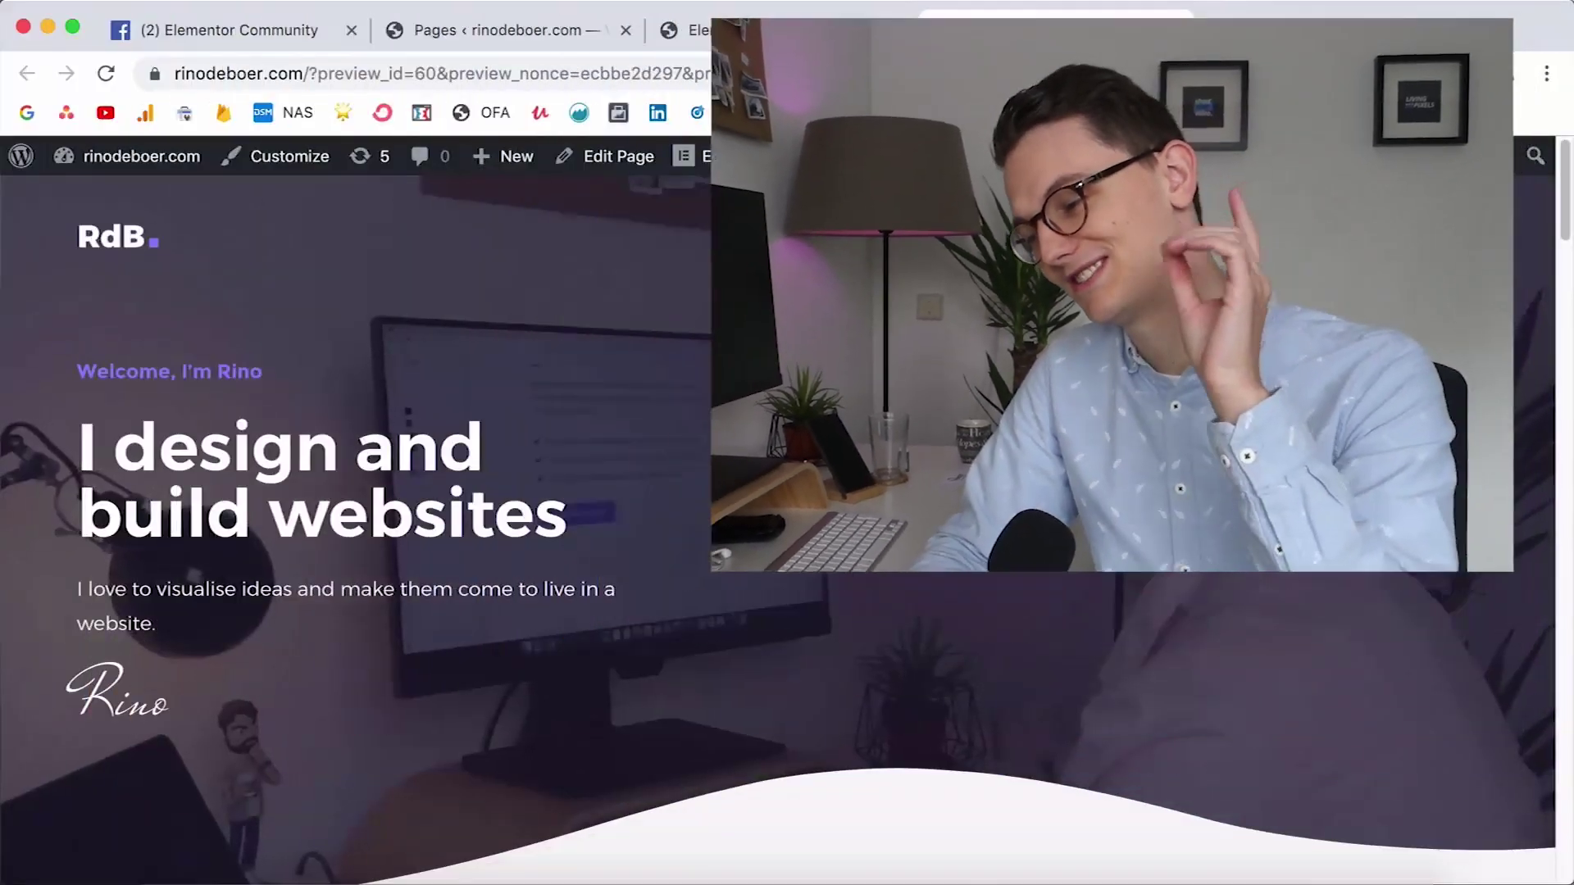
Scroll through the Elementor Community group post, then go back to the rinodeboer.com portfolio preview
{"action": "scroll", "coordinate": [1390, 512], "scroll_direction": "down", "scroll_amount": 8}
{"action": "scroll", "coordinate": [1391, 504], "scroll_direction": "down", "scroll_amount": 5}
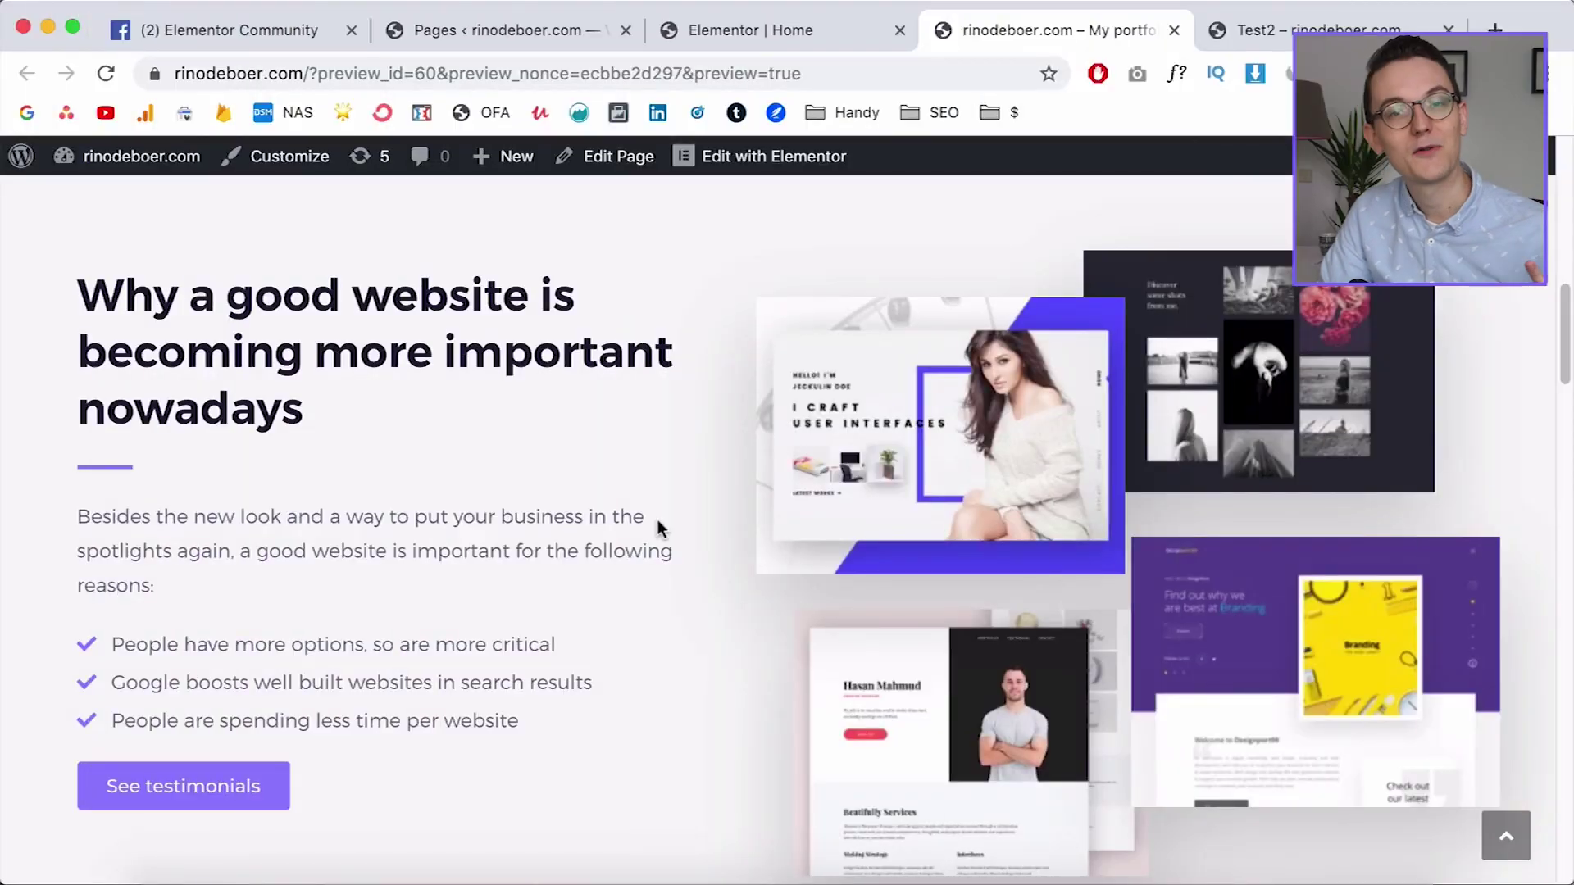
{"action": "scroll", "coordinate": [657, 519], "scroll_direction": "up", "scroll_amount": 10}
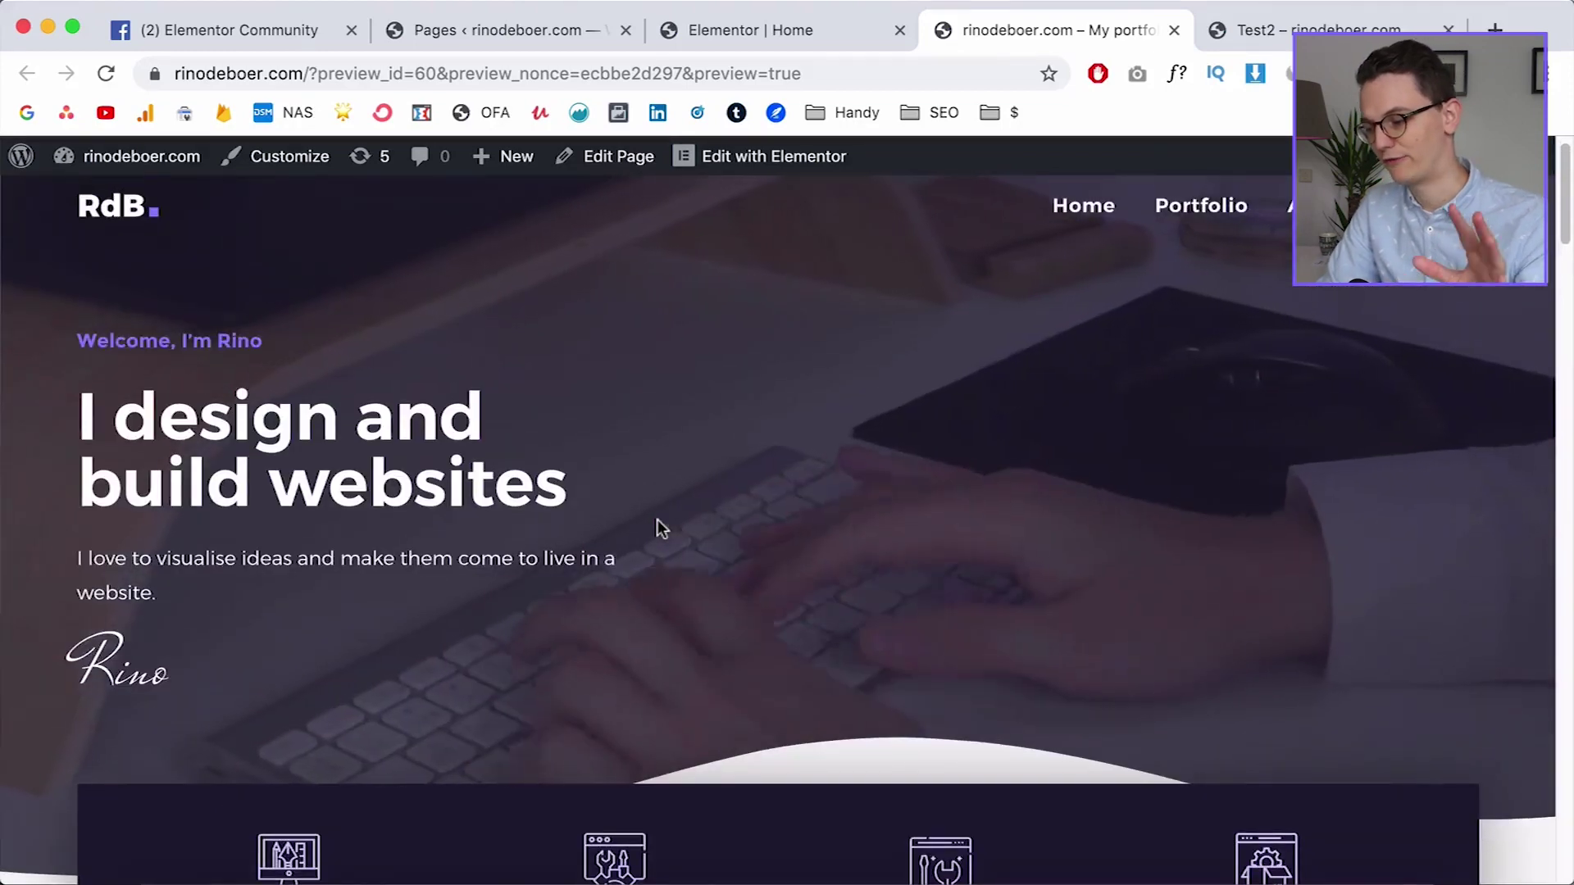
{"action": "scroll", "coordinate": [735, 509], "scroll_direction": "down", "scroll_amount": 2}
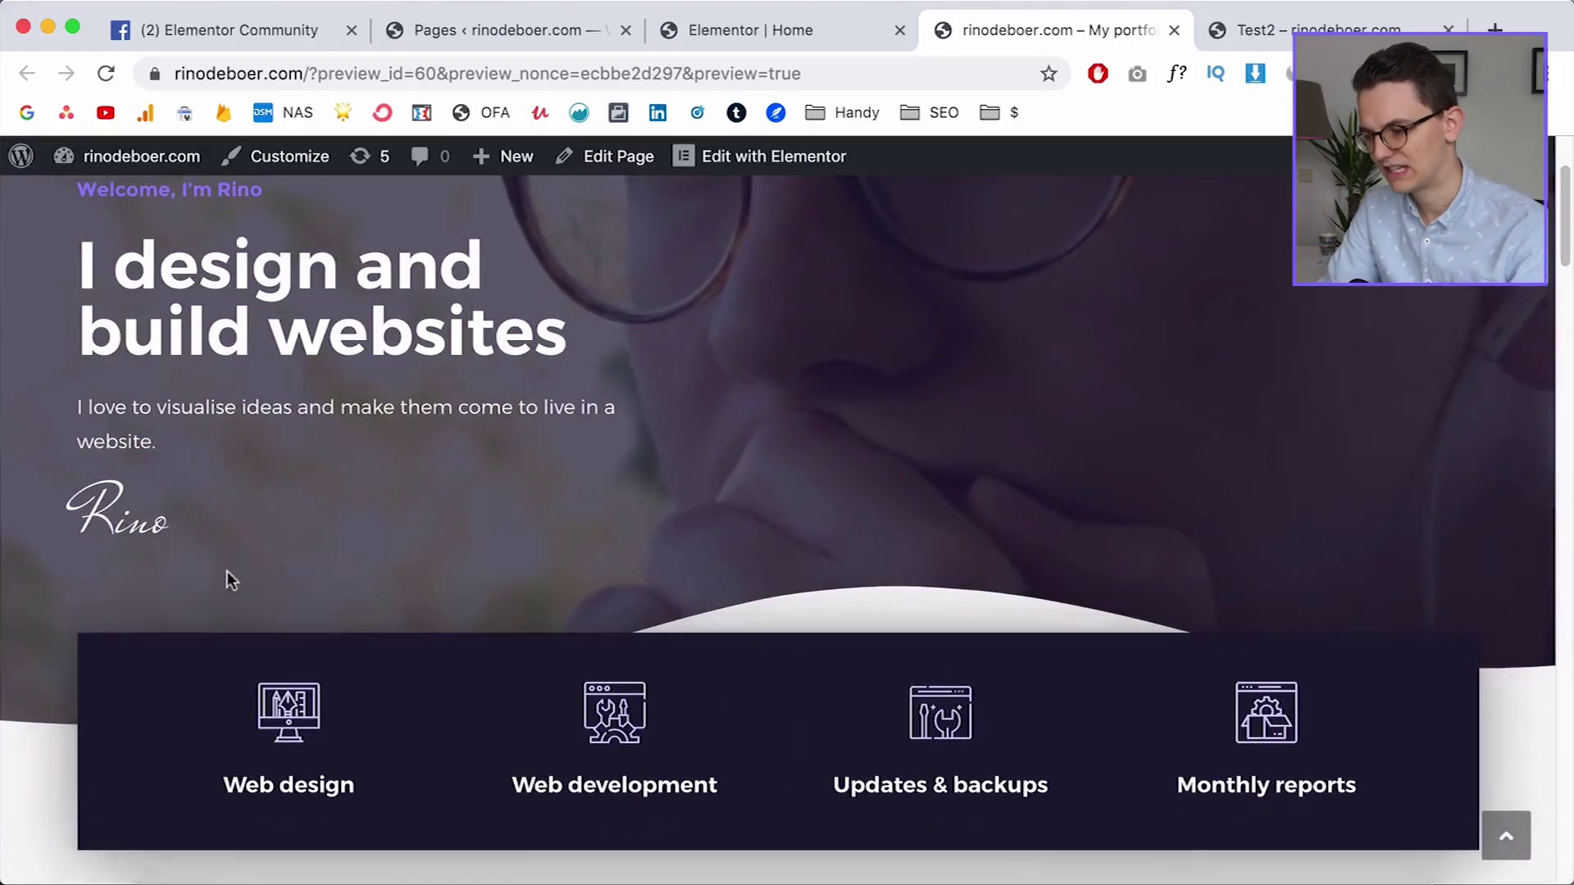
{"action": "scroll", "coordinate": [246, 578], "scroll_direction": "up", "scroll_amount": 3}
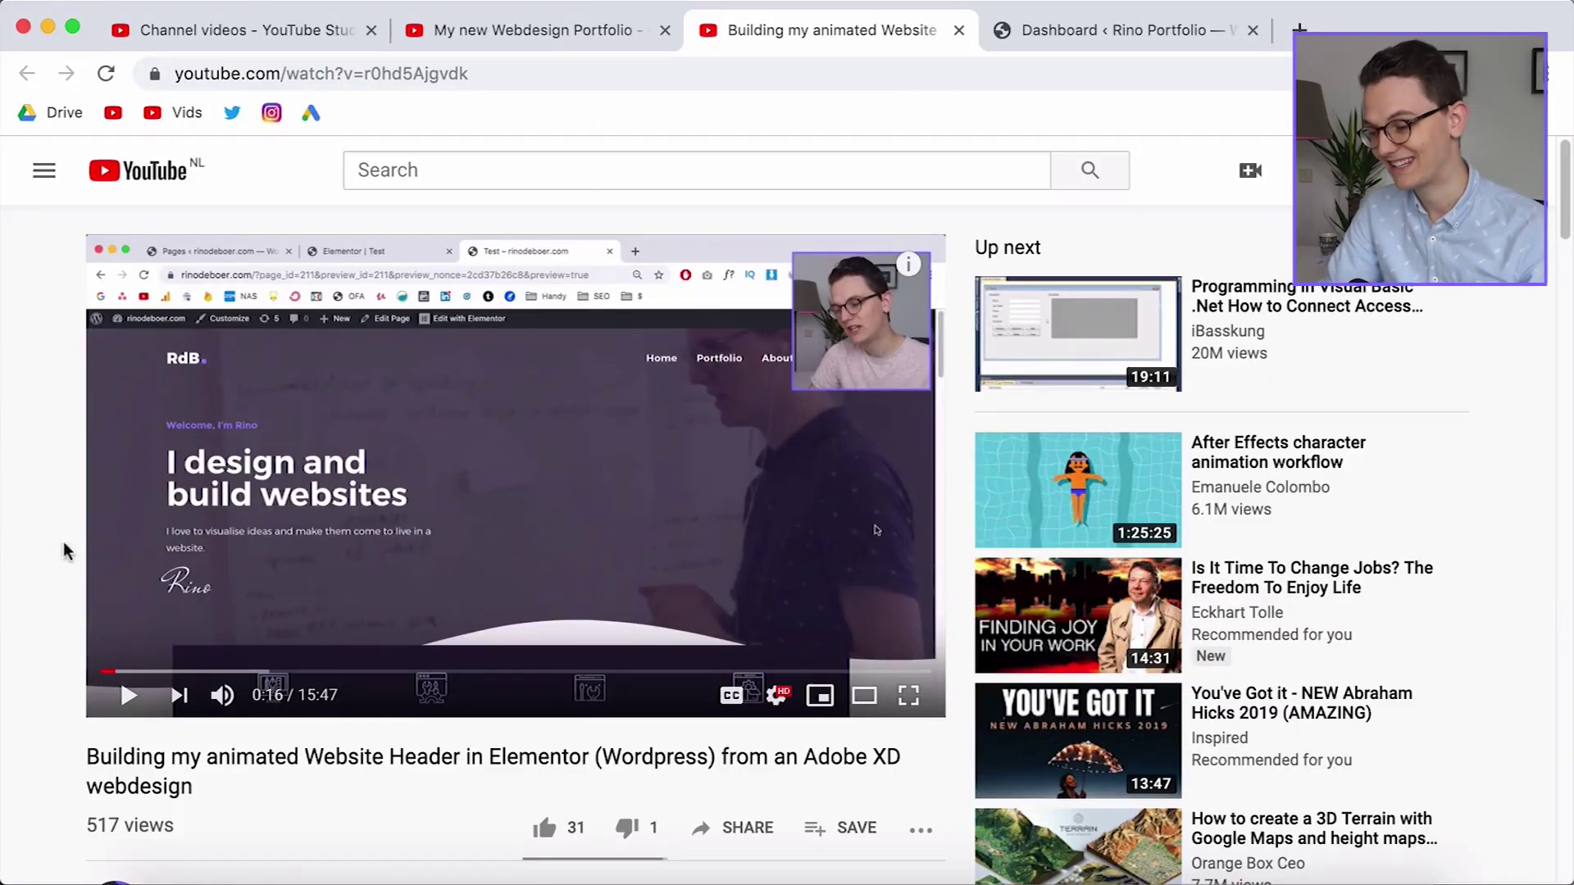
{"action": "scroll", "coordinate": [65, 549], "scroll_direction": "down", "scroll_amount": 6}
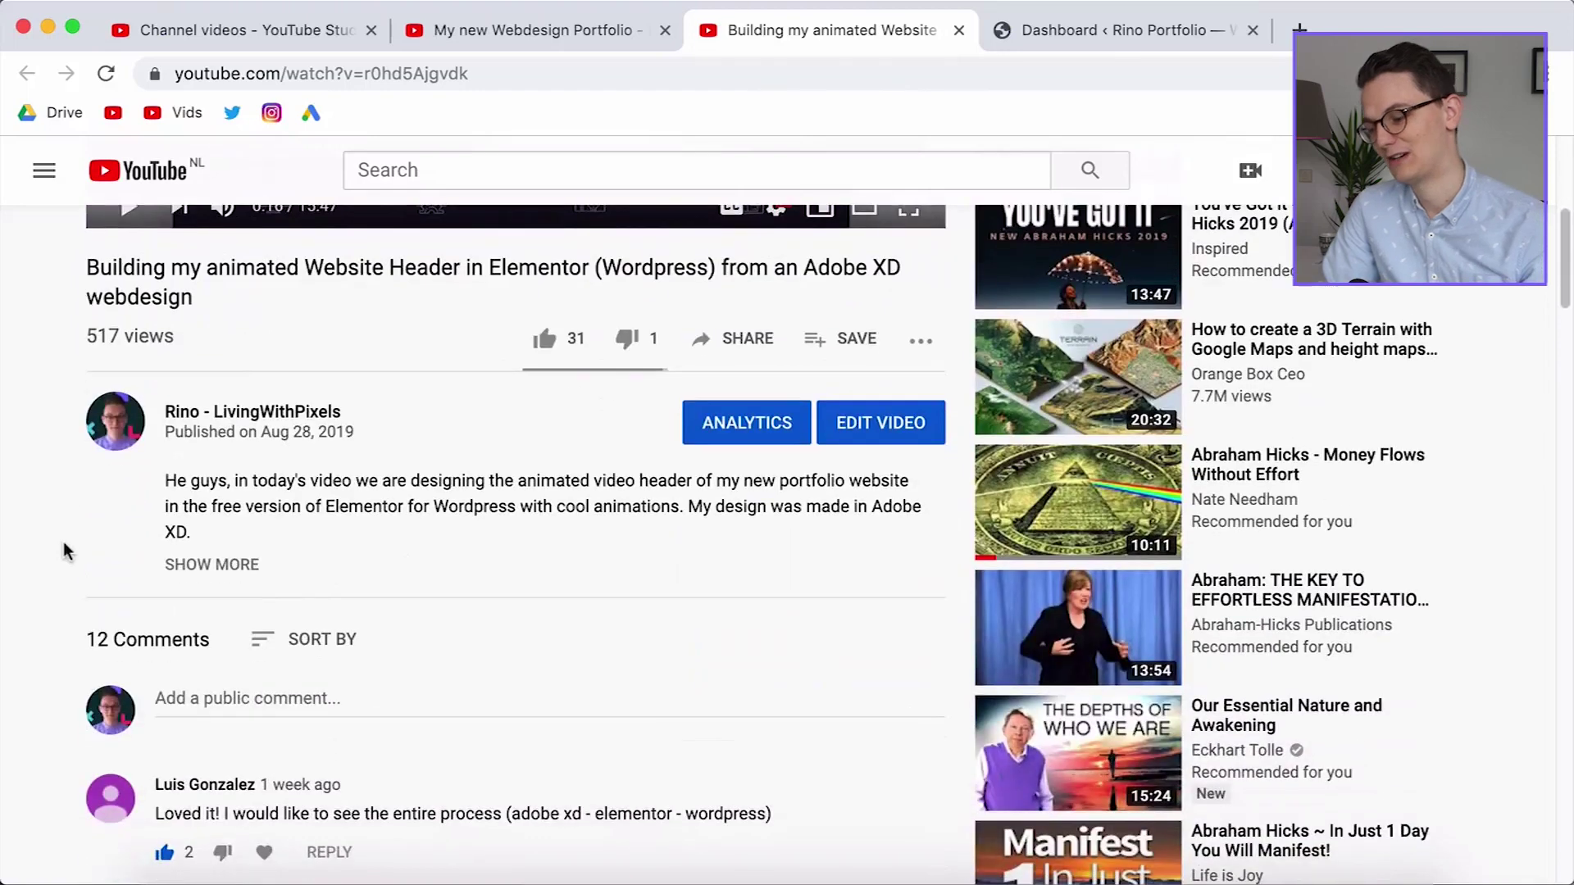
{"action": "scroll", "coordinate": [65, 551], "scroll_direction": "down", "scroll_amount": 1}
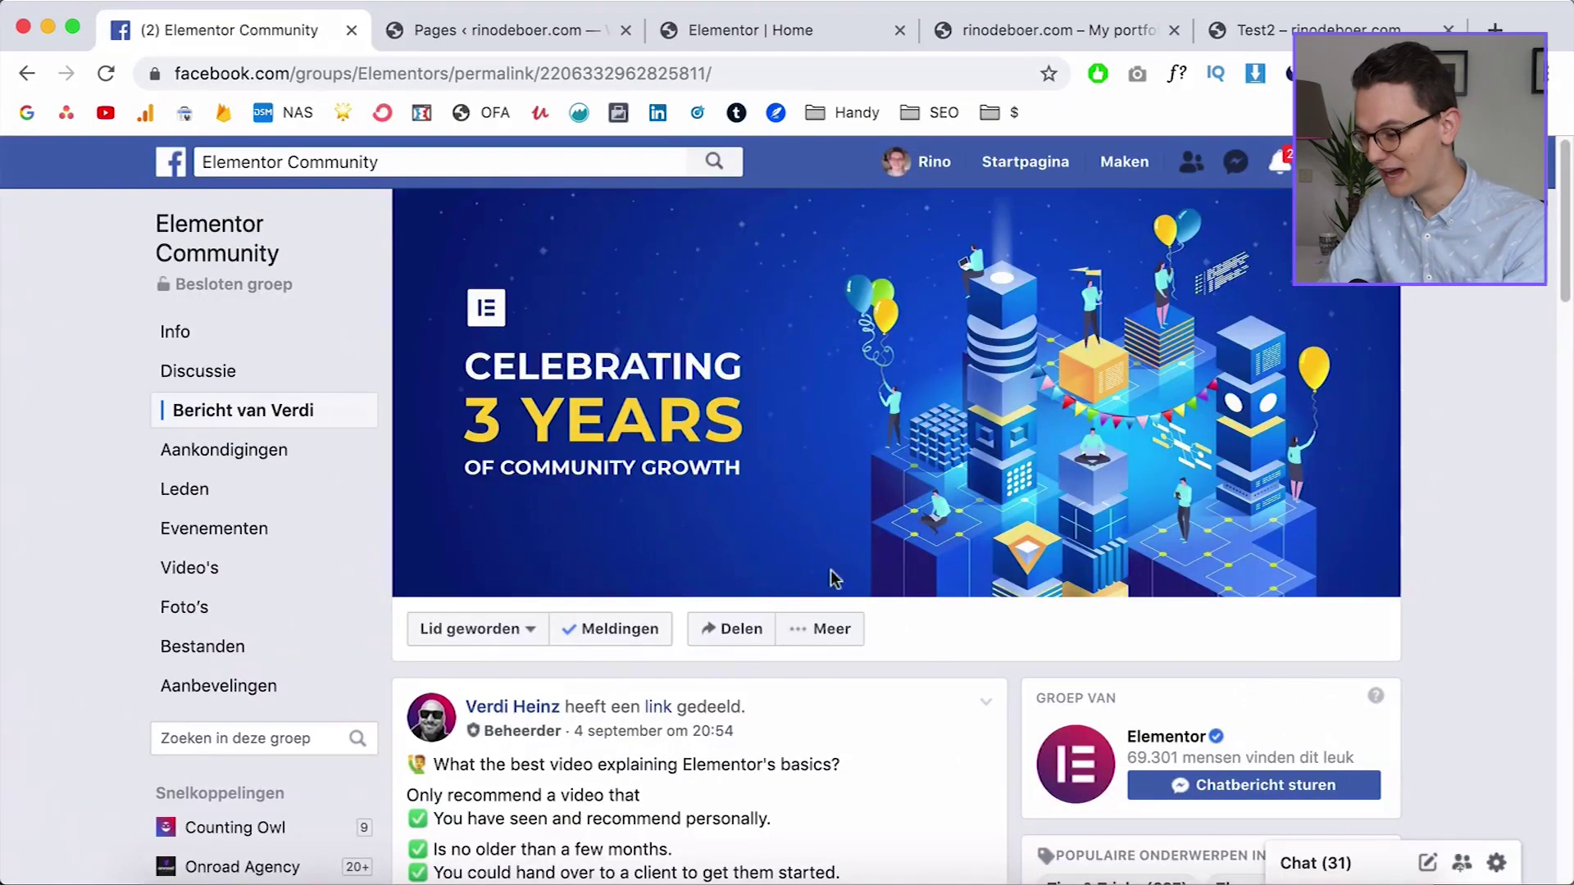
{"action": "scroll", "coordinate": [835, 579], "scroll_direction": "down", "scroll_amount": 3}
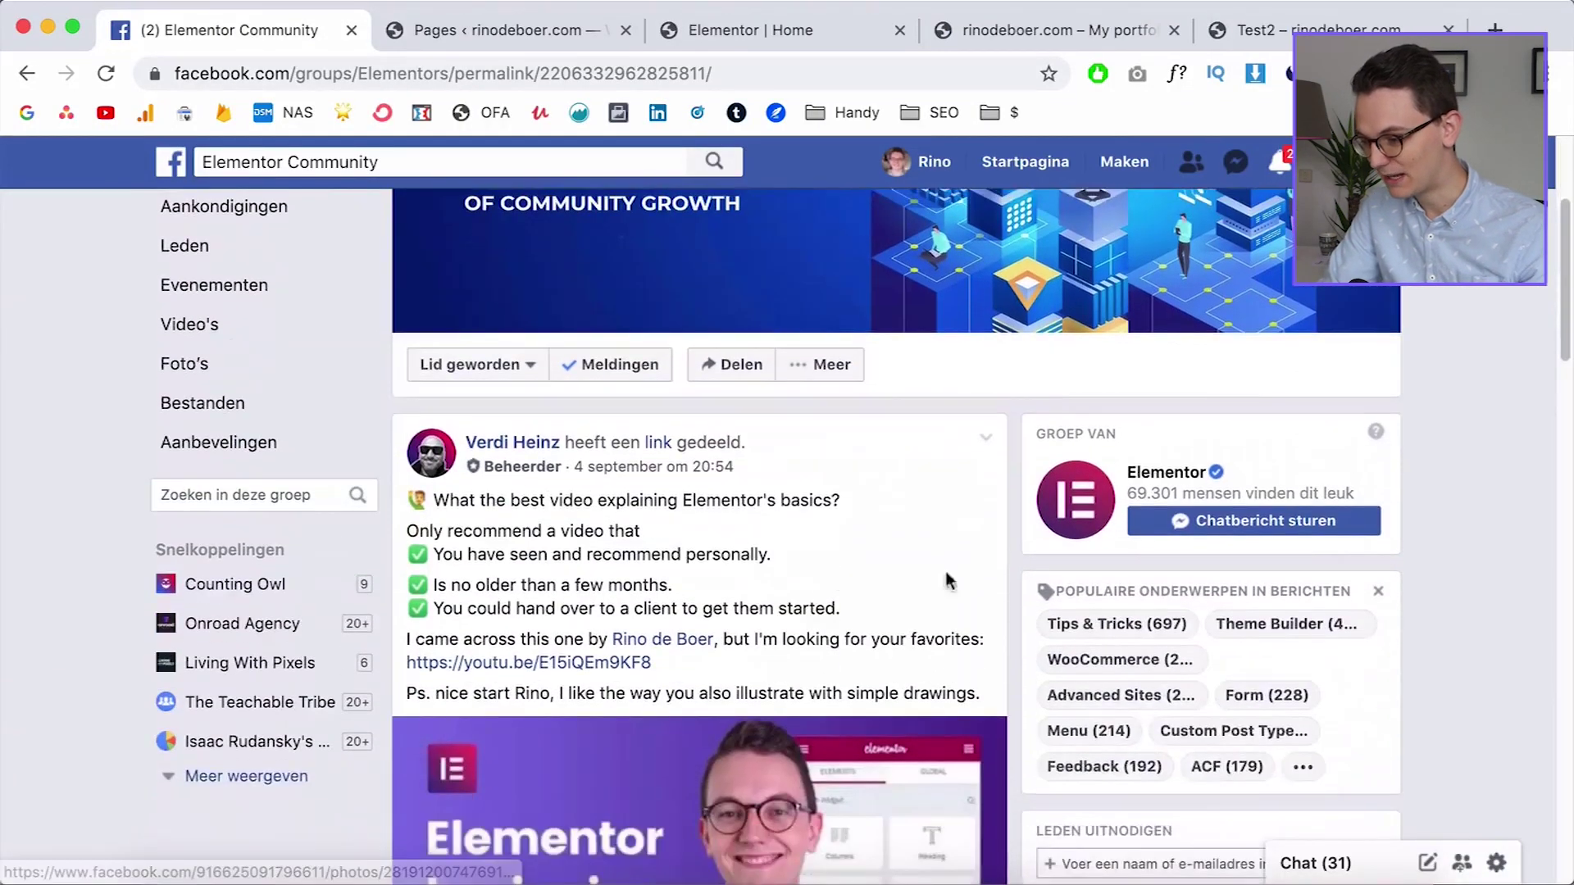
{"action": "scroll", "coordinate": [1012, 599], "scroll_direction": "down", "scroll_amount": 2}
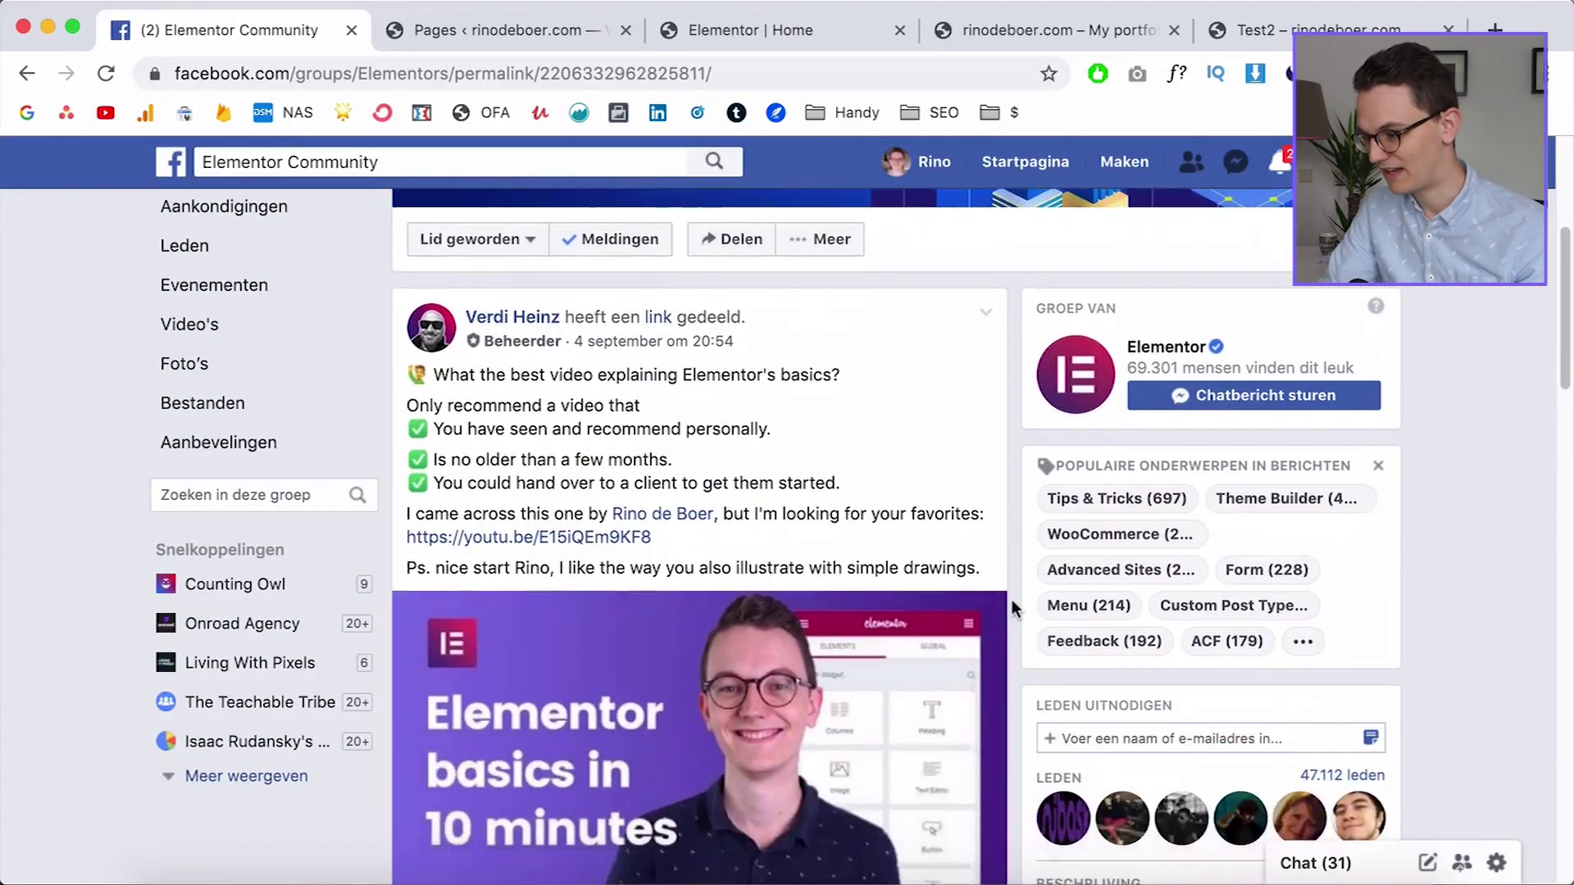
{"action": "scroll", "coordinate": [1012, 605], "scroll_direction": "up", "scroll_amount": 4}
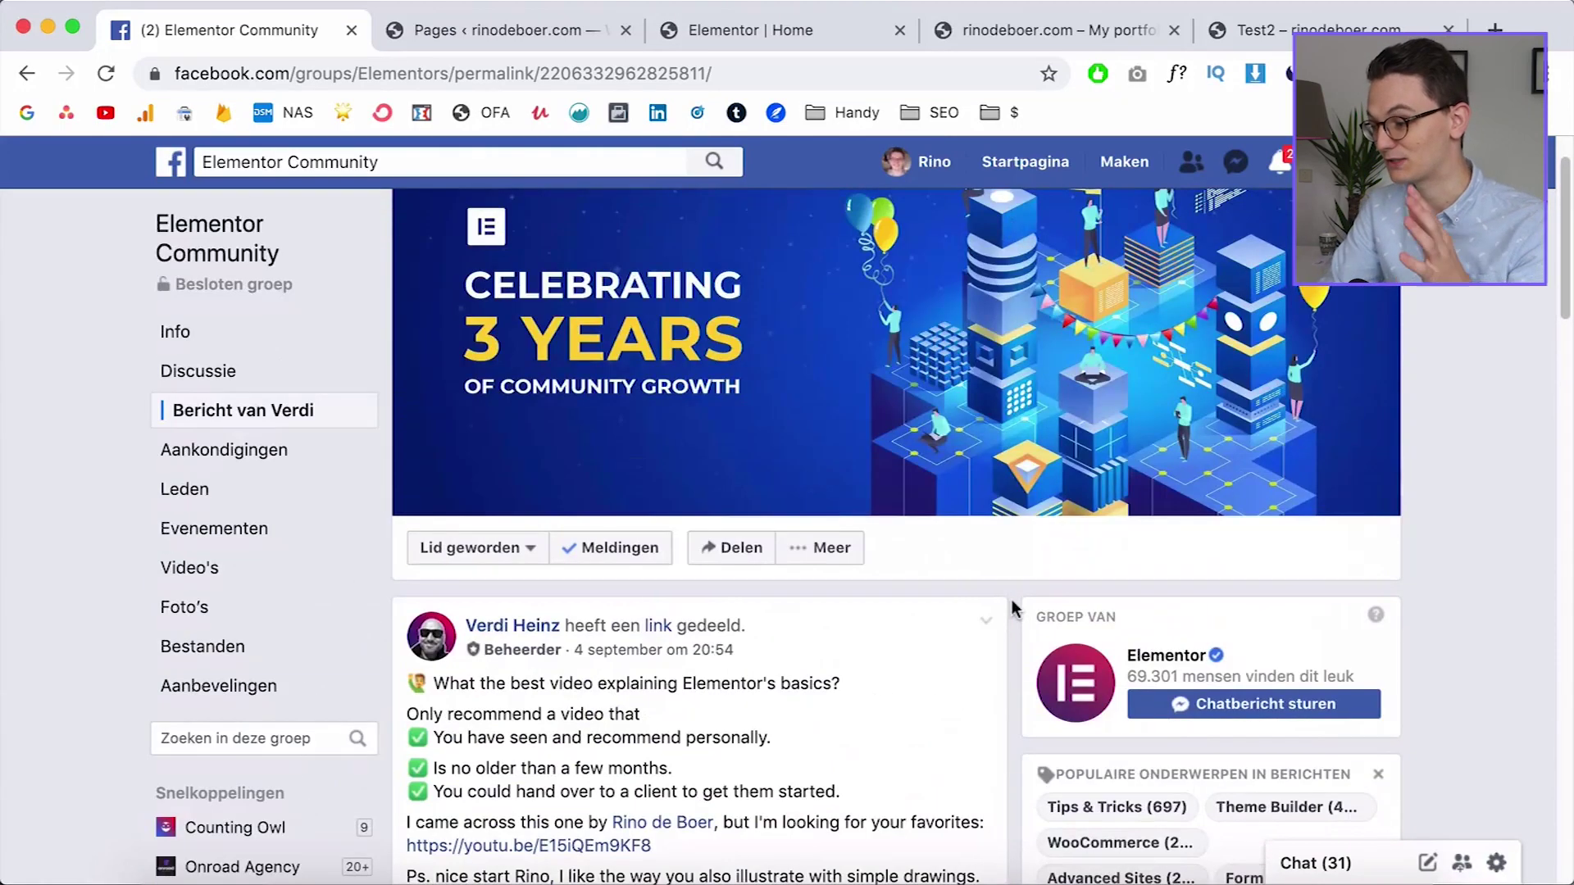
{"action": "scroll", "coordinate": [1012, 598], "scroll_direction": "down", "scroll_amount": 3}
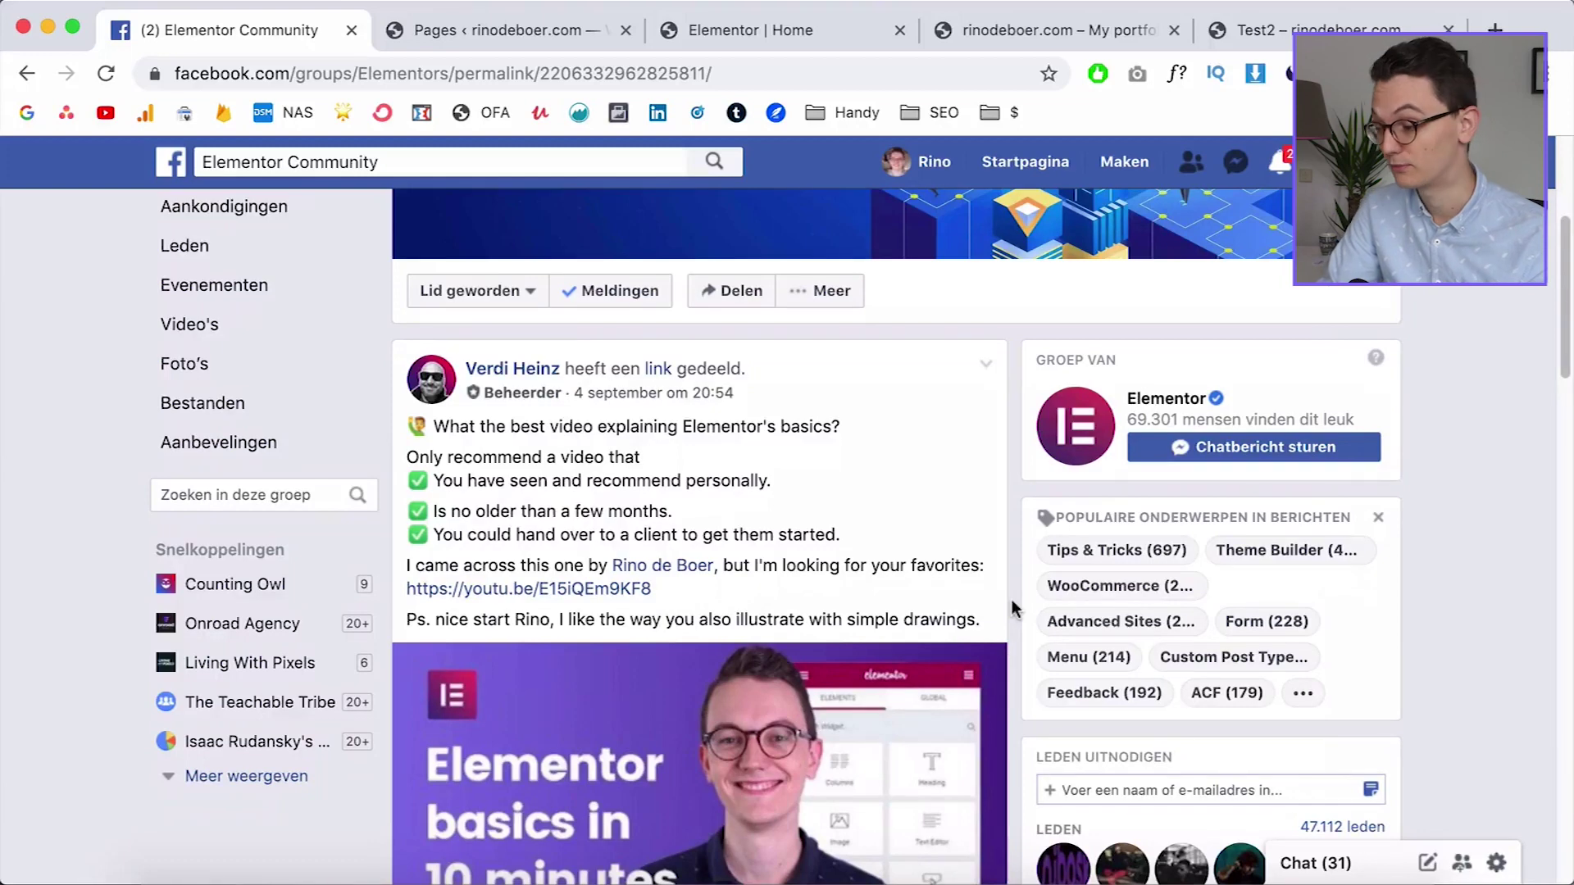
{"action": "scroll", "coordinate": [1012, 607], "scroll_direction": "down", "scroll_amount": 6}
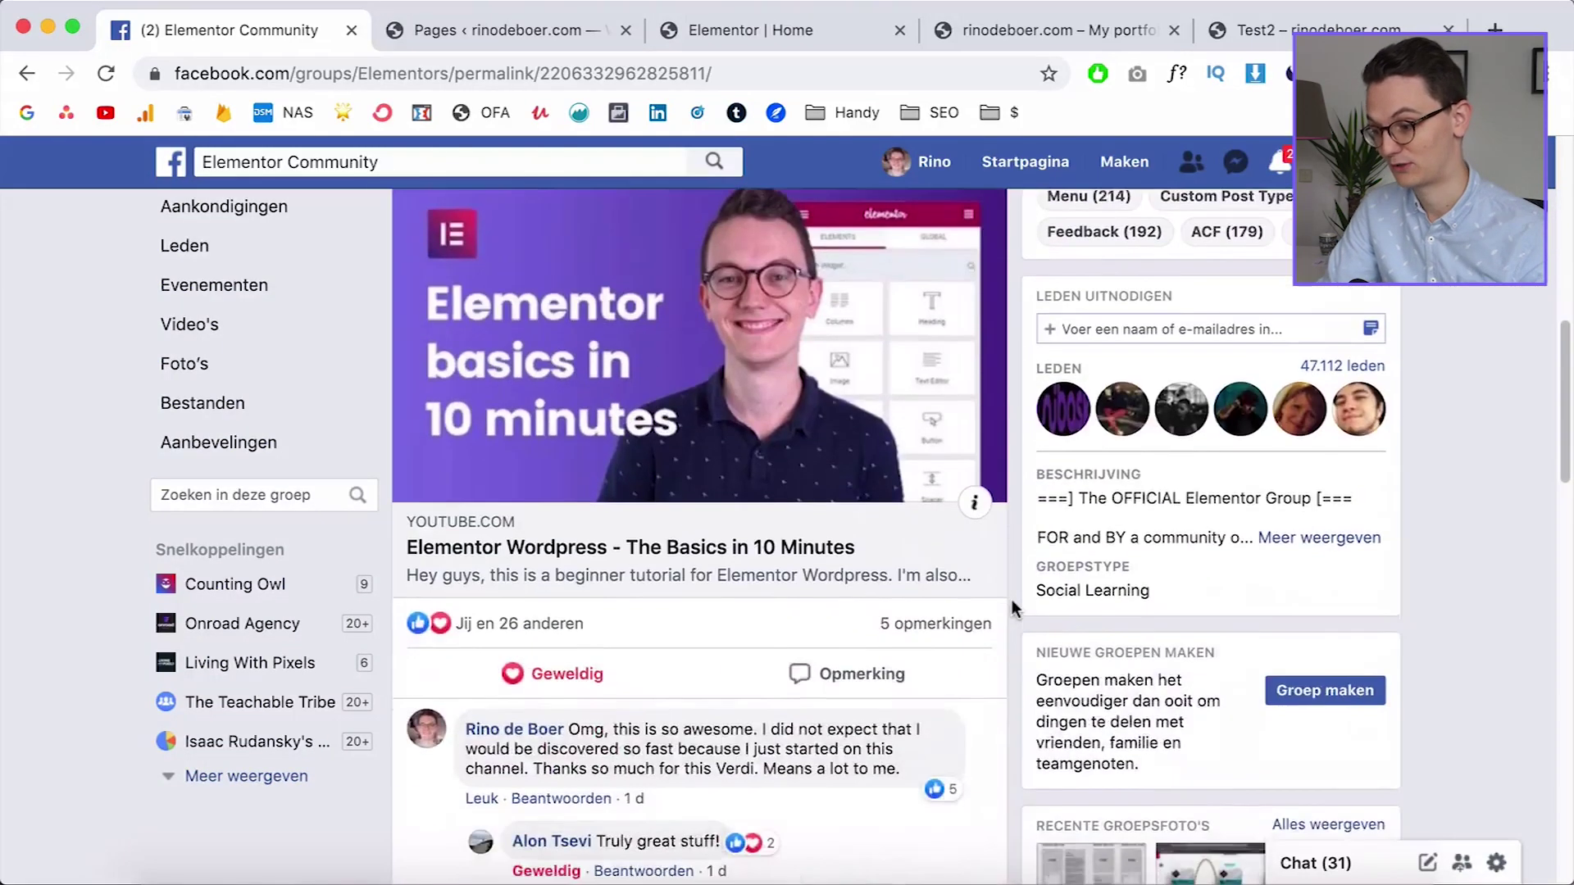
{"action": "scroll", "coordinate": [1011, 607], "scroll_direction": "up", "scroll_amount": 6}
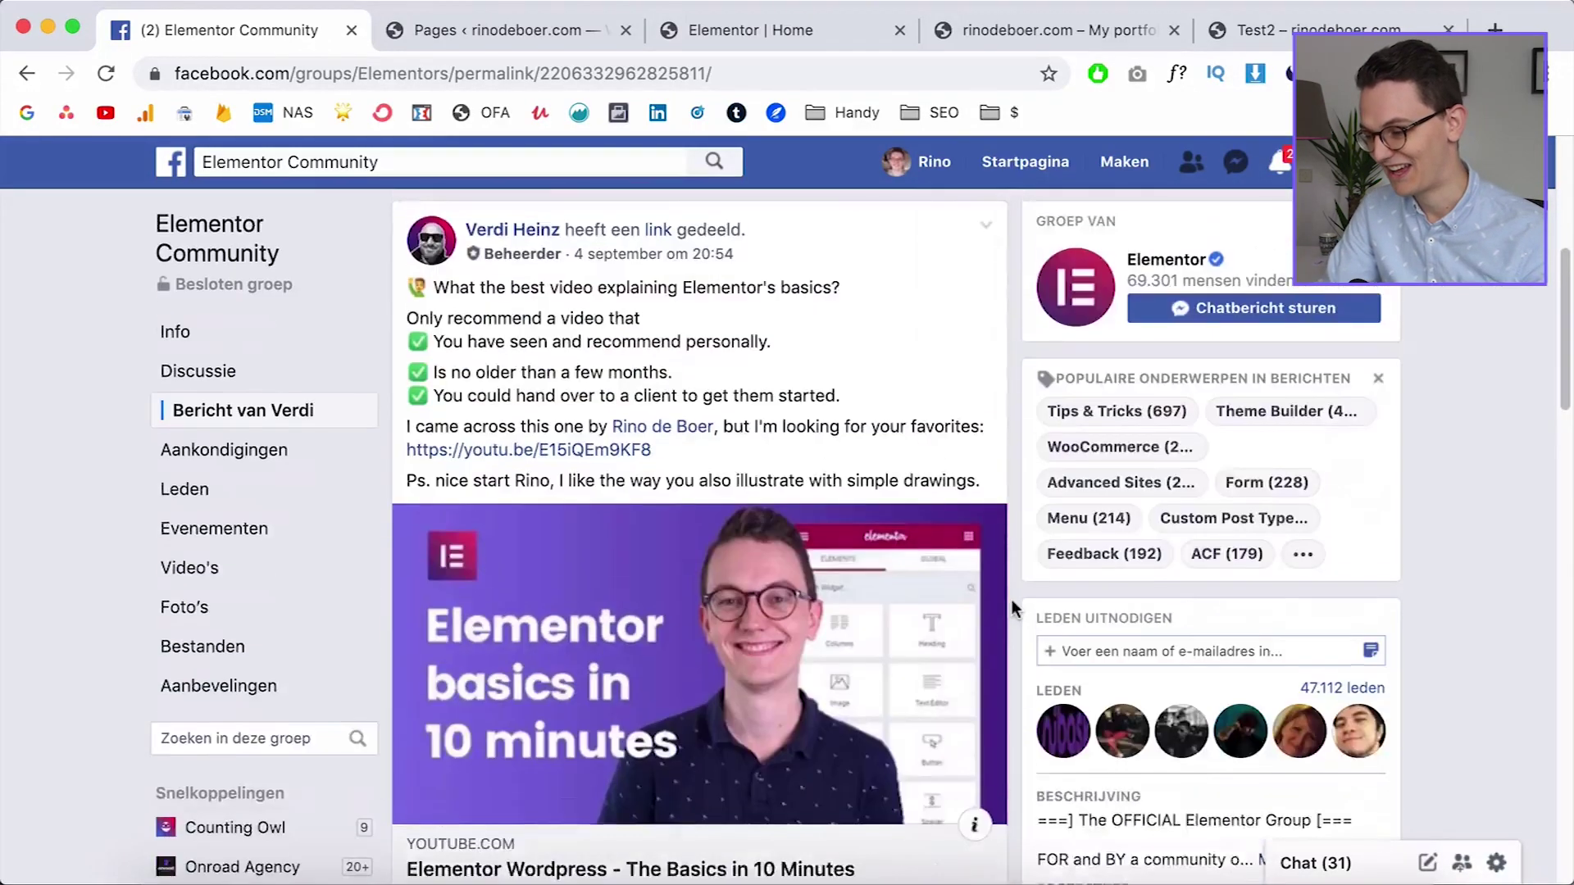
{"action": "scroll", "coordinate": [1011, 607], "scroll_direction": "down", "scroll_amount": 2}
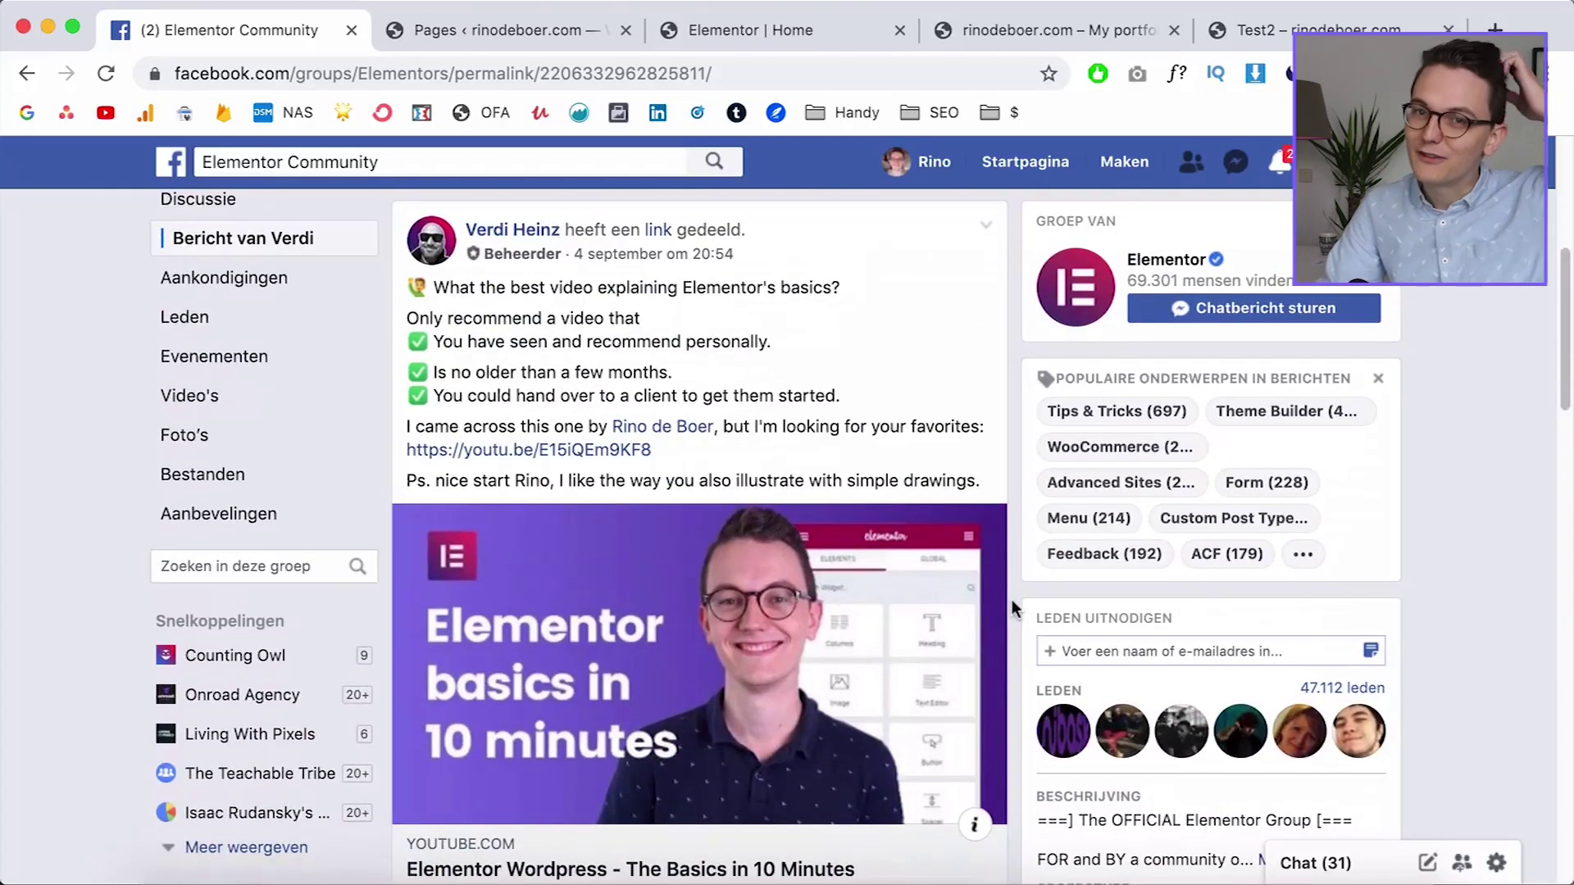
{"action": "scroll", "coordinate": [1012, 607], "scroll_direction": "down", "scroll_amount": 1}
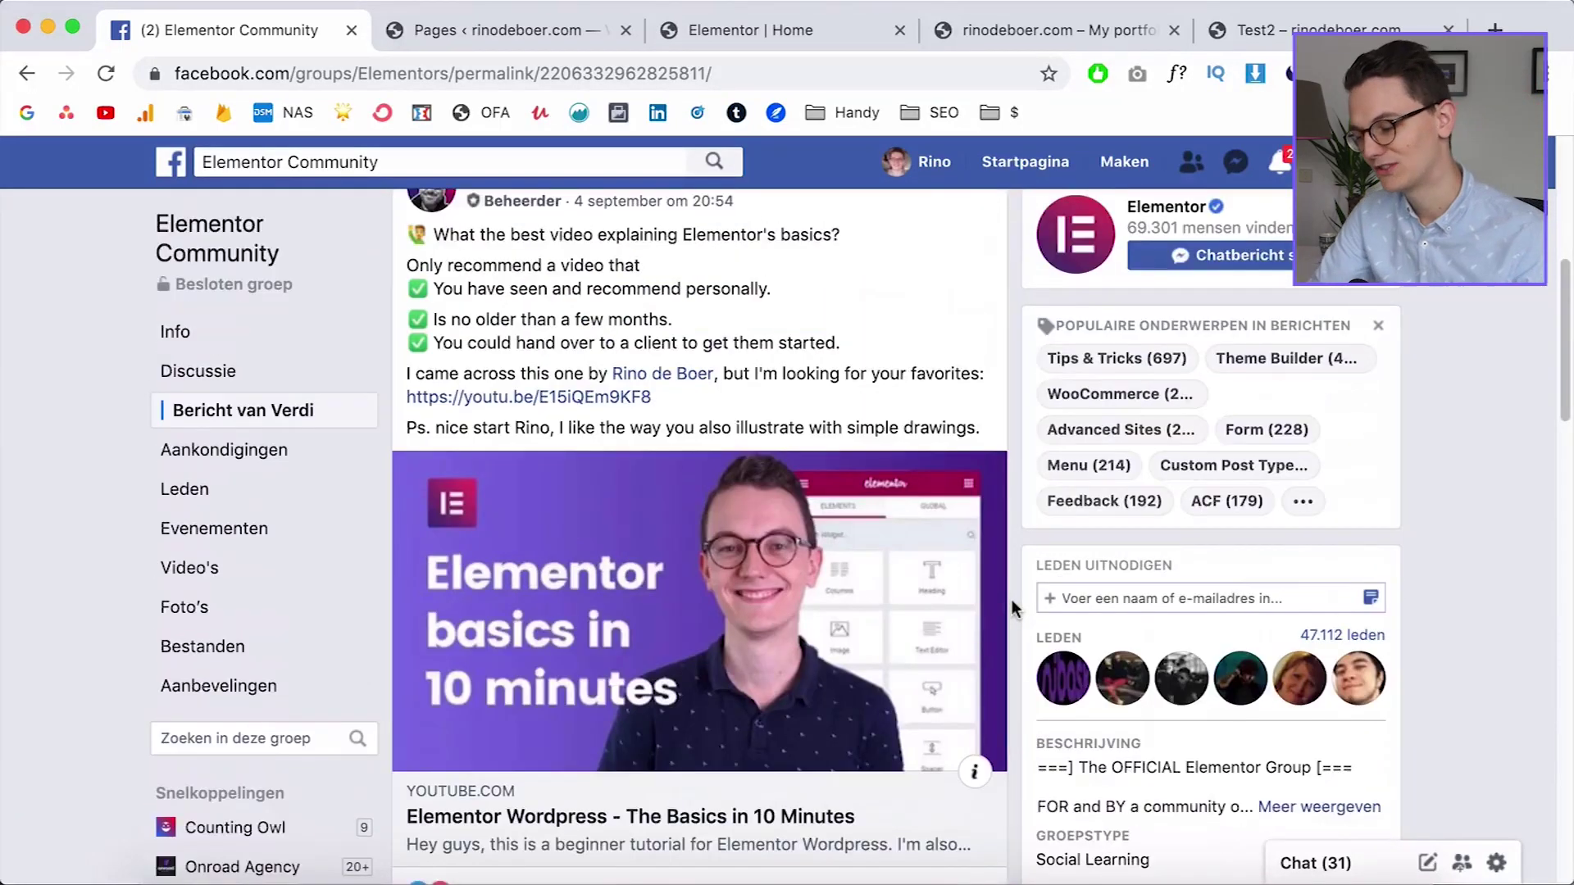
{"action": "scroll", "coordinate": [1011, 607], "scroll_direction": "up", "scroll_amount": 2}
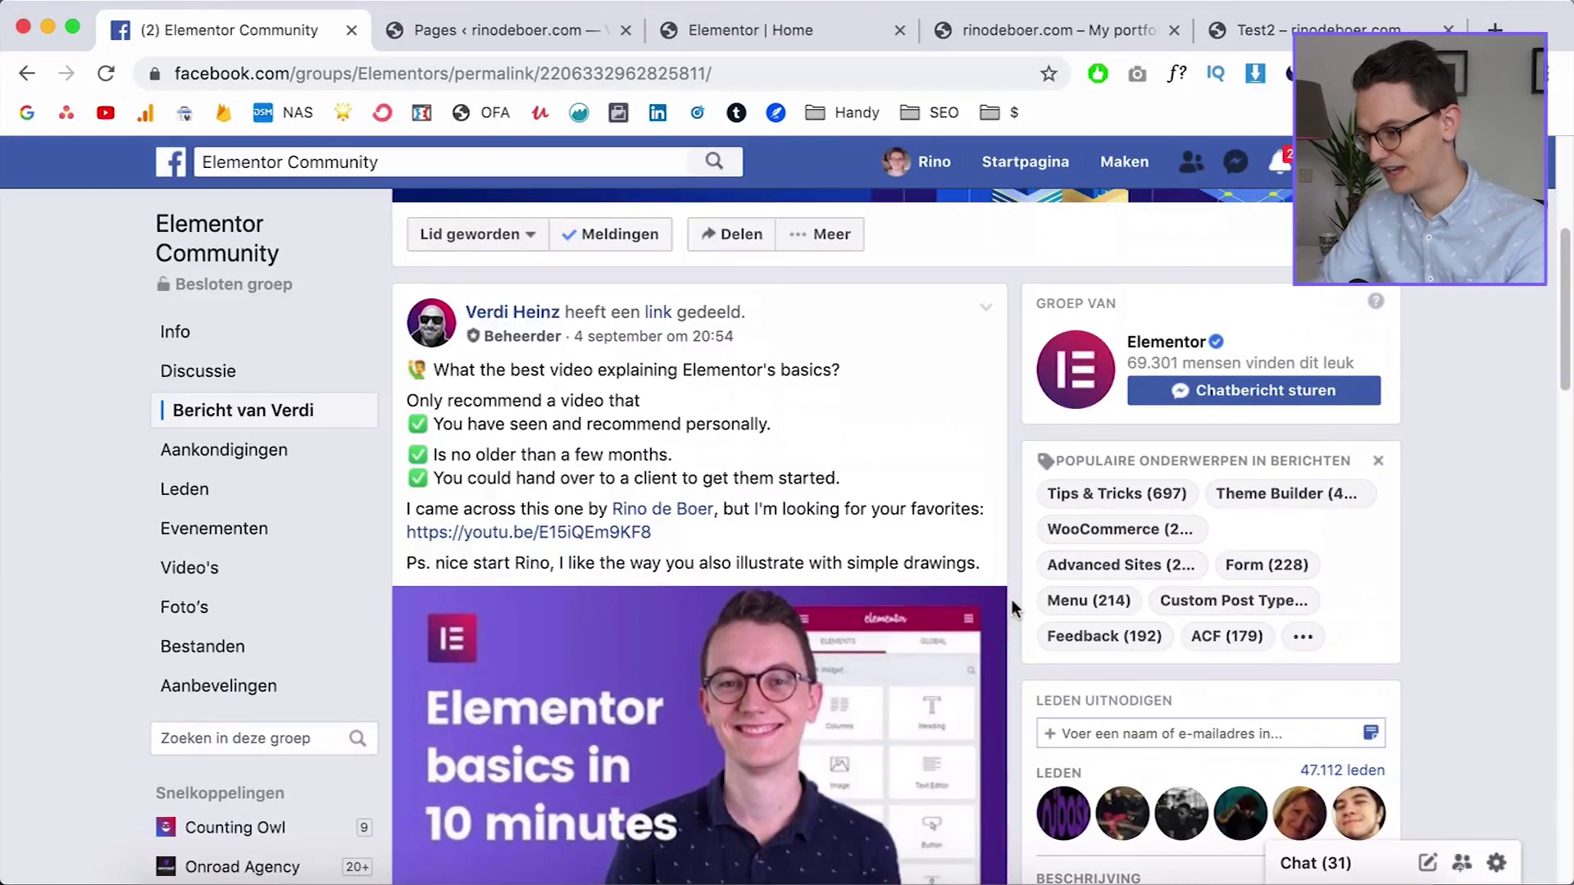
{"action": "key", "text": "super+4"}
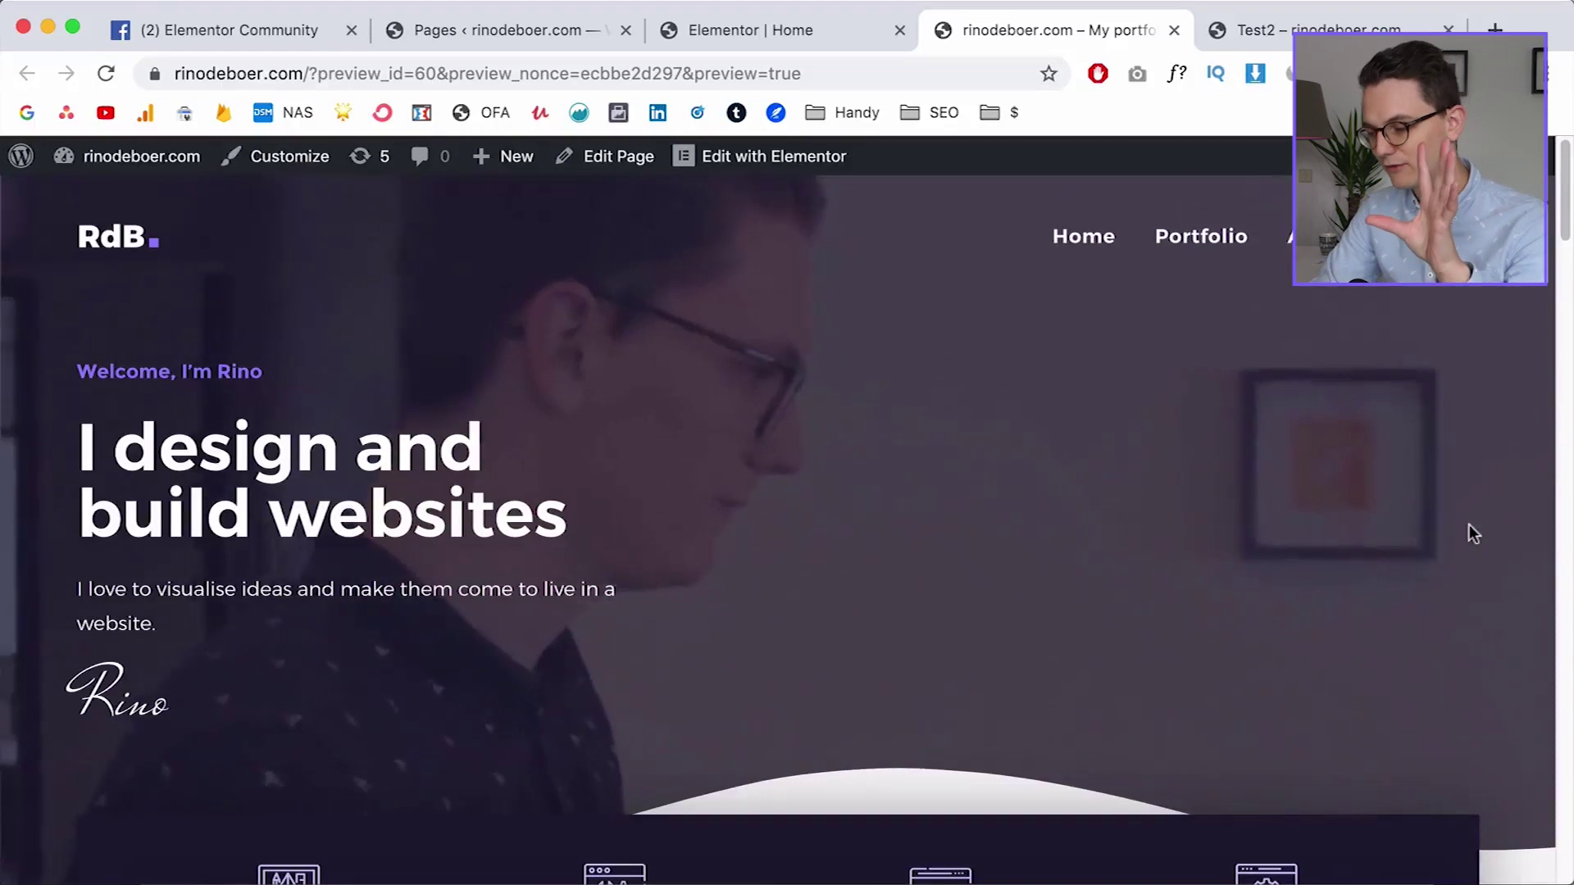
Study the reference 'Why a good website' section and the Elementor Home tab
{"action": "scroll", "coordinate": [1469, 529], "scroll_direction": "down", "scroll_amount": 3}
{"action": "scroll", "coordinate": [1469, 533], "scroll_direction": "down", "scroll_amount": 9}
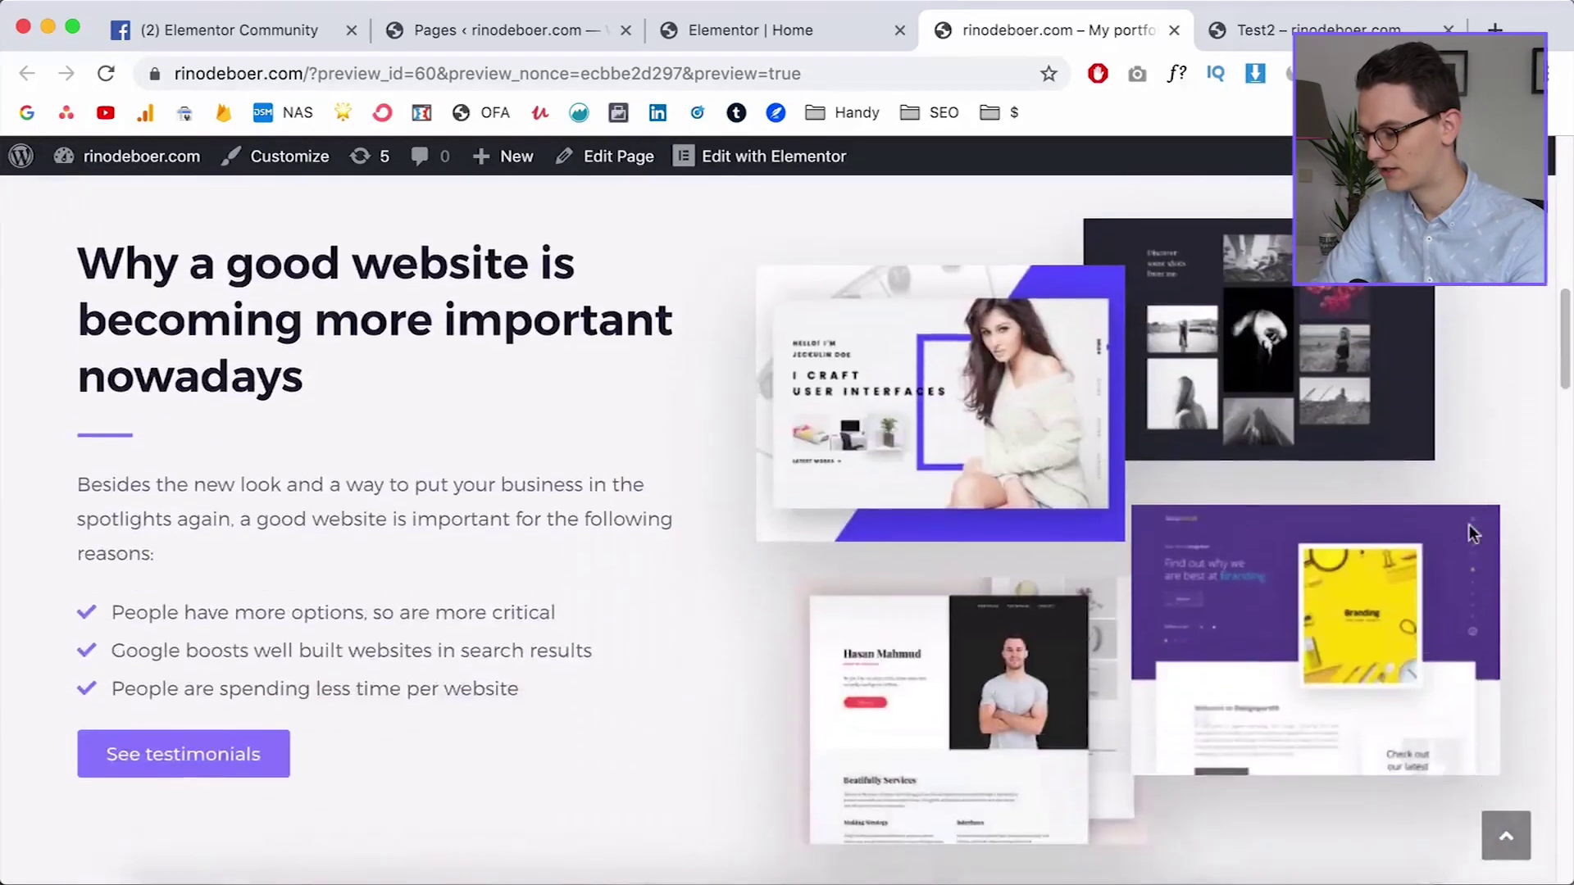
{"action": "scroll", "coordinate": [1204, 632], "scroll_direction": "up", "scroll_amount": 1}
{"action": "left_click_drag", "start_coordinate": [72, 258], "coordinate": [420, 765]}
{"action": "left_click", "coordinate": [419, 766]}
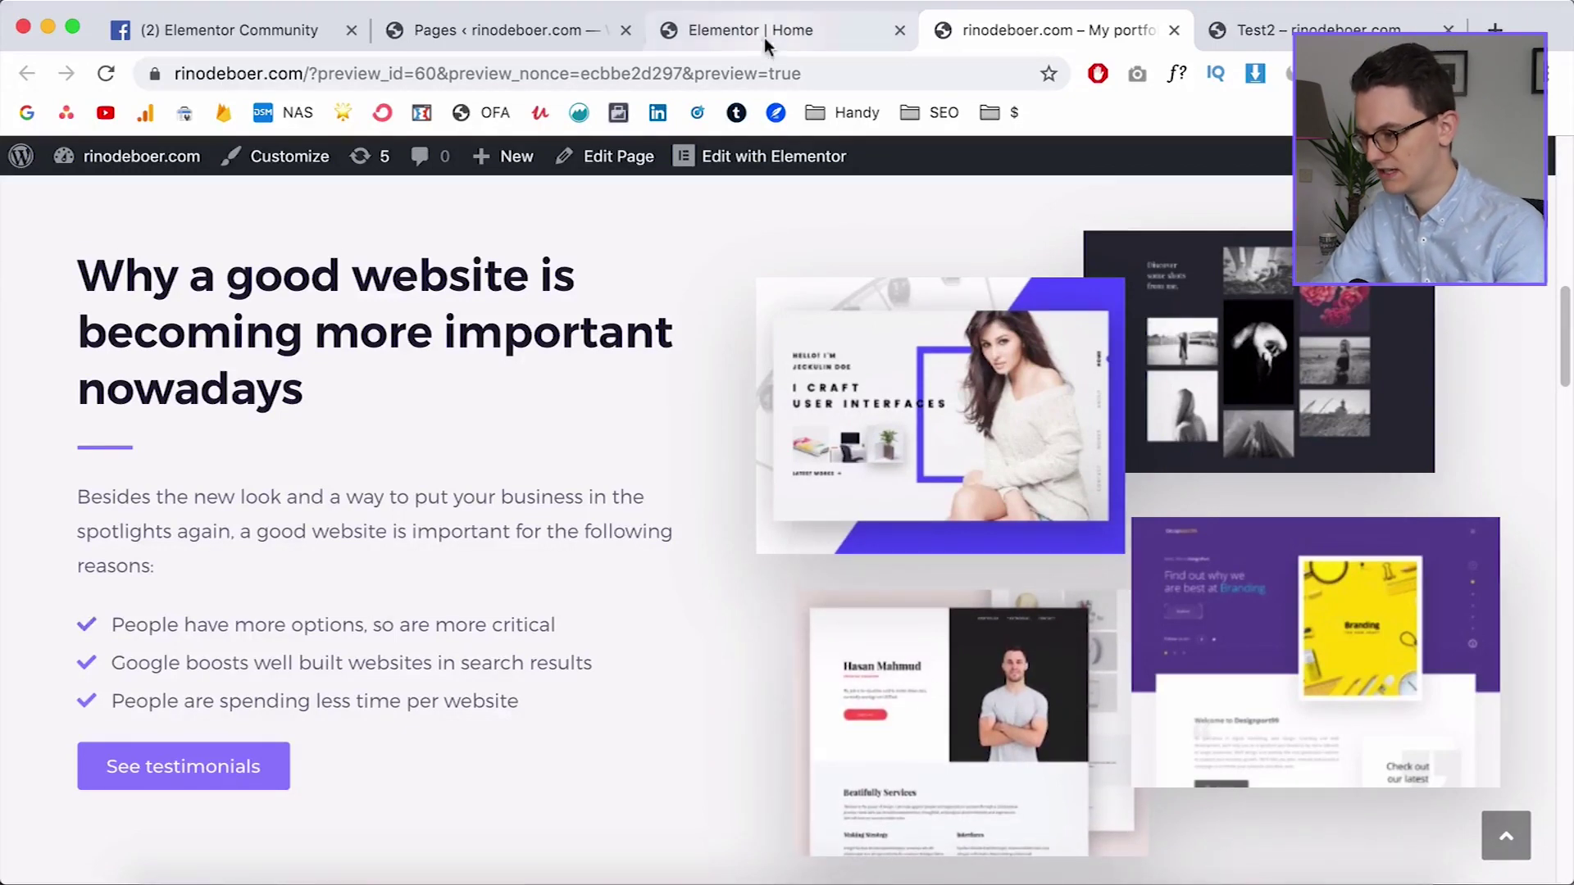
{"action": "left_click", "coordinate": [825, 33]}
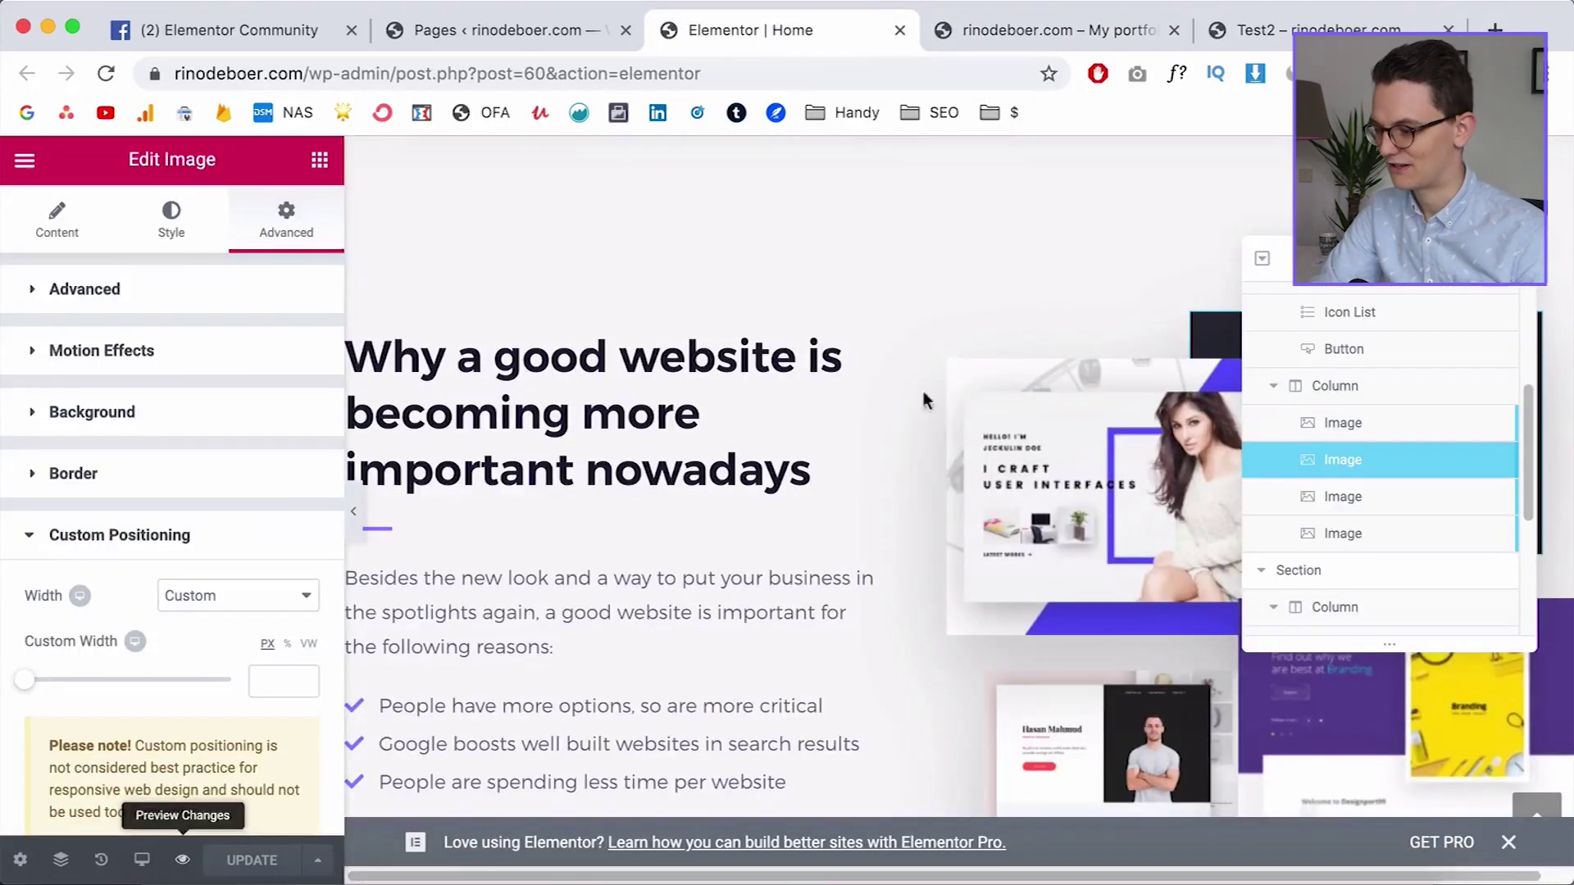
Switch to the Test2 page preview and launch Edit with Elementor for it
{"action": "key", "text": "super+5"}
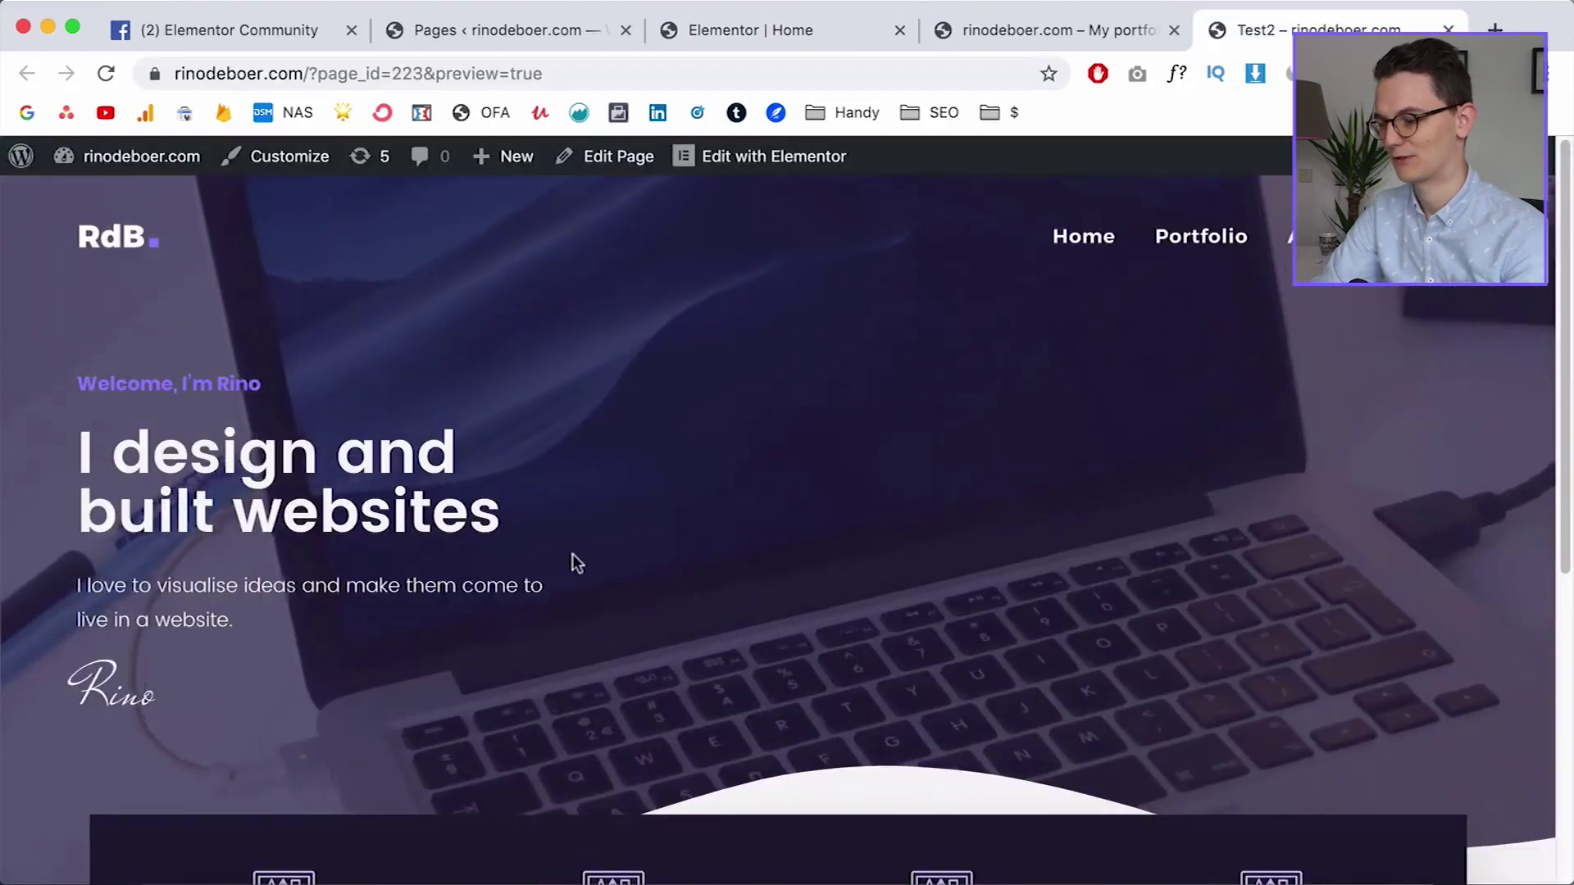
{"action": "scroll", "coordinate": [572, 553], "scroll_direction": "down", "scroll_amount": 10}
{"action": "scroll", "coordinate": [572, 553], "scroll_direction": "up", "scroll_amount": 5}
{"action": "scroll", "coordinate": [572, 553], "scroll_direction": "down", "scroll_amount": 5}
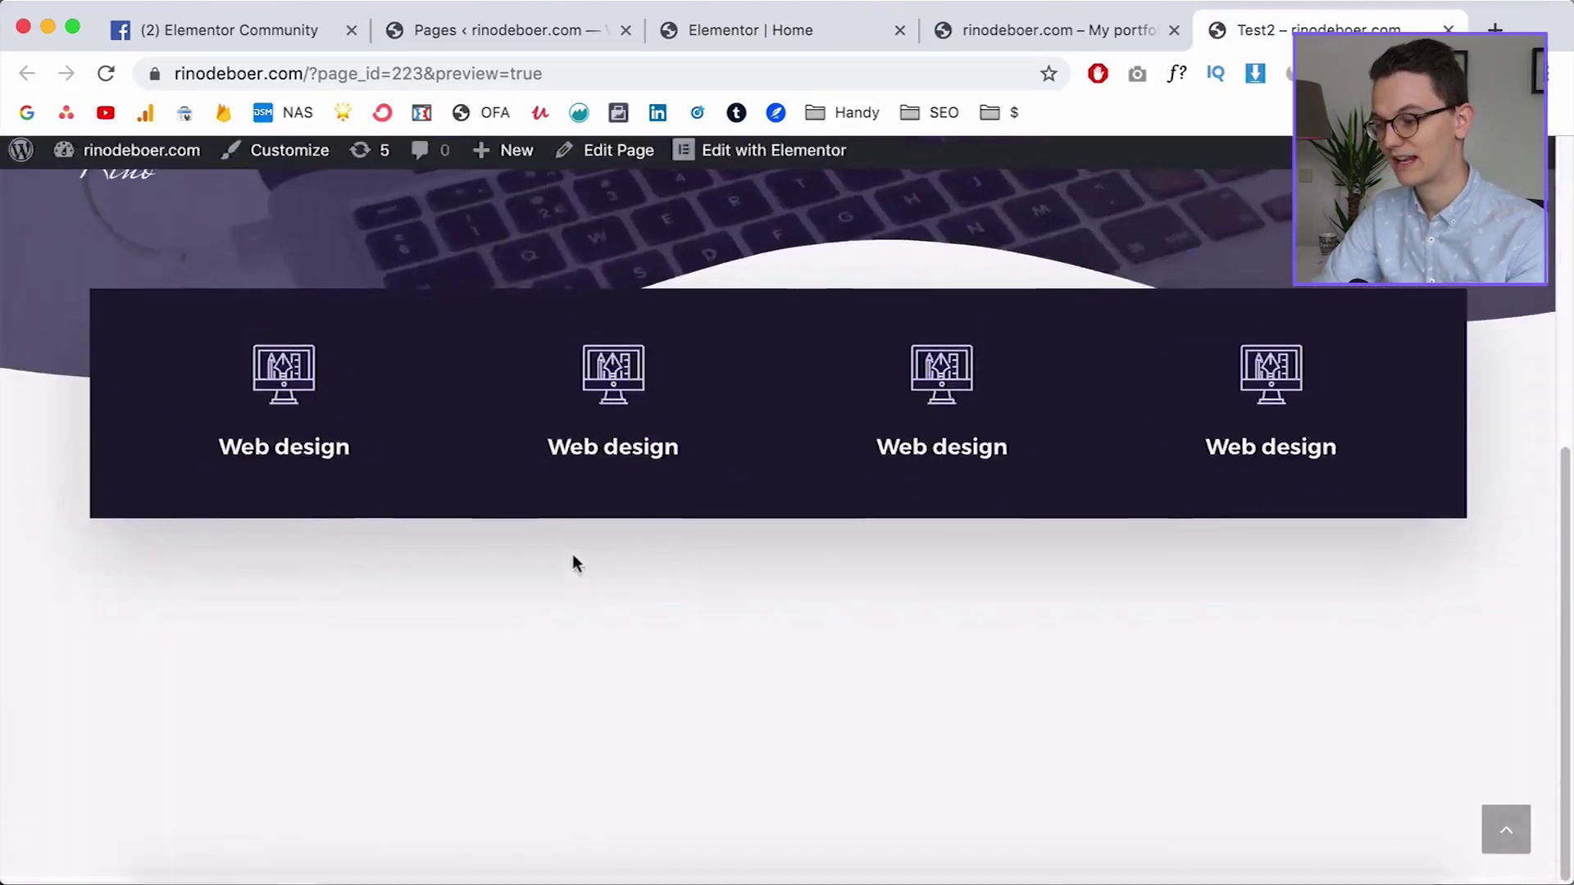
{"action": "scroll", "coordinate": [574, 554], "scroll_direction": "up", "scroll_amount": 5}
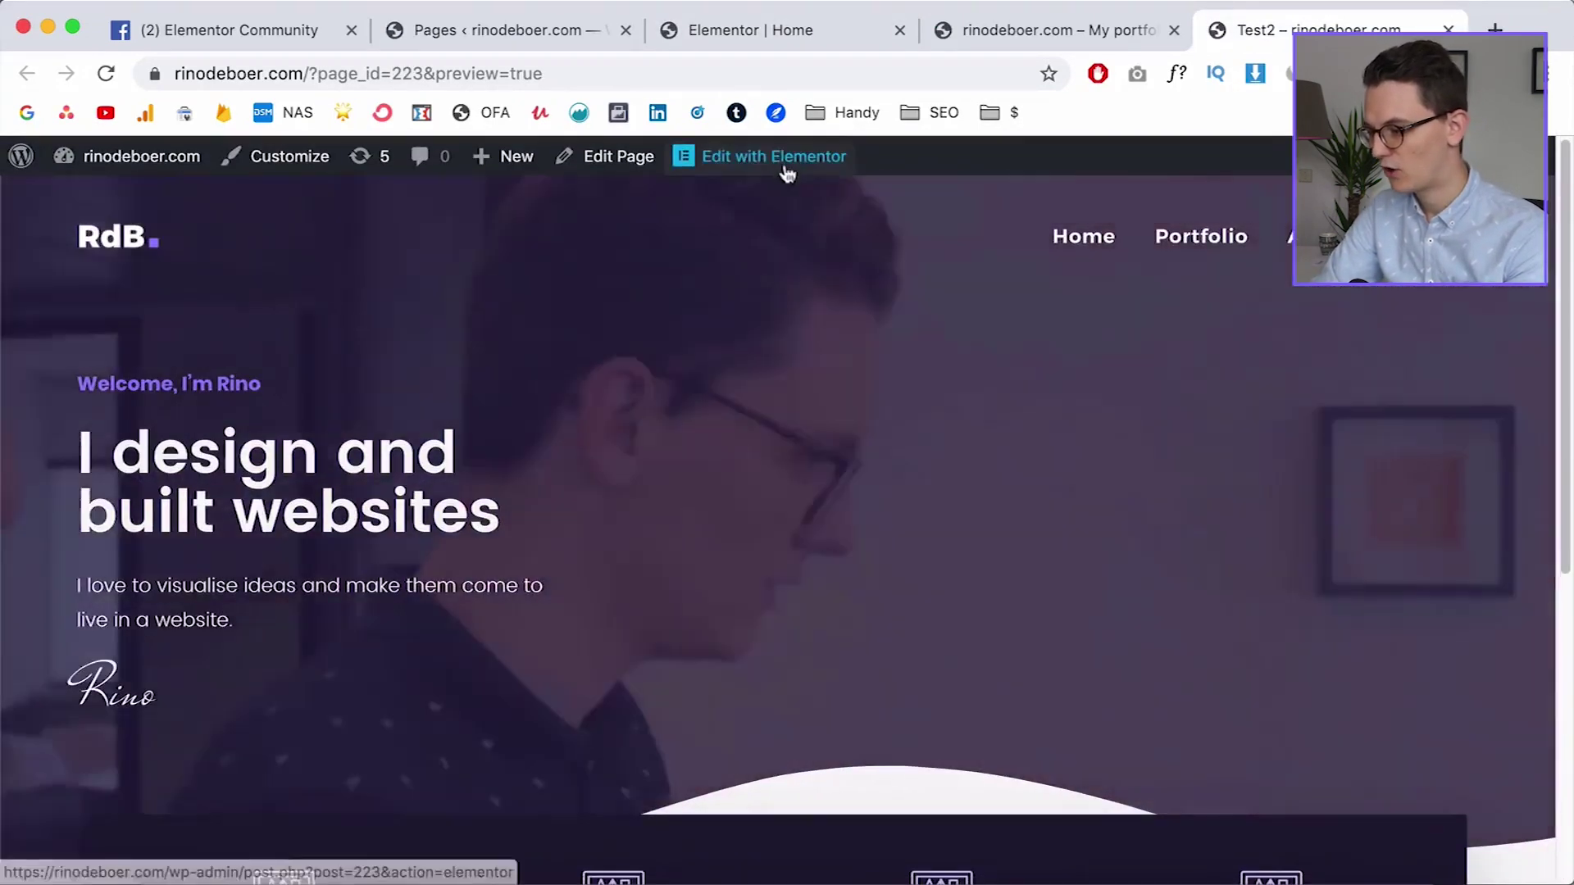
{"action": "left_click", "coordinate": [780, 169]}
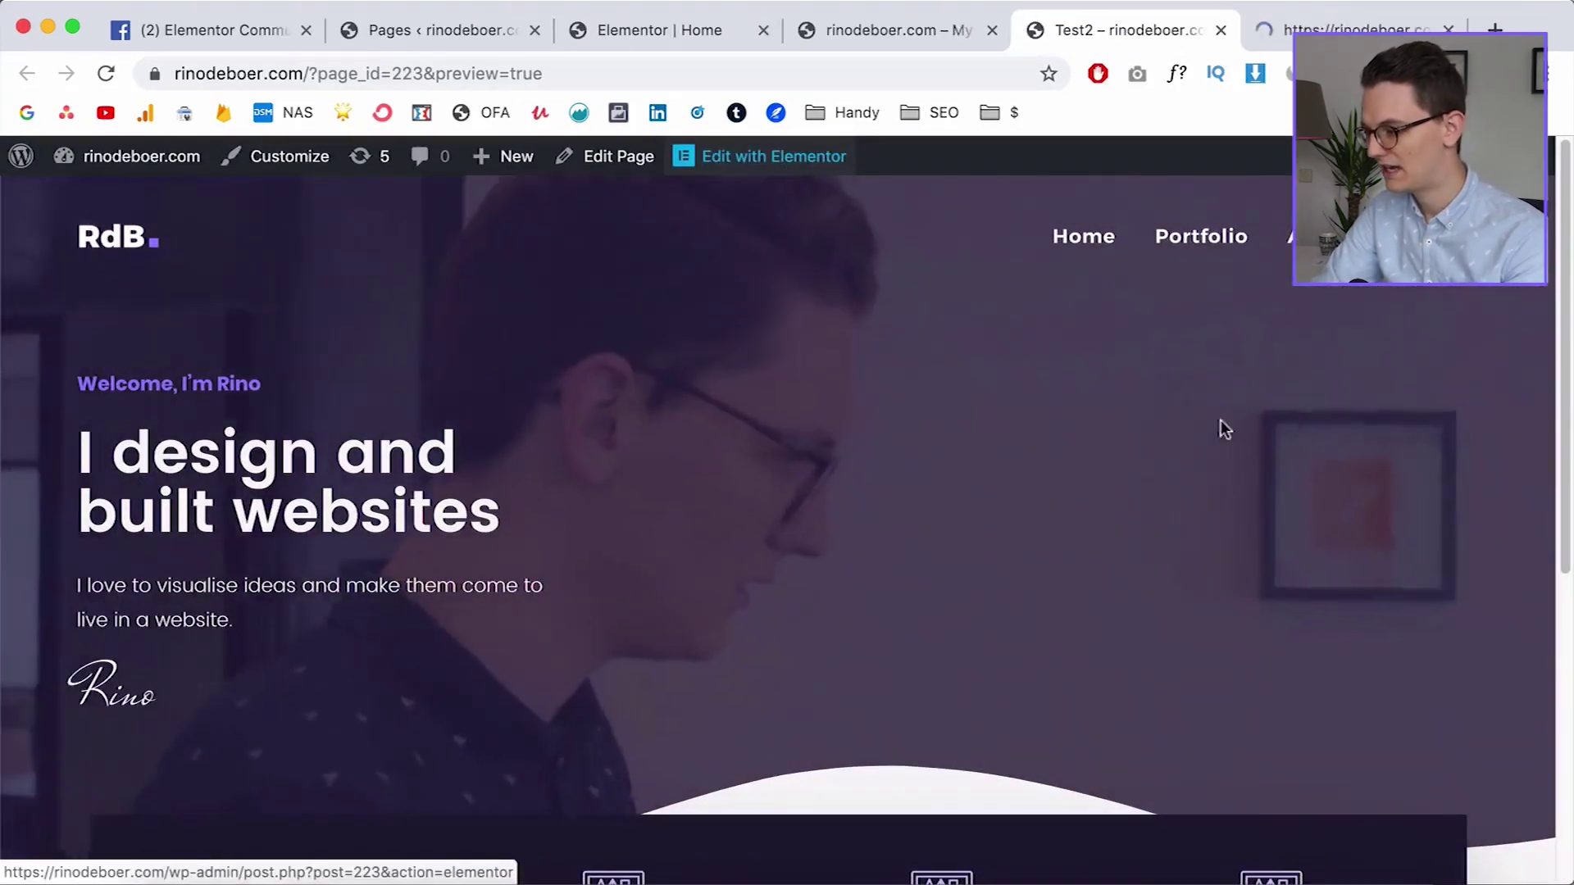
Bring up the Elementor Test2 editor zoomed to 80%, then return to the reference portfolio preview
{"action": "key", "text": "super+6"}
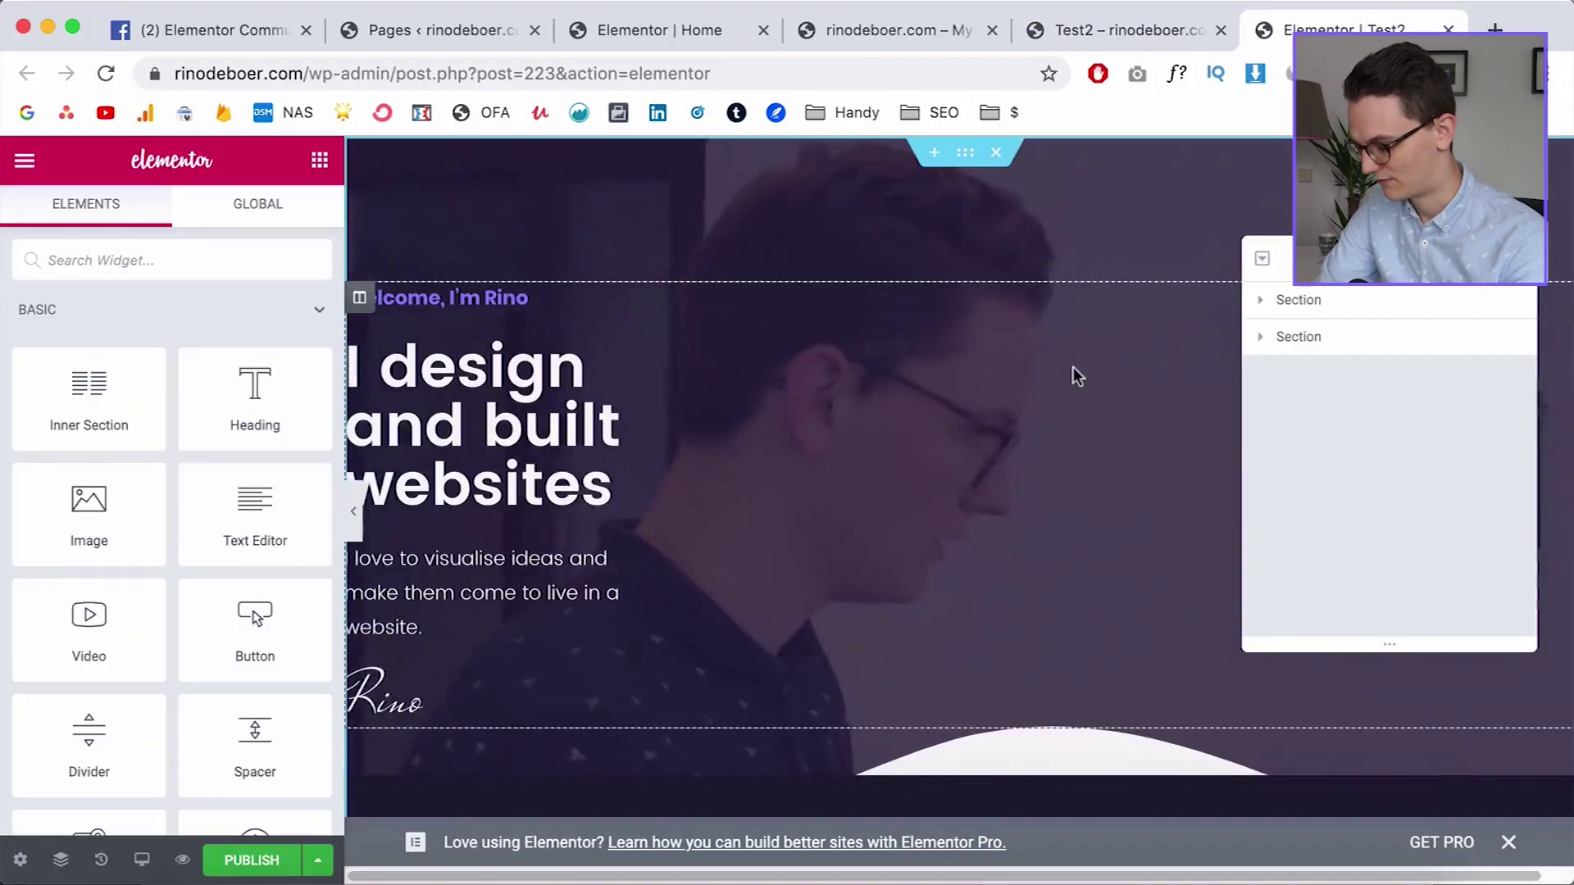
{"action": "key", "text": "super+minus"}
{"action": "key", "text": "super+minus"}
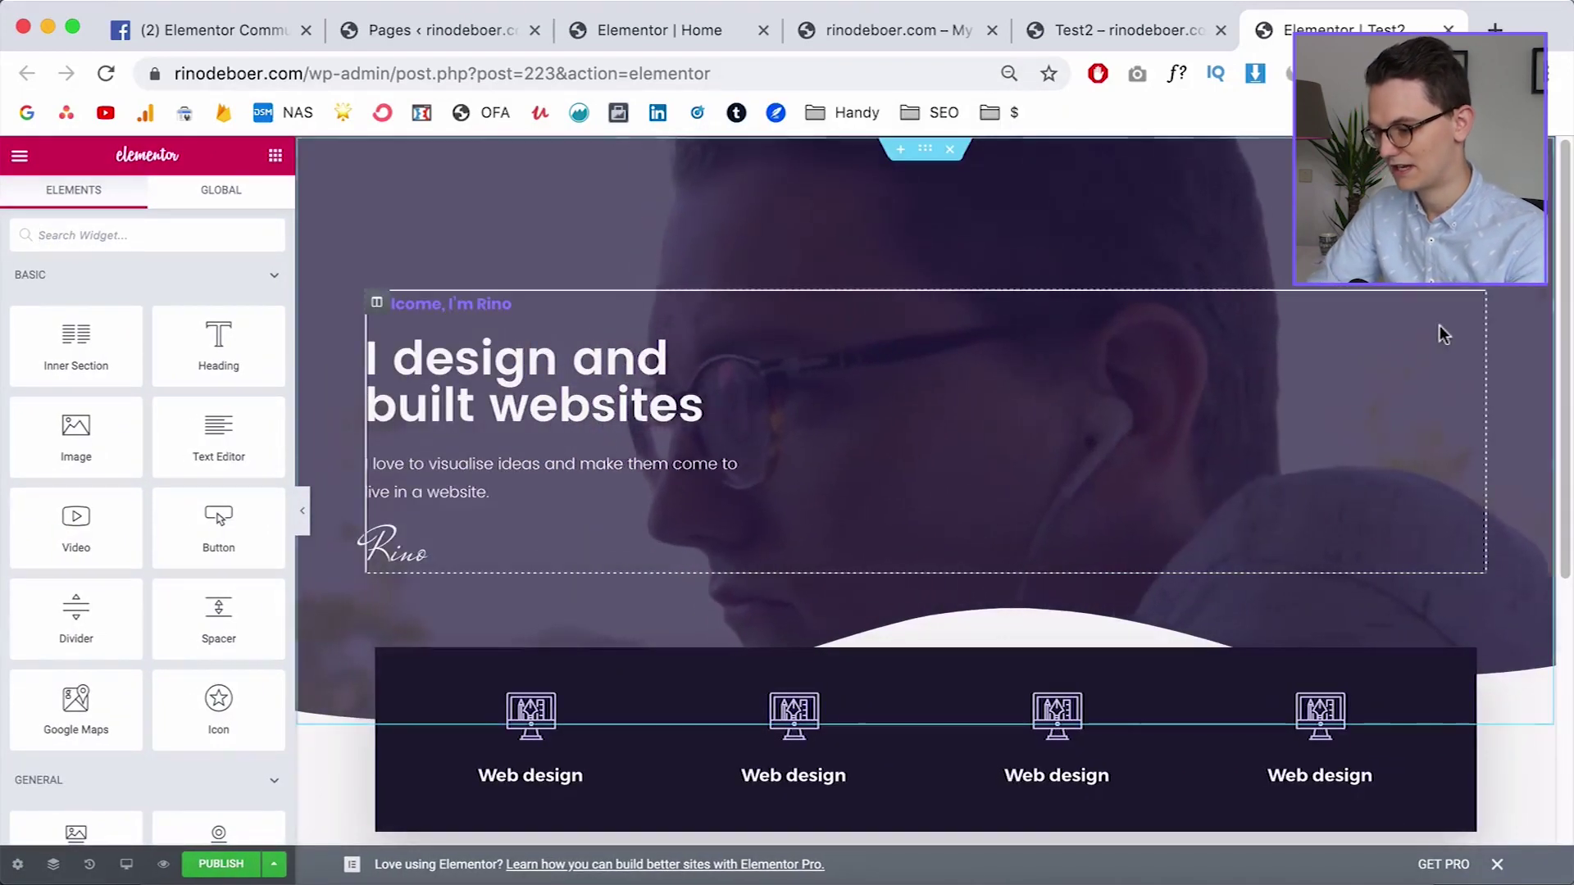
{"action": "scroll", "coordinate": [1440, 332], "scroll_direction": "down", "scroll_amount": 6}
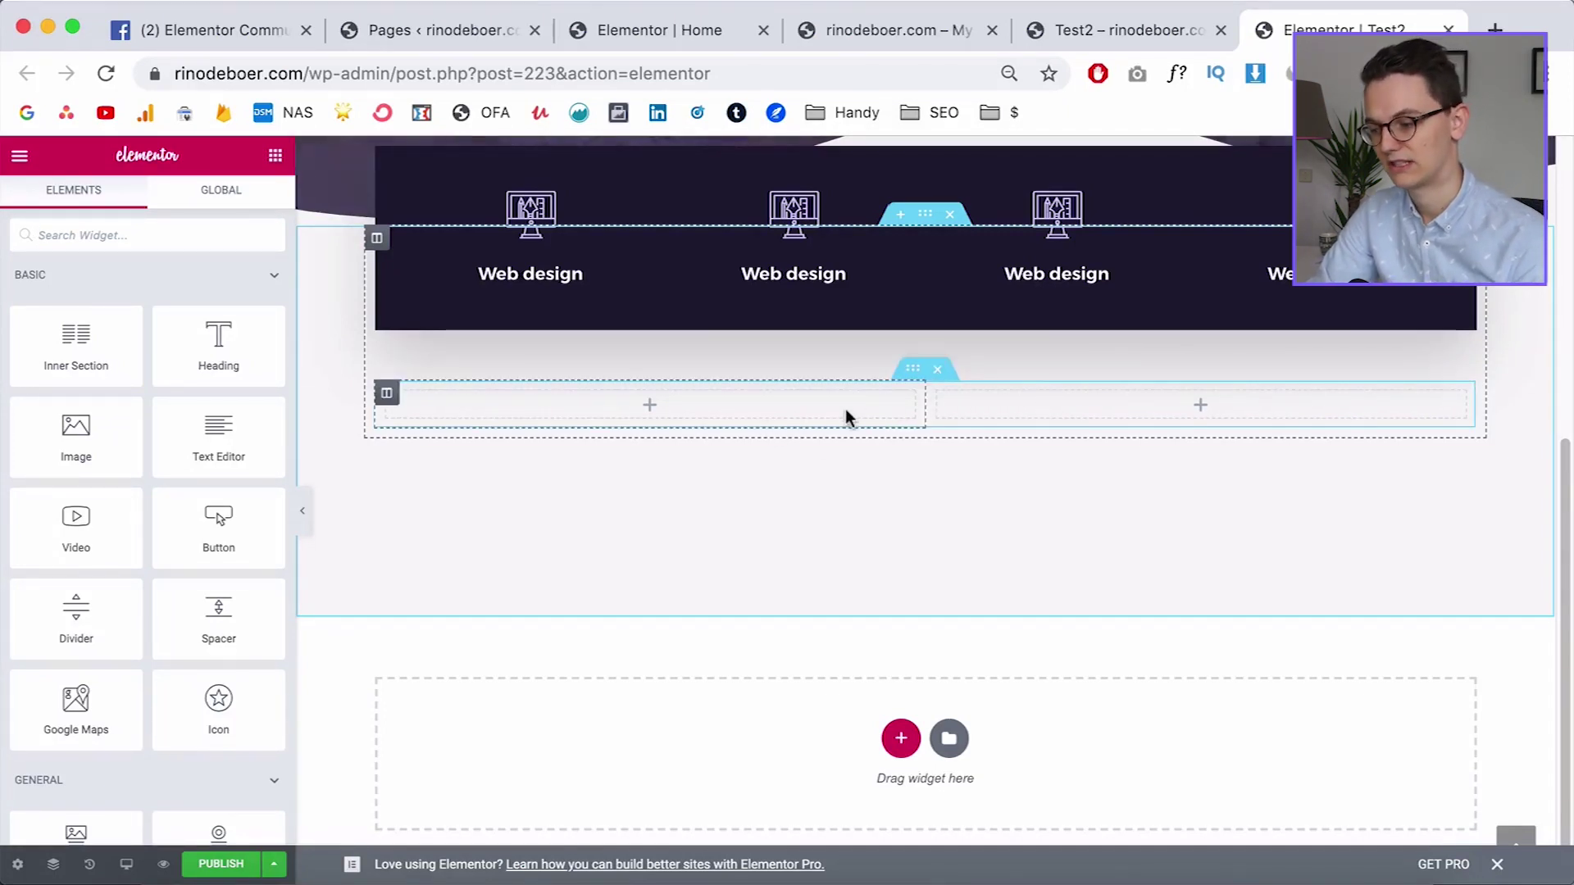
{"action": "key", "text": "super+4"}
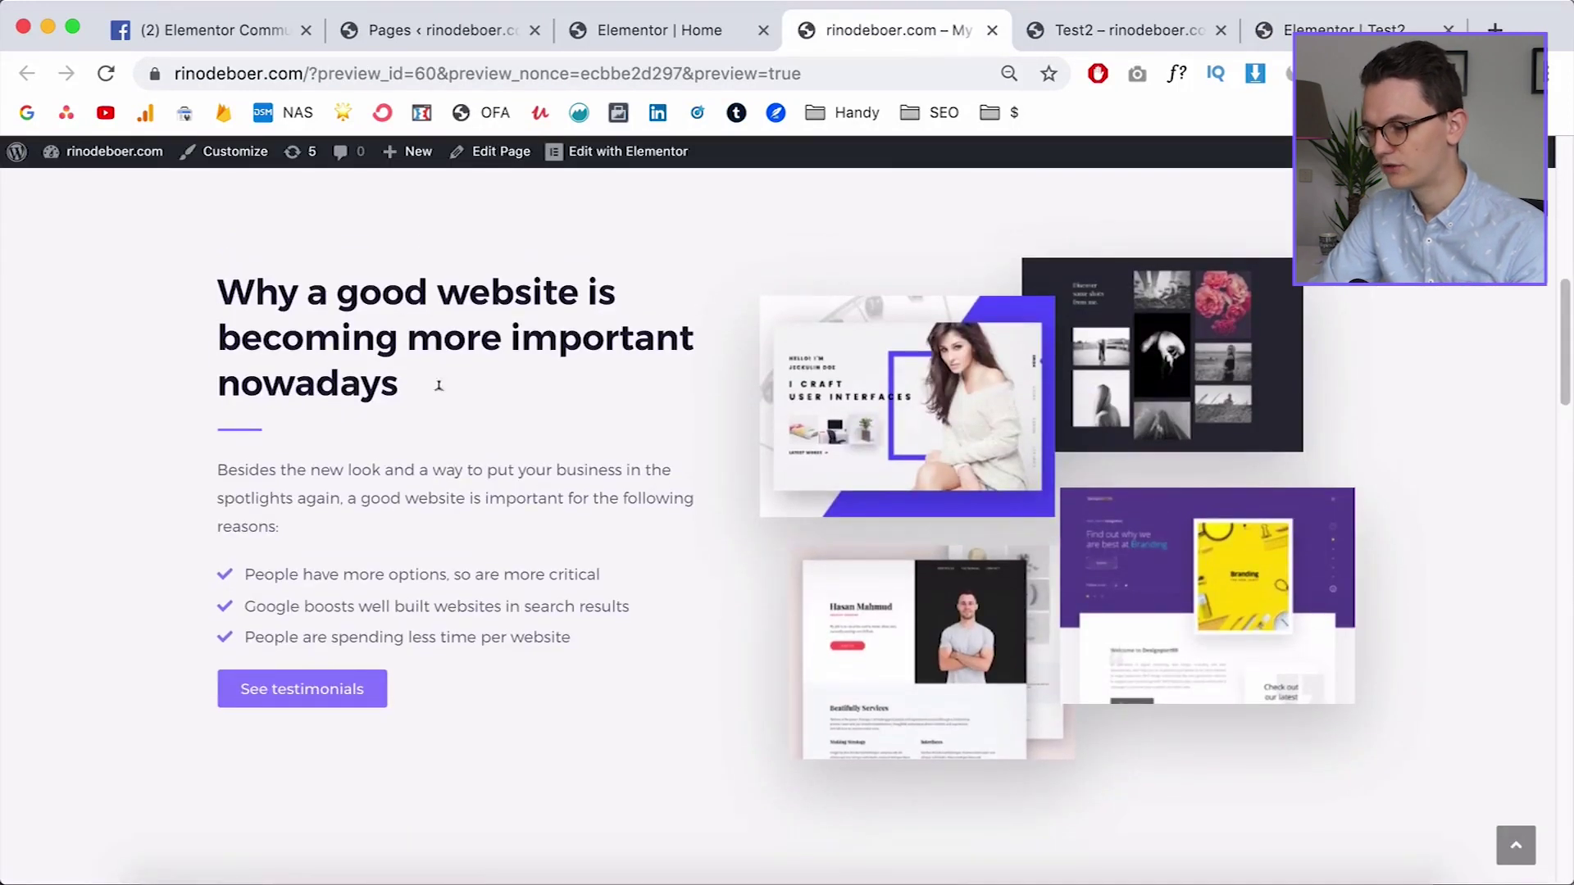
Close the Test2 preview tab and review the reference section's text before returning to the editor
{"action": "middle_click", "coordinate": [1156, 33]}
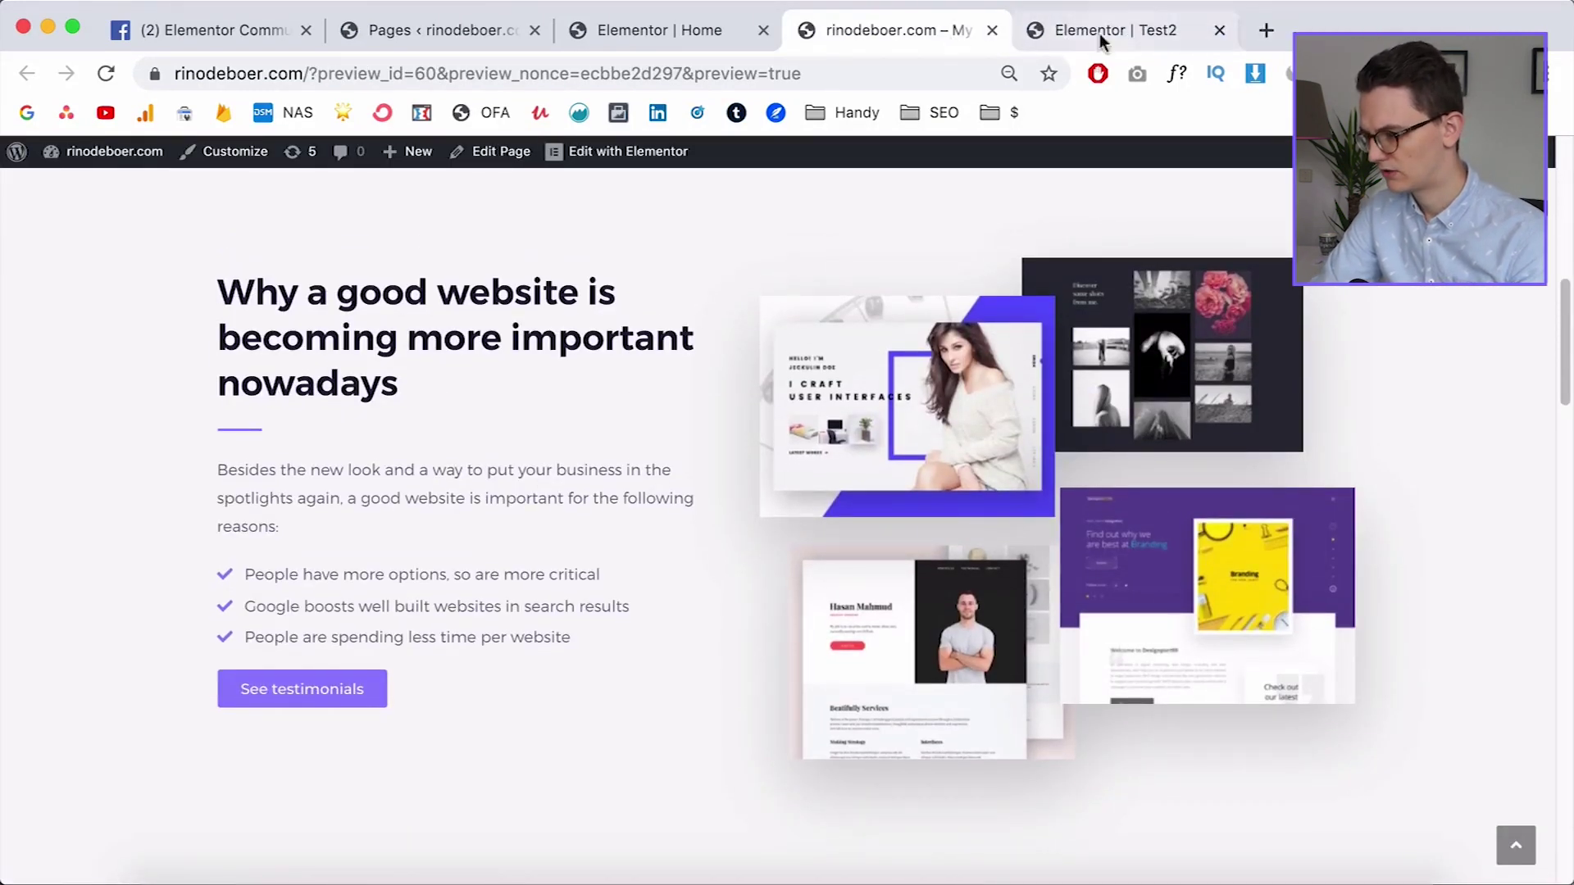
{"action": "scroll", "coordinate": [378, 750], "scroll_direction": "up", "scroll_amount": 1}
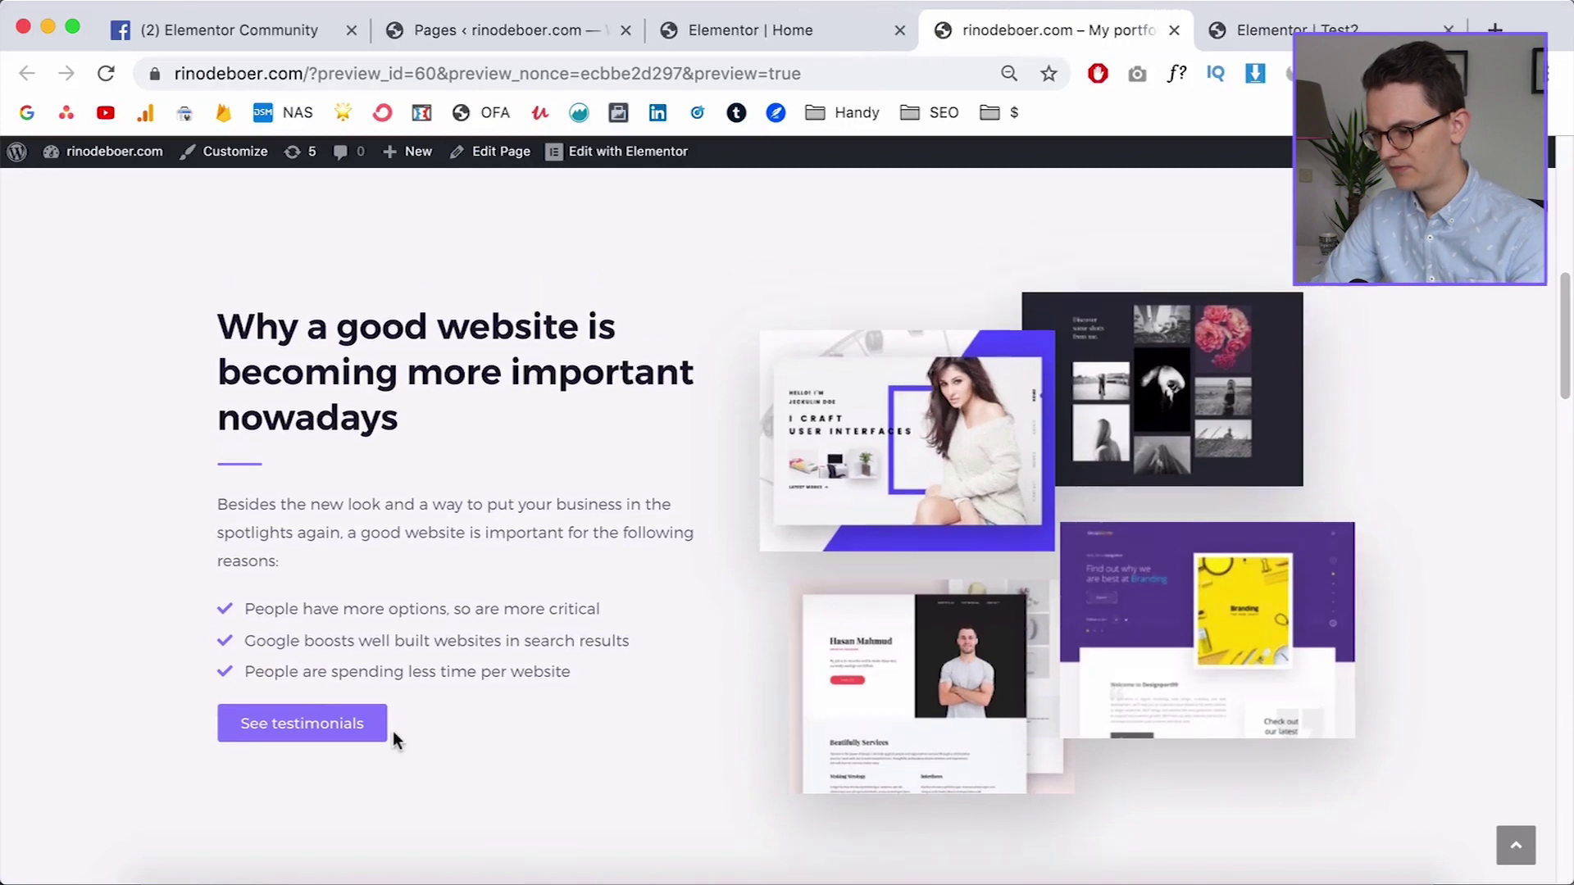
{"action": "left_click_drag", "start_coordinate": [377, 693], "coordinate": [218, 314]}
{"action": "left_click", "coordinate": [218, 314]}
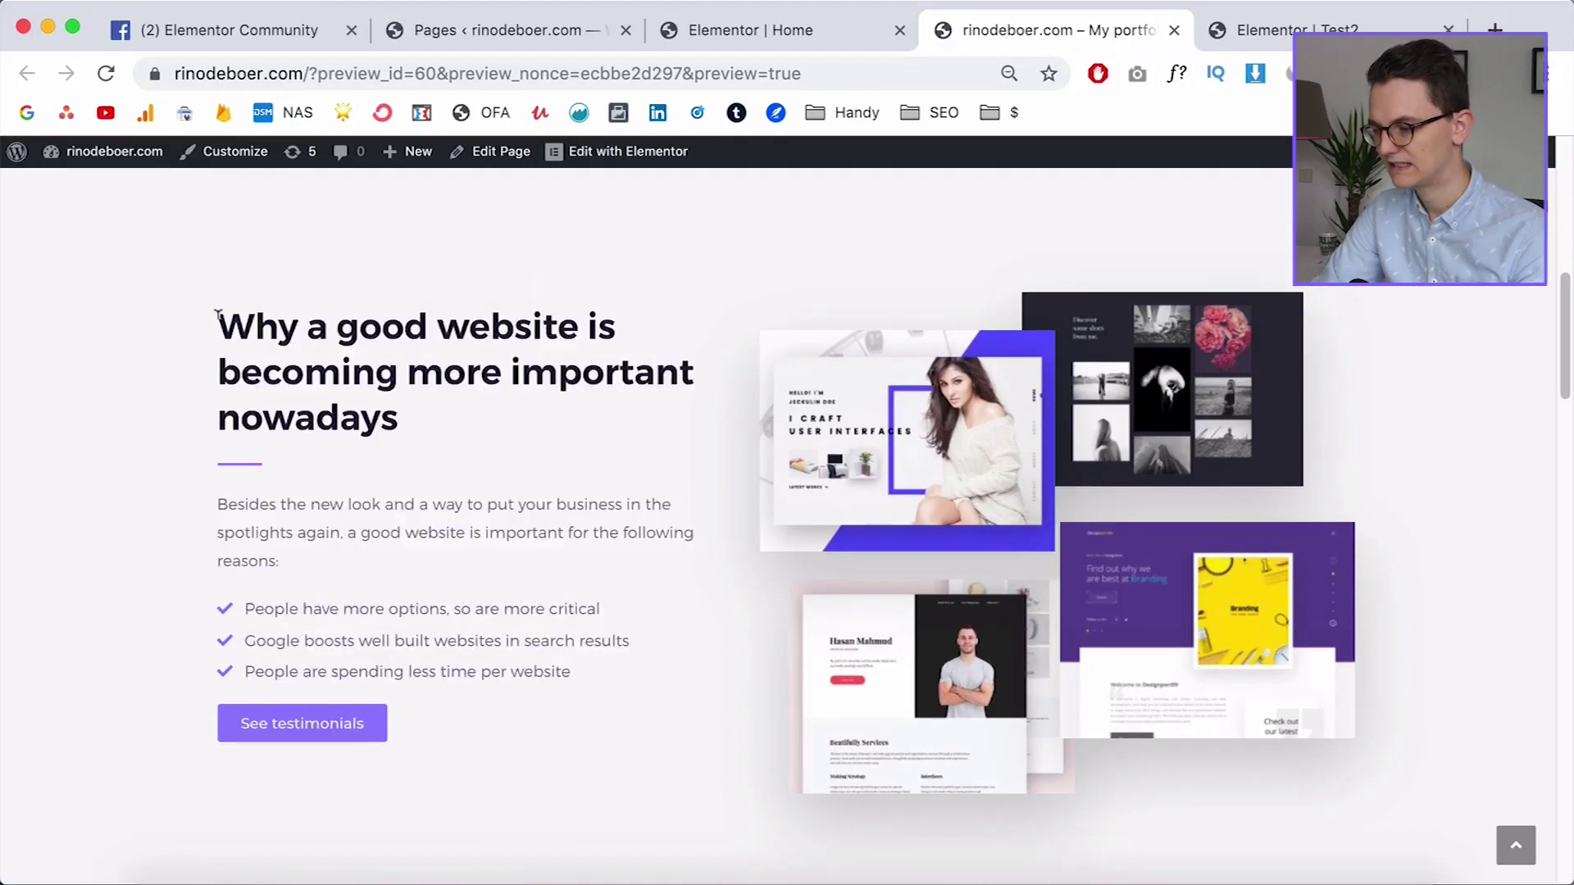
{"action": "left_click", "coordinate": [1328, 30]}
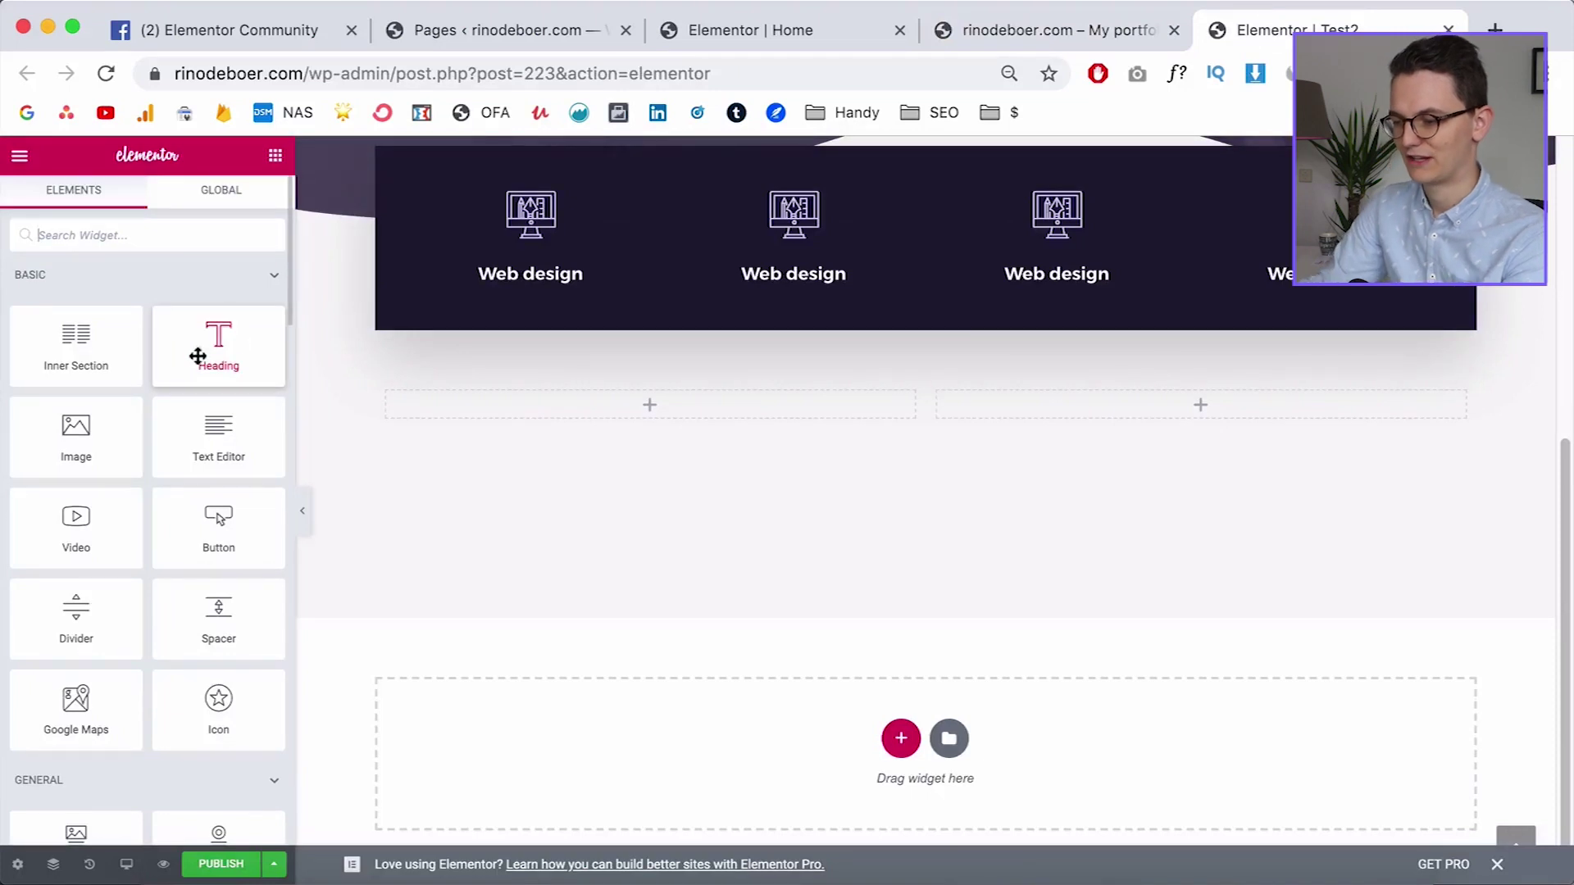
Add a Heading to the left column titled 'Why a good website is becoming more important nowadays'
{"action": "left_click_drag", "start_coordinate": [207, 362], "coordinate": [582, 406]}
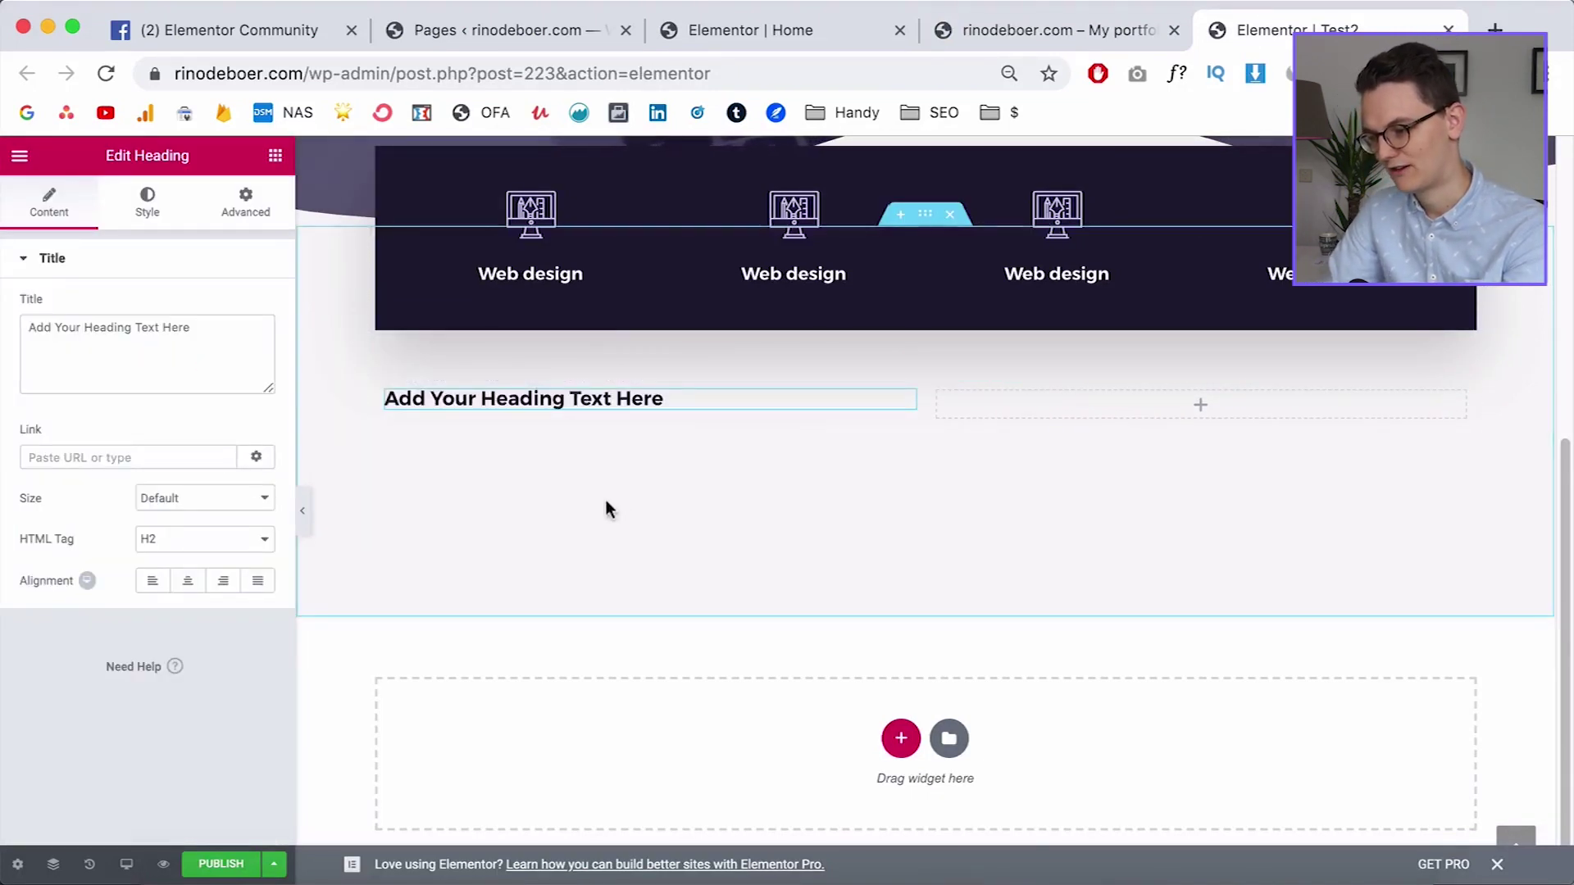
{"action": "key", "text": "ctrl+shift+Tab"}
{"action": "left_click_drag", "start_coordinate": [250, 320], "coordinate": [414, 425]}
{"action": "key", "text": "super+c"}
{"action": "left_click", "coordinate": [1256, 33]}
{"action": "triple_click", "coordinate": [141, 326]}
{"action": "key", "text": "super+v"}
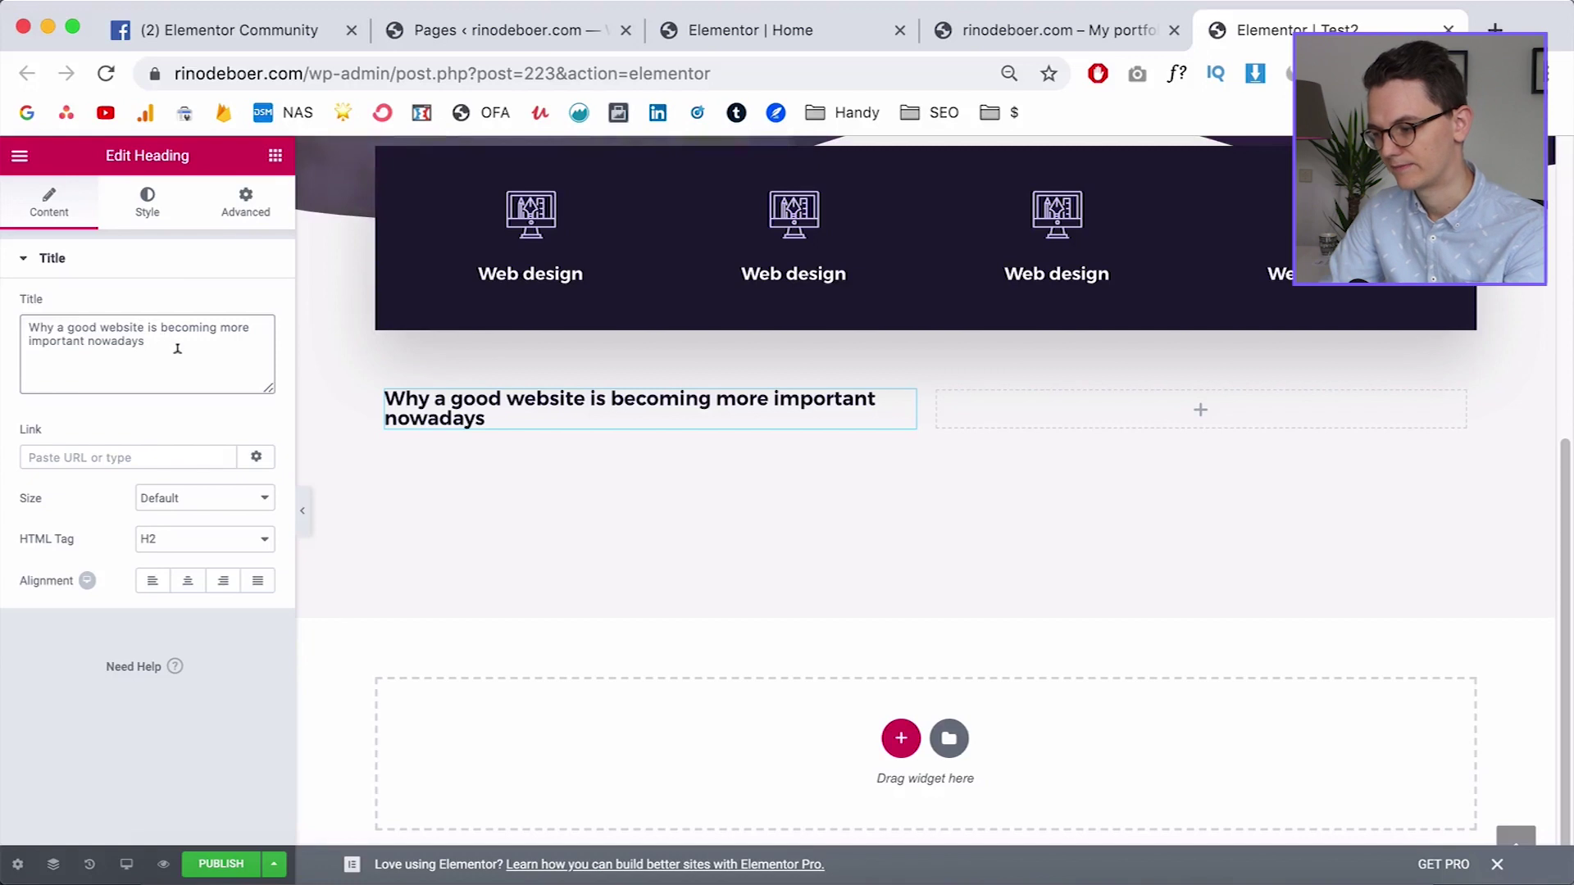
Review the reference text below the heading, then come back to the editor
{"action": "left_click", "coordinate": [1128, 29]}
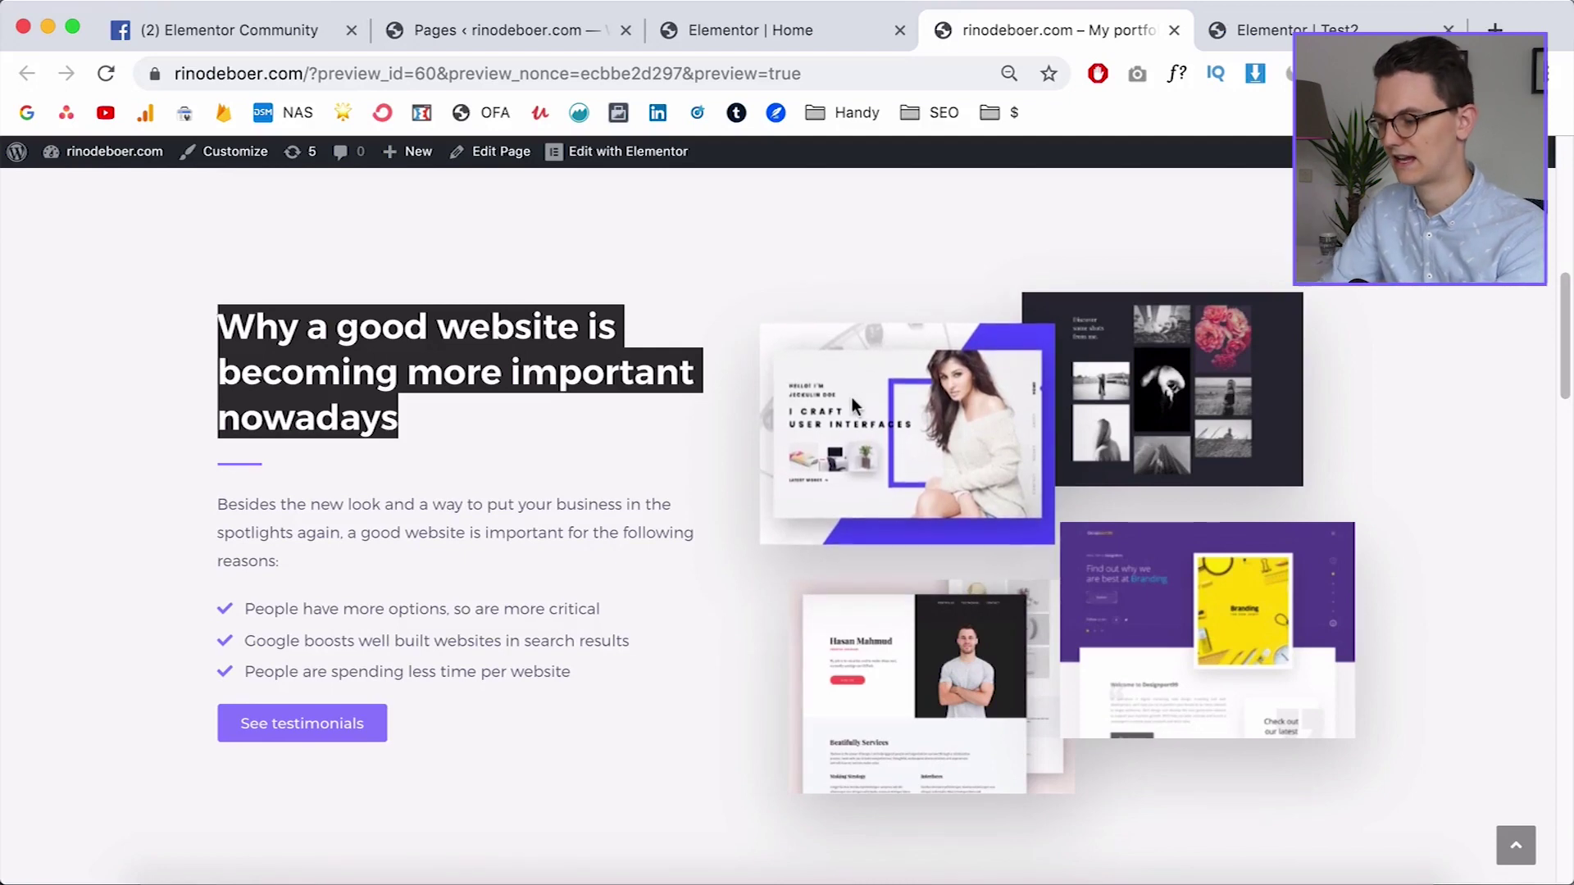
{"action": "left_click_drag", "start_coordinate": [251, 469], "coordinate": [193, 467]}
{"action": "left_click", "coordinate": [233, 475]}
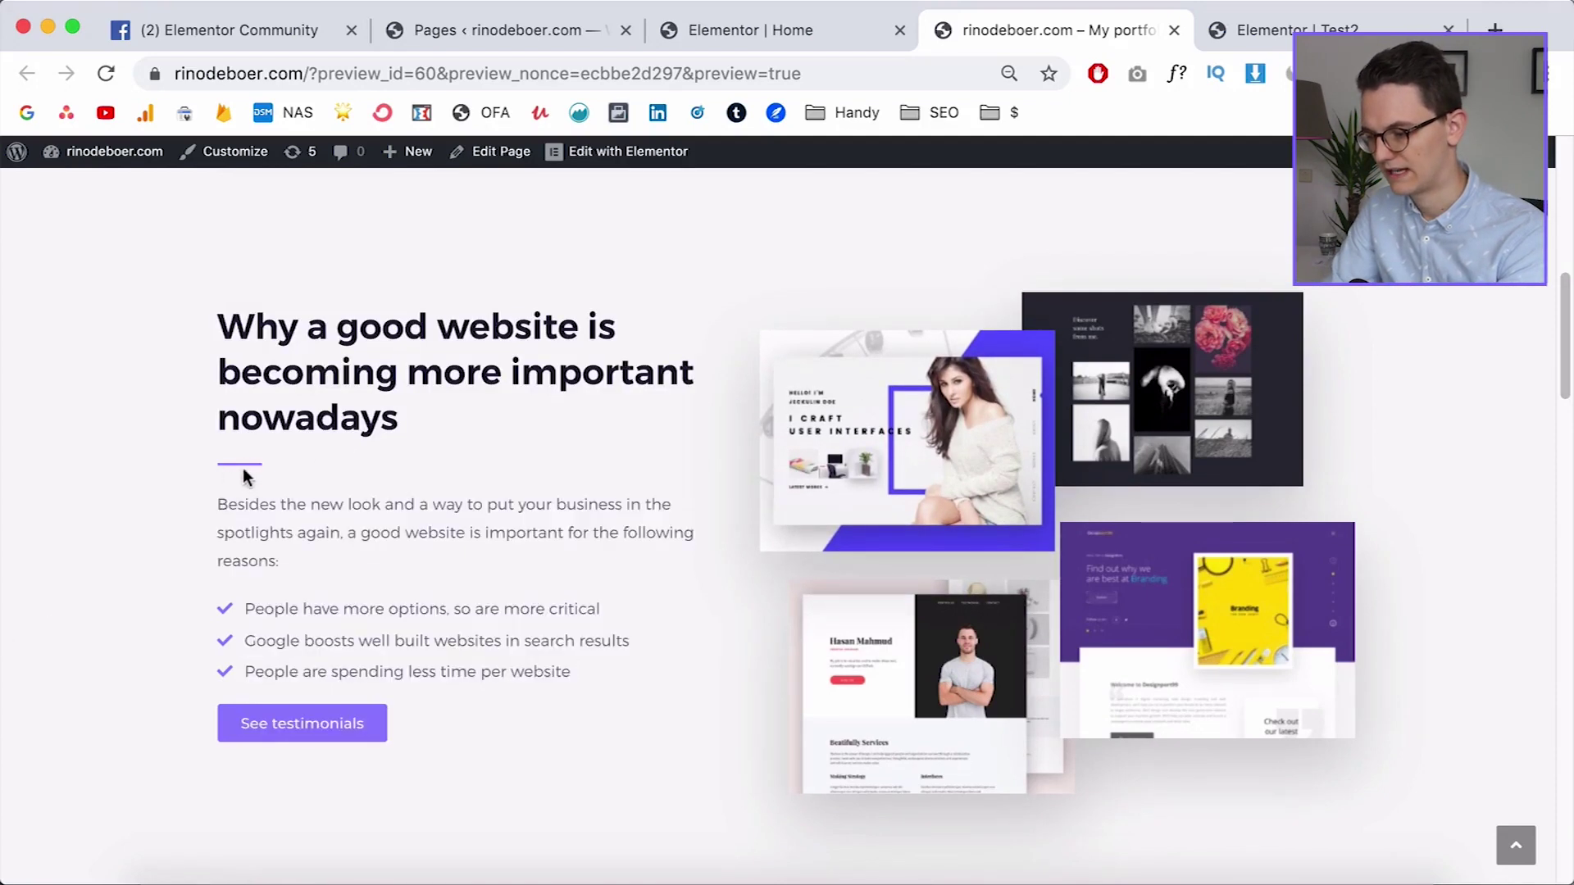
{"action": "left_click", "coordinate": [1224, 47]}
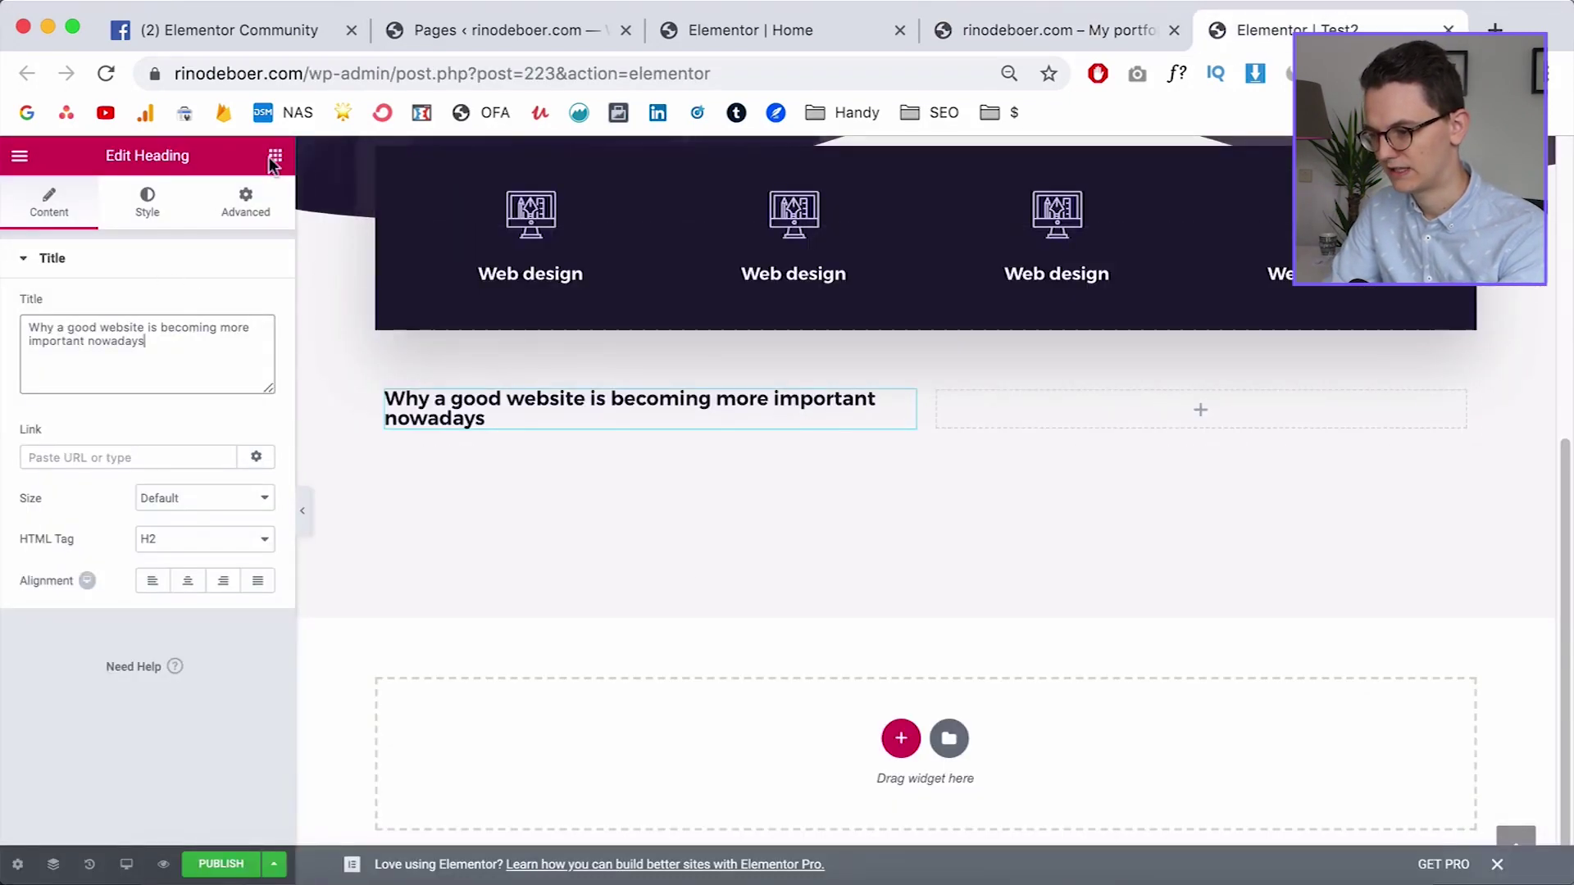
Place a Divider under the heading with width 6 and weight 3
{"action": "left_click", "coordinate": [112, 230]}
{"action": "type", "text": "div"}
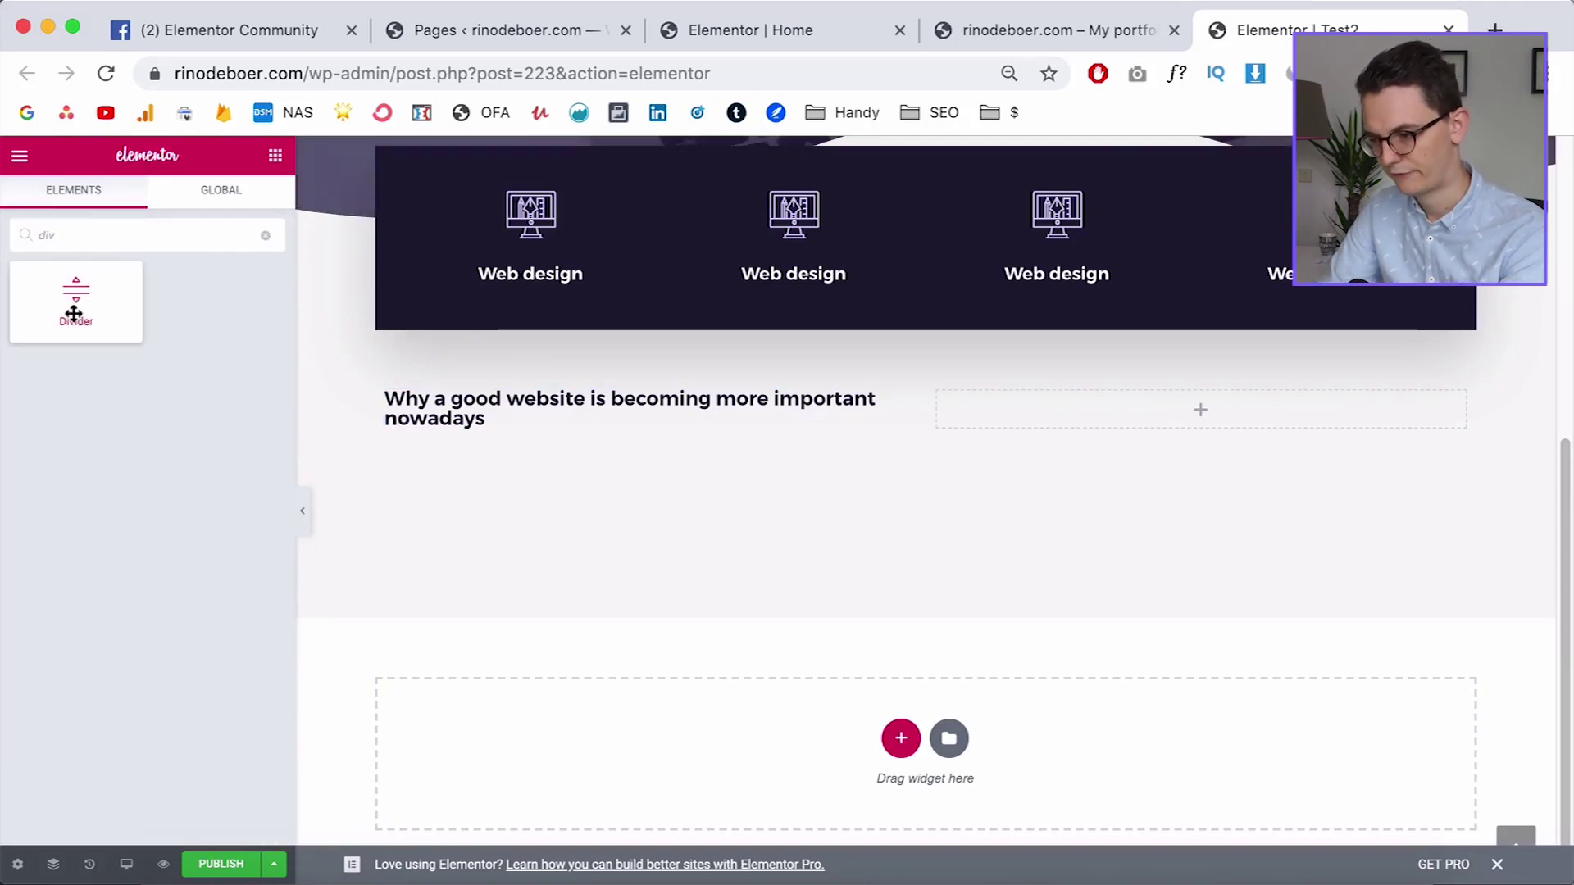
{"action": "left_click_drag", "start_coordinate": [73, 313], "coordinate": [478, 434]}
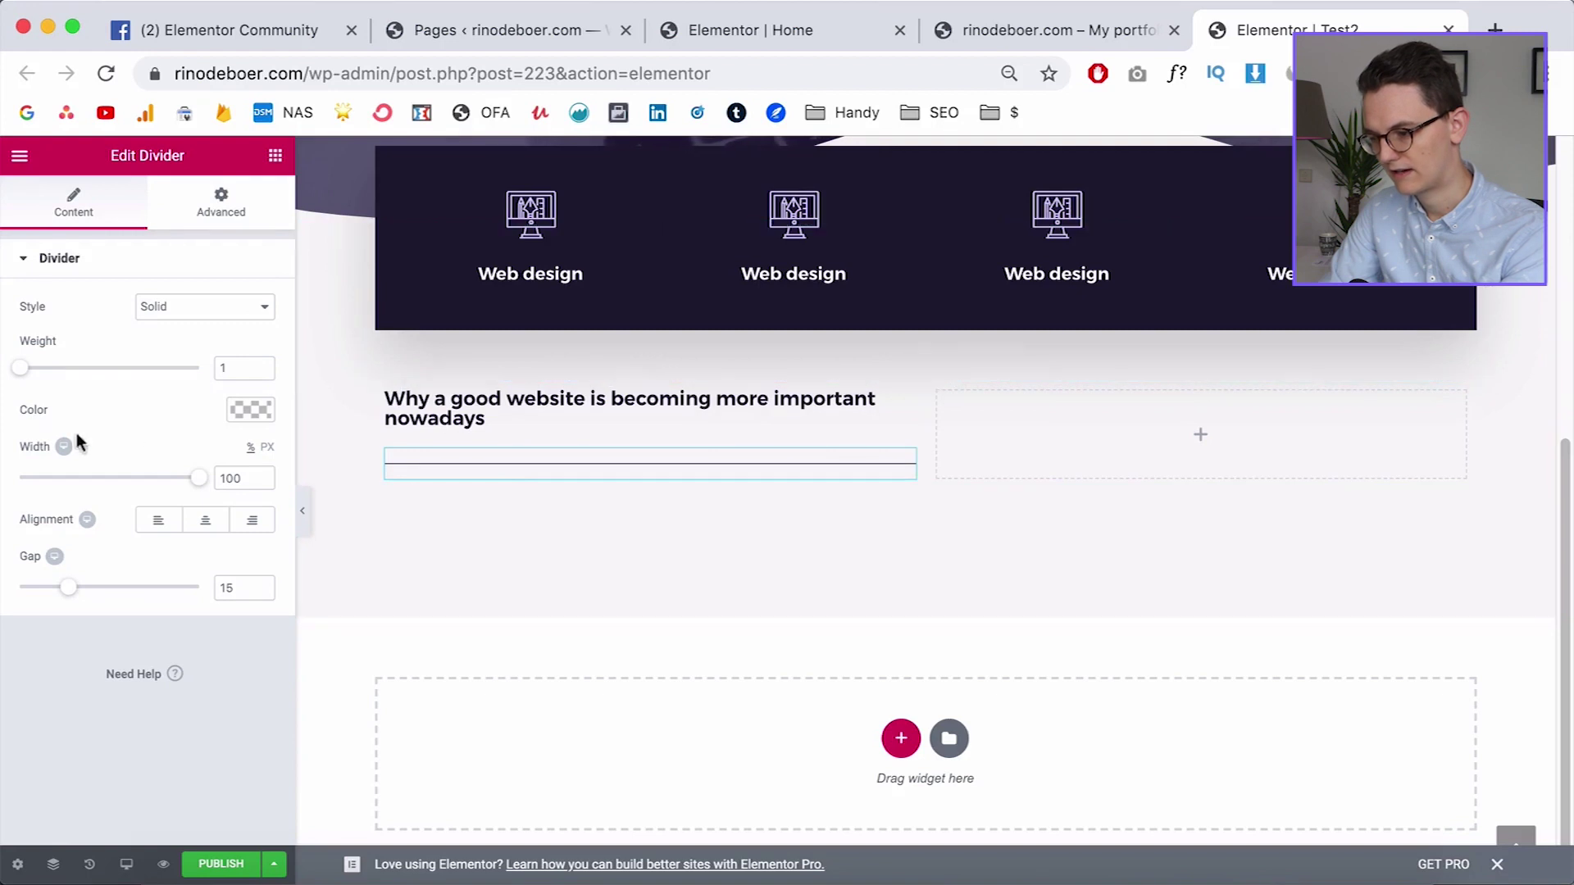
{"action": "left_click_drag", "start_coordinate": [195, 483], "coordinate": [28, 490]}
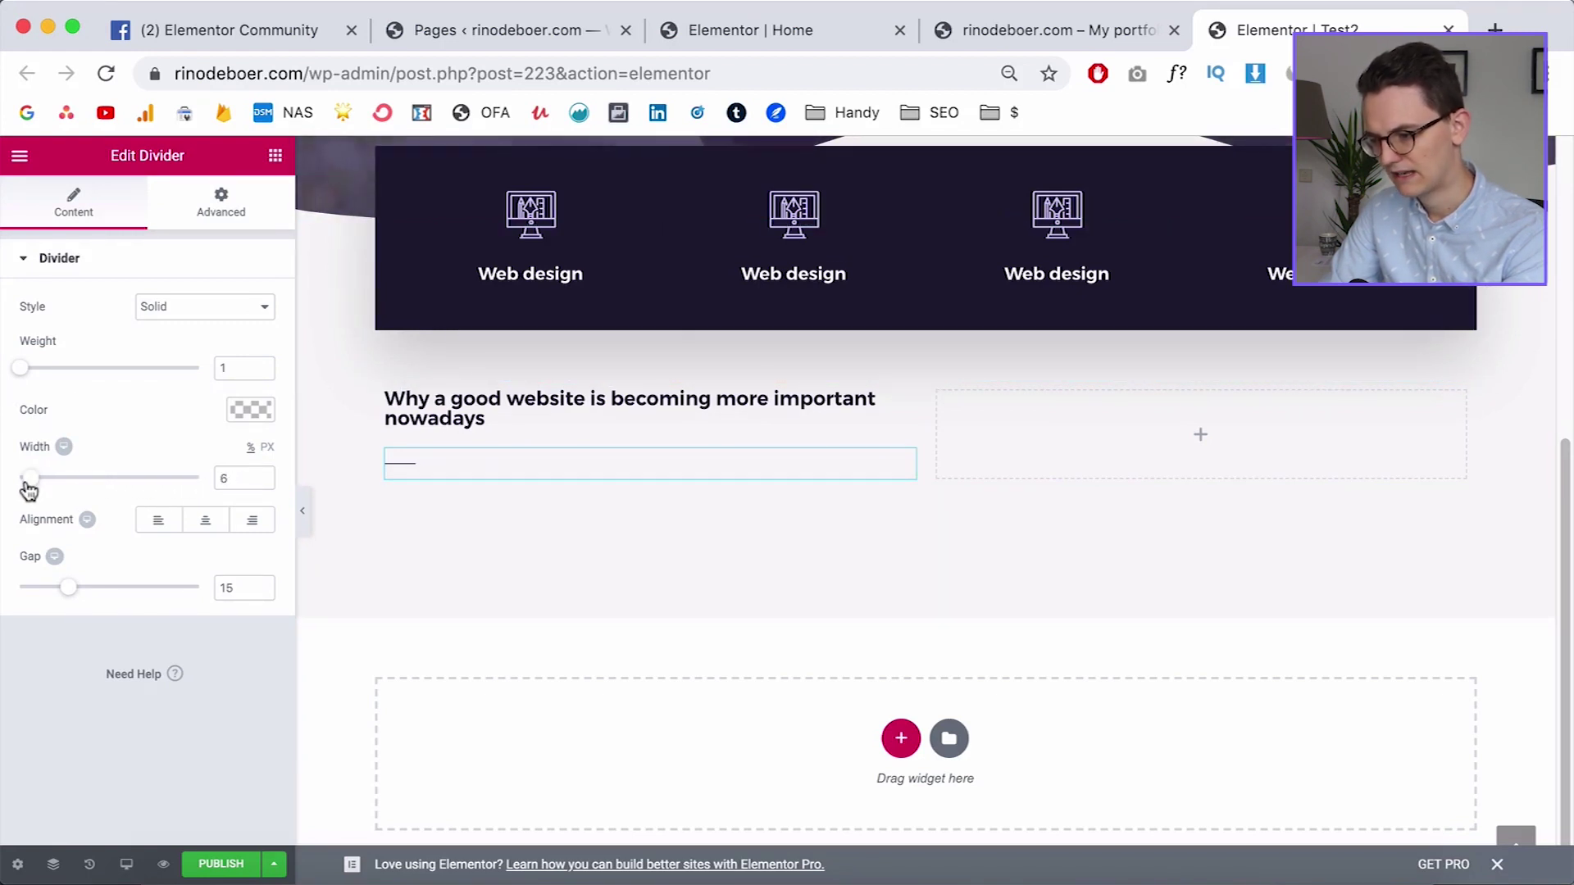
{"action": "left_click", "coordinate": [264, 364]}
{"action": "left_click", "coordinate": [263, 364]}
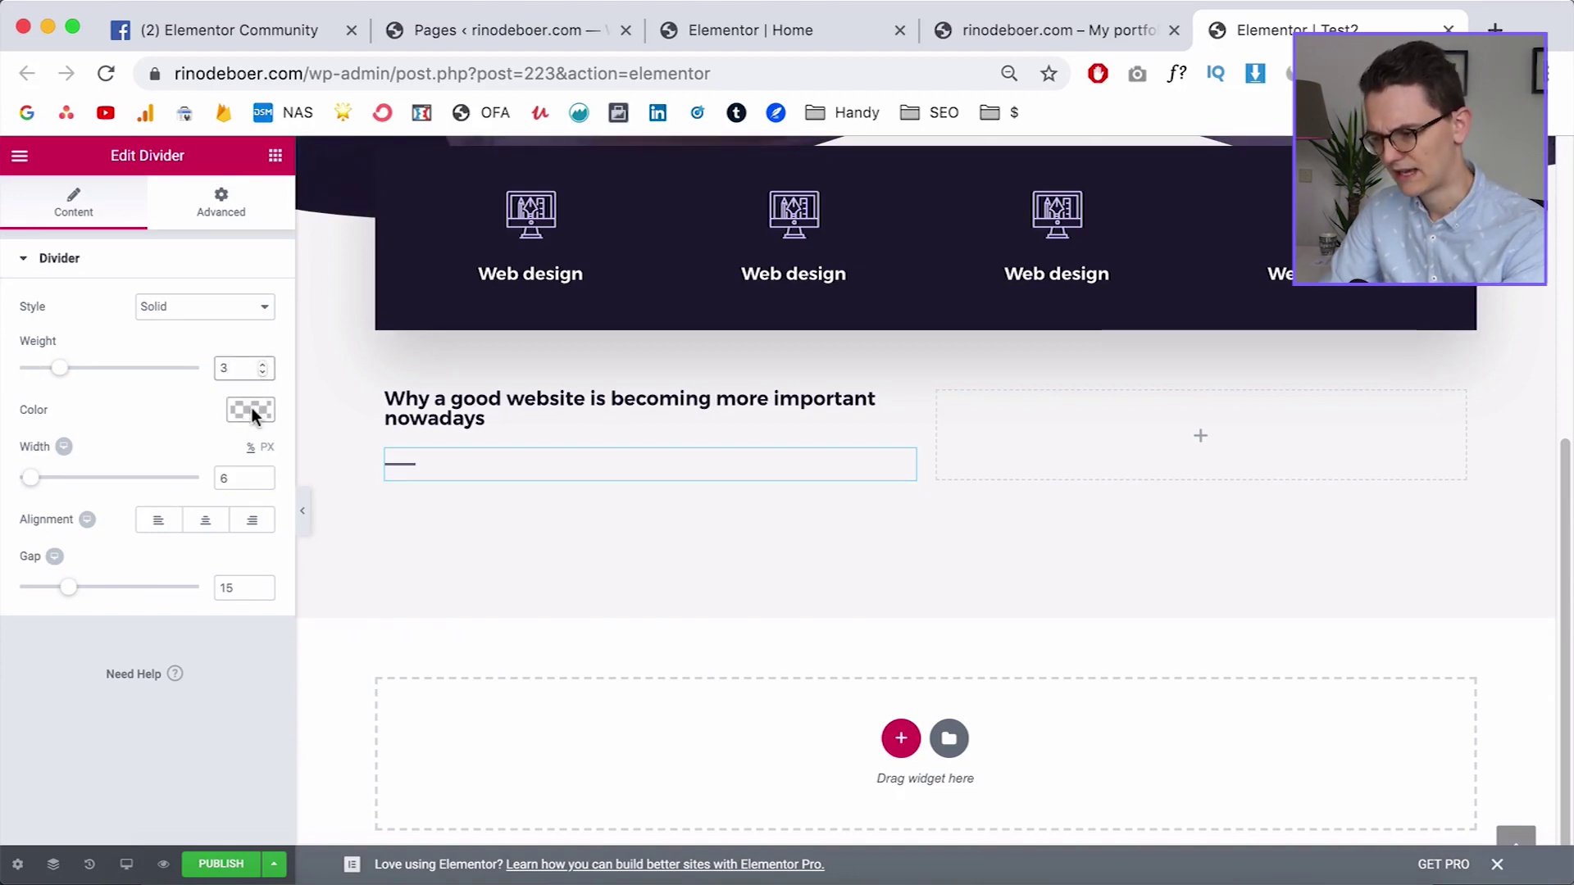
Check the reference paragraph, then add a Text Editor block below the divider
{"action": "key", "text": "ctrl+shift+Tab"}
{"action": "left_click_drag", "start_coordinate": [216, 501], "coordinate": [299, 566]}
{"action": "left_click", "coordinate": [300, 566]}
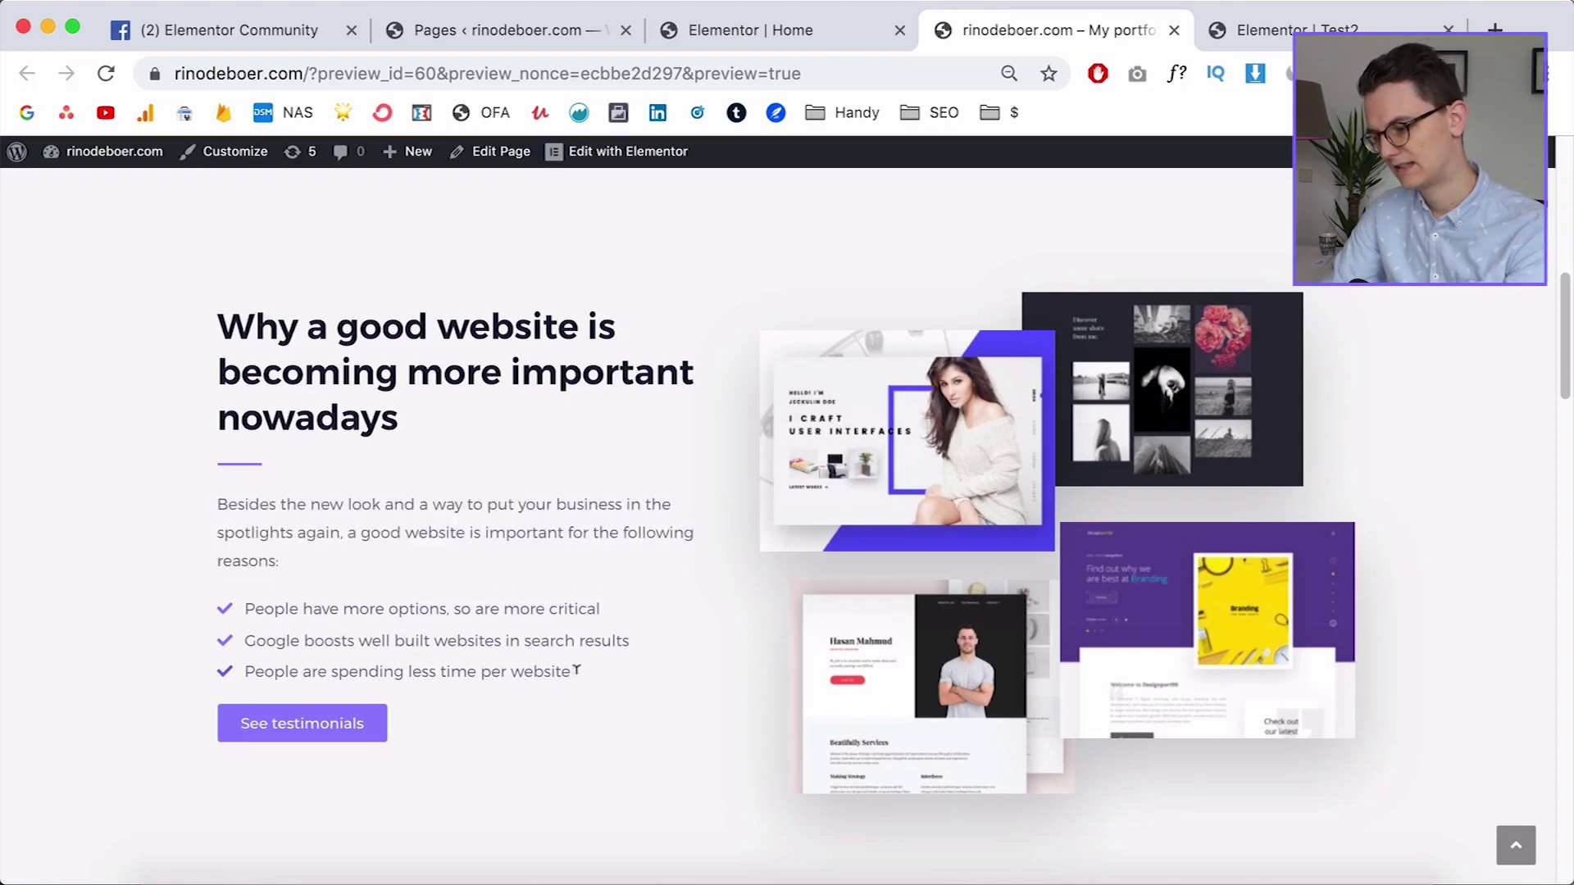
{"action": "left_click", "coordinate": [1237, 29]}
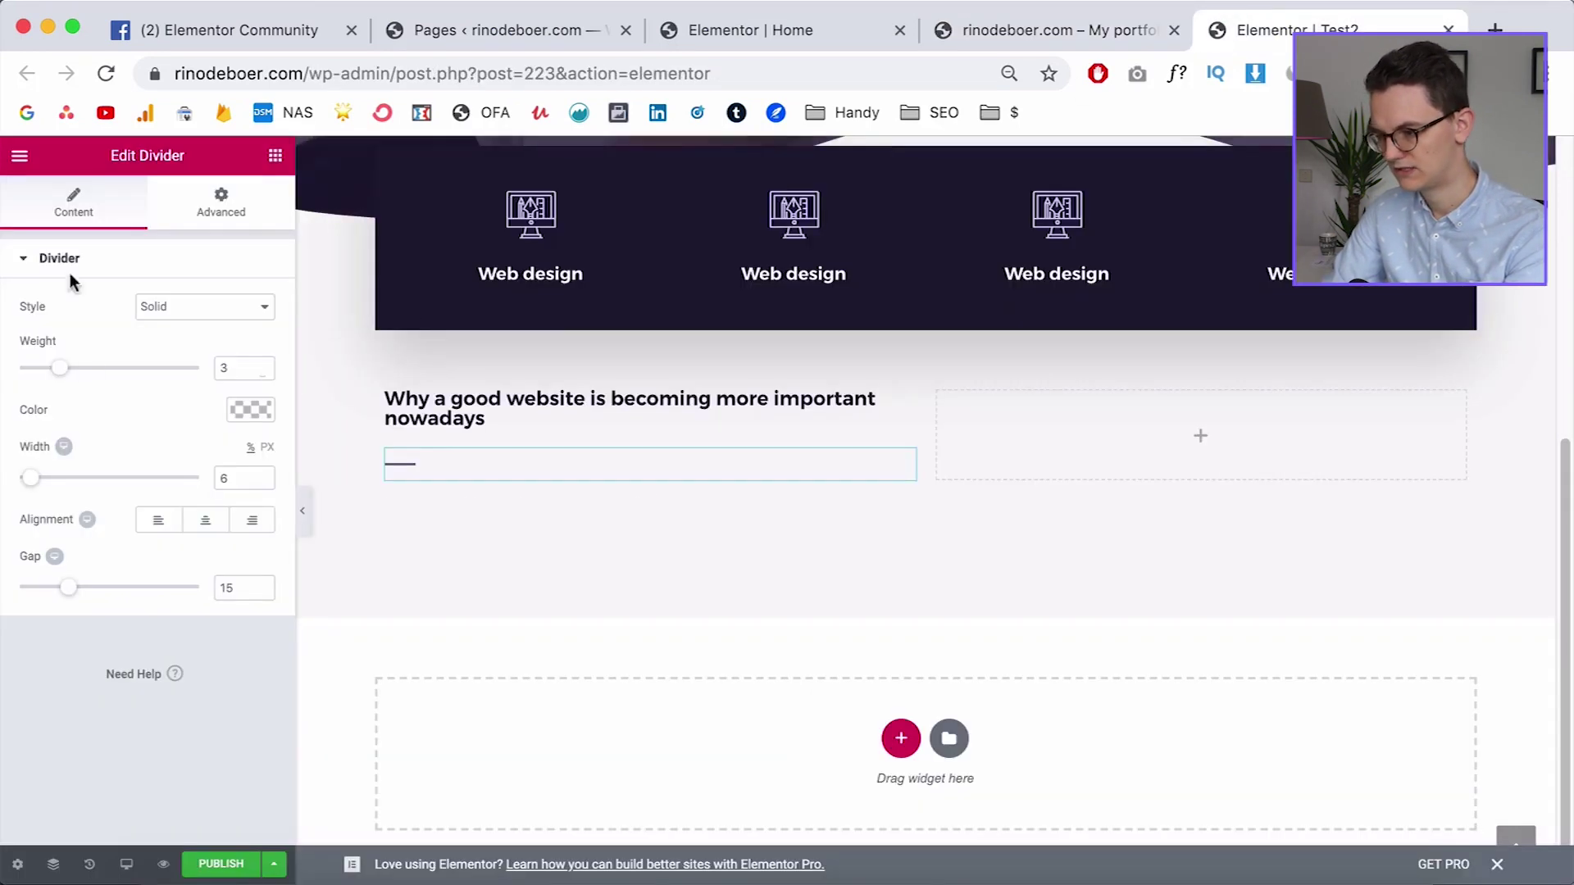
{"action": "left_click", "coordinate": [275, 156]}
{"action": "left_click_drag", "start_coordinate": [187, 428], "coordinate": [412, 475]}
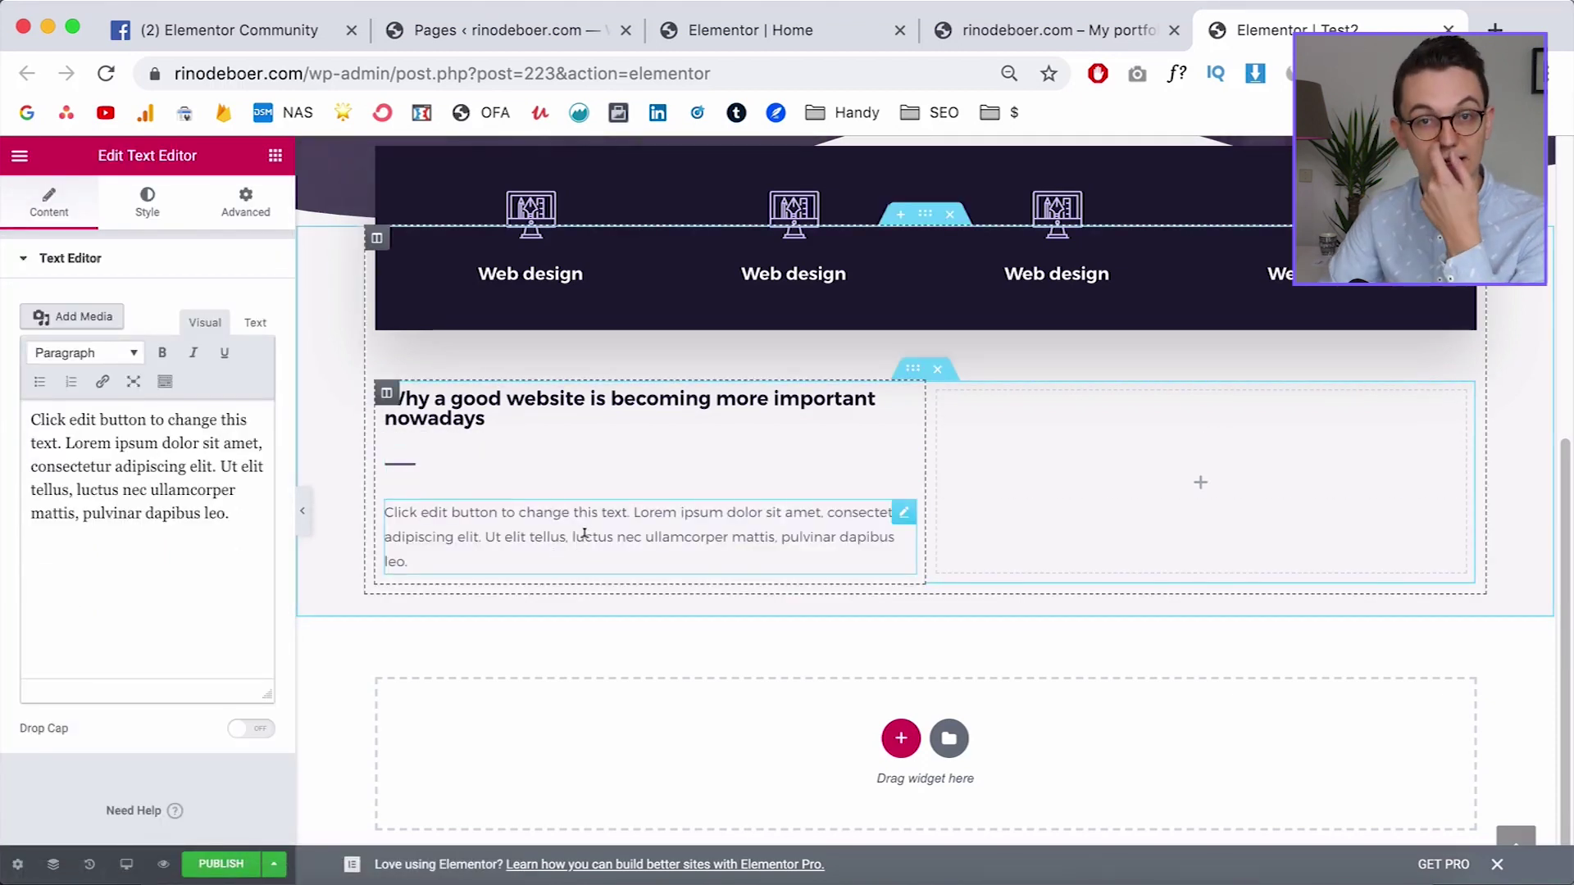
Add an Icon List below the text with three check-marked 'List Item #1' entries
{"action": "left_click", "coordinate": [275, 160]}
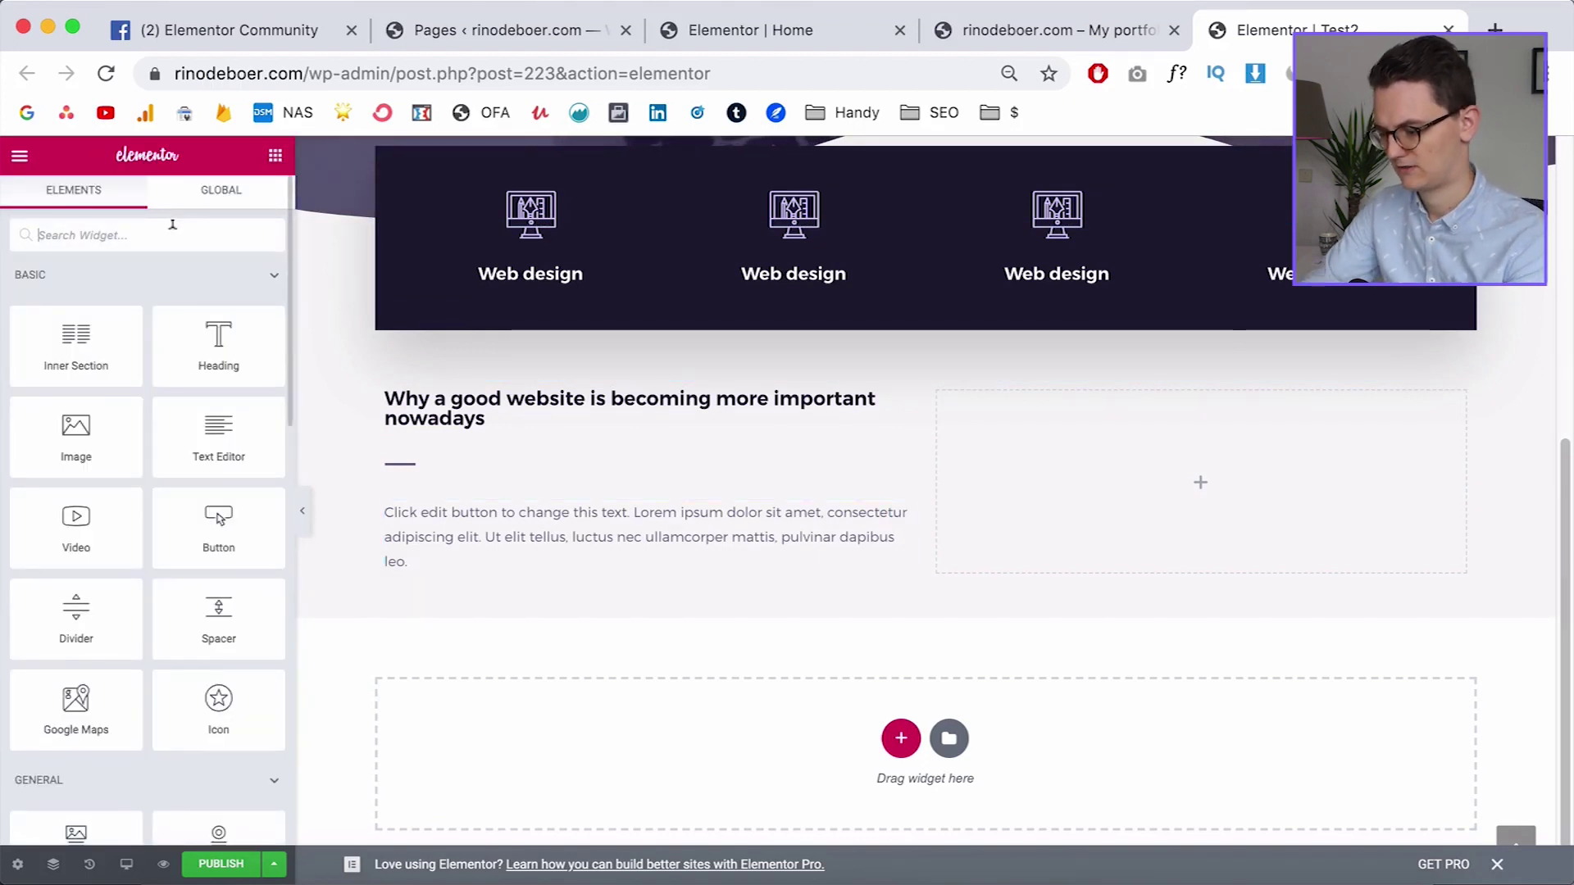
{"action": "type", "text": "icon"}
{"action": "left_click_drag", "start_coordinate": [80, 412], "coordinate": [513, 579]}
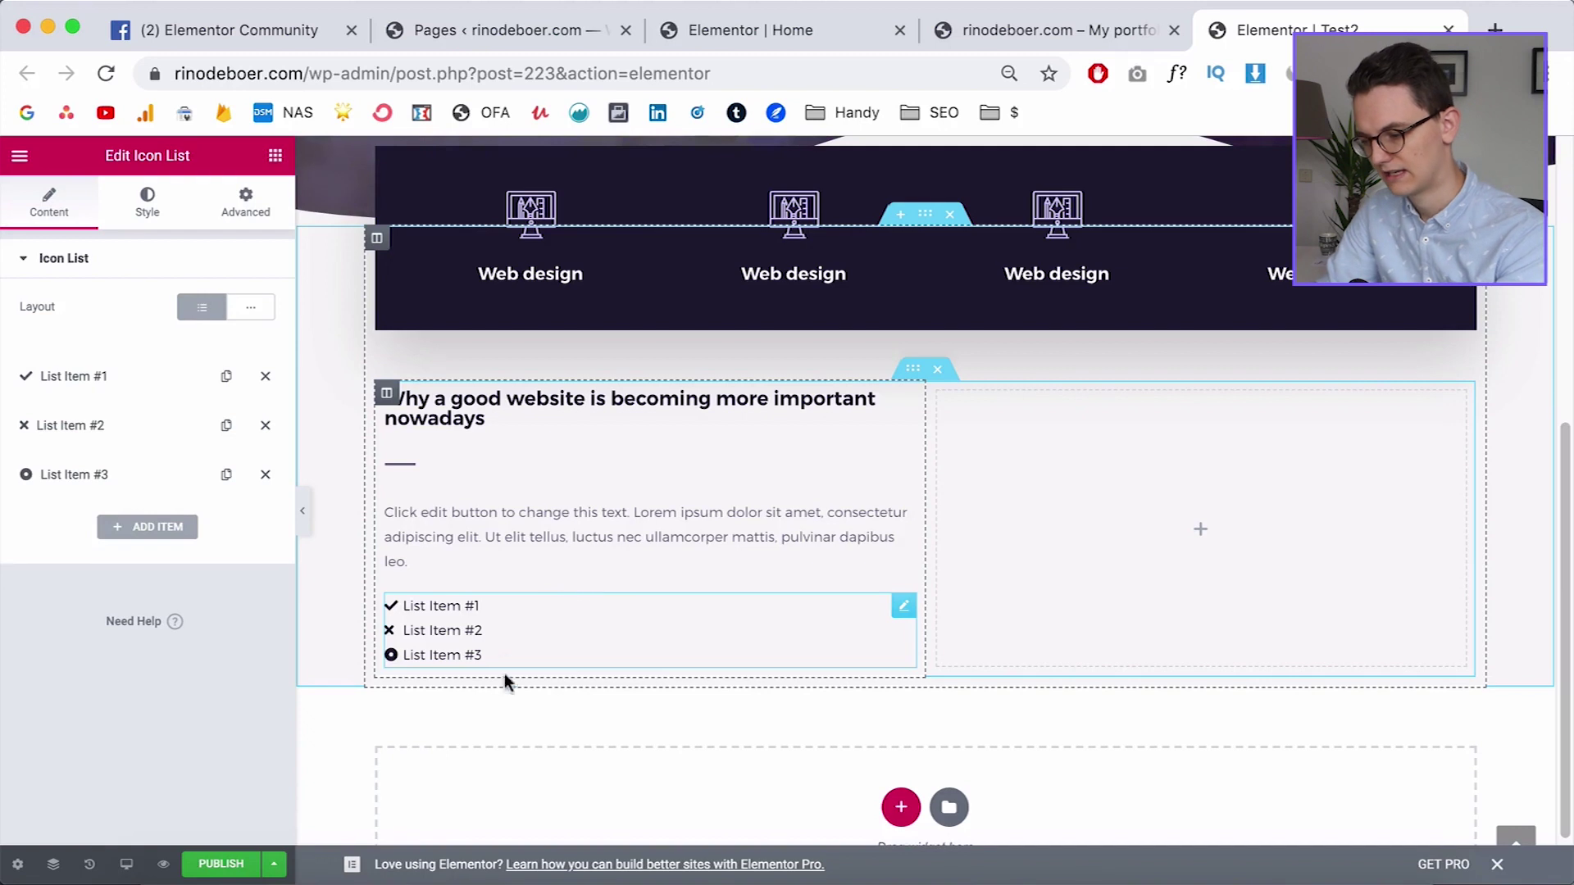
{"action": "left_click", "coordinate": [266, 425]}
{"action": "left_click", "coordinate": [268, 427]}
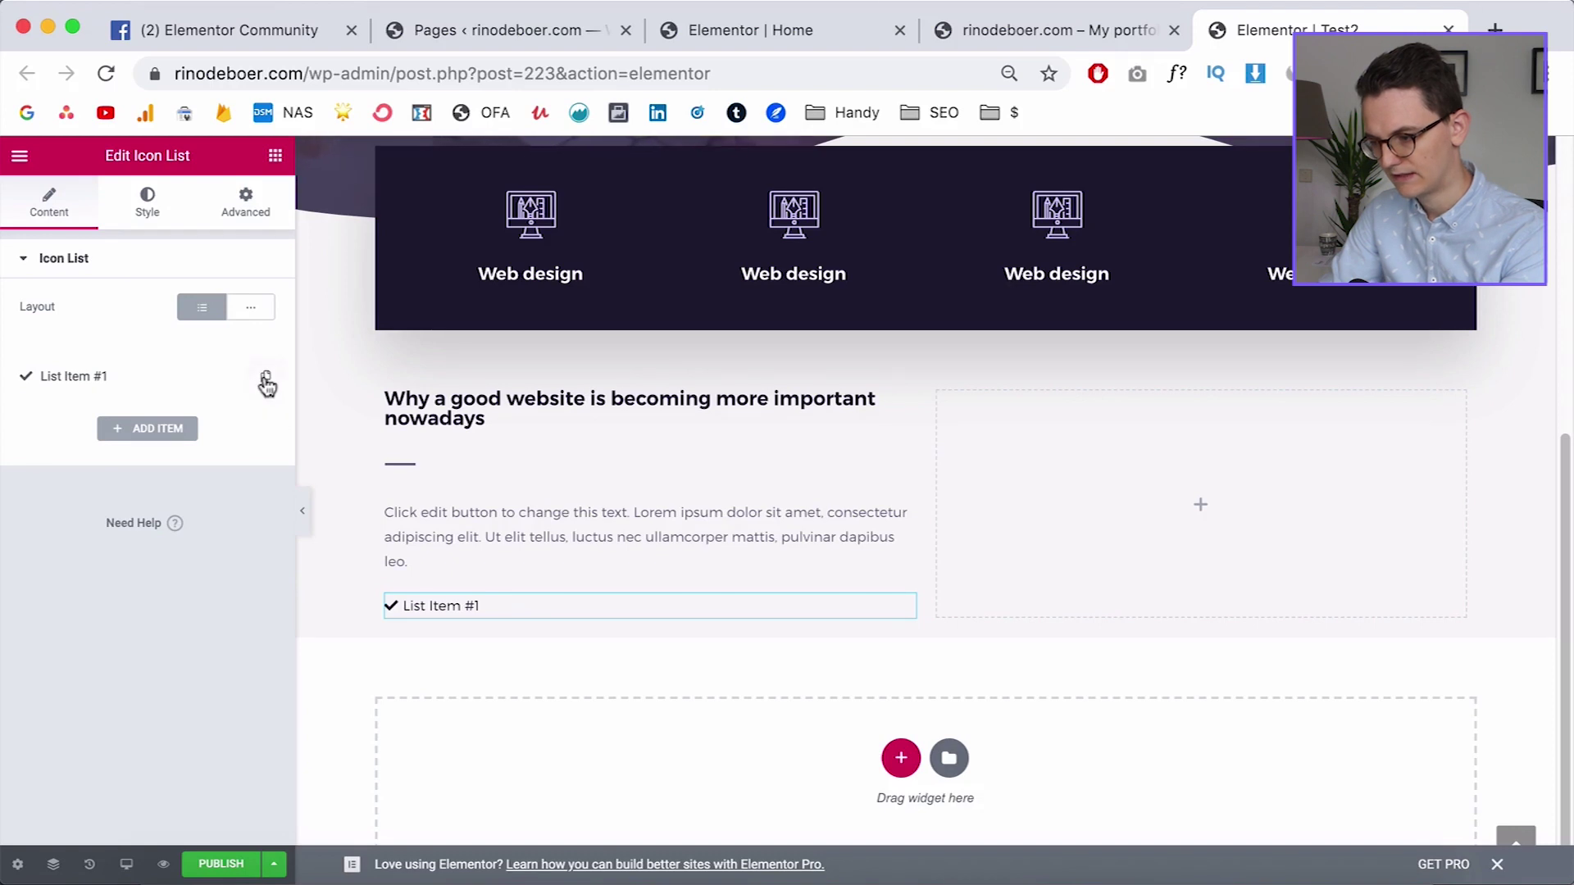
{"action": "left_click", "coordinate": [266, 379]}
{"action": "left_click", "coordinate": [227, 426]}
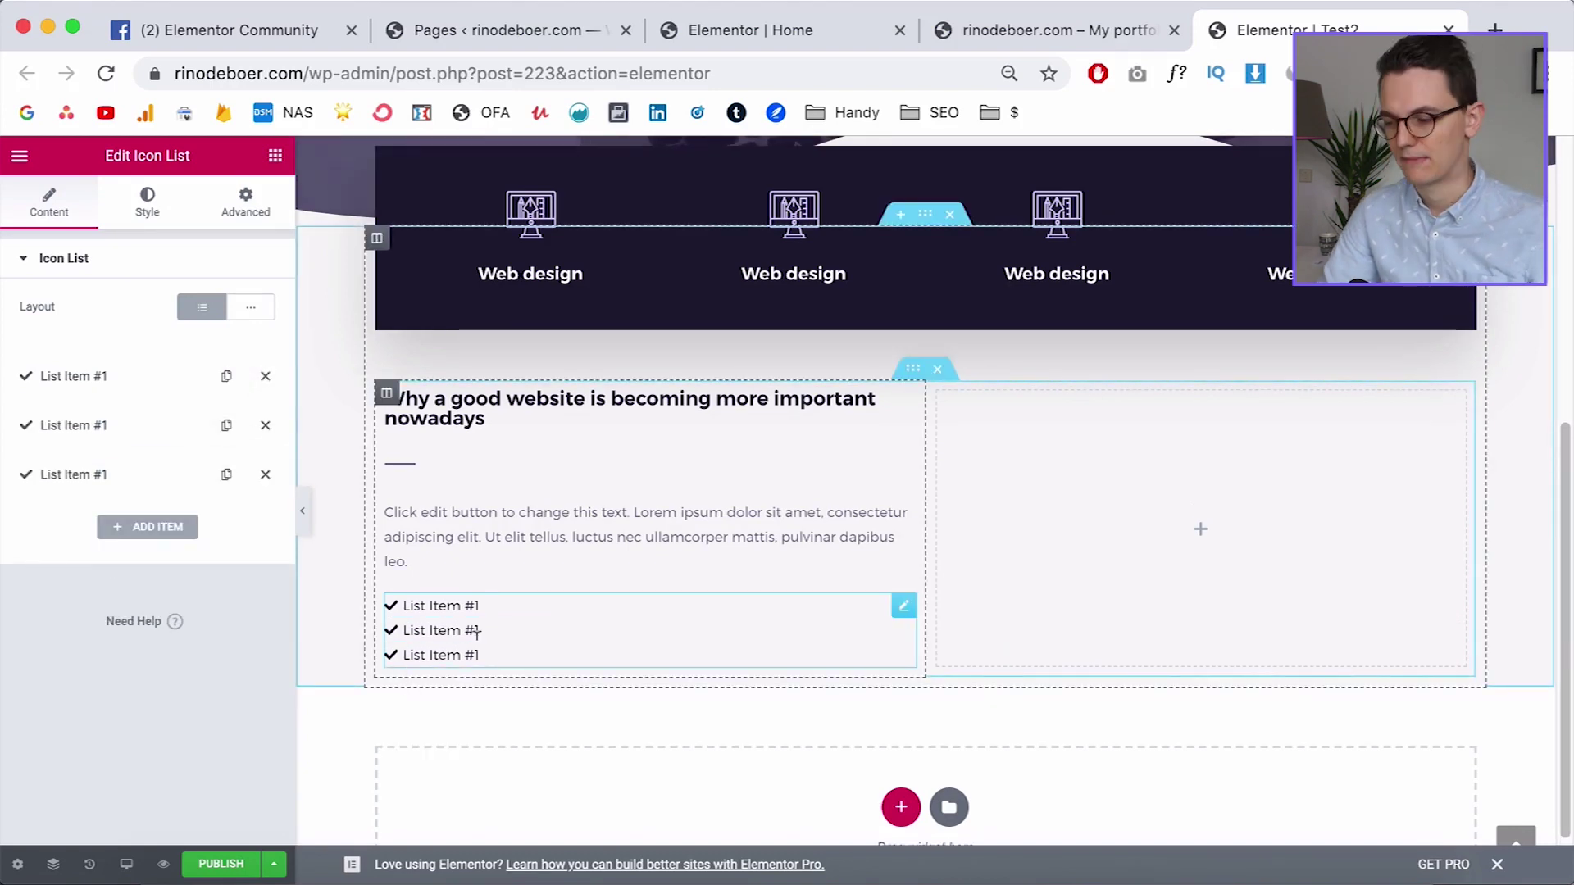
Glance at the reference page, then return to the editor's widget list
{"action": "key", "text": "ctrl+shift+Tab"}
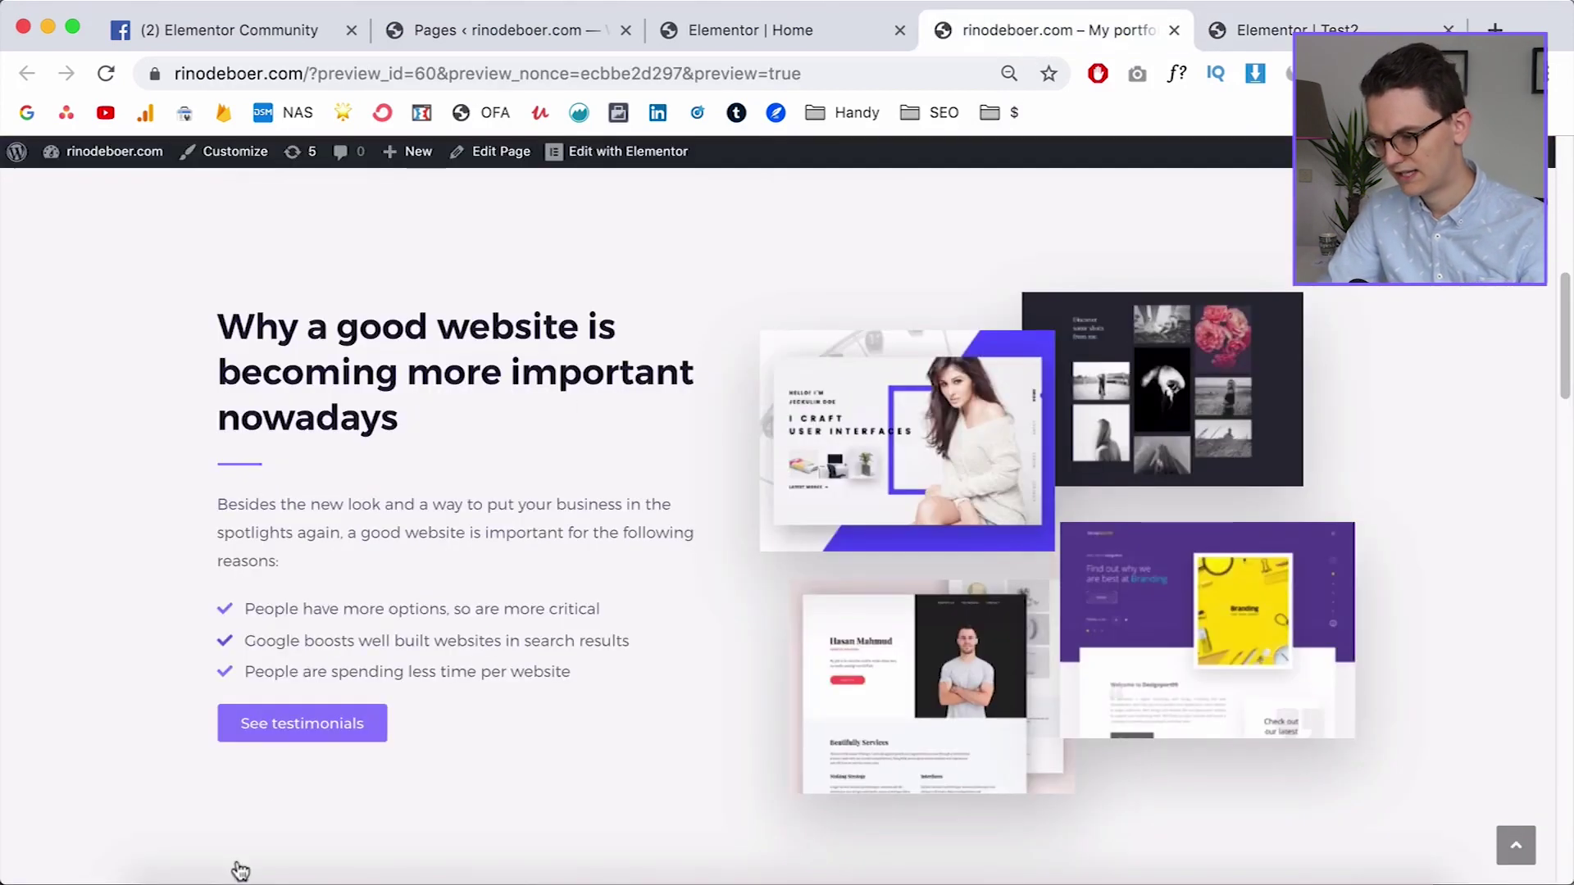
{"action": "left_click", "coordinate": [1311, 18]}
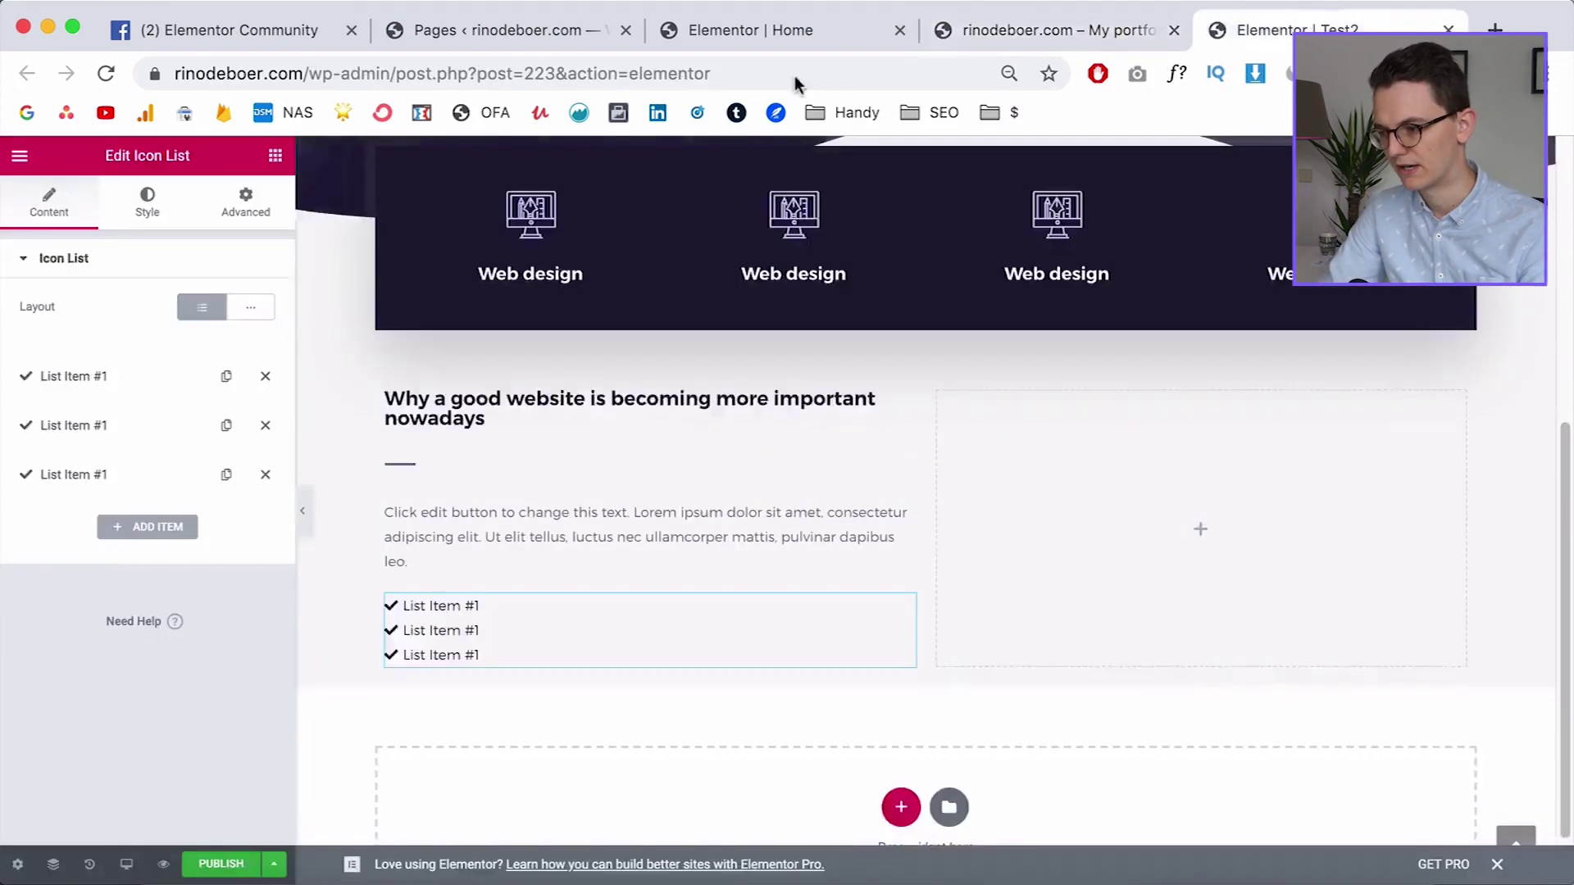
{"action": "left_click", "coordinate": [276, 161]}
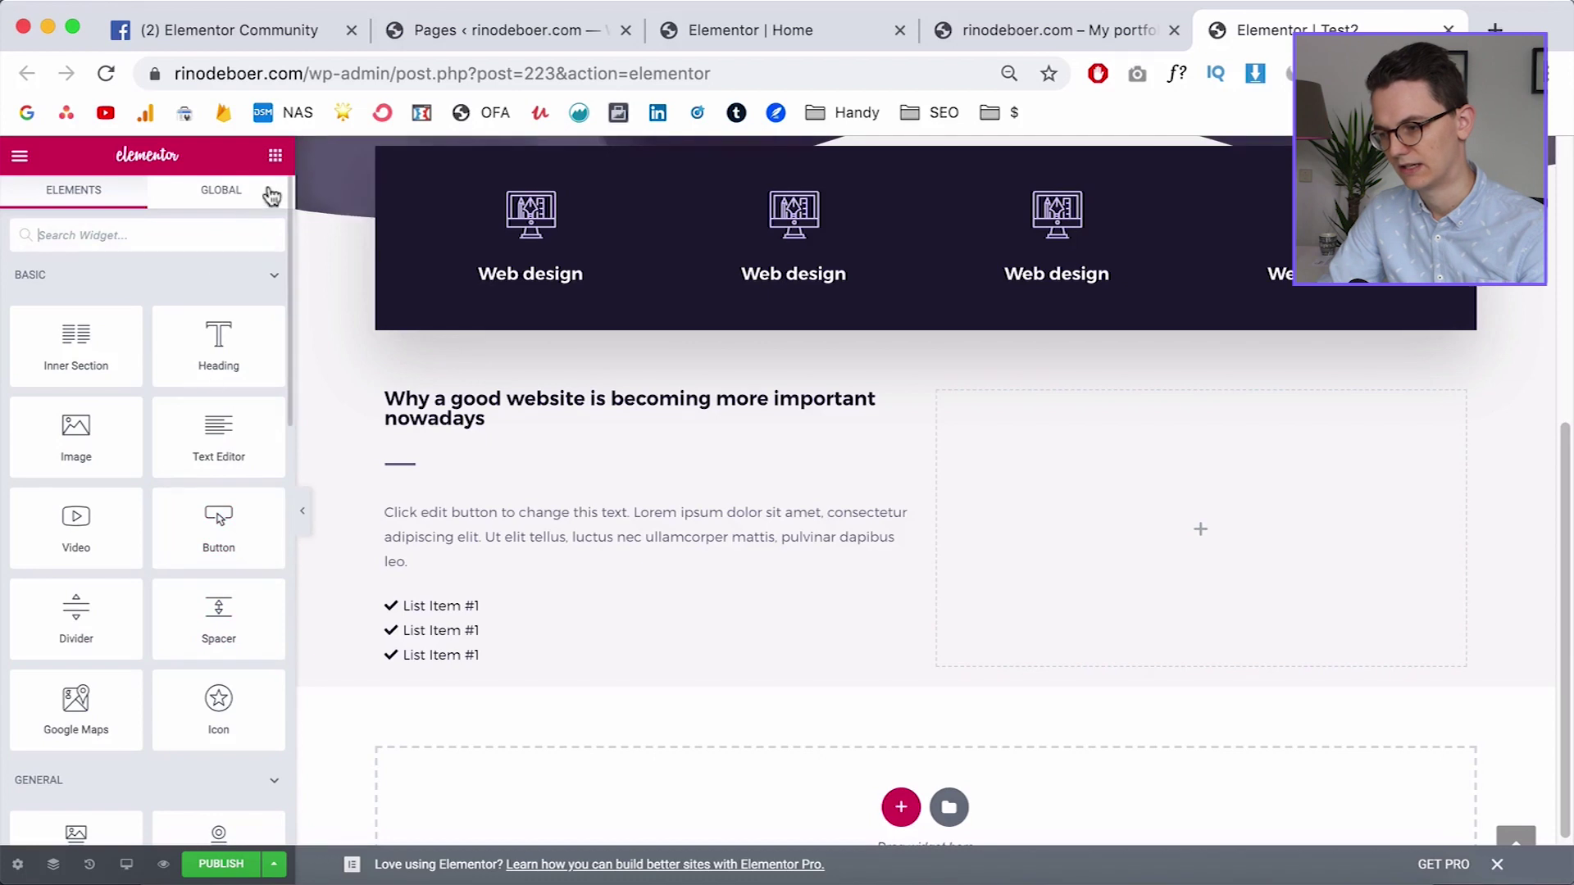
Drop a 'Click here' Button beneath the list and review the Default Colors palette
{"action": "left_click_drag", "start_coordinate": [220, 516], "coordinate": [464, 669]}
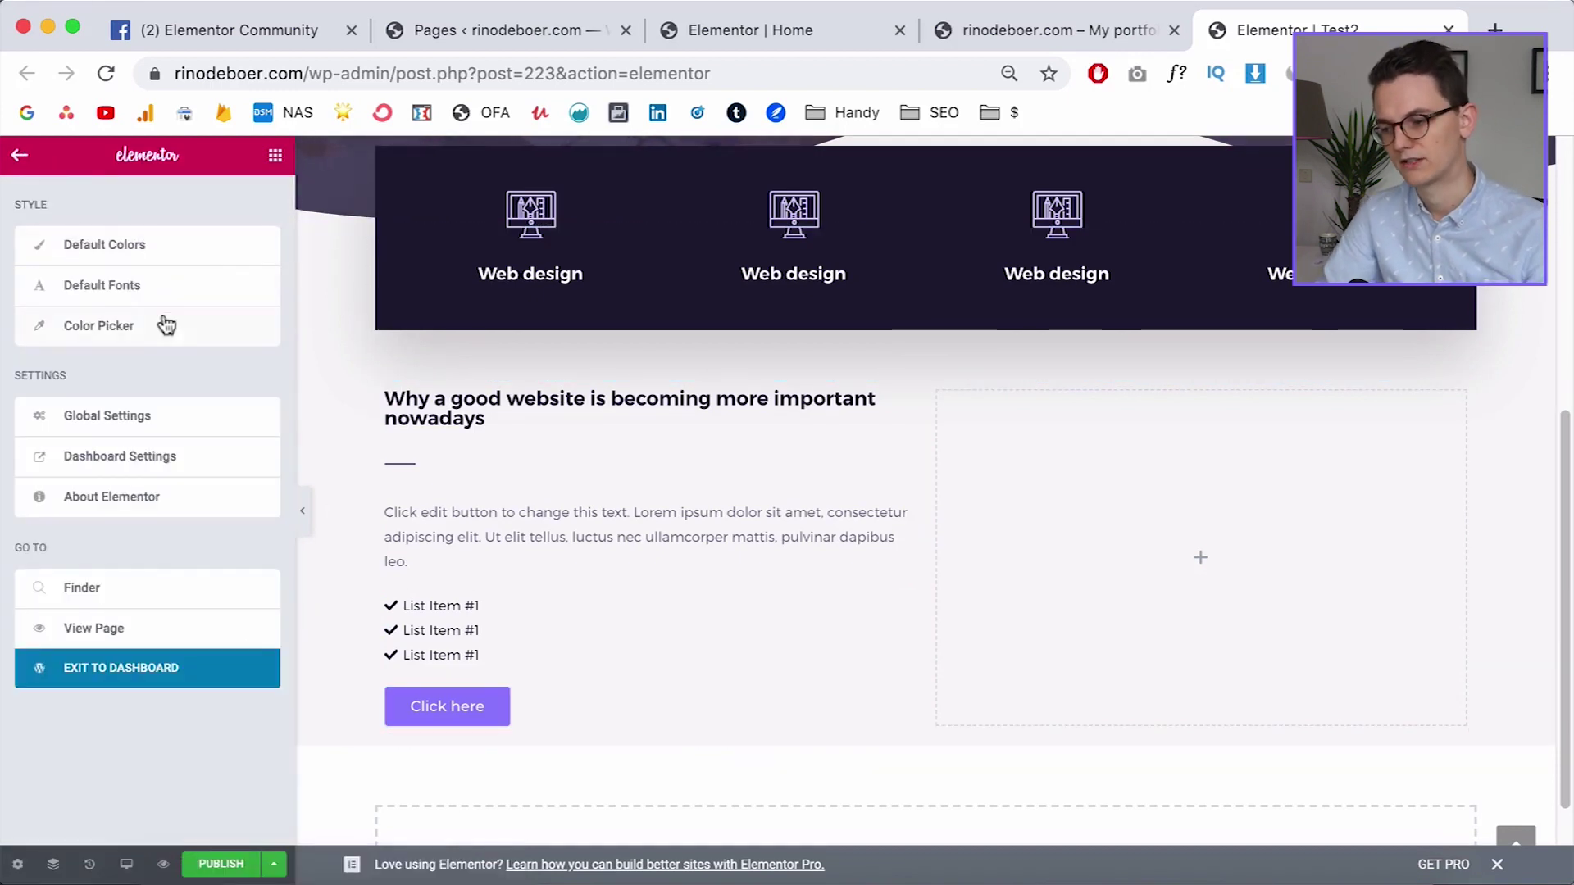
{"action": "left_click", "coordinate": [132, 246]}
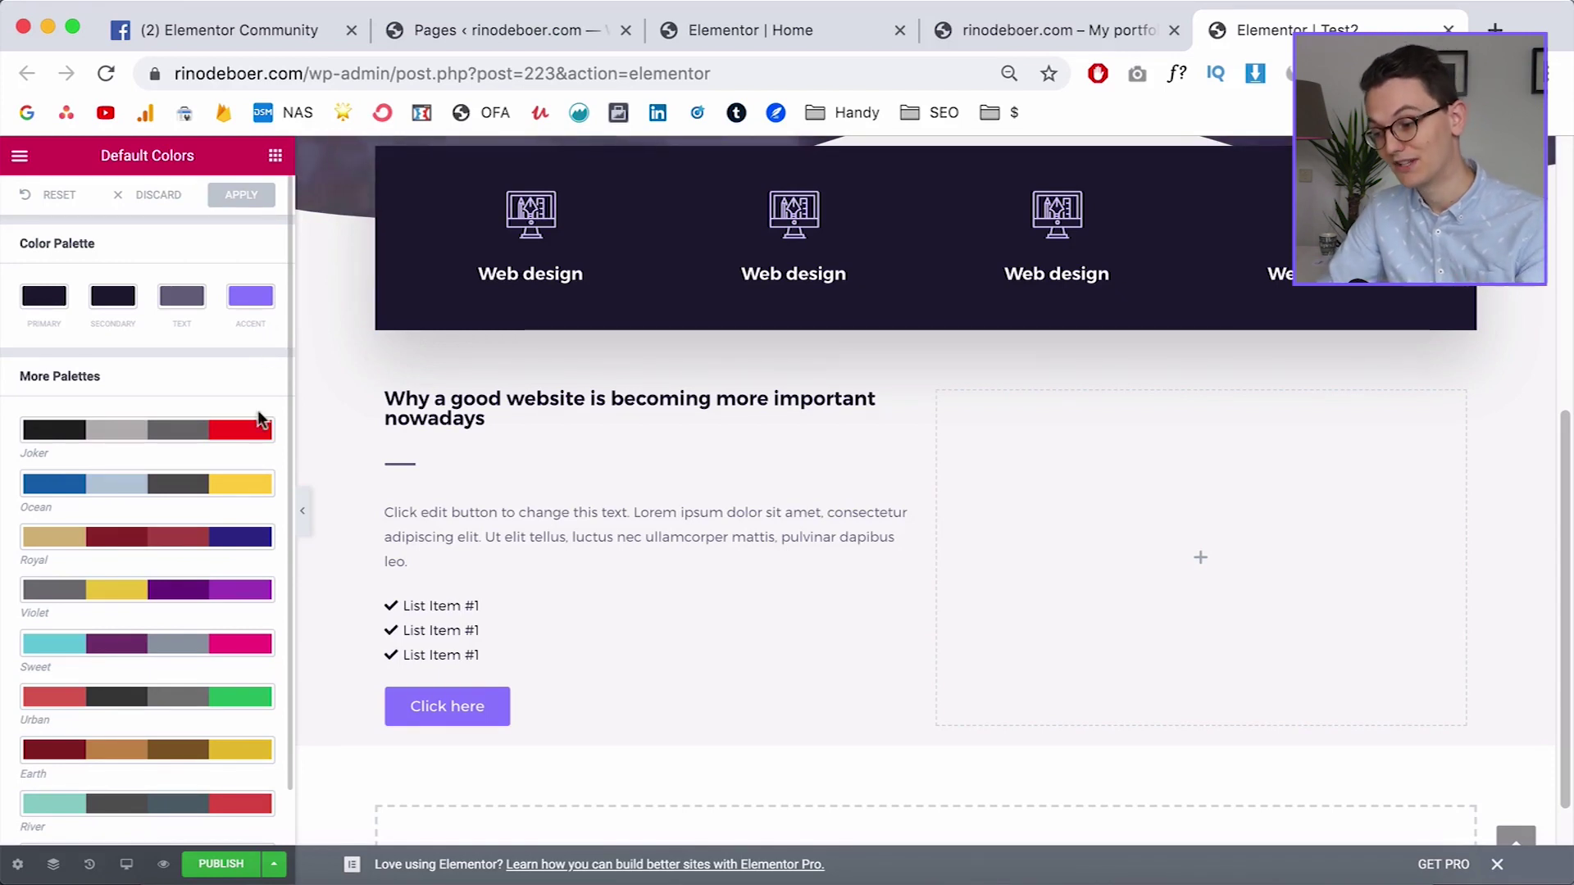
{"action": "left_click", "coordinate": [675, 536]}
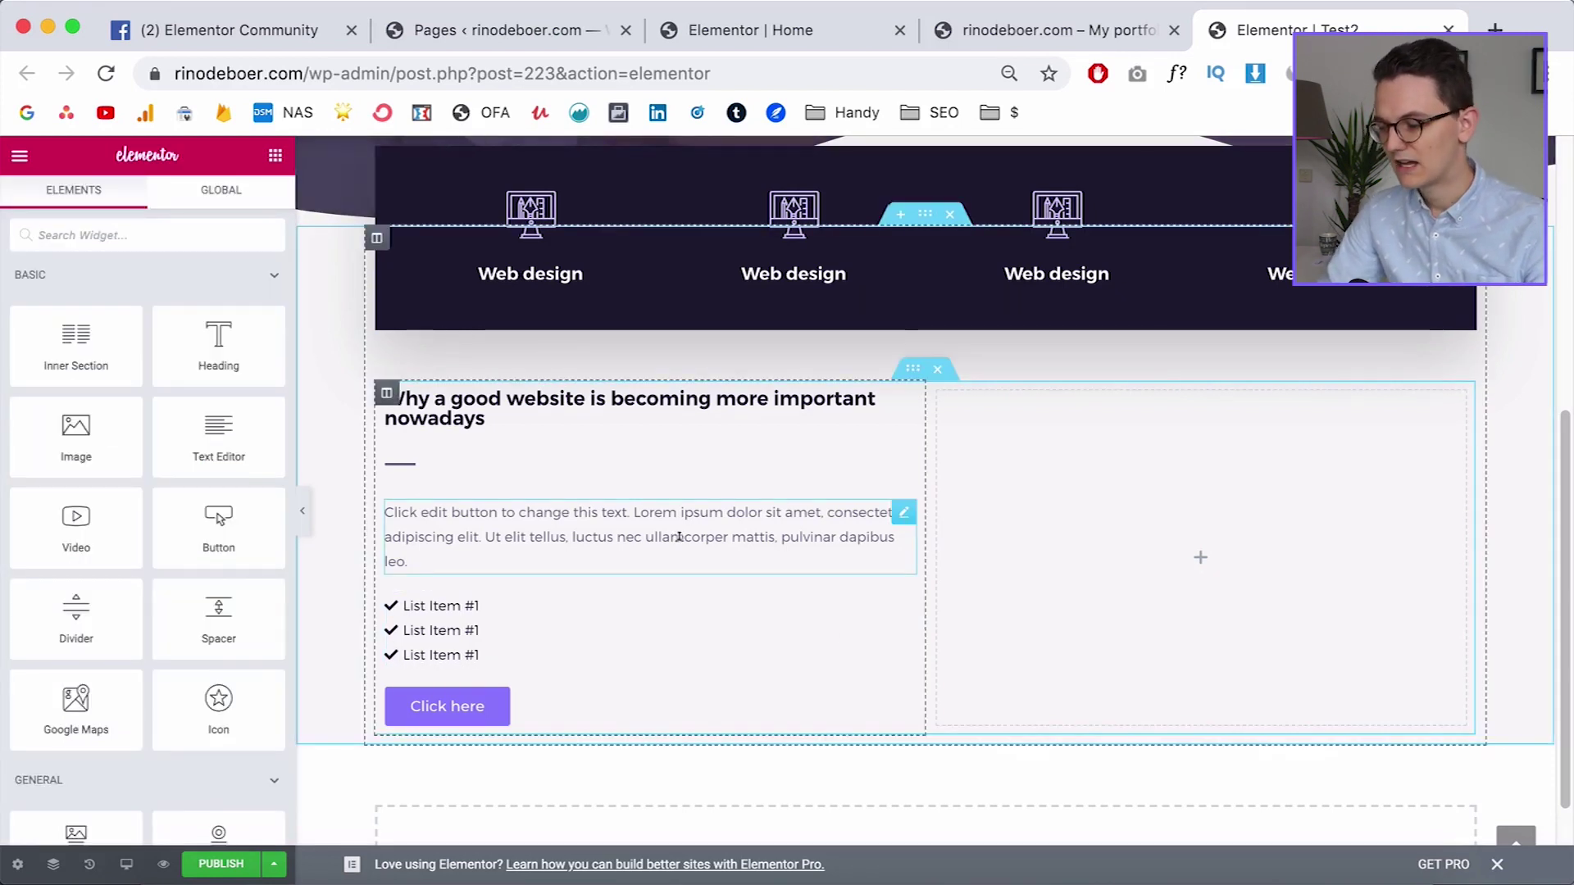
Open the site's Default Fonts settings from the Elementor menu
{"action": "scroll", "coordinate": [676, 541], "scroll_direction": "down", "scroll_amount": 1}
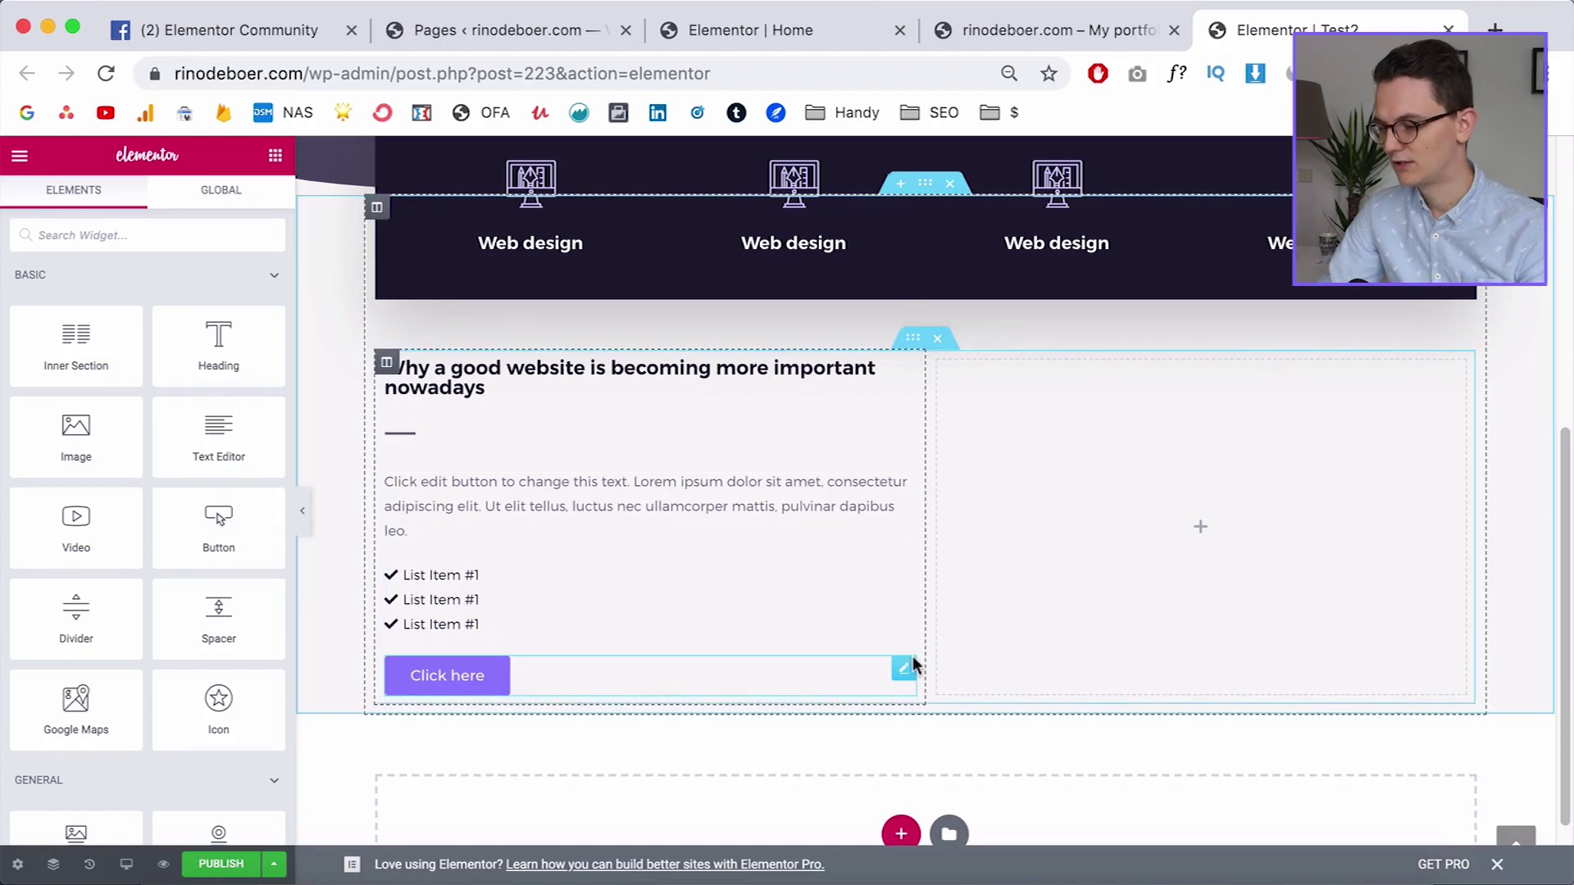
{"action": "left_click", "coordinate": [18, 160]}
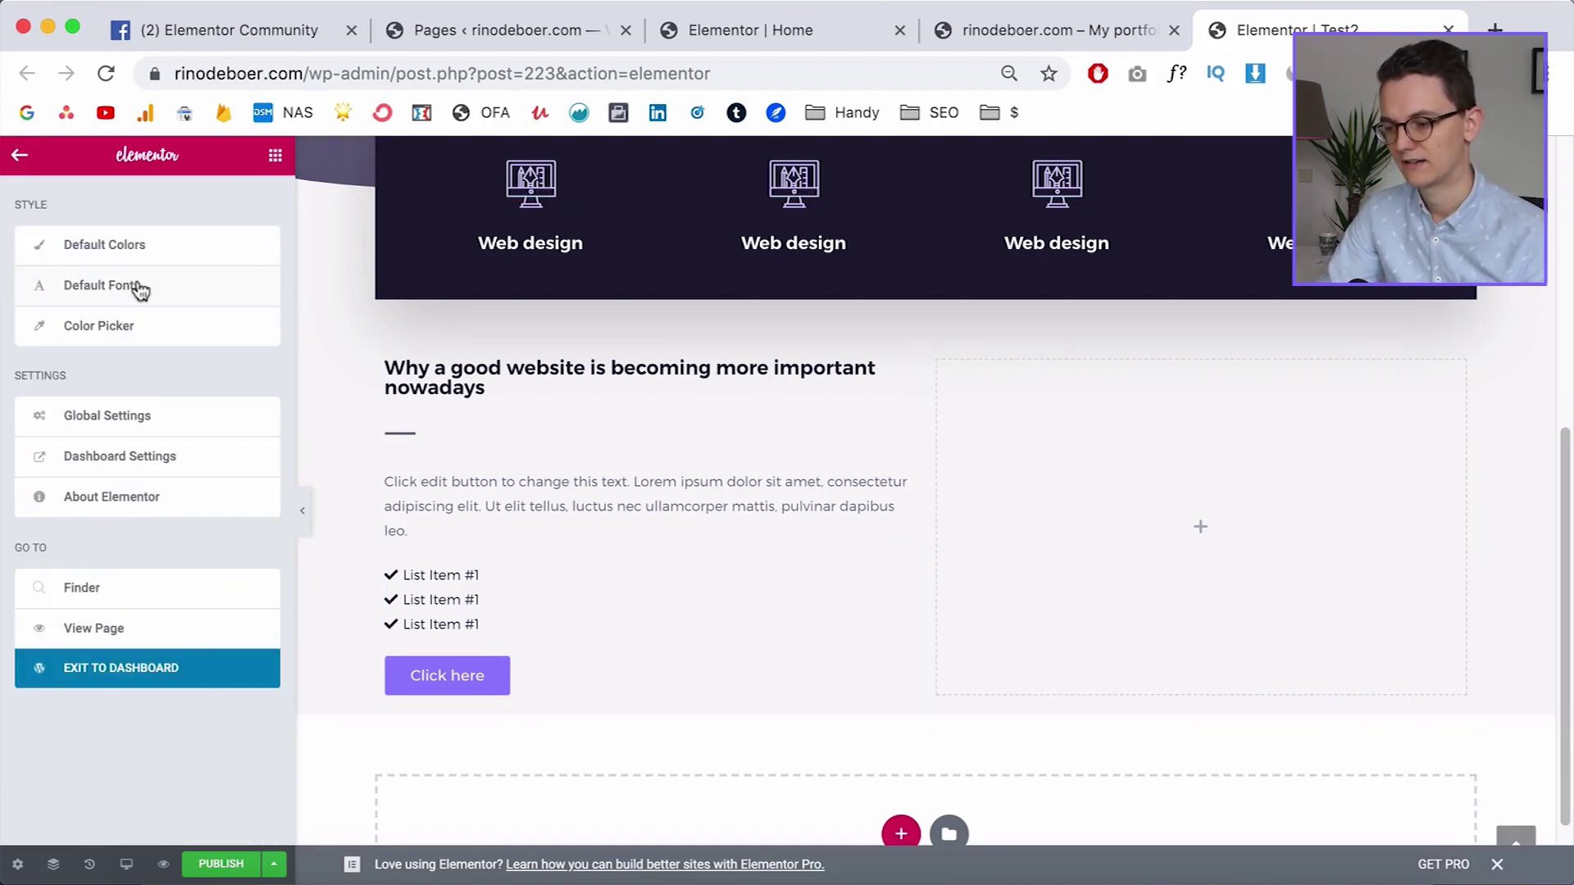
{"action": "left_click", "coordinate": [139, 287]}
After checking the reference page, open Edit Section for the two-column section
{"action": "left_click", "coordinate": [1066, 31]}
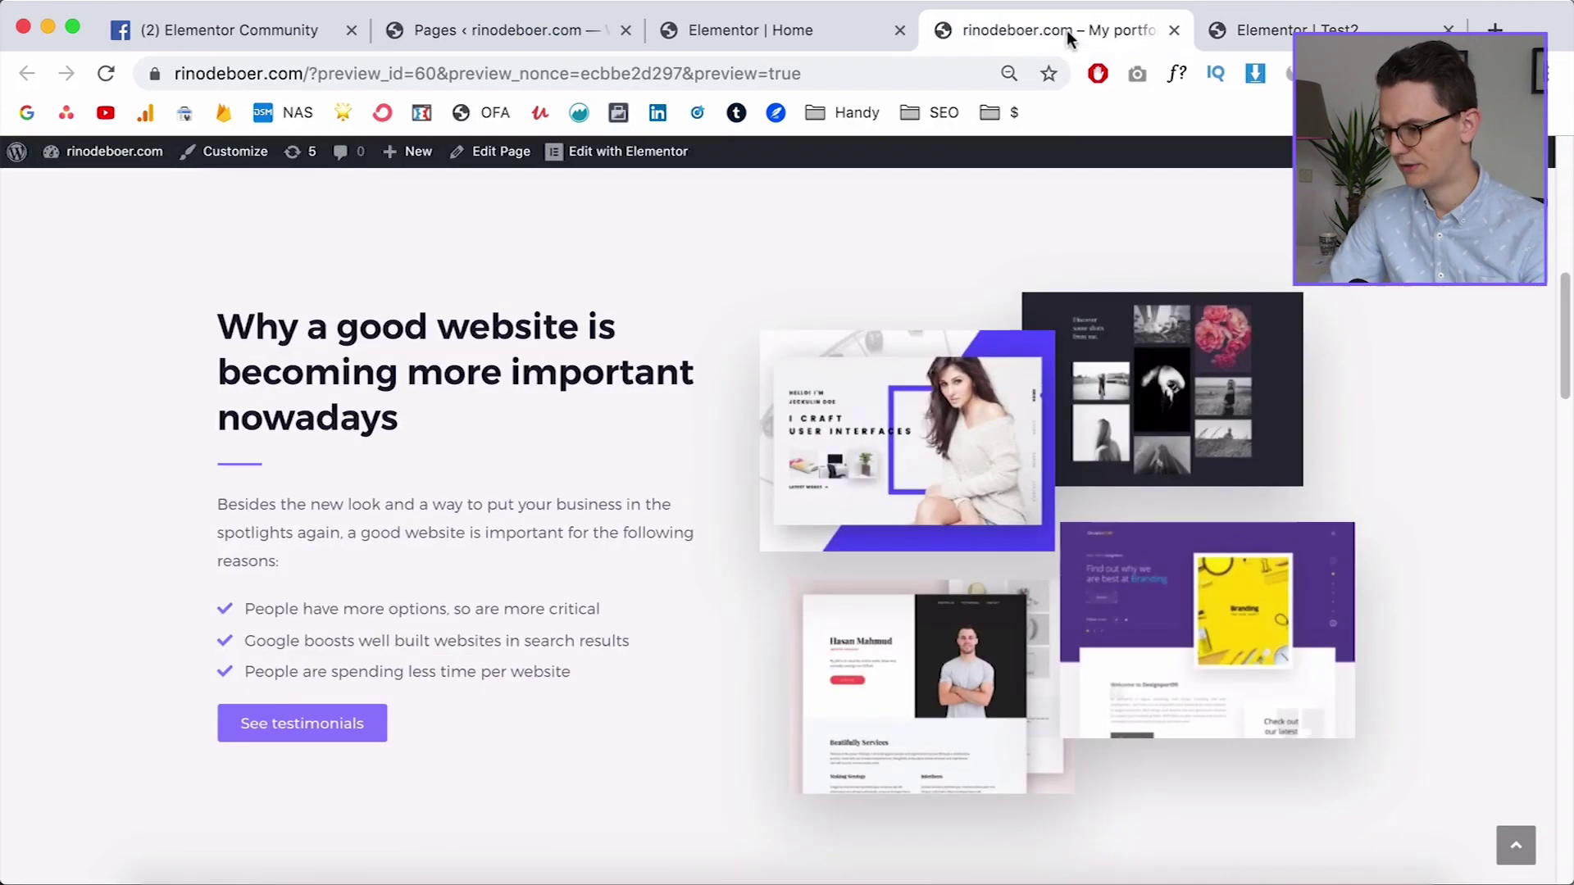
{"action": "scroll", "coordinate": [812, 504], "scroll_direction": "down", "scroll_amount": 1}
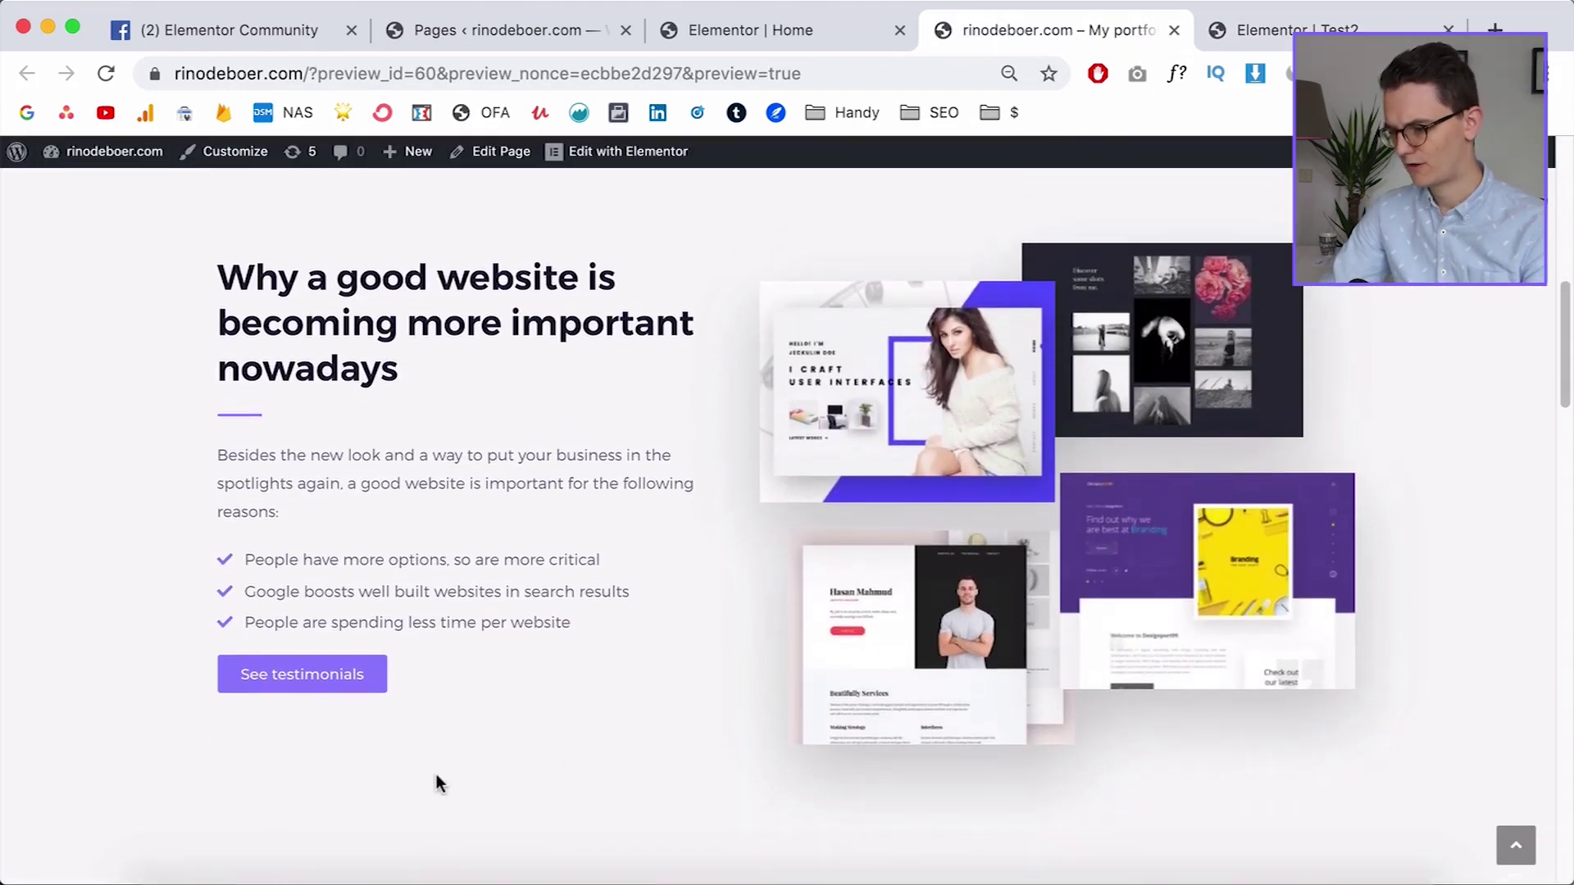
{"action": "scroll", "coordinate": [438, 783], "scroll_direction": "down", "scroll_amount": 1}
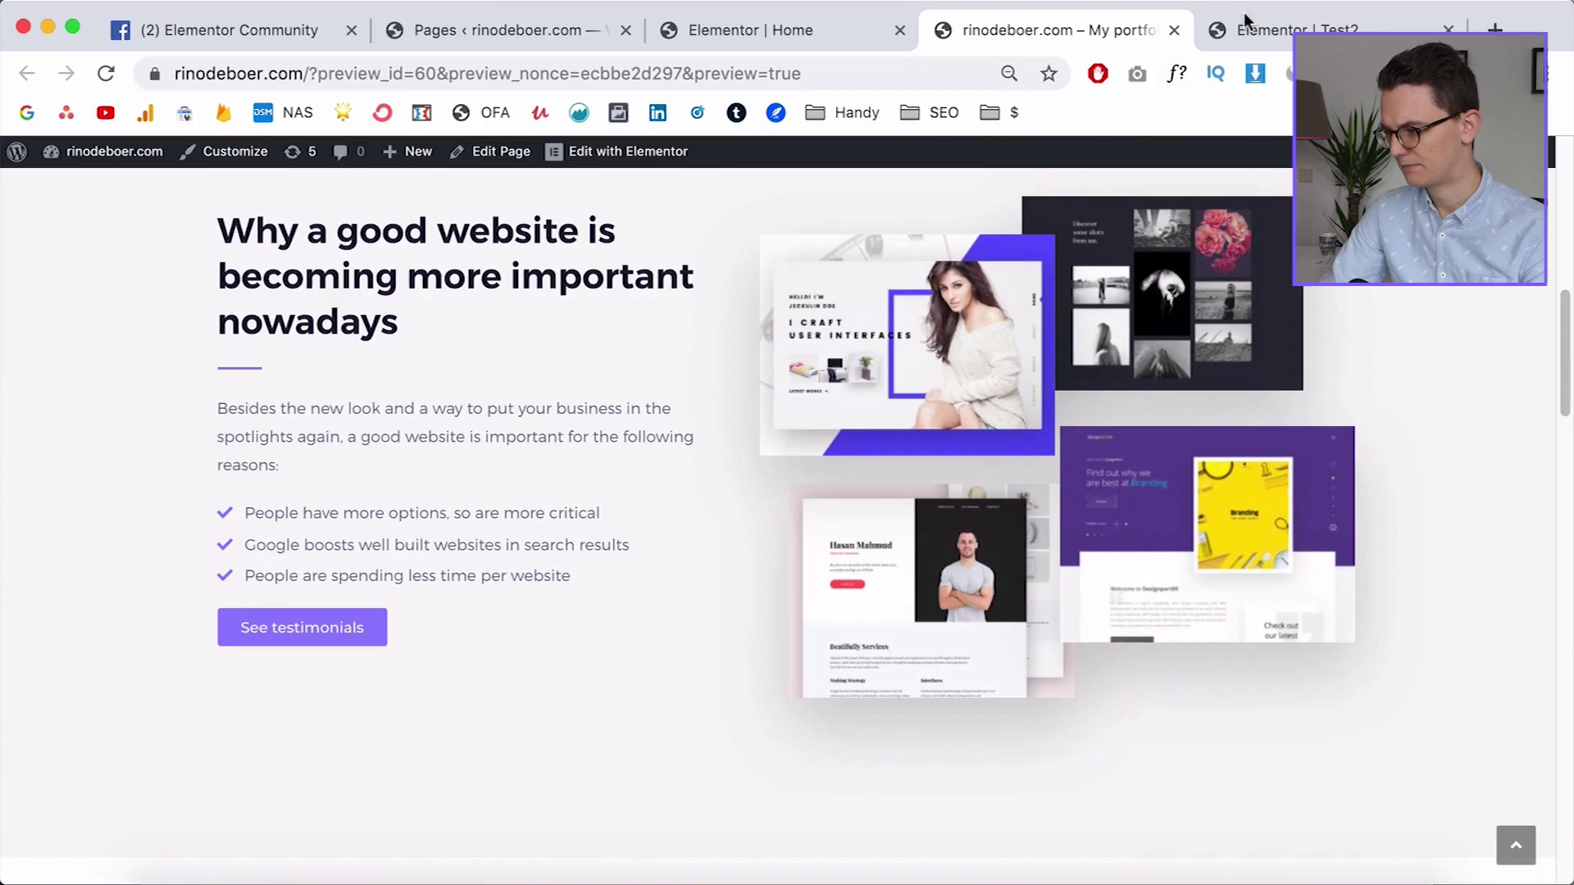
{"action": "left_click", "coordinate": [1245, 24]}
{"action": "scroll", "coordinate": [518, 626], "scroll_direction": "down", "scroll_amount": 1}
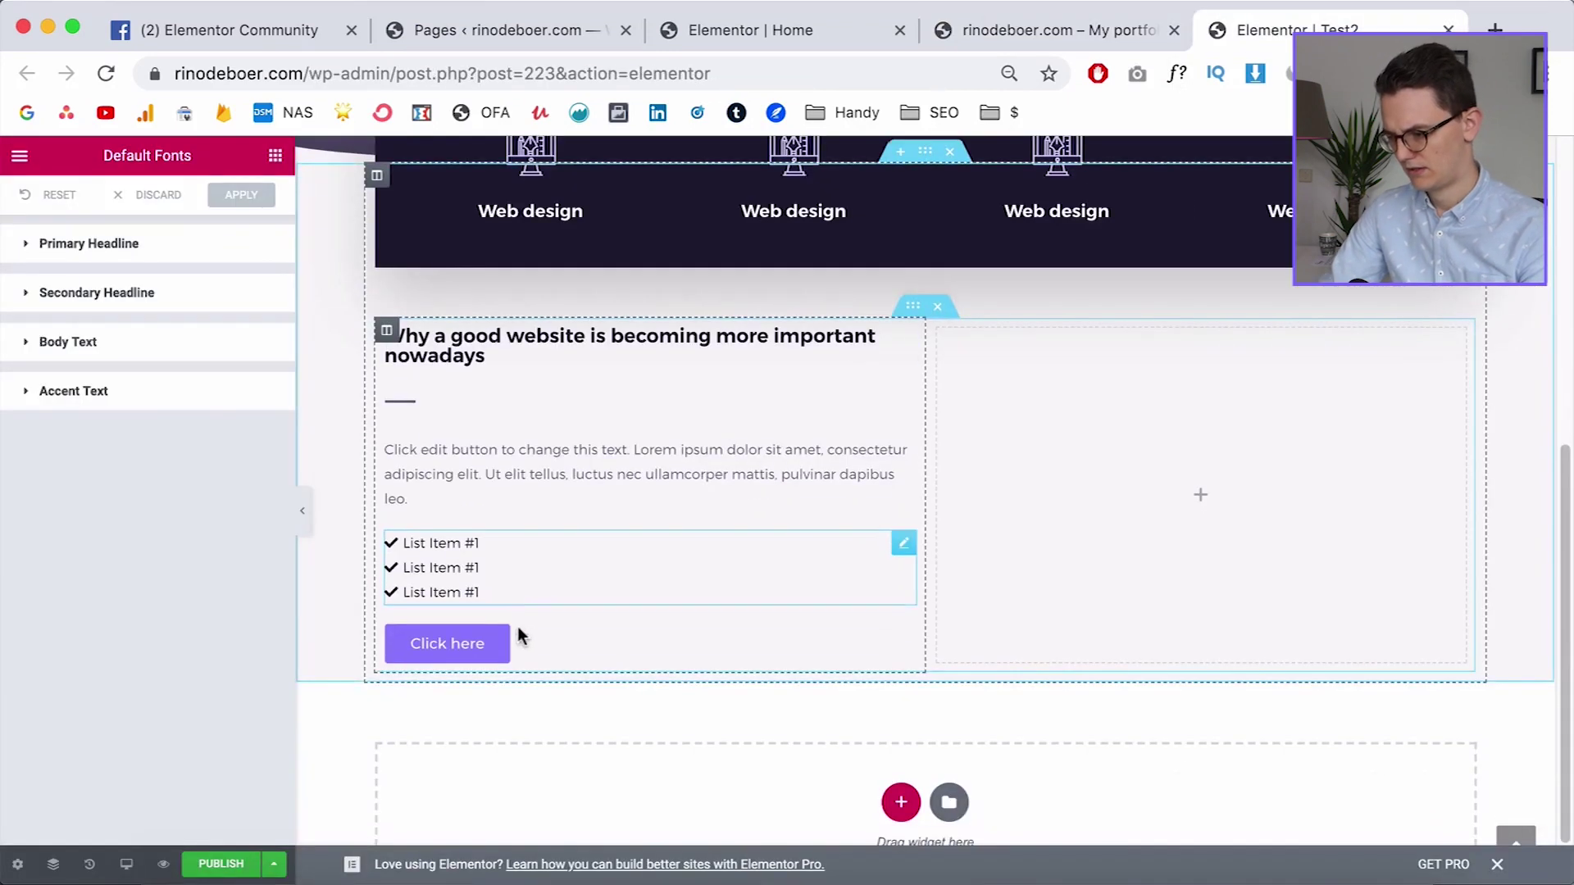
{"action": "right_click", "coordinate": [326, 400]}
{"action": "left_click", "coordinate": [373, 417]}
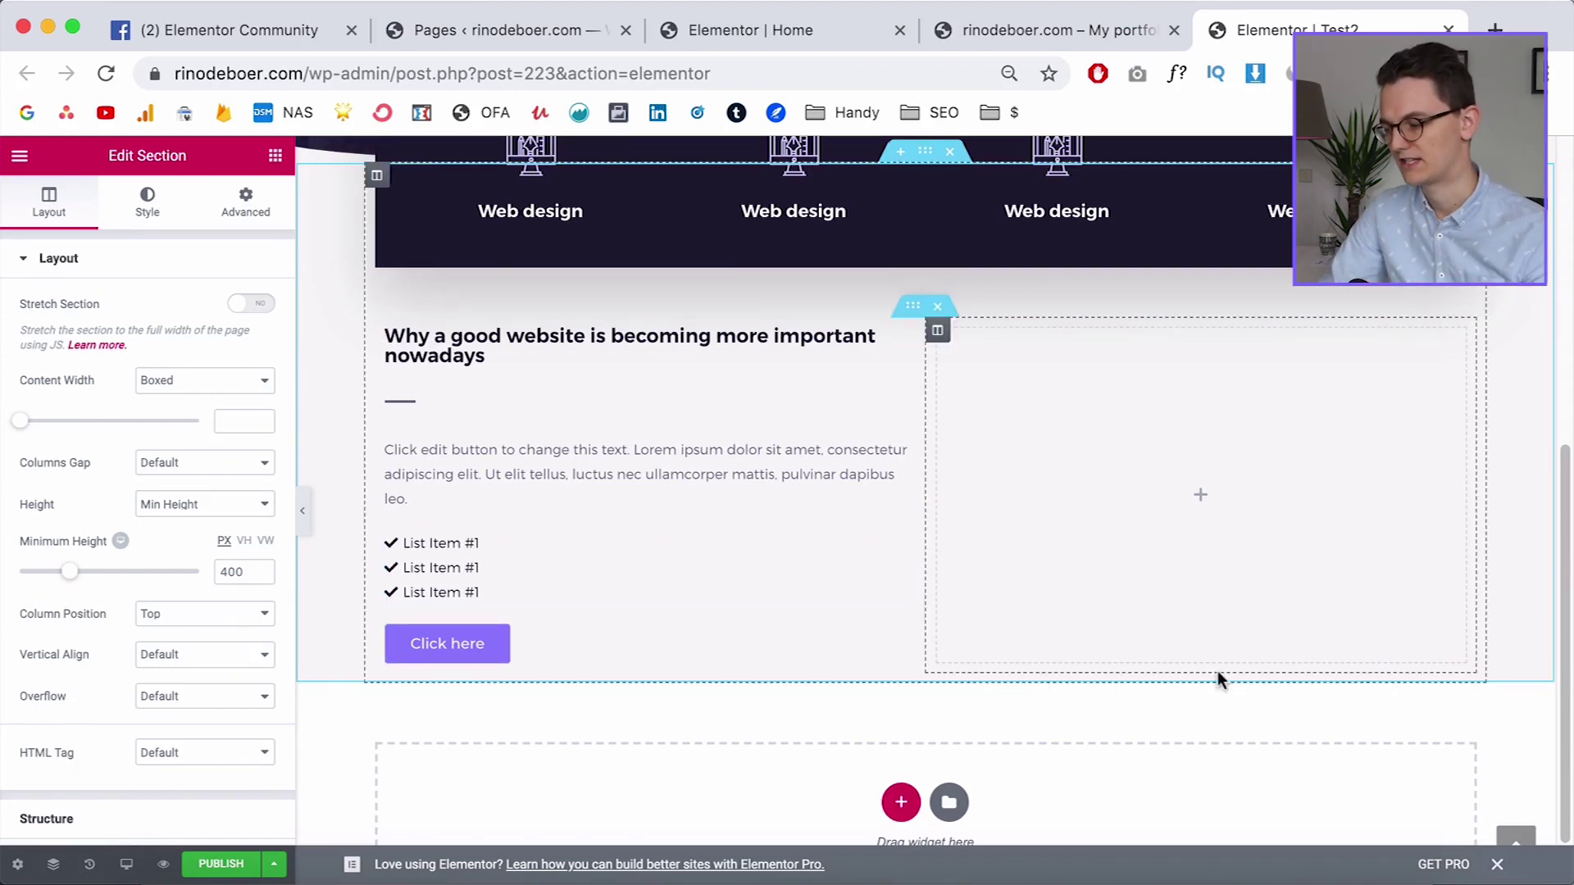
Unlink the outer section's padding and set 80 px bottom, 0 elsewhere; select the inner section
{"action": "left_click", "coordinate": [255, 218]}
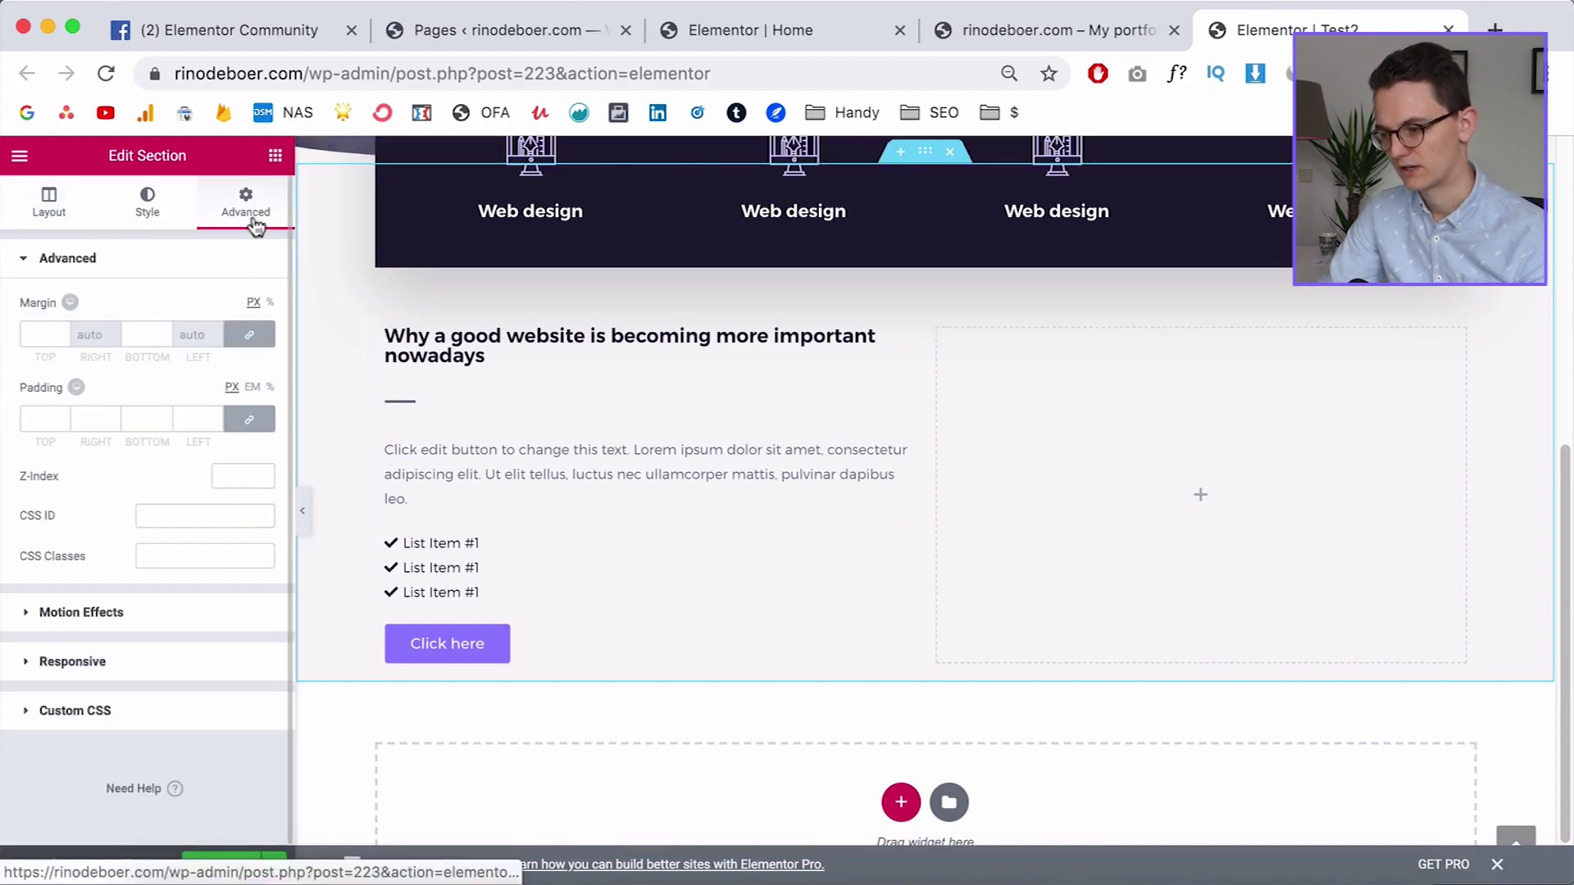
{"action": "left_click", "coordinate": [249, 424]}
{"action": "left_click", "coordinate": [125, 415]}
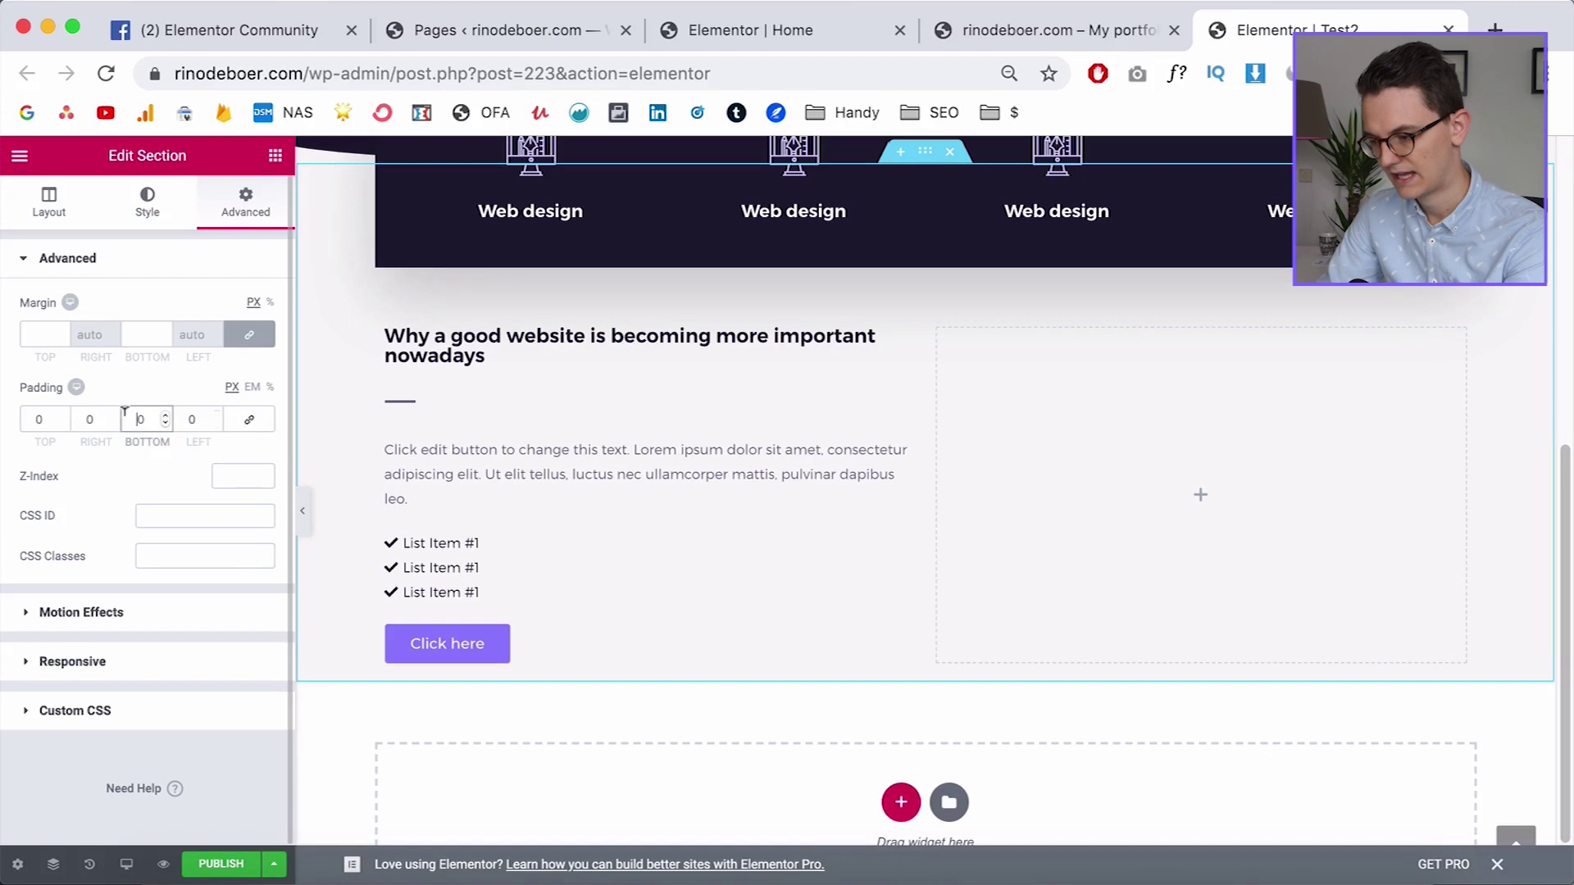
{"action": "type", "text": "8"}
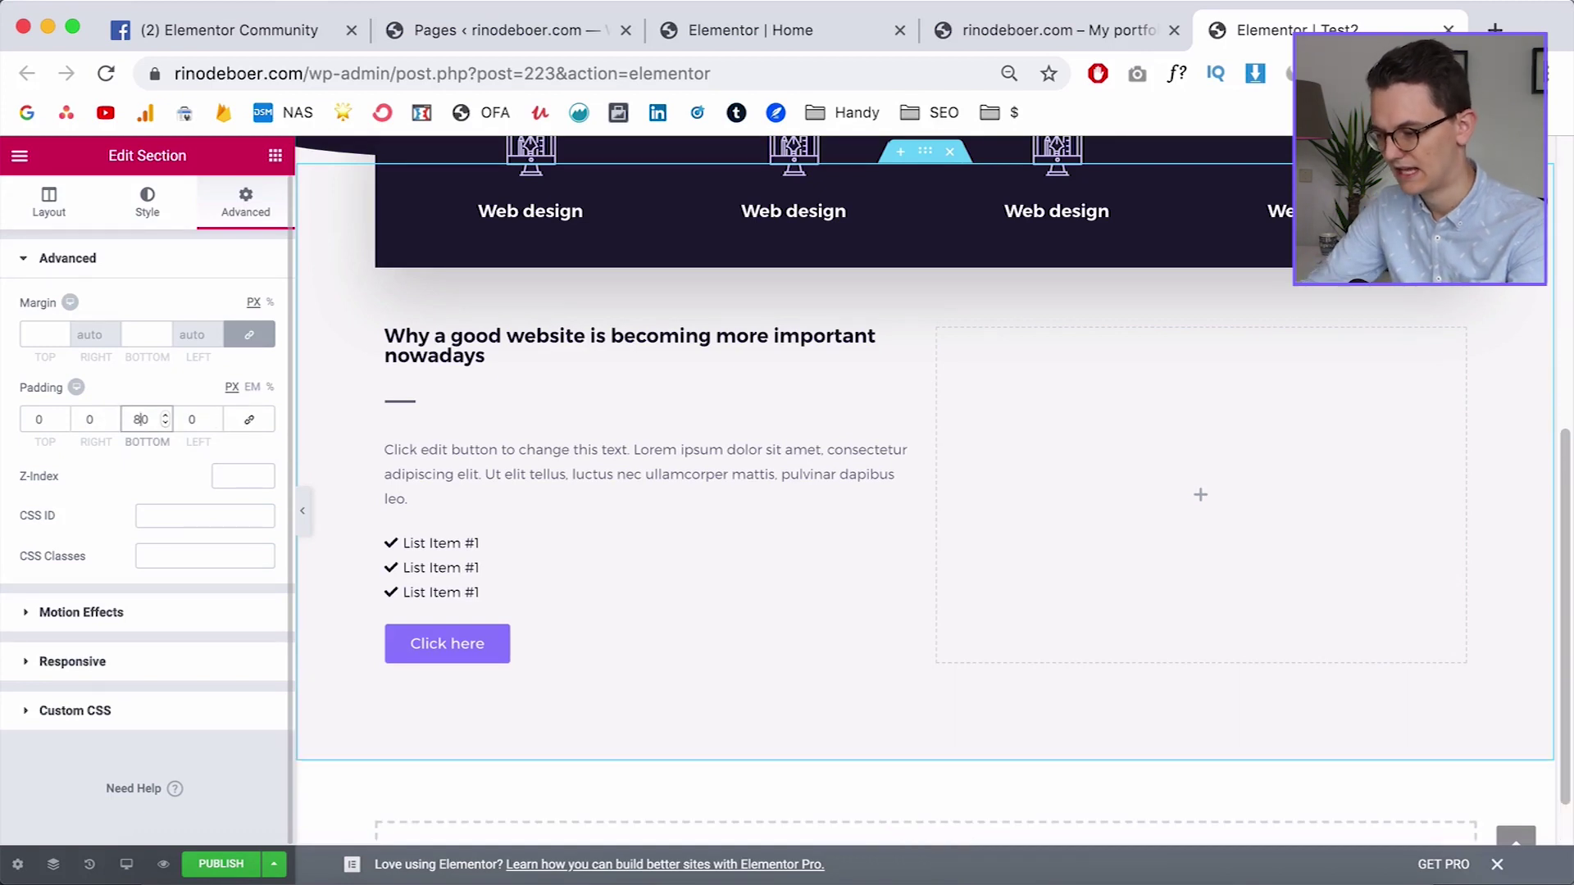
{"action": "scroll", "coordinate": [623, 680], "scroll_direction": "down", "scroll_amount": 1}
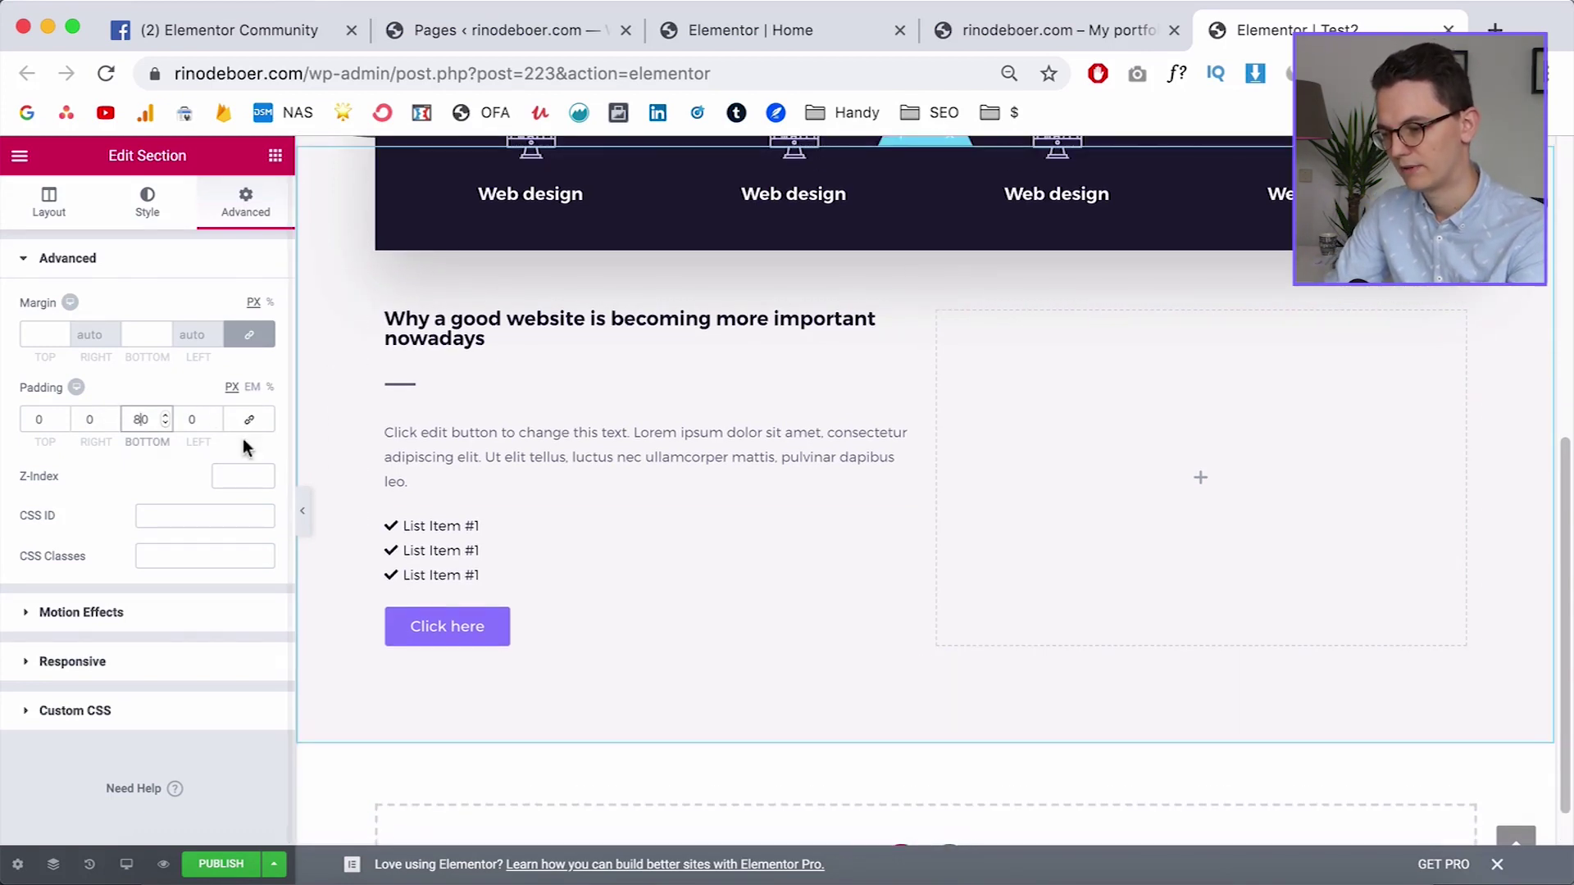
{"action": "scroll", "coordinate": [574, 328], "scroll_direction": "up", "scroll_amount": 2}
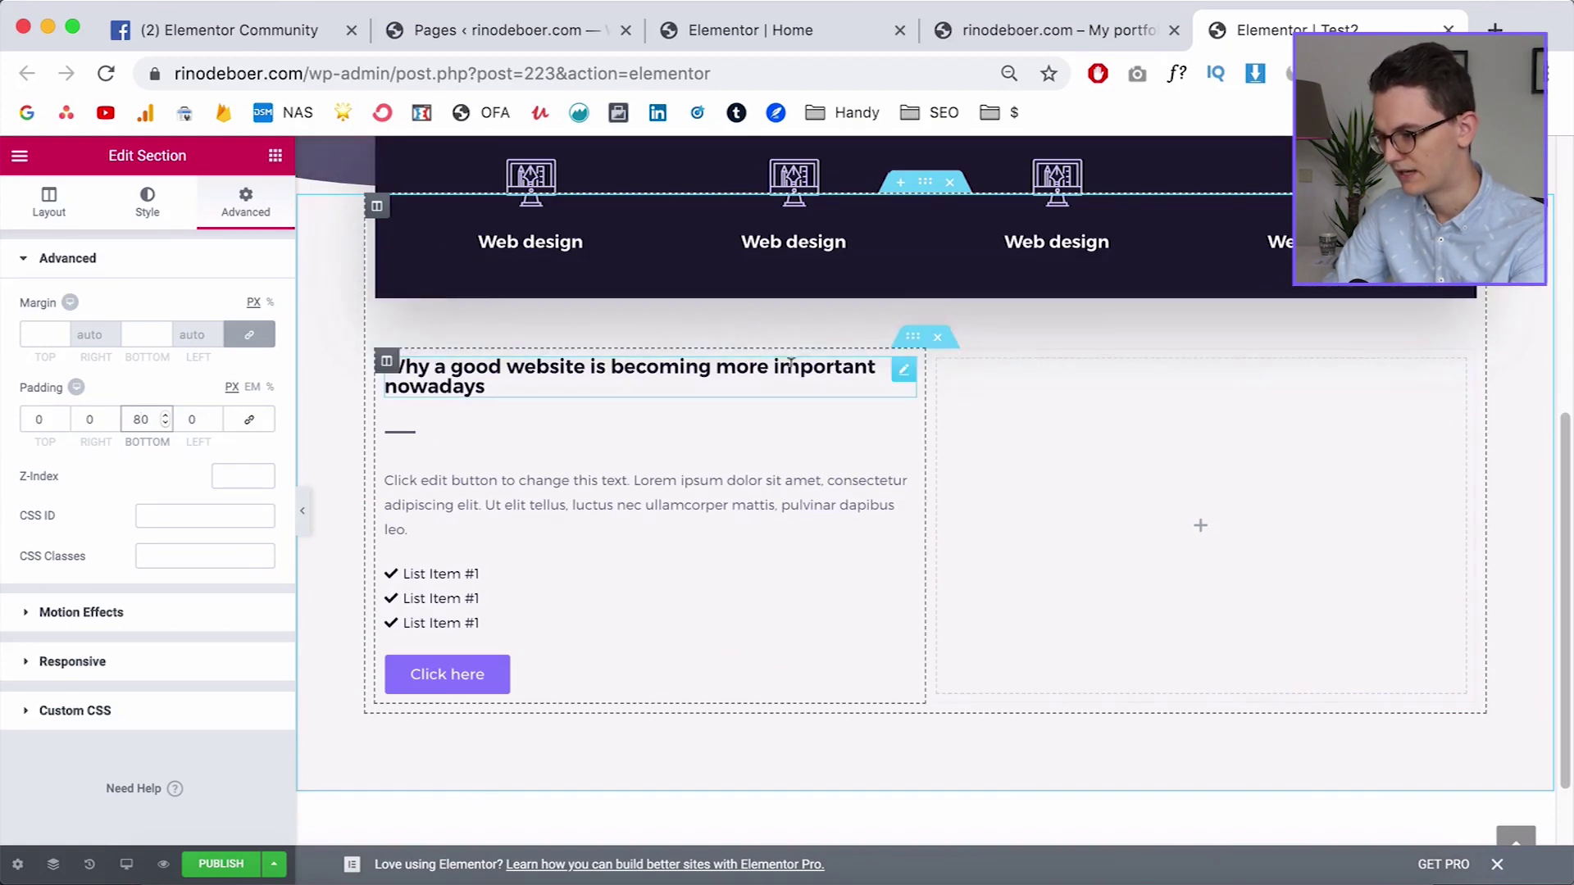
{"action": "scroll", "coordinate": [328, 374], "scroll_direction": "up", "scroll_amount": 2}
{"action": "scroll", "coordinate": [347, 375], "scroll_direction": "up", "scroll_amount": 2}
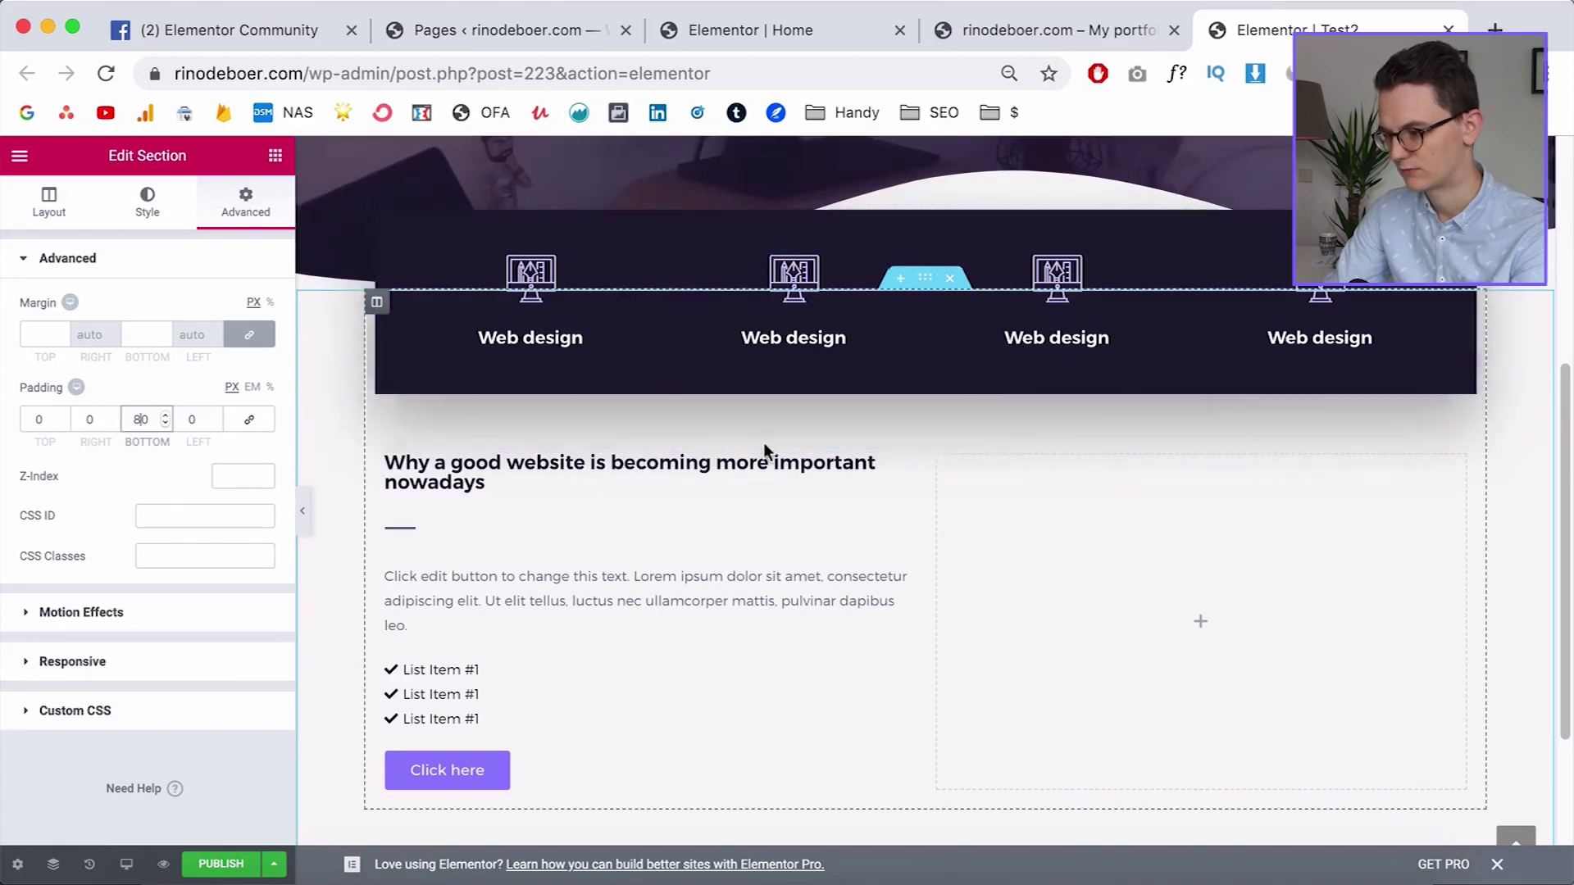
{"action": "scroll", "coordinate": [820, 434], "scroll_direction": "down", "scroll_amount": 1}
{"action": "left_click", "coordinate": [912, 408]}
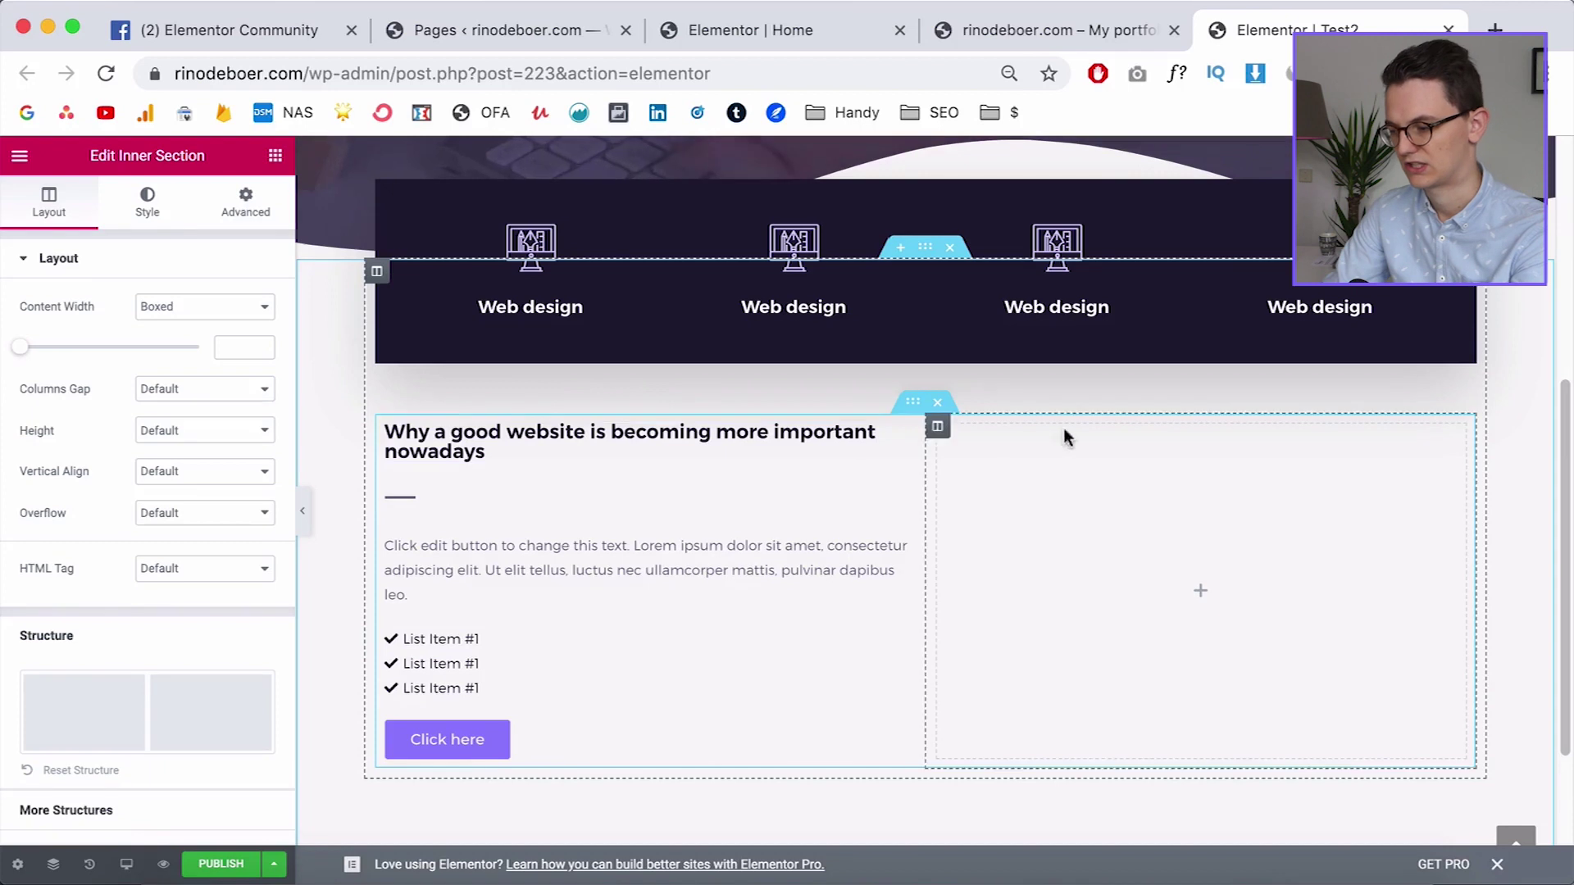
Set the inner two-column section's Advanced top margin to 80 px
{"action": "left_click", "coordinate": [266, 201]}
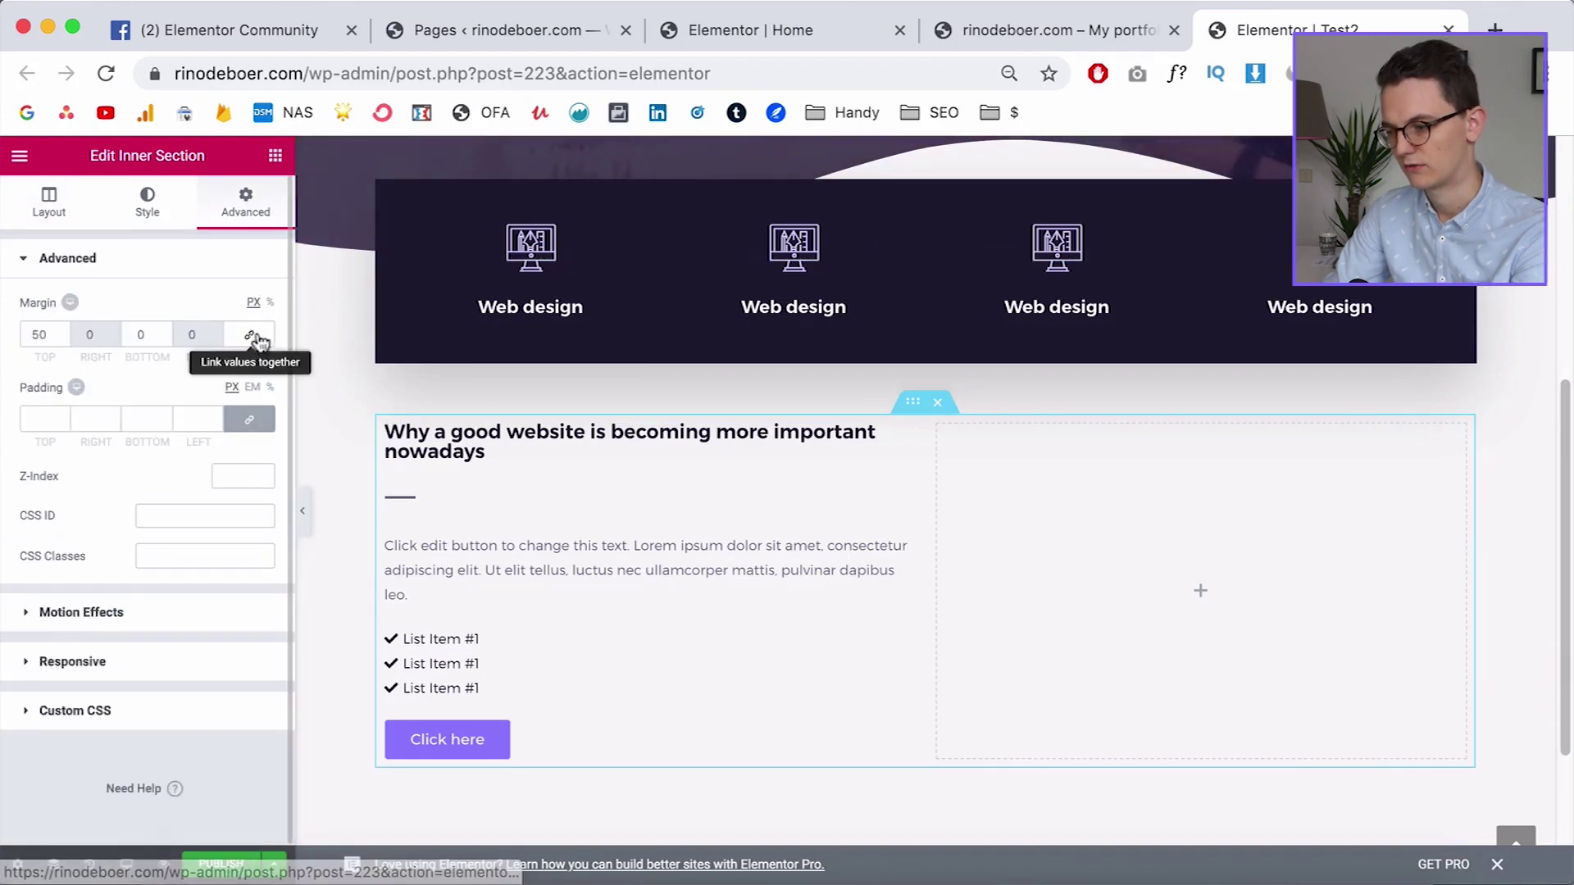
{"action": "left_click", "coordinate": [31, 335]}
{"action": "type", "text": "1"}
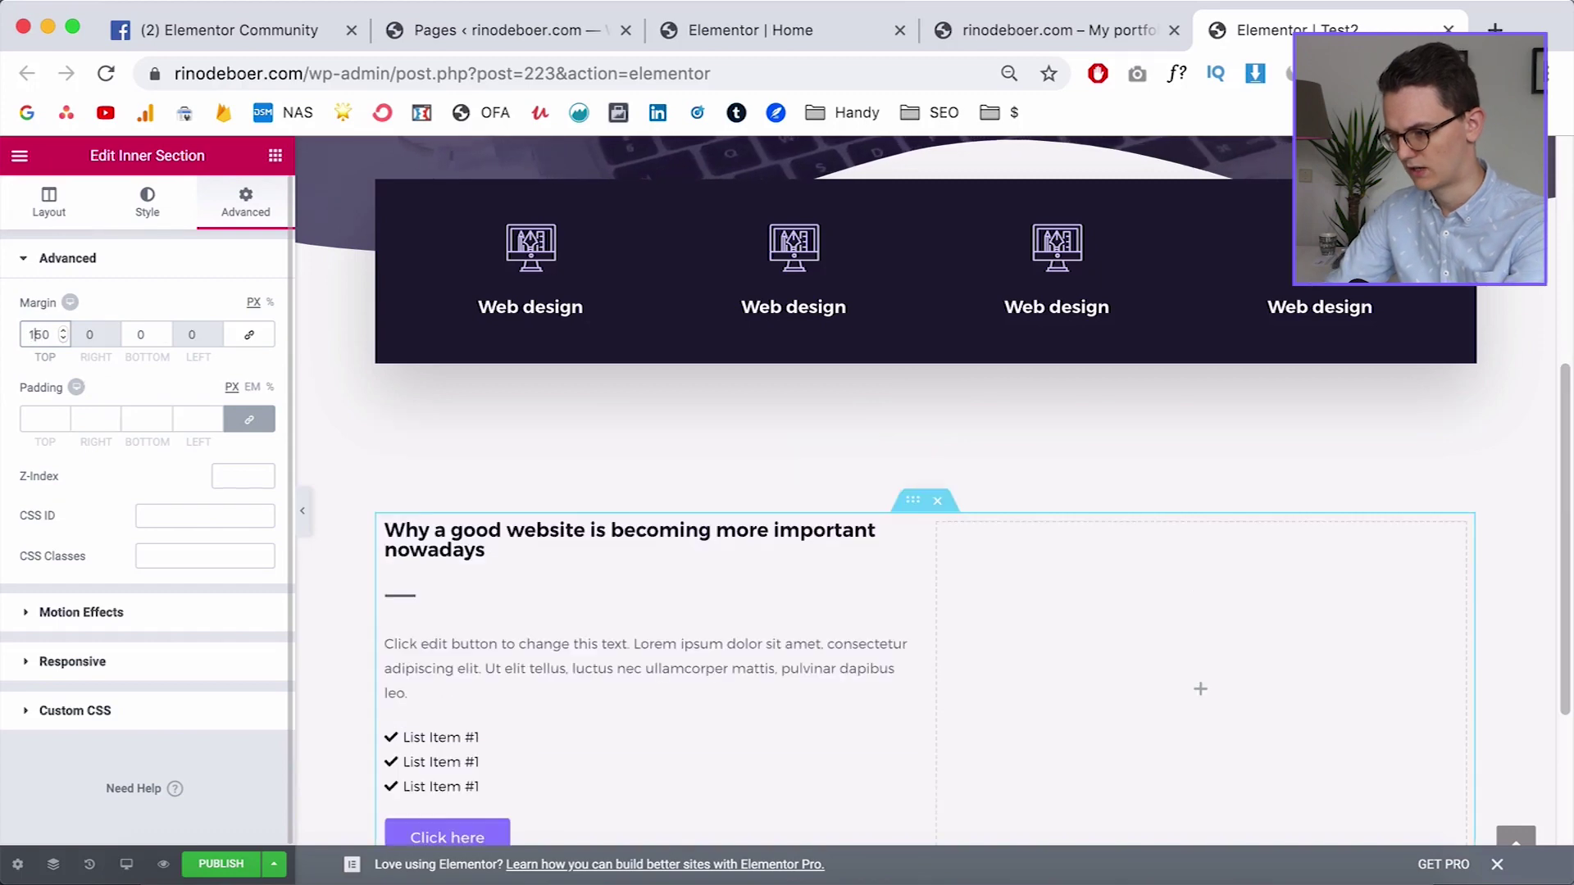
{"action": "key", "text": "Delete"}
{"action": "type", "text": "0"}
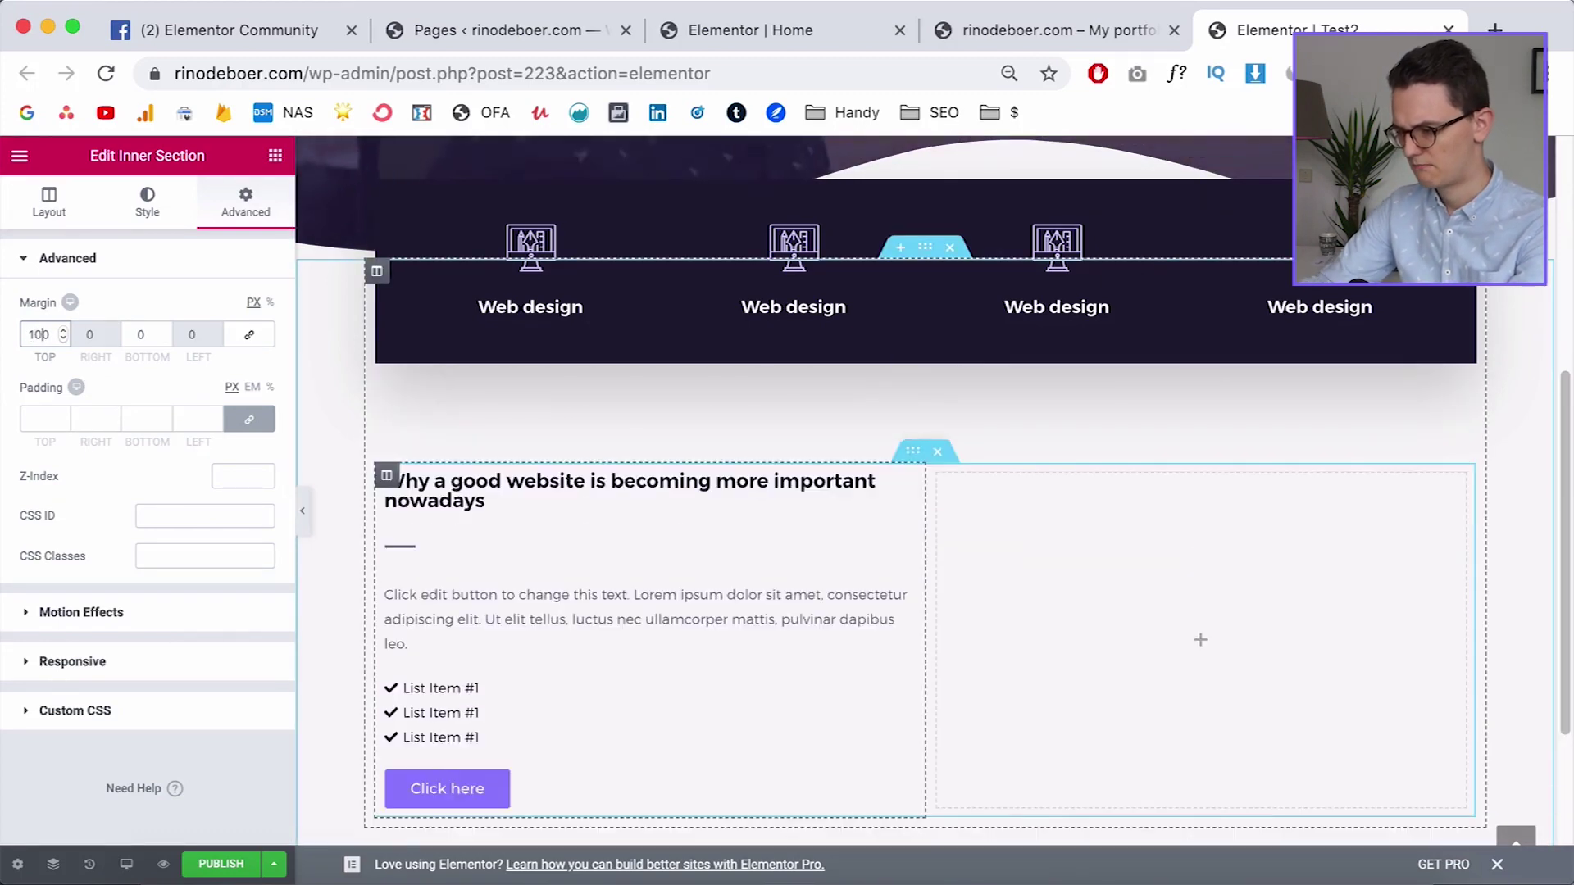
{"action": "scroll", "coordinate": [746, 532], "scroll_direction": "down", "scroll_amount": 3}
{"action": "scroll", "coordinate": [343, 486], "scroll_direction": "up", "scroll_amount": 1}
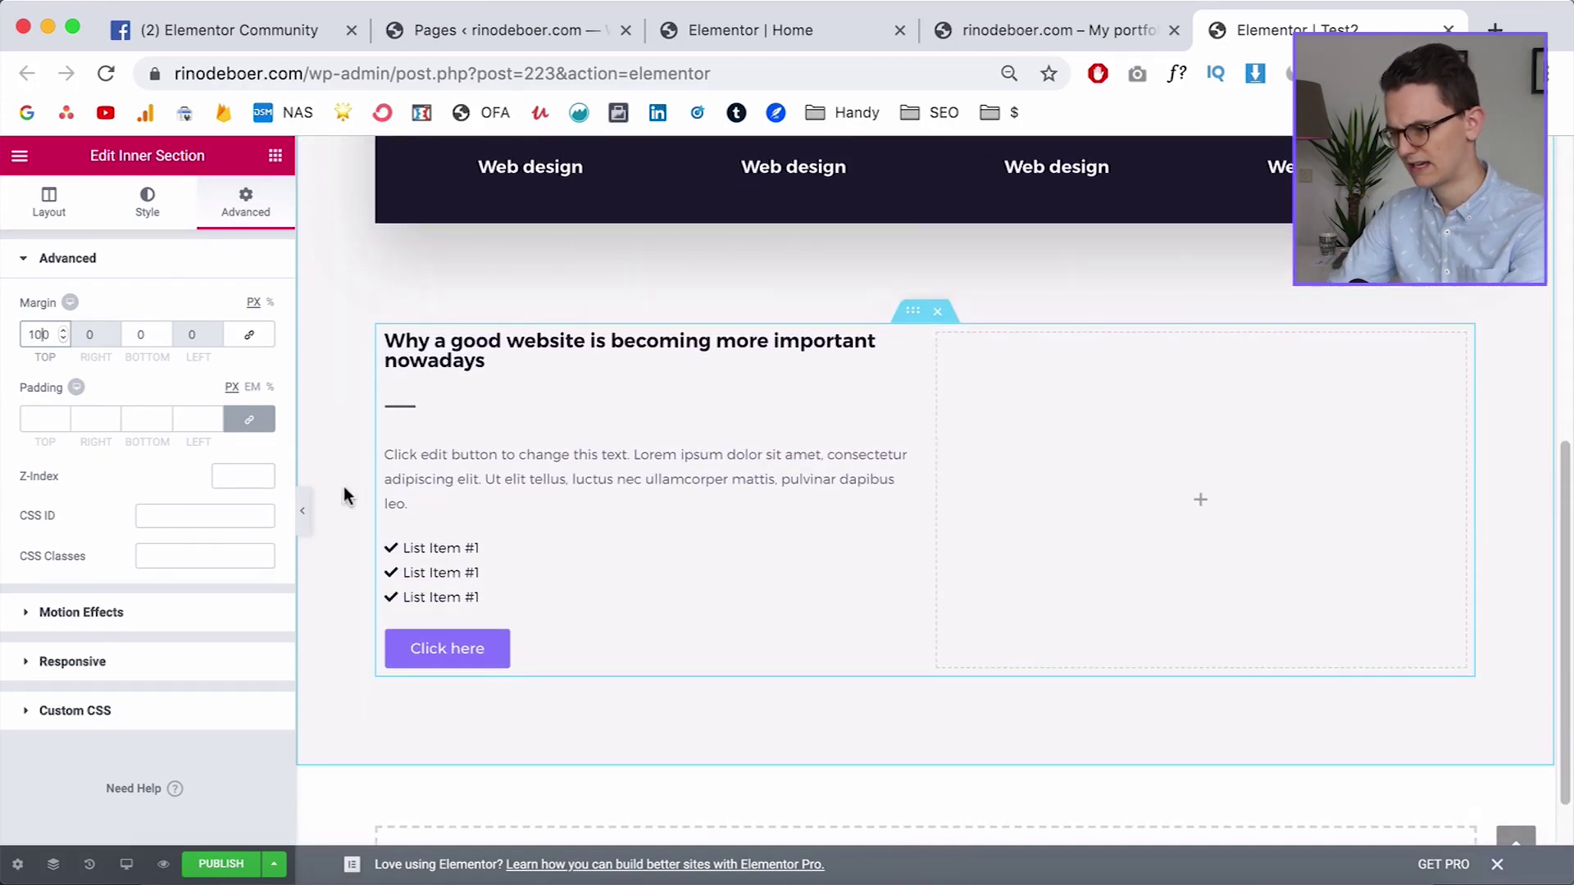
{"action": "key", "text": "BackSpace"}
{"action": "key", "text": "BackSpace"}
{"action": "type", "text": "80"}
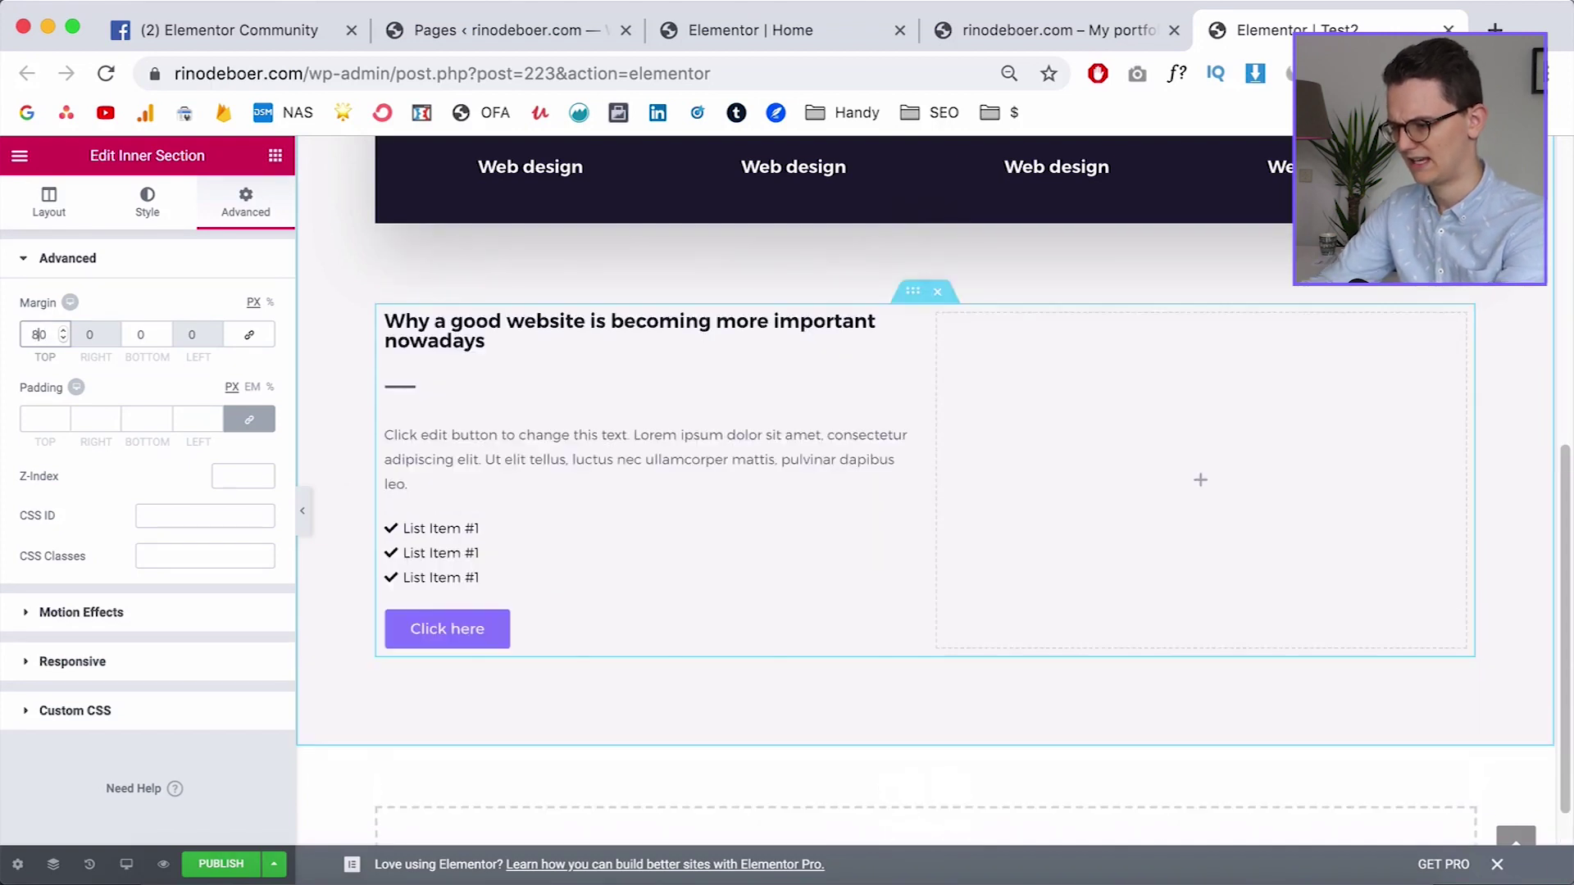
{"action": "left_click", "coordinate": [327, 414]}
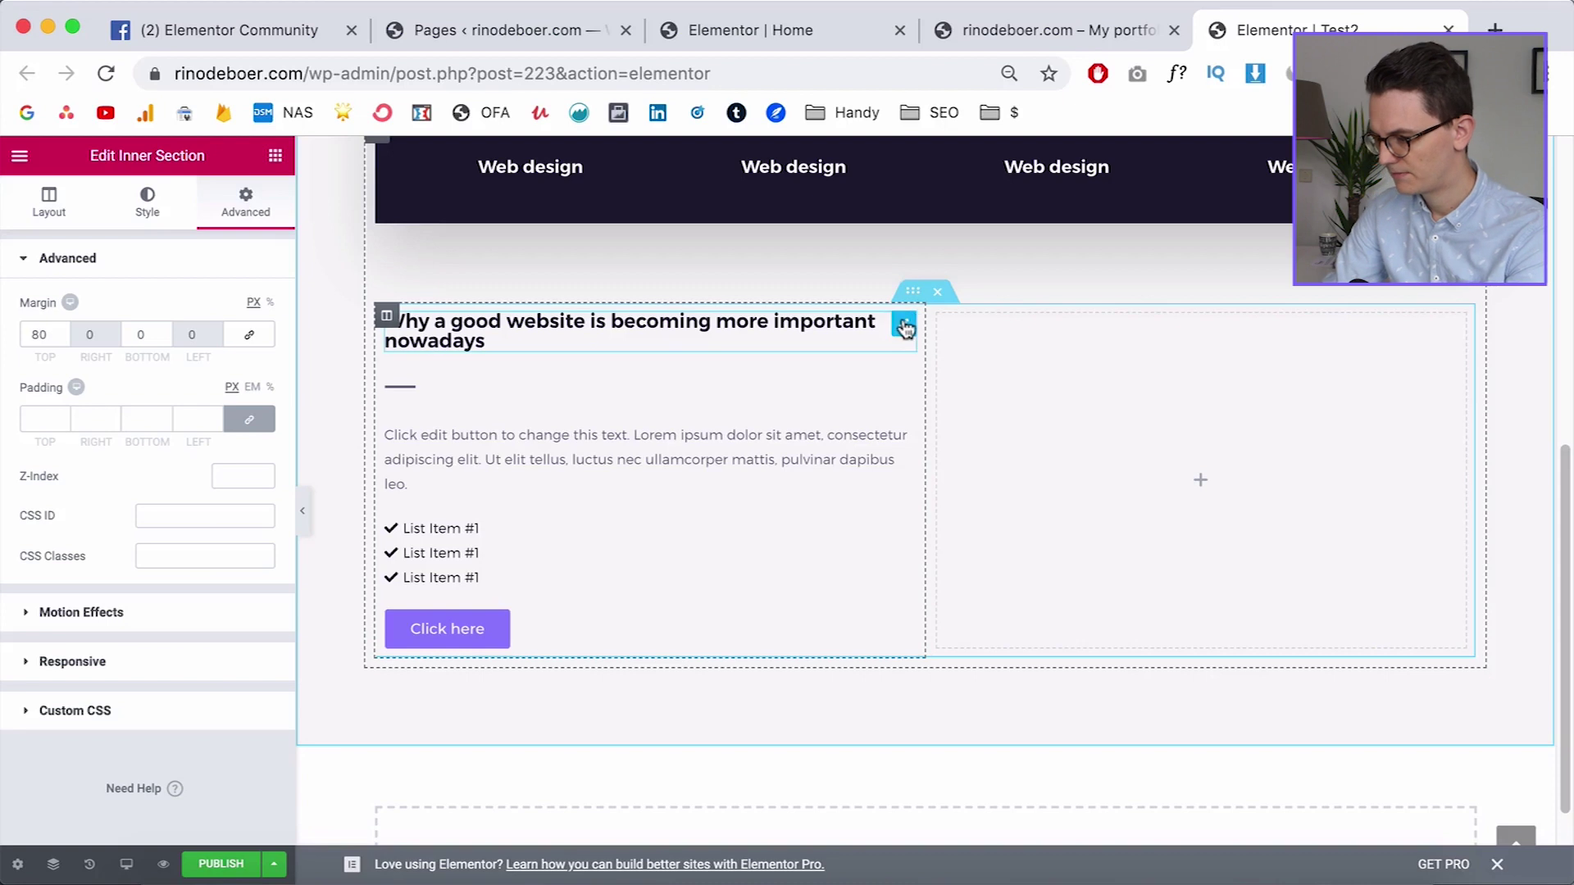
{"action": "left_click", "coordinate": [905, 328]}
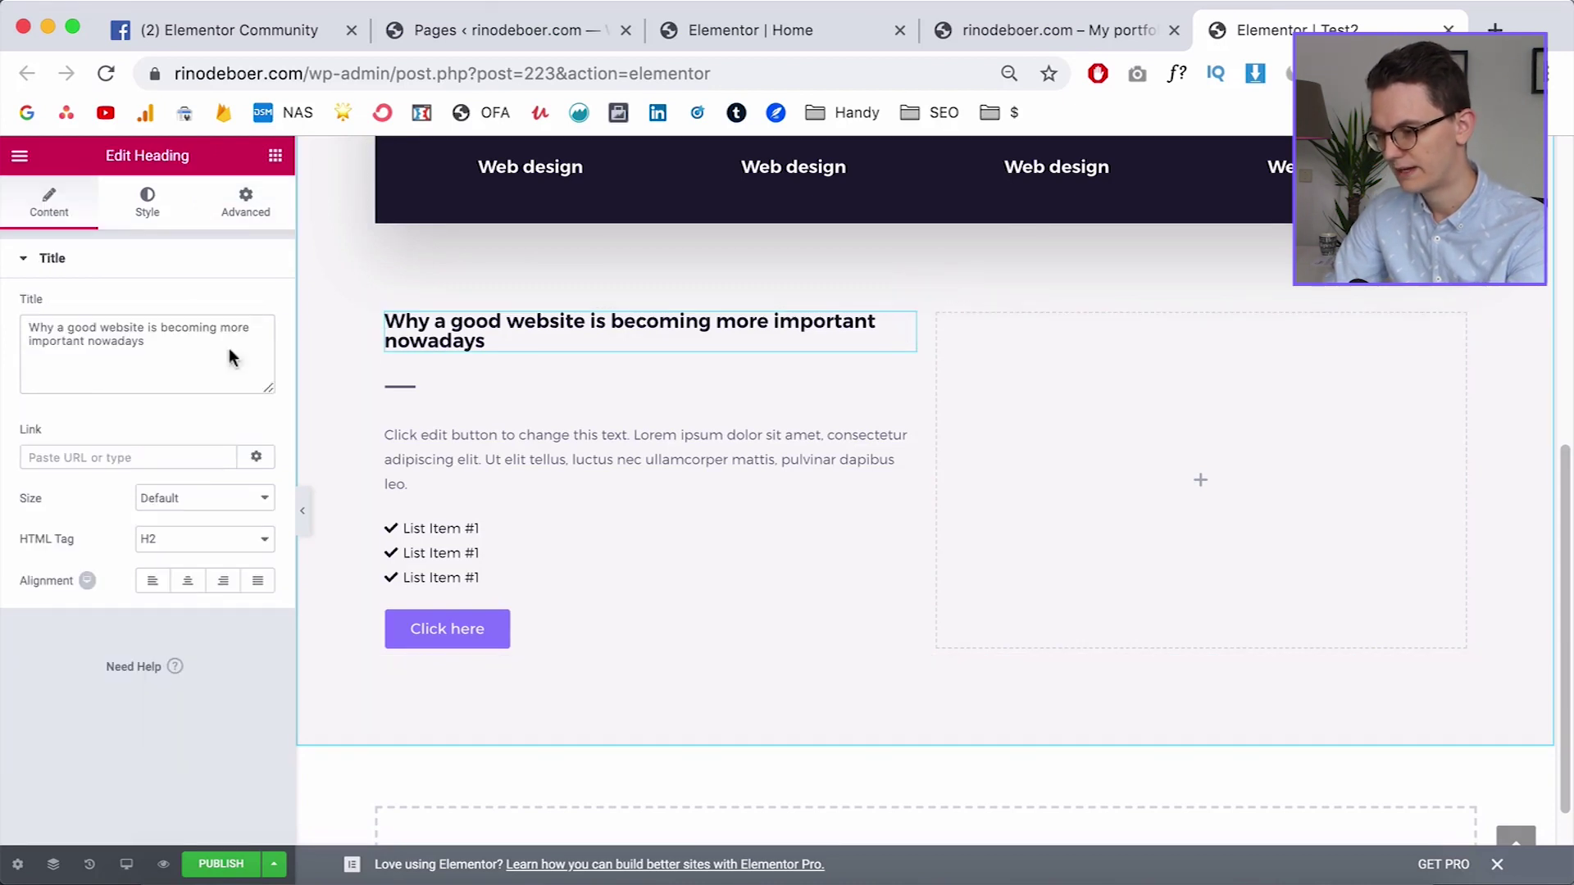
Set the heading's typography size to 36 px
{"action": "left_click", "coordinate": [151, 203]}
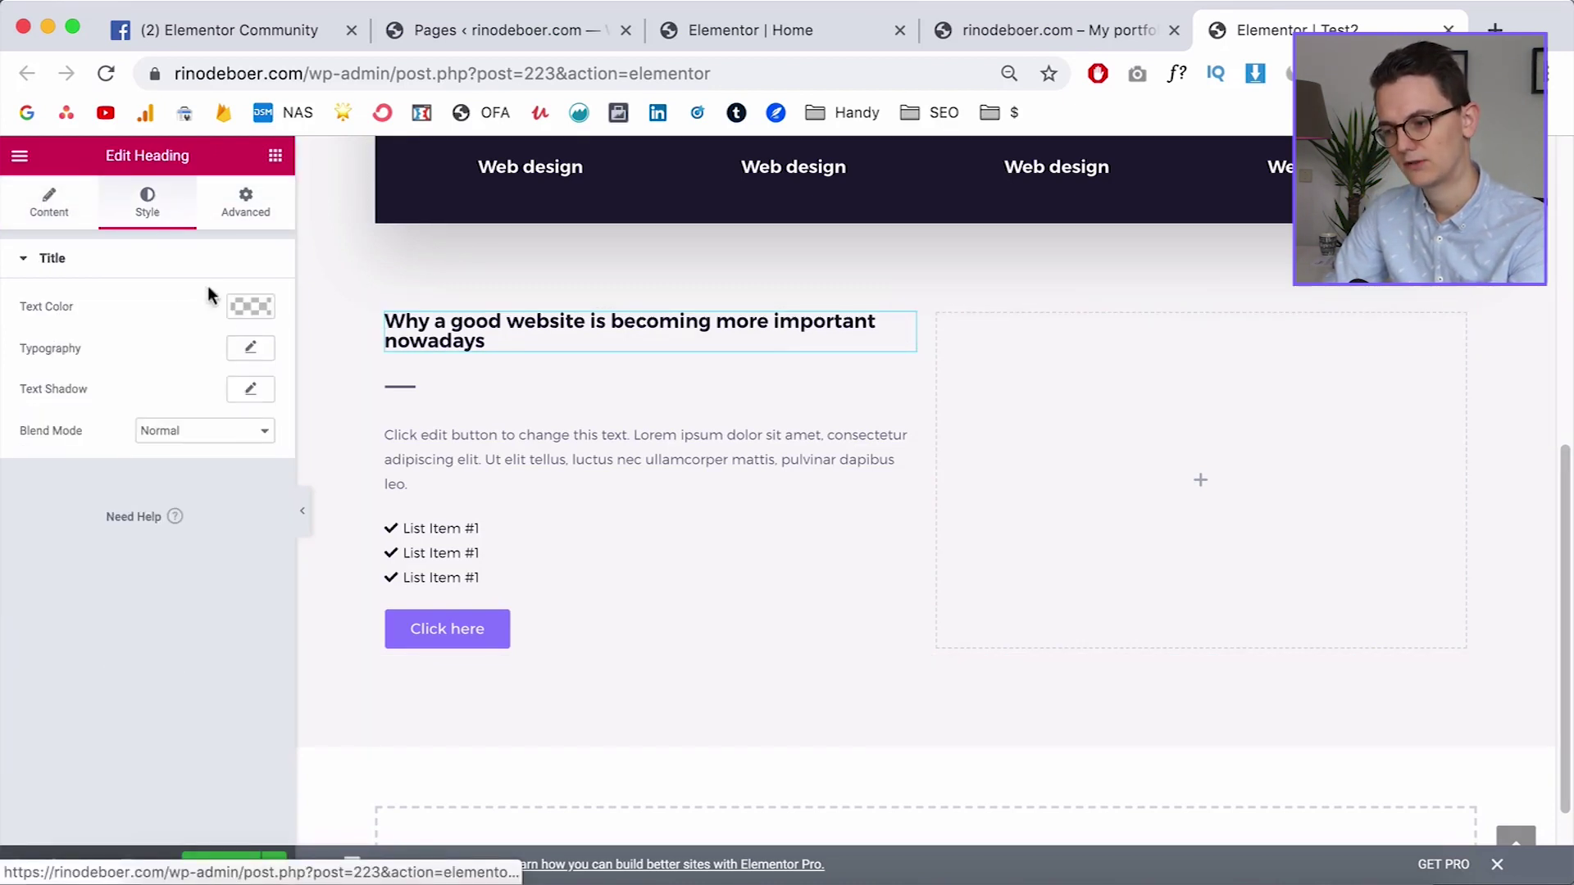
{"action": "left_click", "coordinate": [250, 348]}
{"action": "left_click_drag", "start_coordinate": [35, 469], "coordinate": [62, 468]}
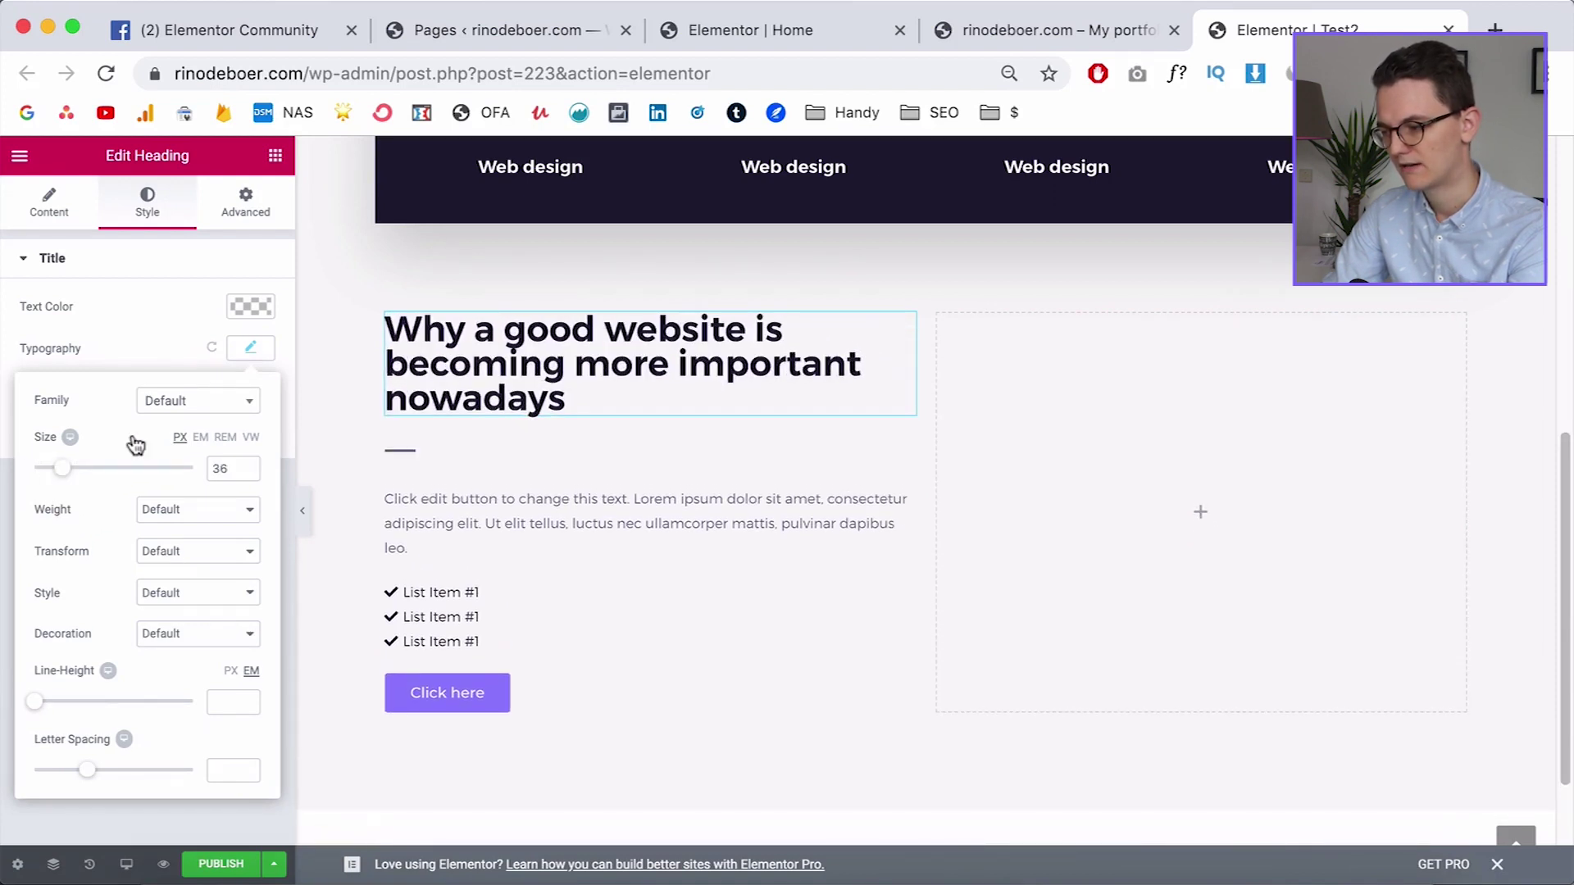
Identify the reference page heading's font with WhatFont
{"action": "left_click", "coordinate": [1016, 28]}
{"action": "scroll", "coordinate": [358, 314], "scroll_direction": "up", "scroll_amount": 2}
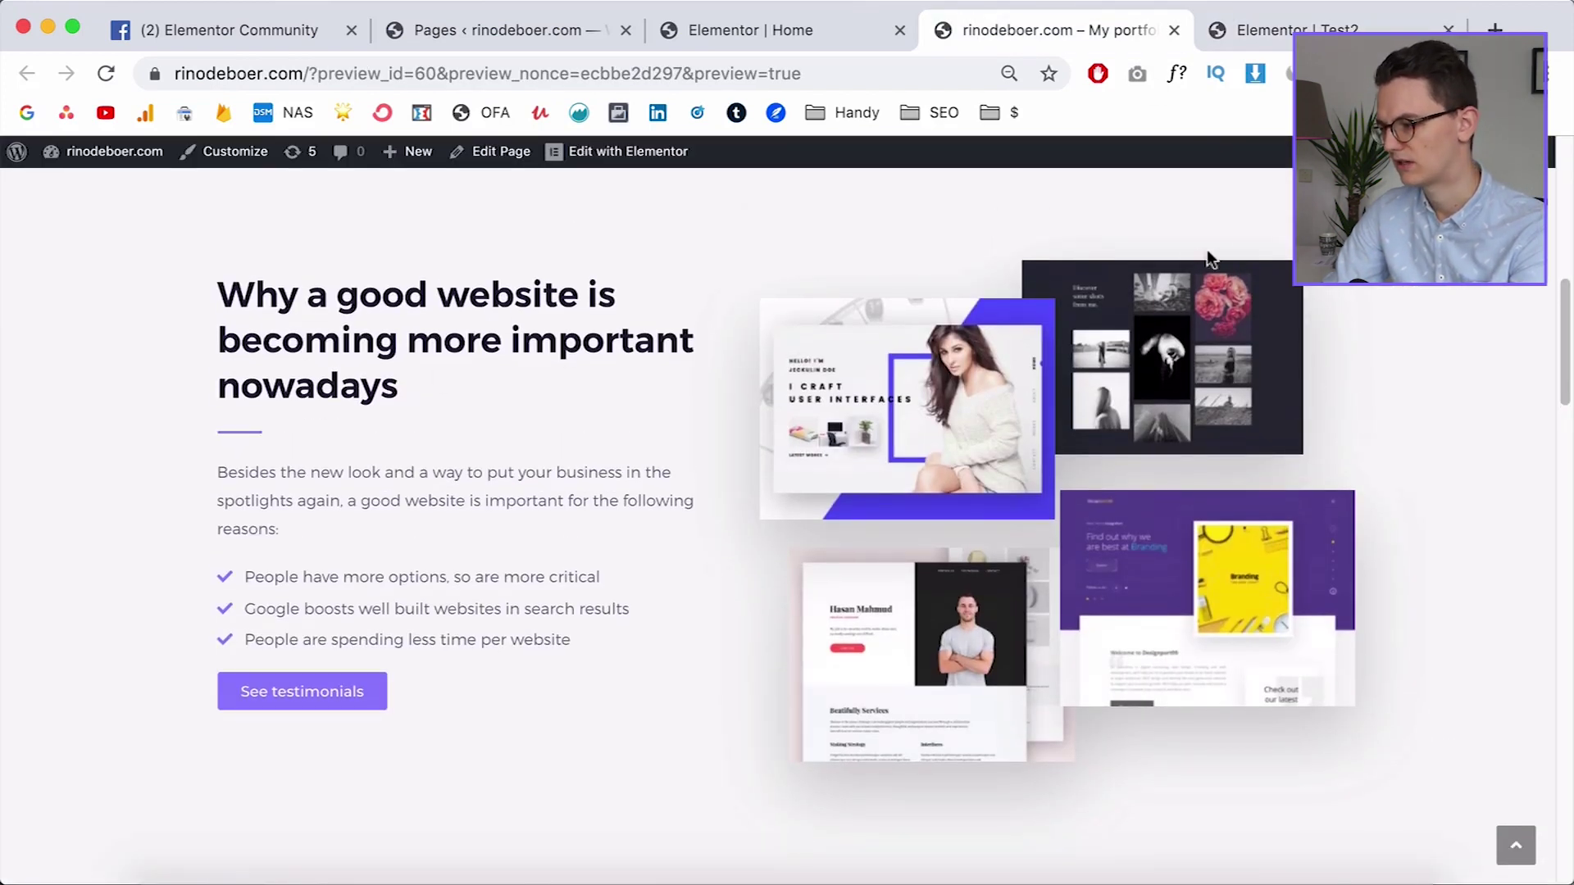
{"action": "left_click", "coordinate": [1178, 75]}
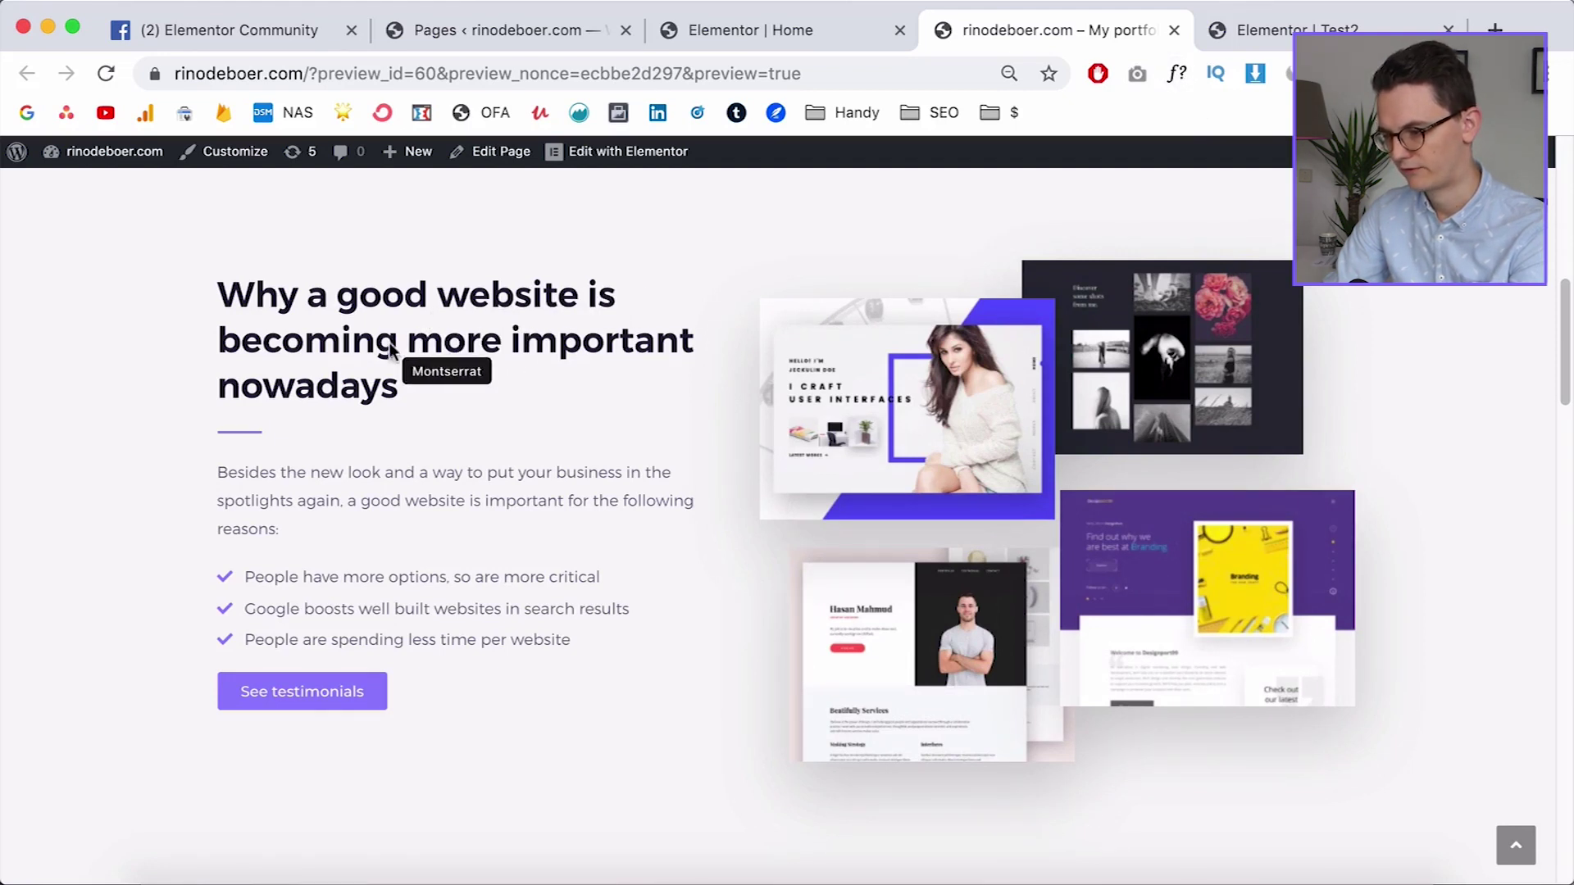
{"action": "left_click", "coordinate": [365, 351]}
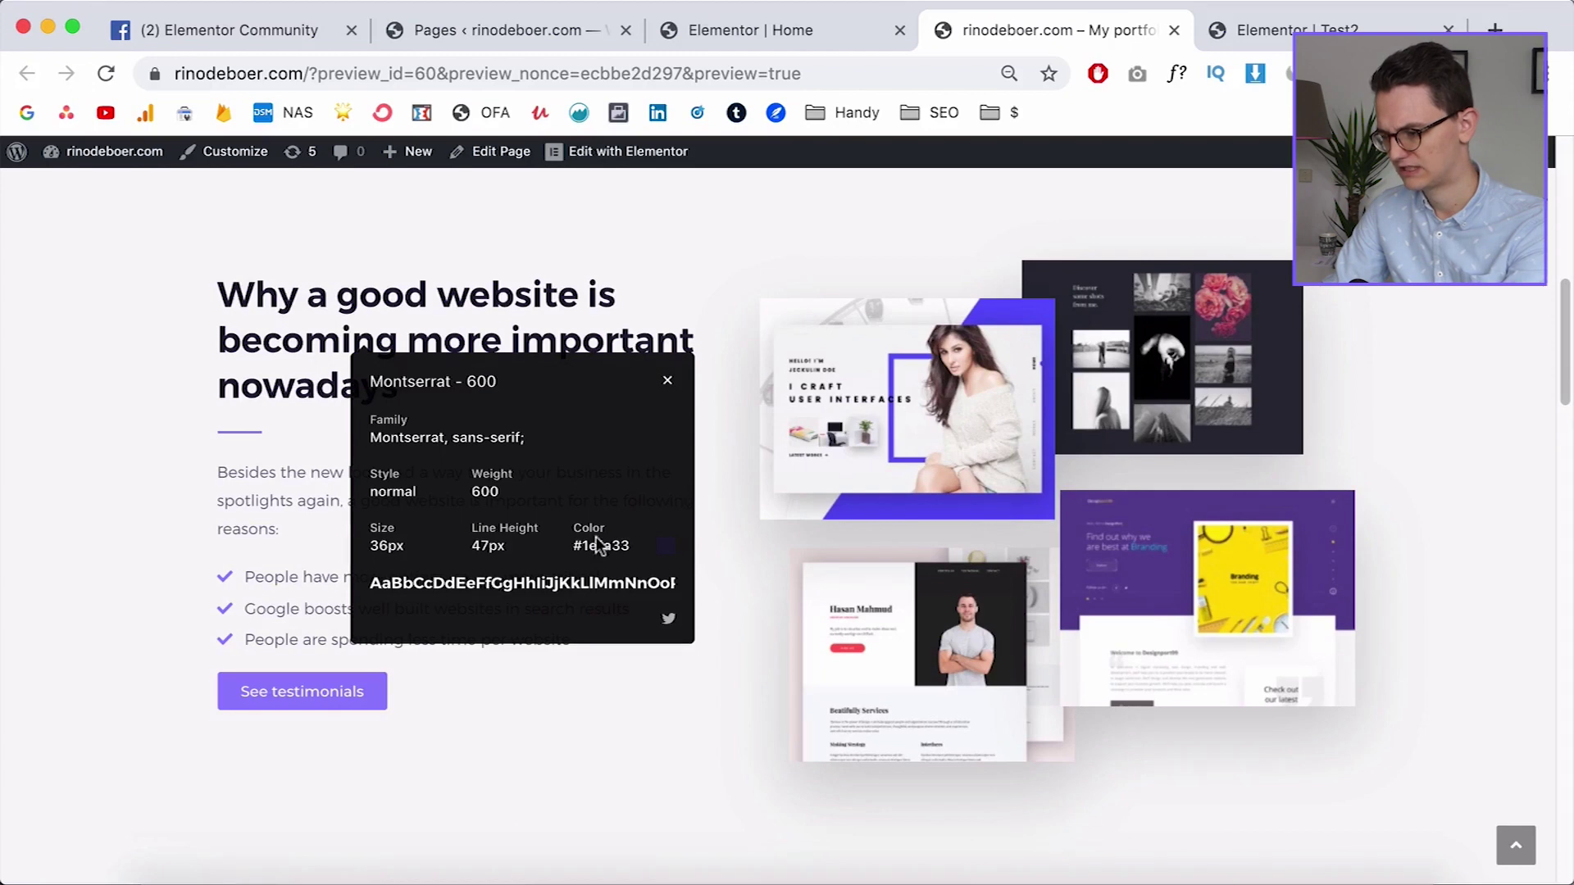
{"action": "key", "text": "Escape"}
Set the heading line height to 47 px, then go back to the reference page
{"action": "left_click", "coordinate": [1263, 29]}
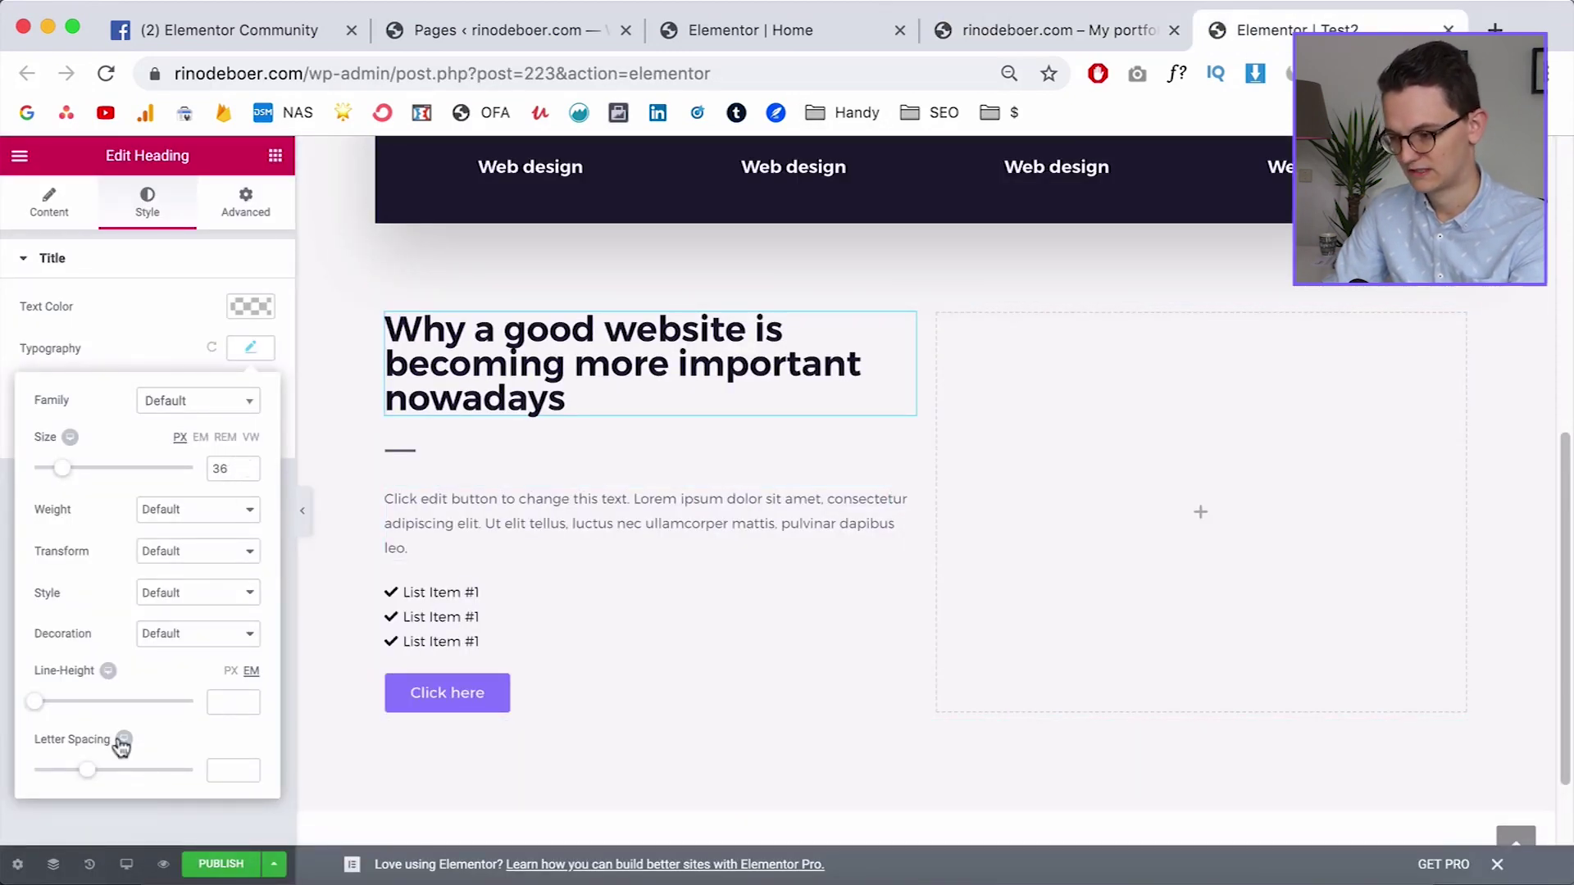
{"action": "left_click", "coordinate": [229, 671]}
{"action": "left_click", "coordinate": [232, 703]}
{"action": "type", "text": "47"}
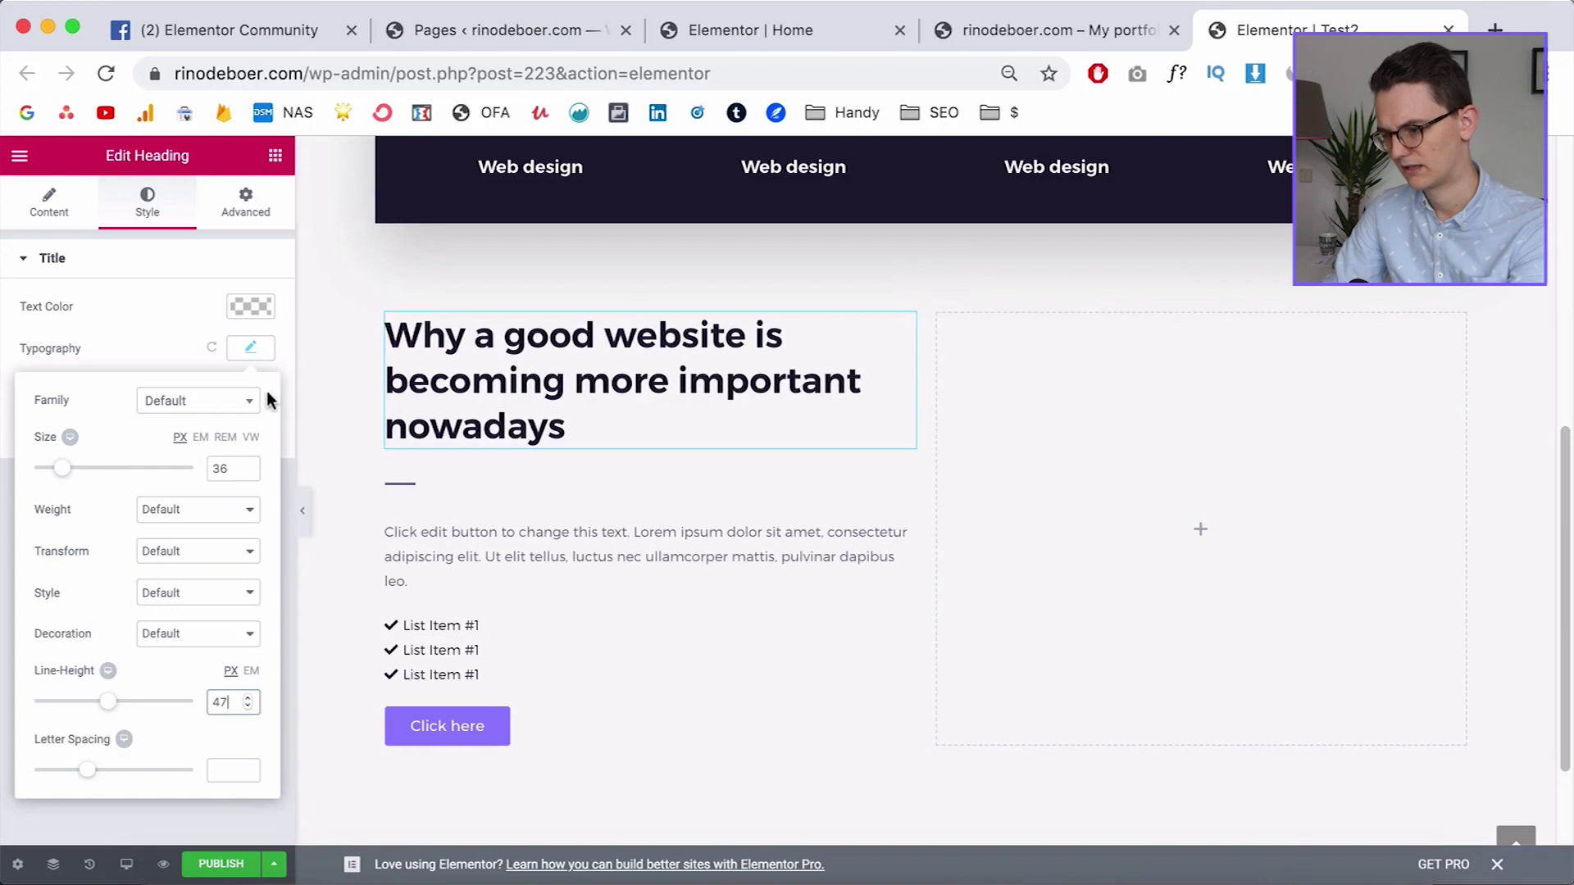
{"action": "left_click", "coordinate": [134, 343]}
{"action": "left_click", "coordinate": [1119, 29]}
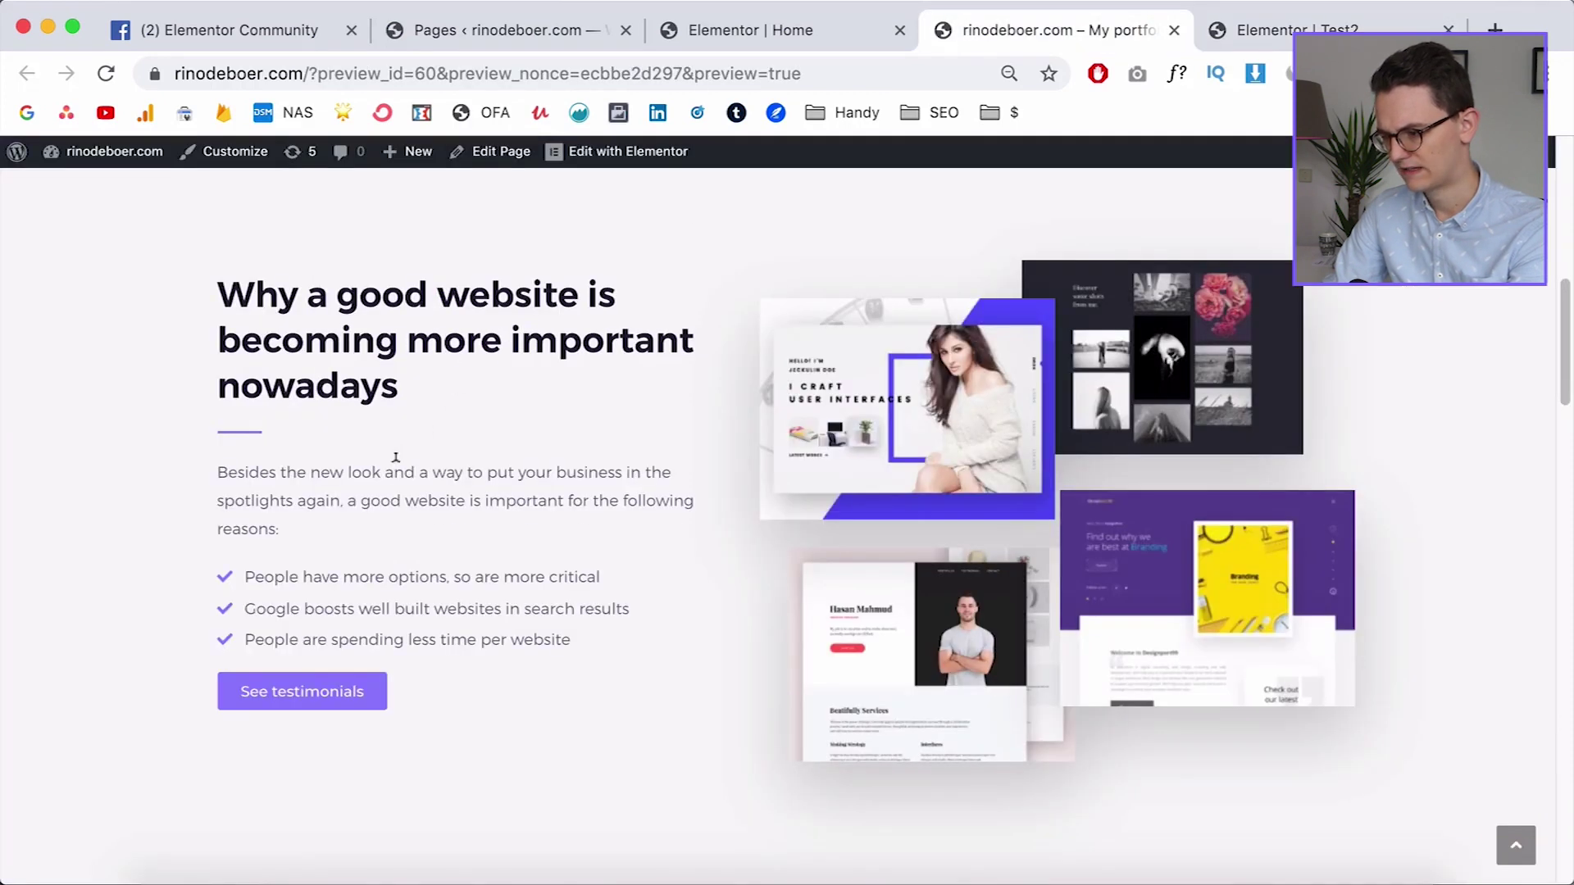
Check the reference paragraph's font with WhatFont
{"action": "left_click", "coordinate": [1177, 73]}
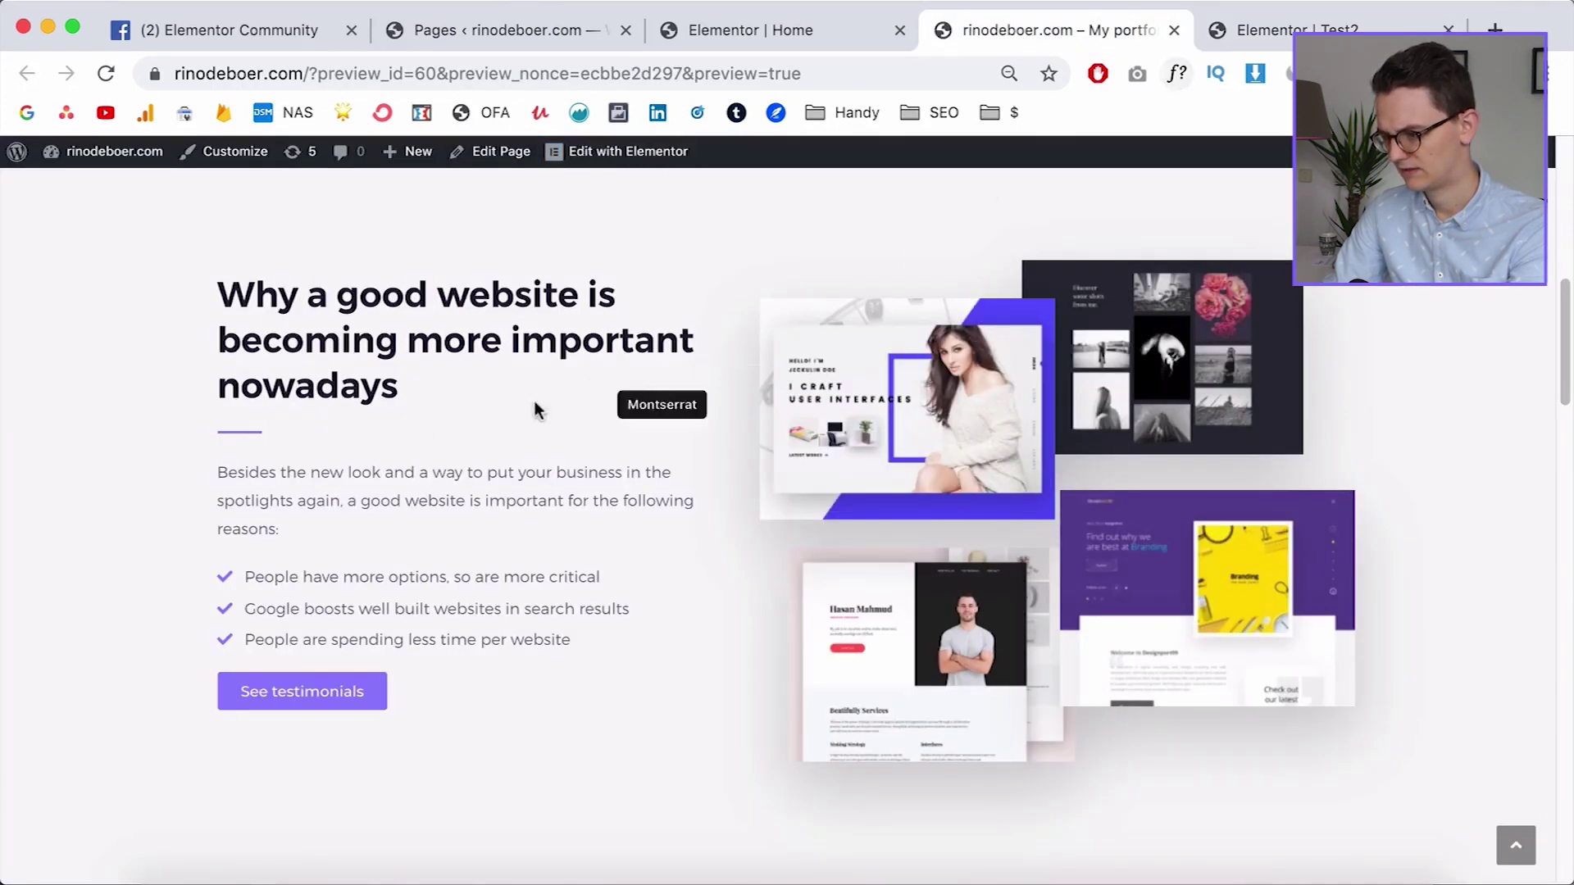
{"action": "left_click", "coordinate": [480, 504]}
{"action": "left_click", "coordinate": [1178, 73]}
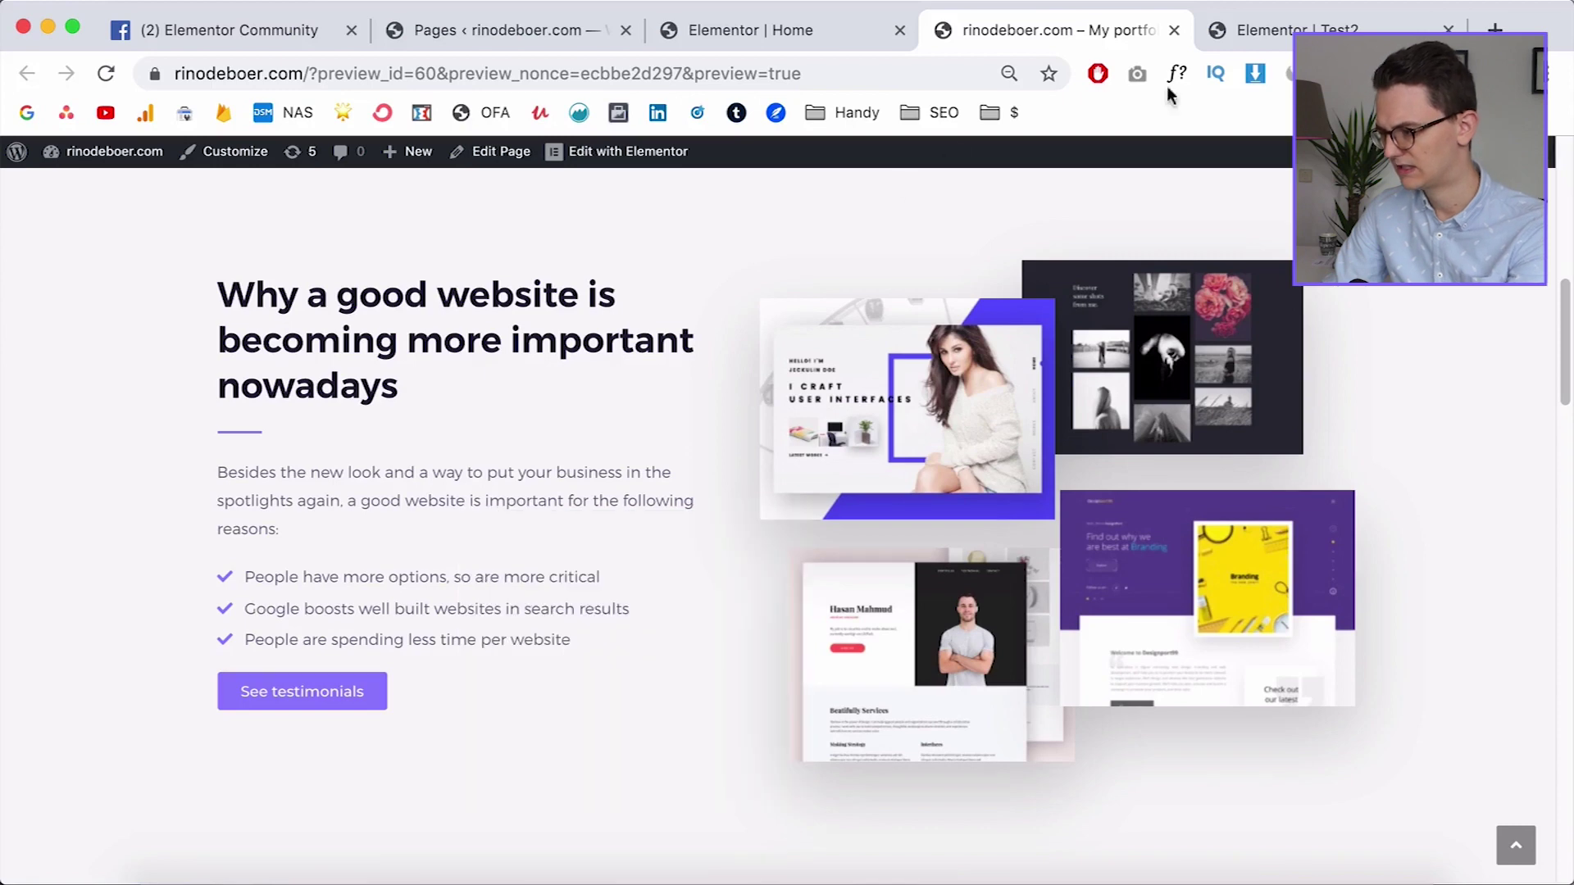
{"action": "left_click", "coordinate": [1279, 30]}
Set the paragraph text's font size to 16
{"action": "left_click", "coordinate": [904, 533]}
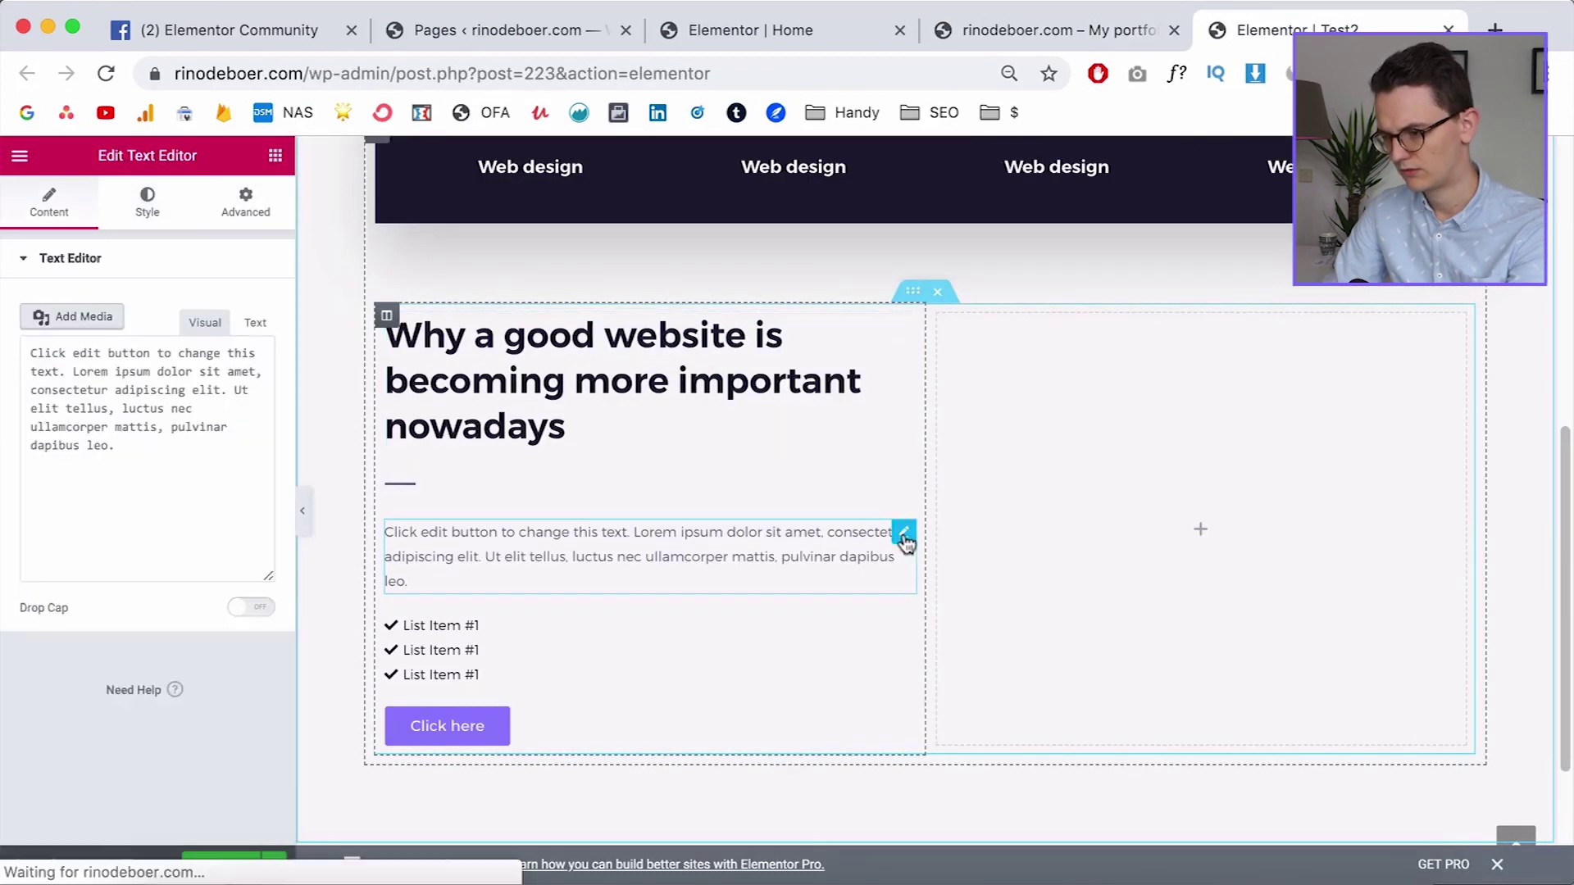
{"action": "left_click", "coordinate": [123, 213]}
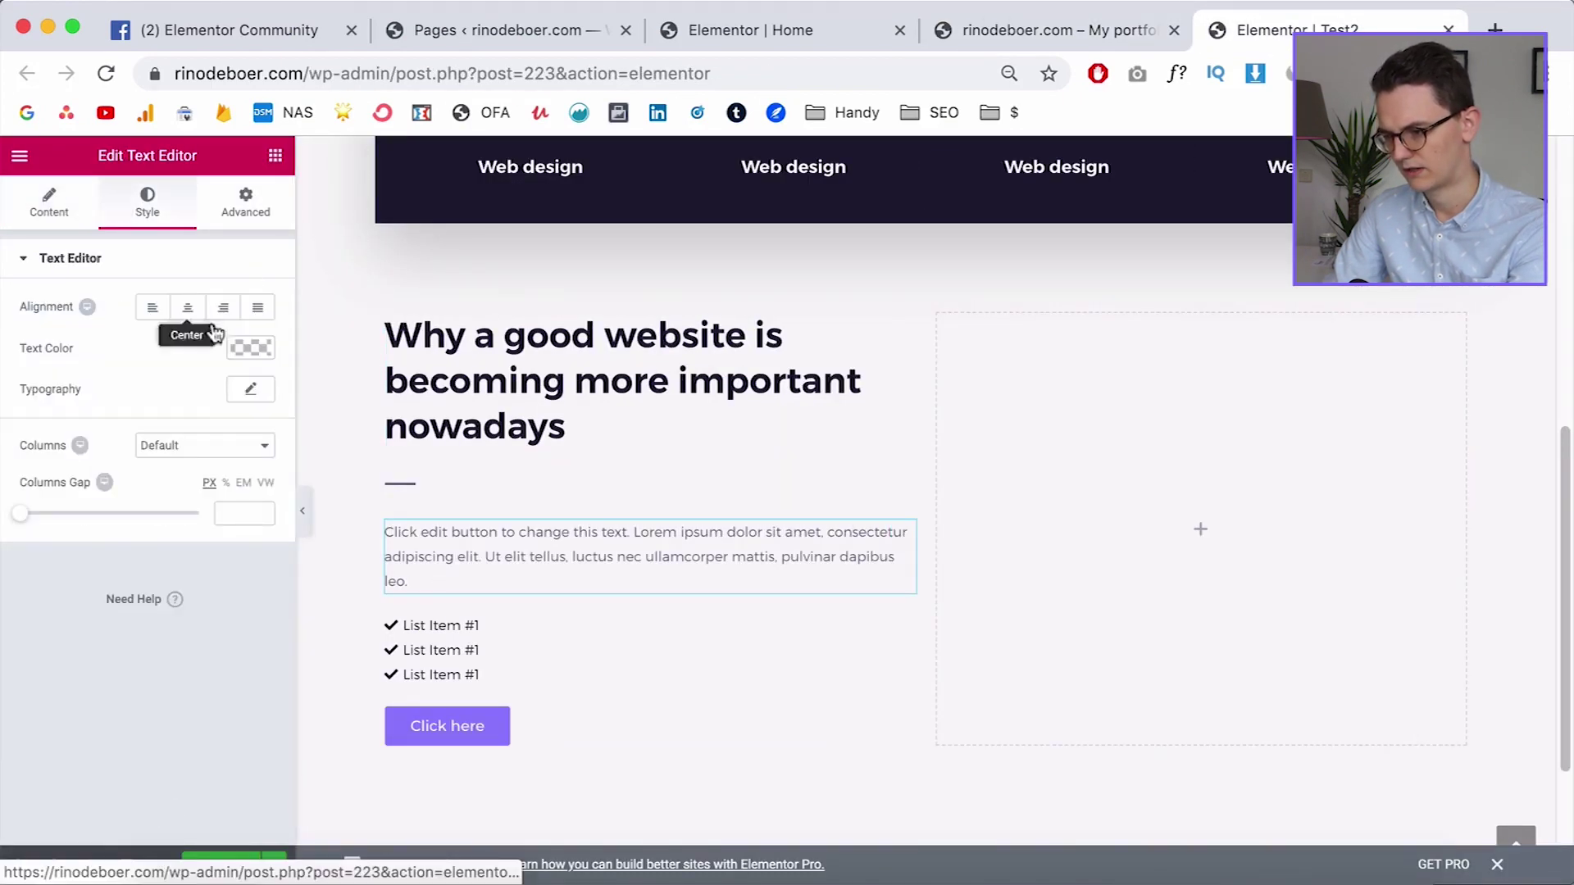
{"action": "left_click", "coordinate": [251, 391]}
{"action": "left_click", "coordinate": [226, 508]}
{"action": "type", "text": "16"}
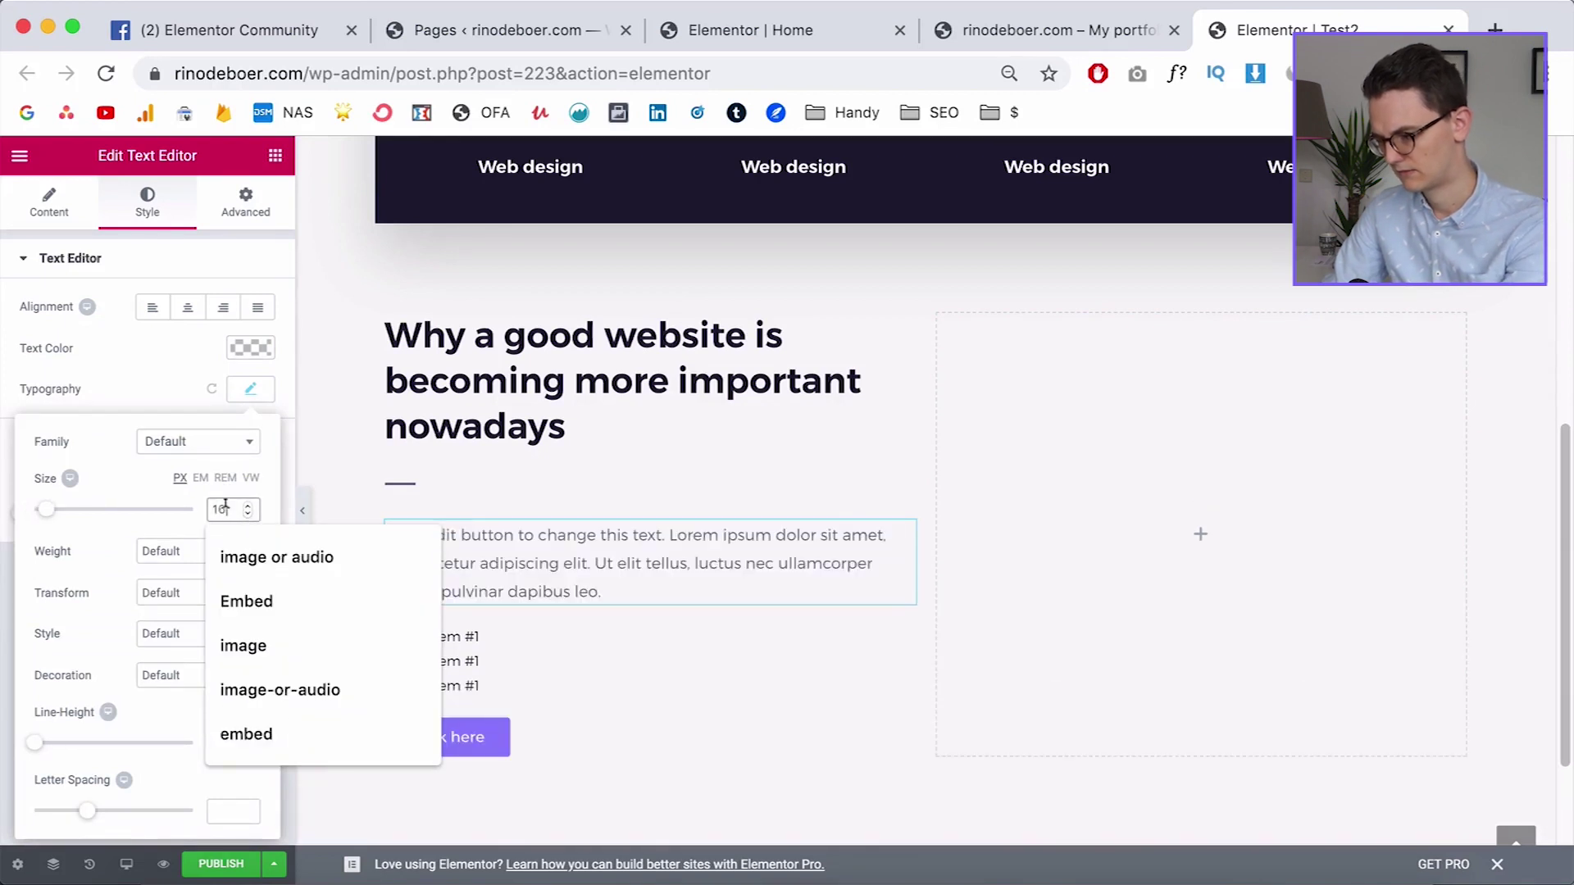
{"action": "left_click", "coordinate": [161, 379]}
{"action": "scroll", "coordinate": [776, 605], "scroll_direction": "down", "scroll_amount": 2}
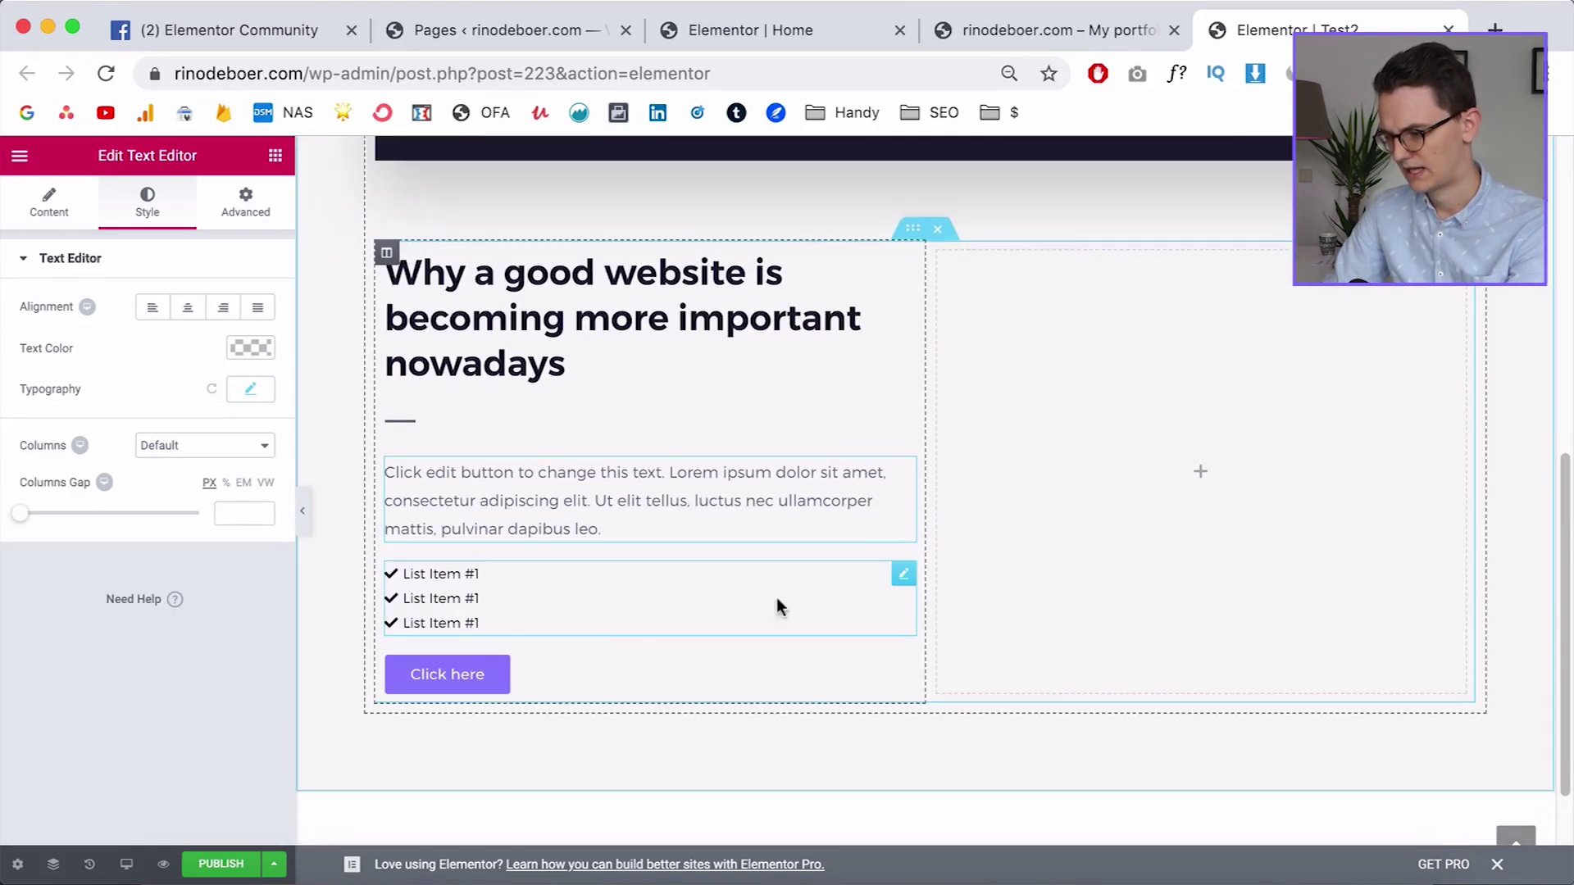
Set the checklist's list text size to 16 px
{"action": "left_click", "coordinate": [1090, 33]}
{"action": "left_click", "coordinate": [1287, 29]}
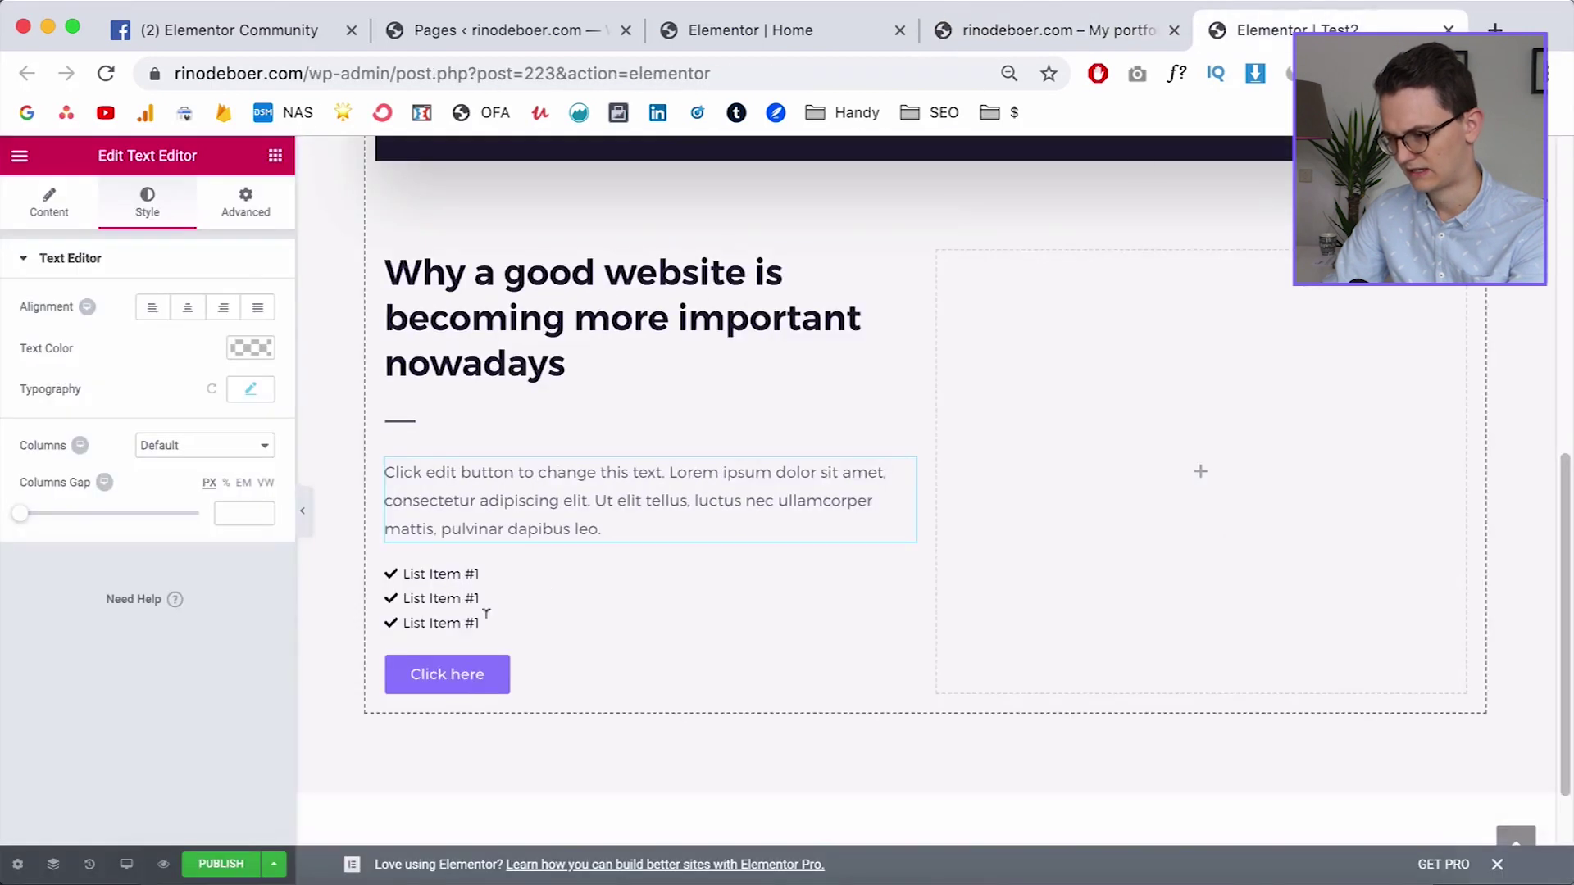
{"action": "left_click", "coordinate": [549, 598]}
{"action": "left_click", "coordinate": [155, 205]}
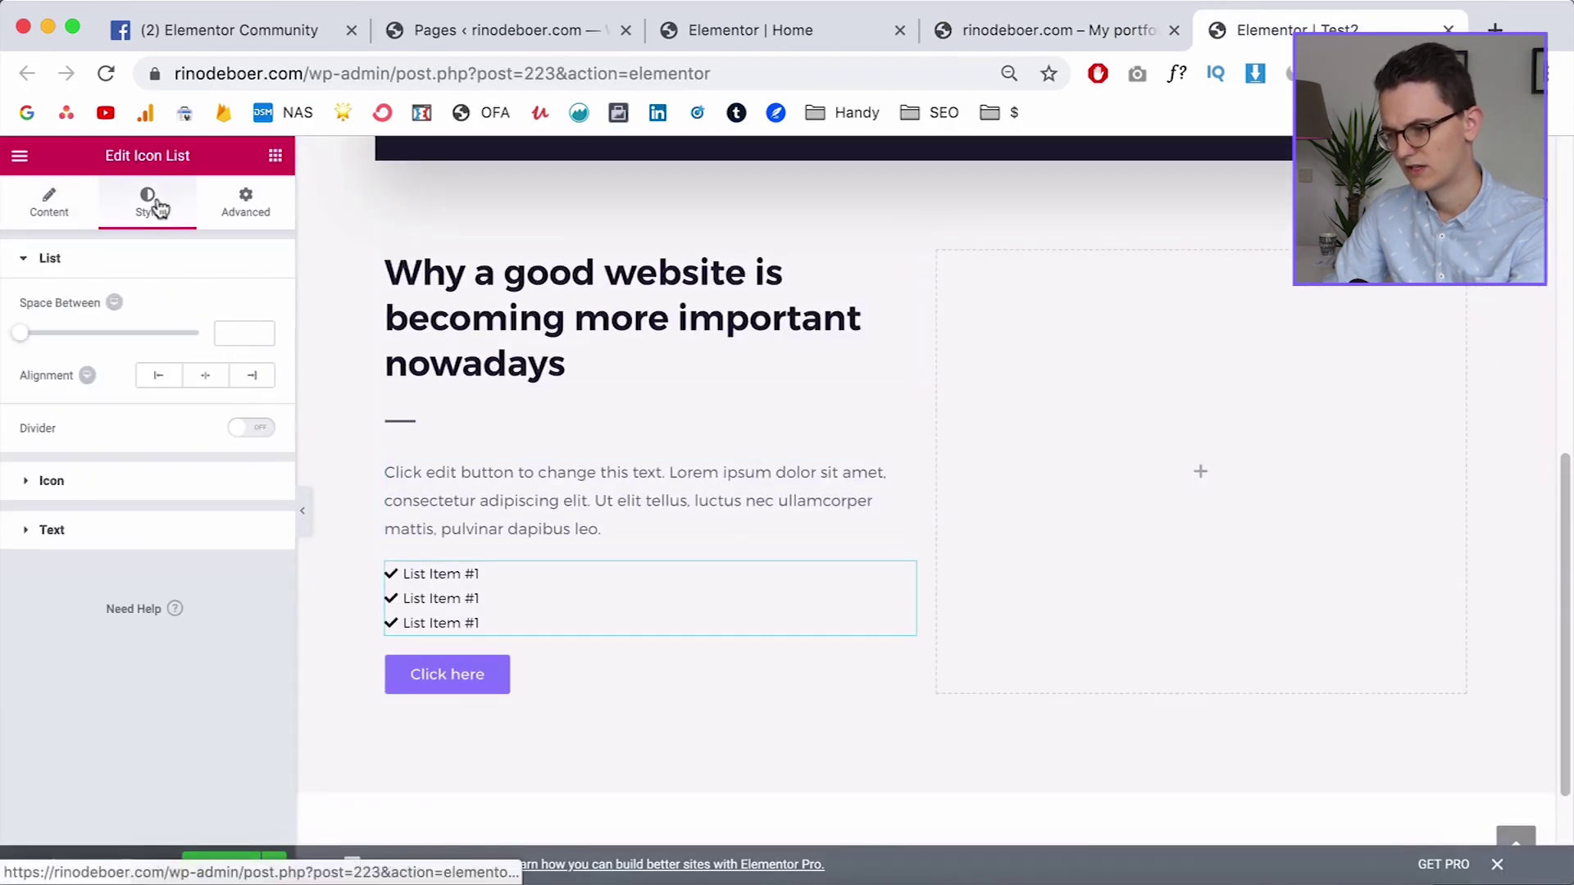
{"action": "left_click", "coordinate": [182, 537]}
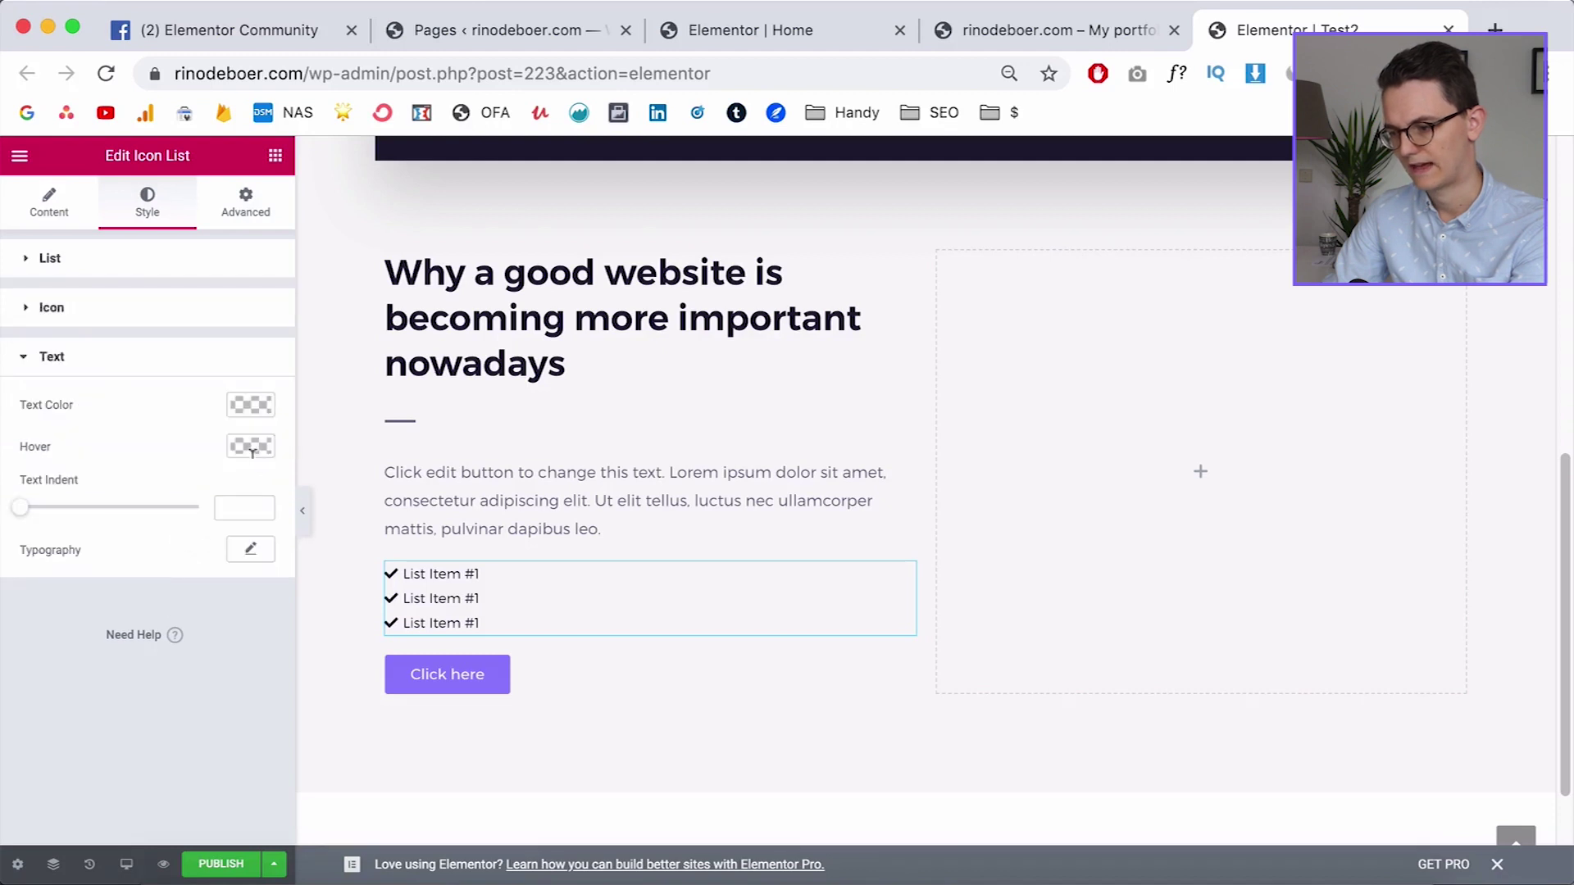
{"action": "left_click", "coordinate": [251, 551]}
{"action": "left_click", "coordinate": [225, 668]}
{"action": "type", "text": "16"}
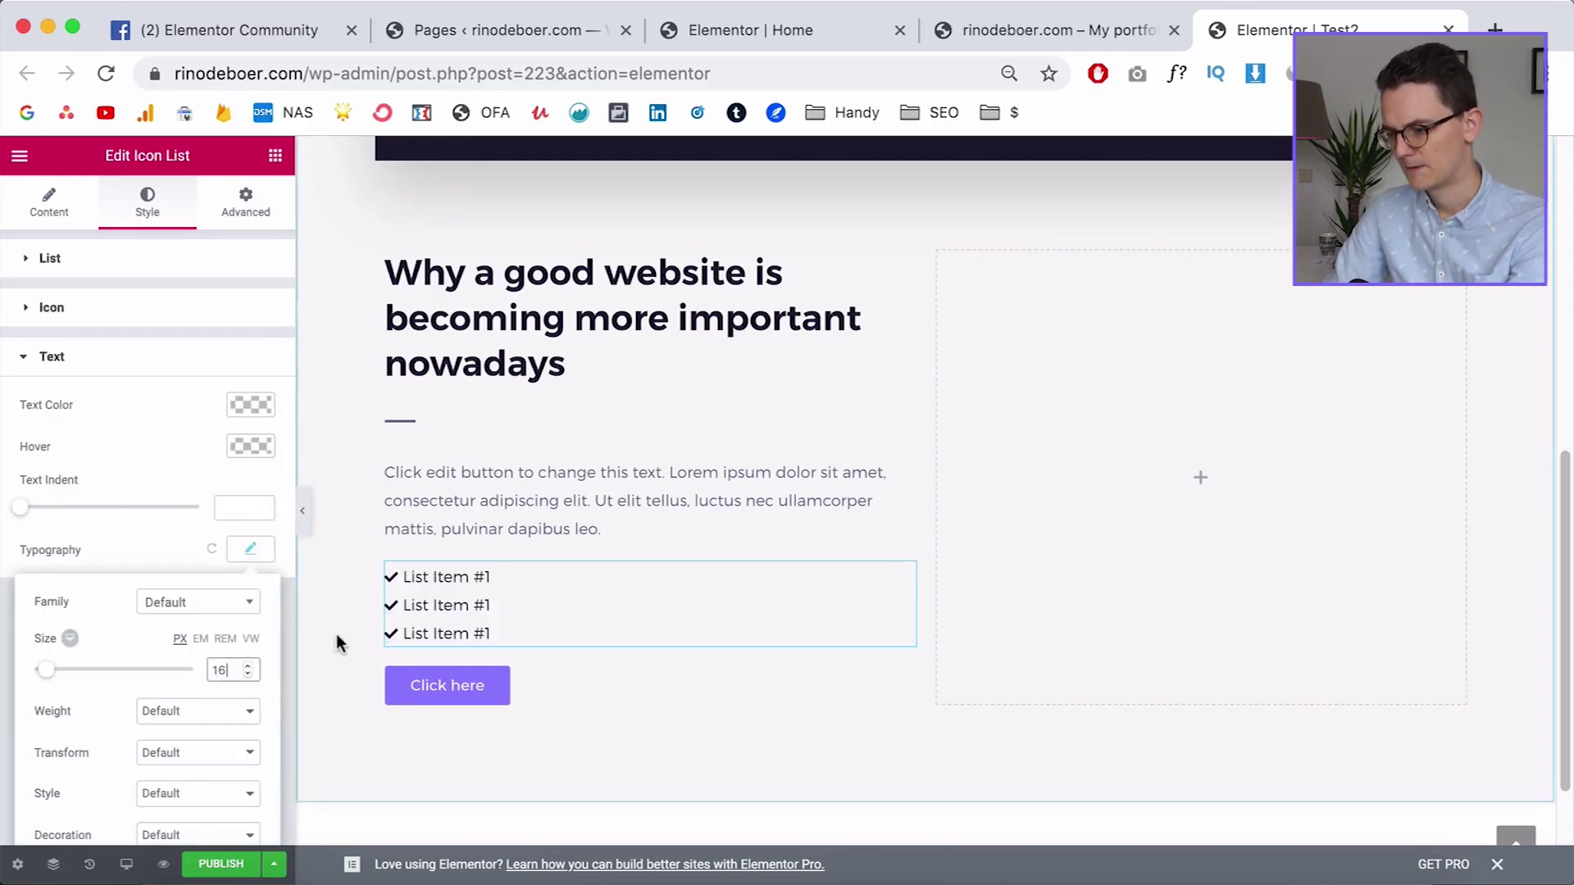
{"action": "left_click", "coordinate": [158, 547]}
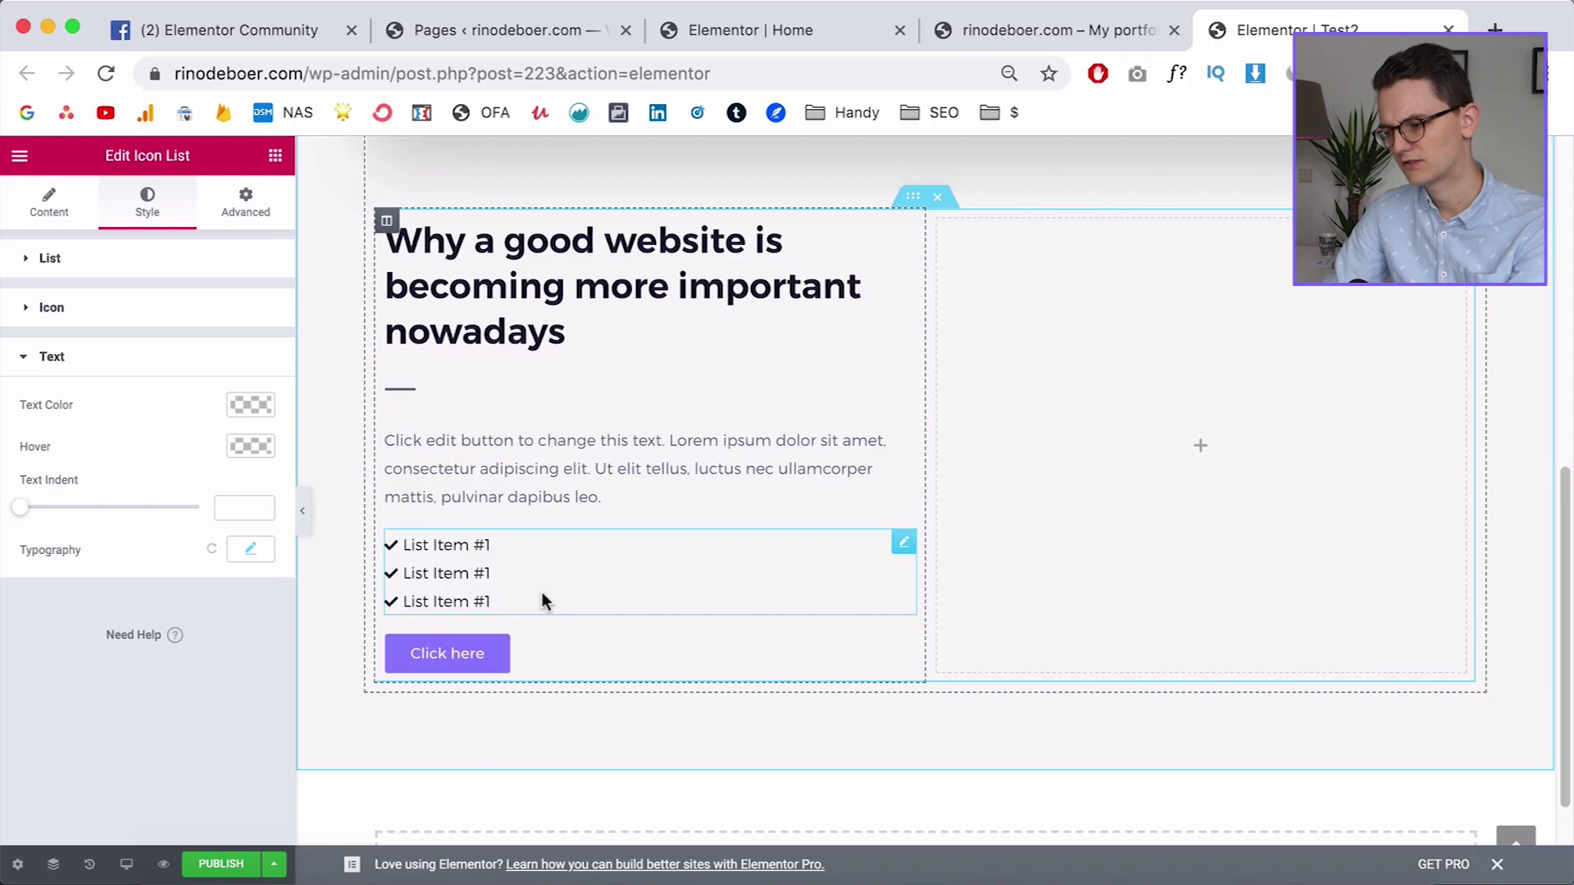
Confirm the reference list font is Montserrat 300 and set the list text weight to 300
{"action": "left_click", "coordinate": [1058, 29]}
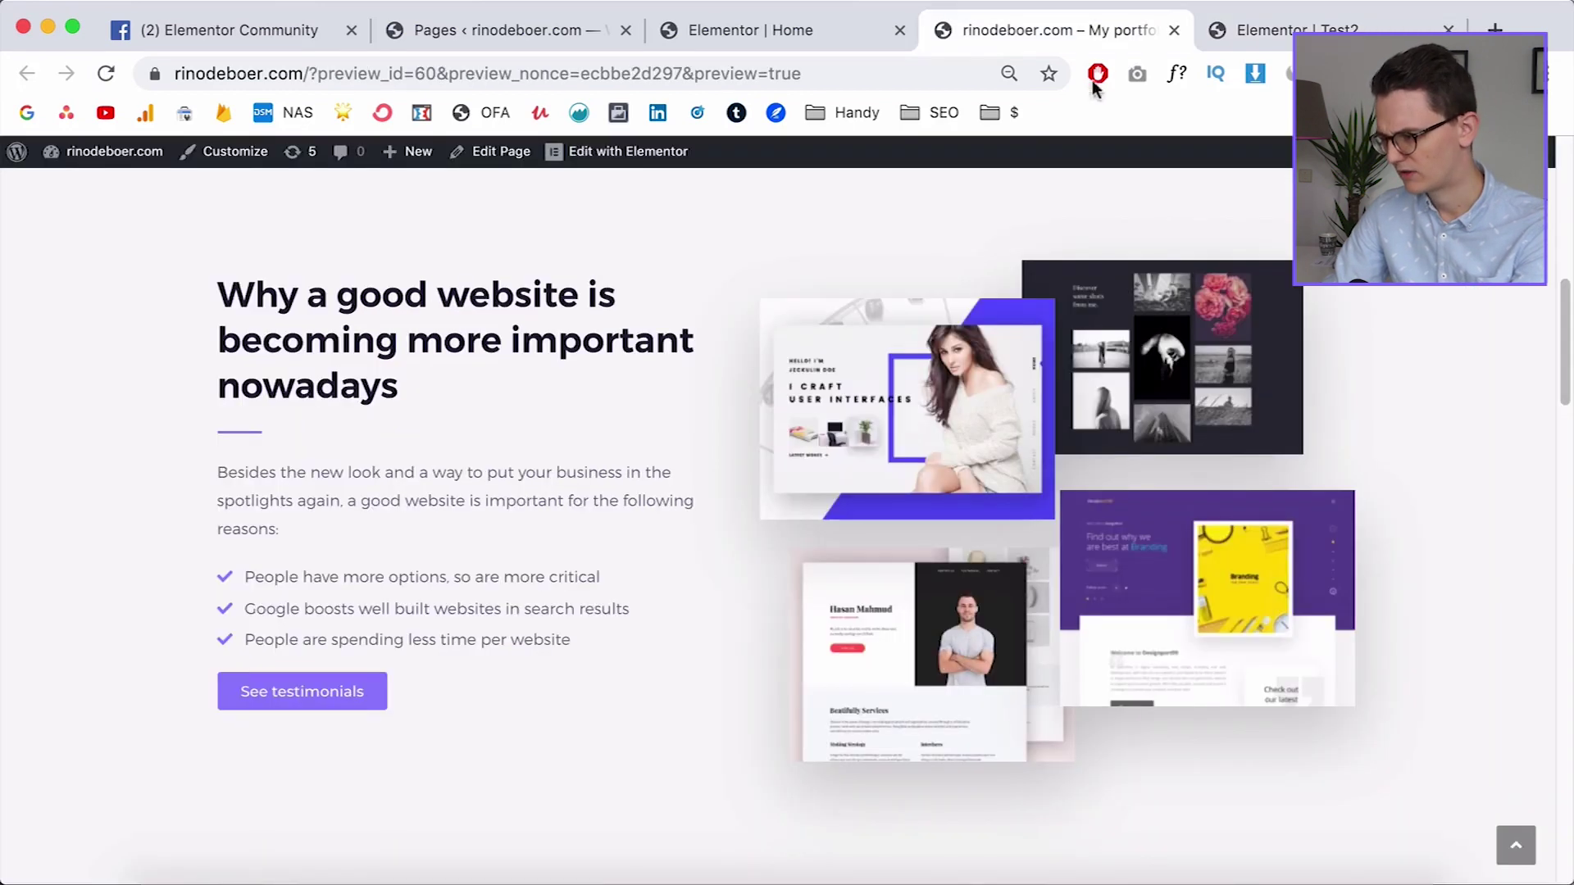
{"action": "left_click", "coordinate": [1178, 74]}
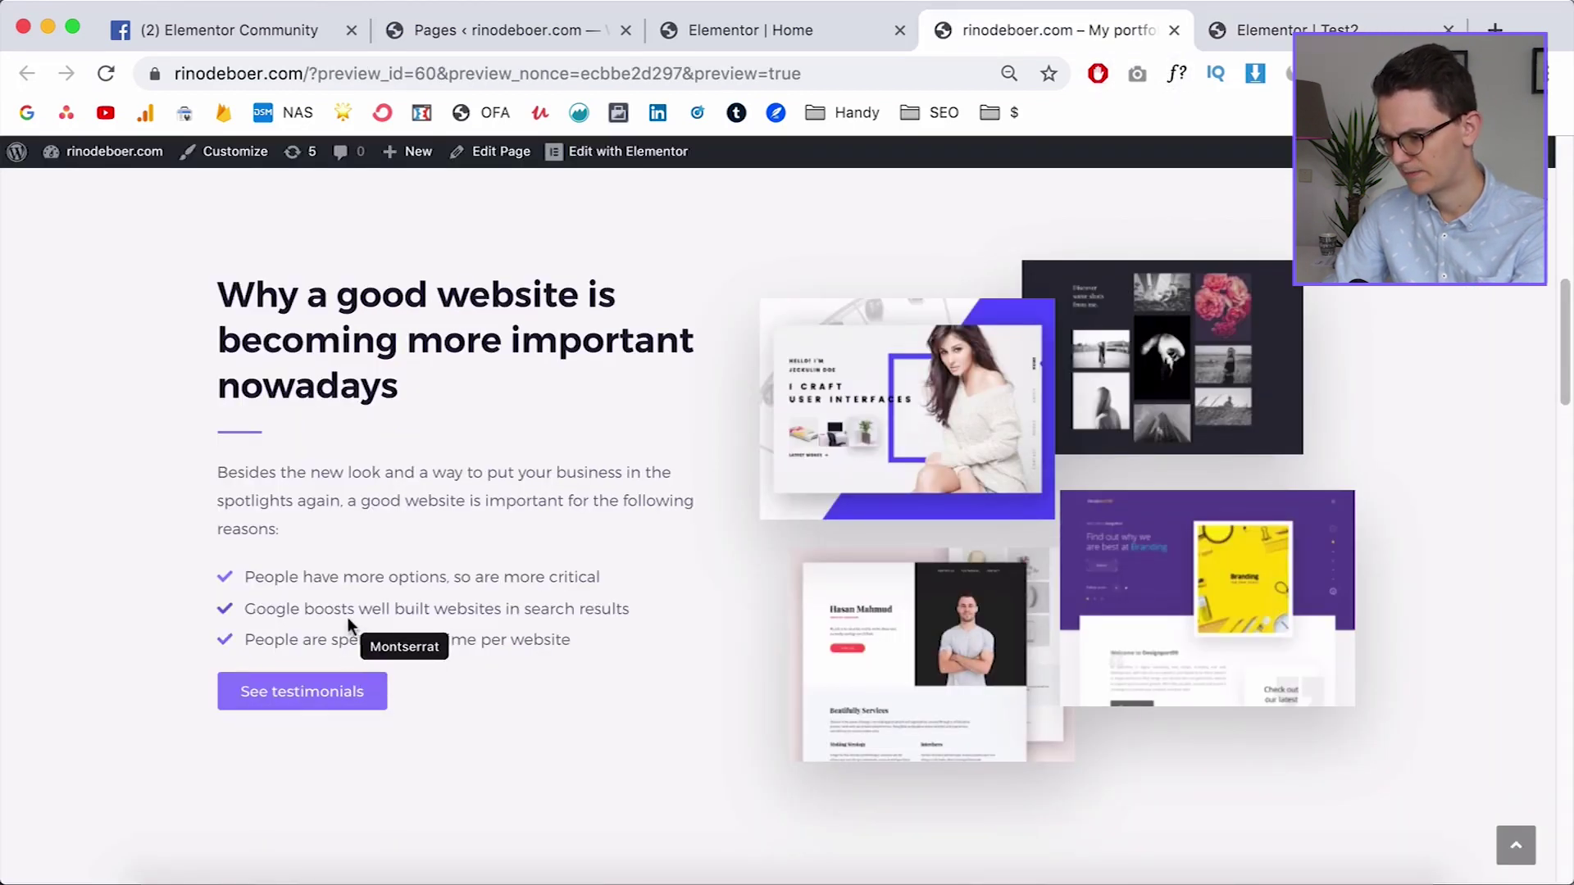
{"action": "left_click", "coordinate": [346, 580]}
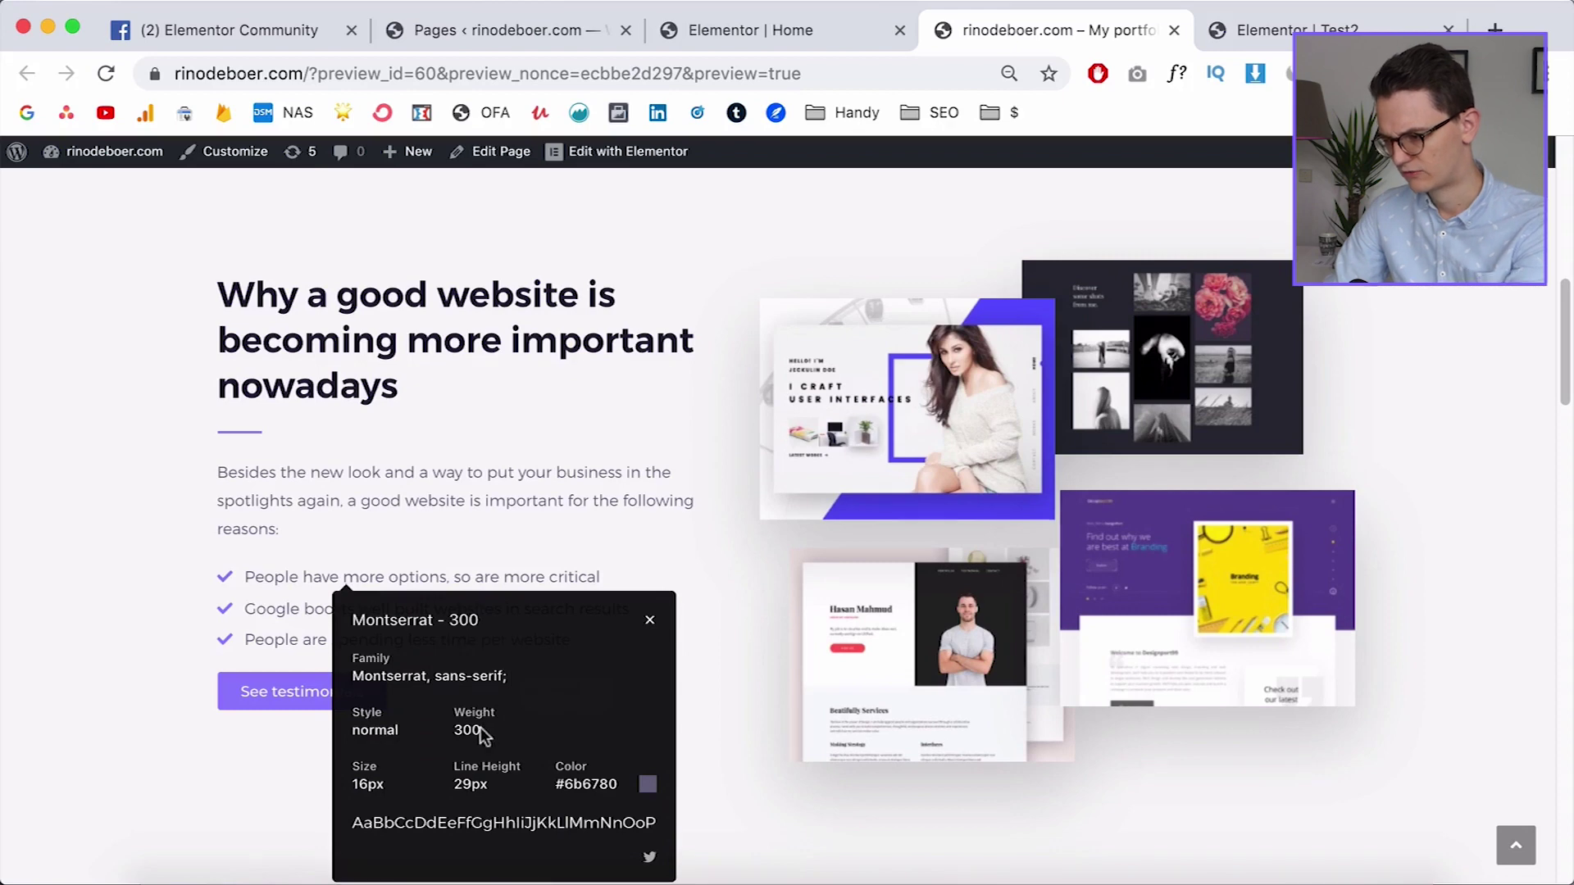
{"action": "key", "text": "Escape"}
{"action": "key", "text": "ctrl+Tab"}
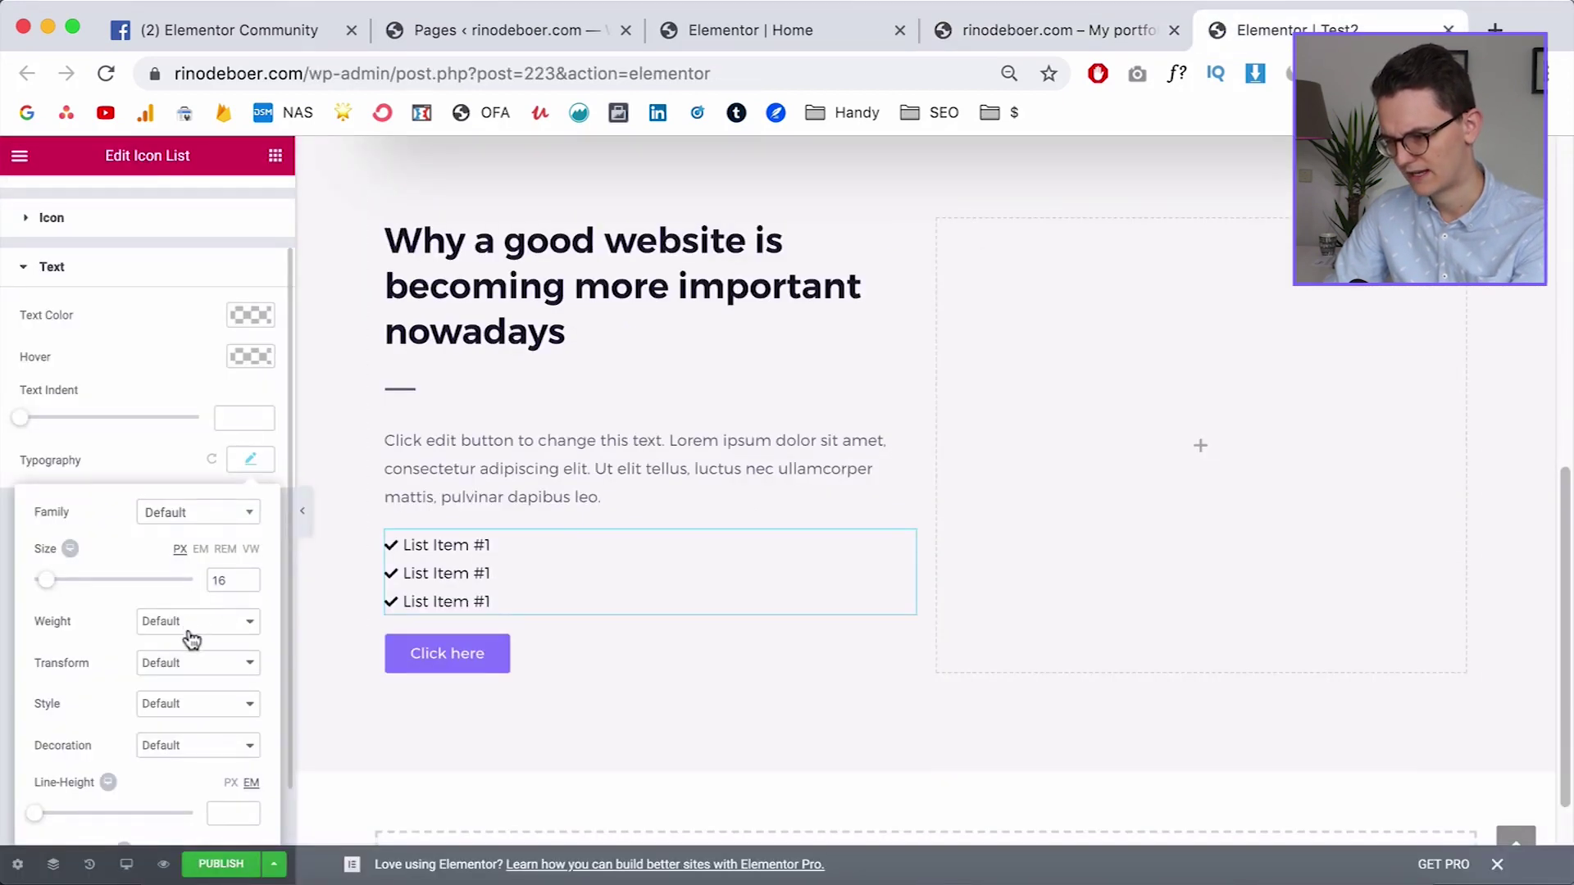
{"action": "left_click", "coordinate": [191, 639]}
{"action": "left_click", "coordinate": [182, 512]}
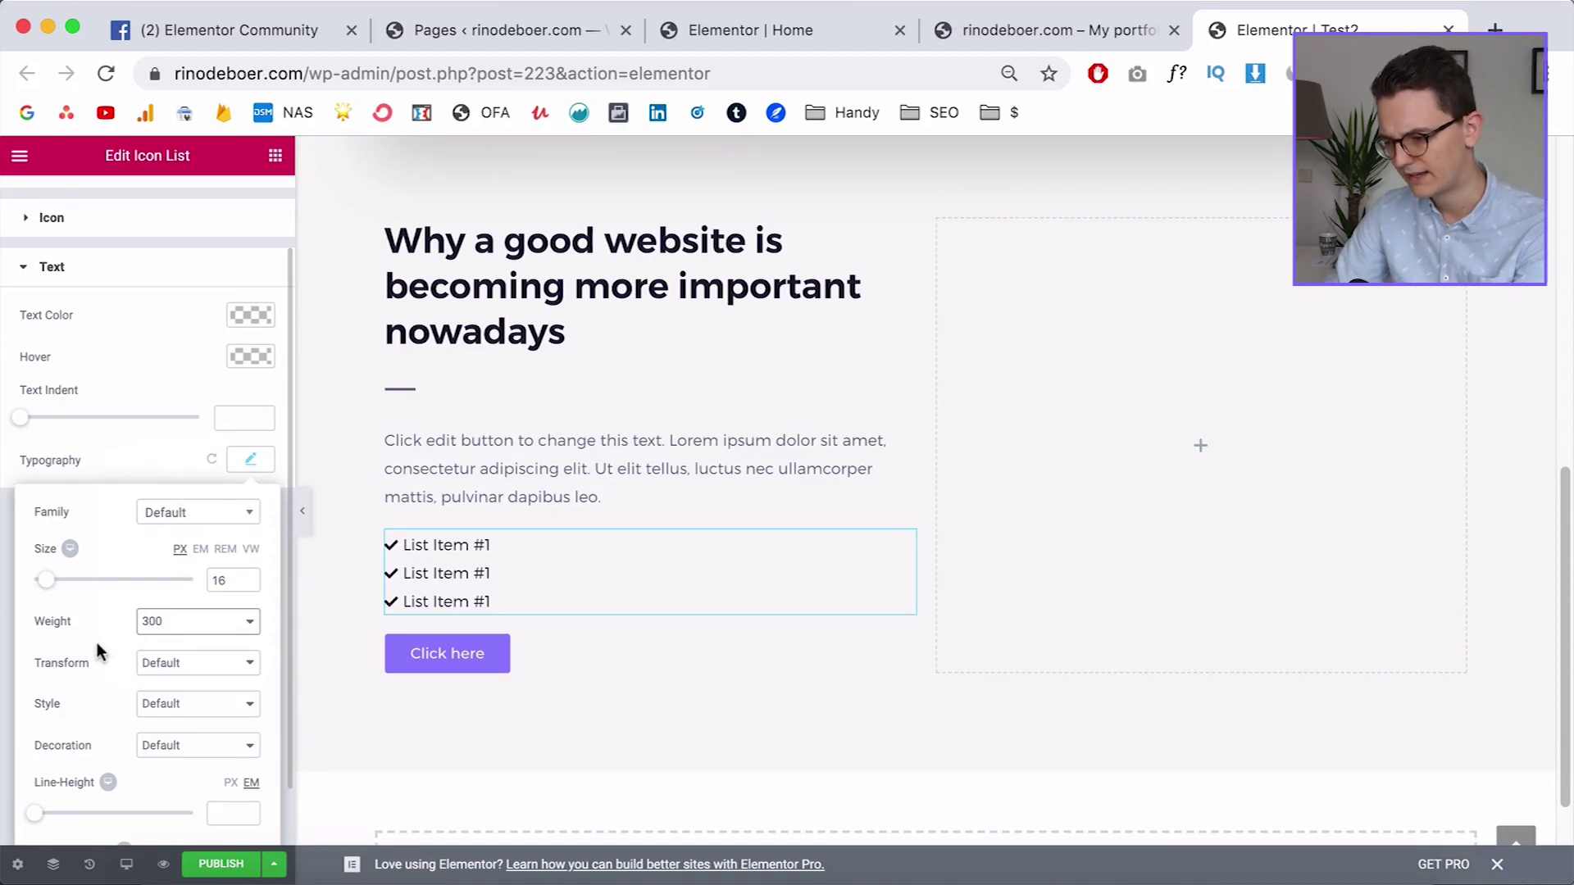
{"action": "left_click", "coordinate": [154, 454]}
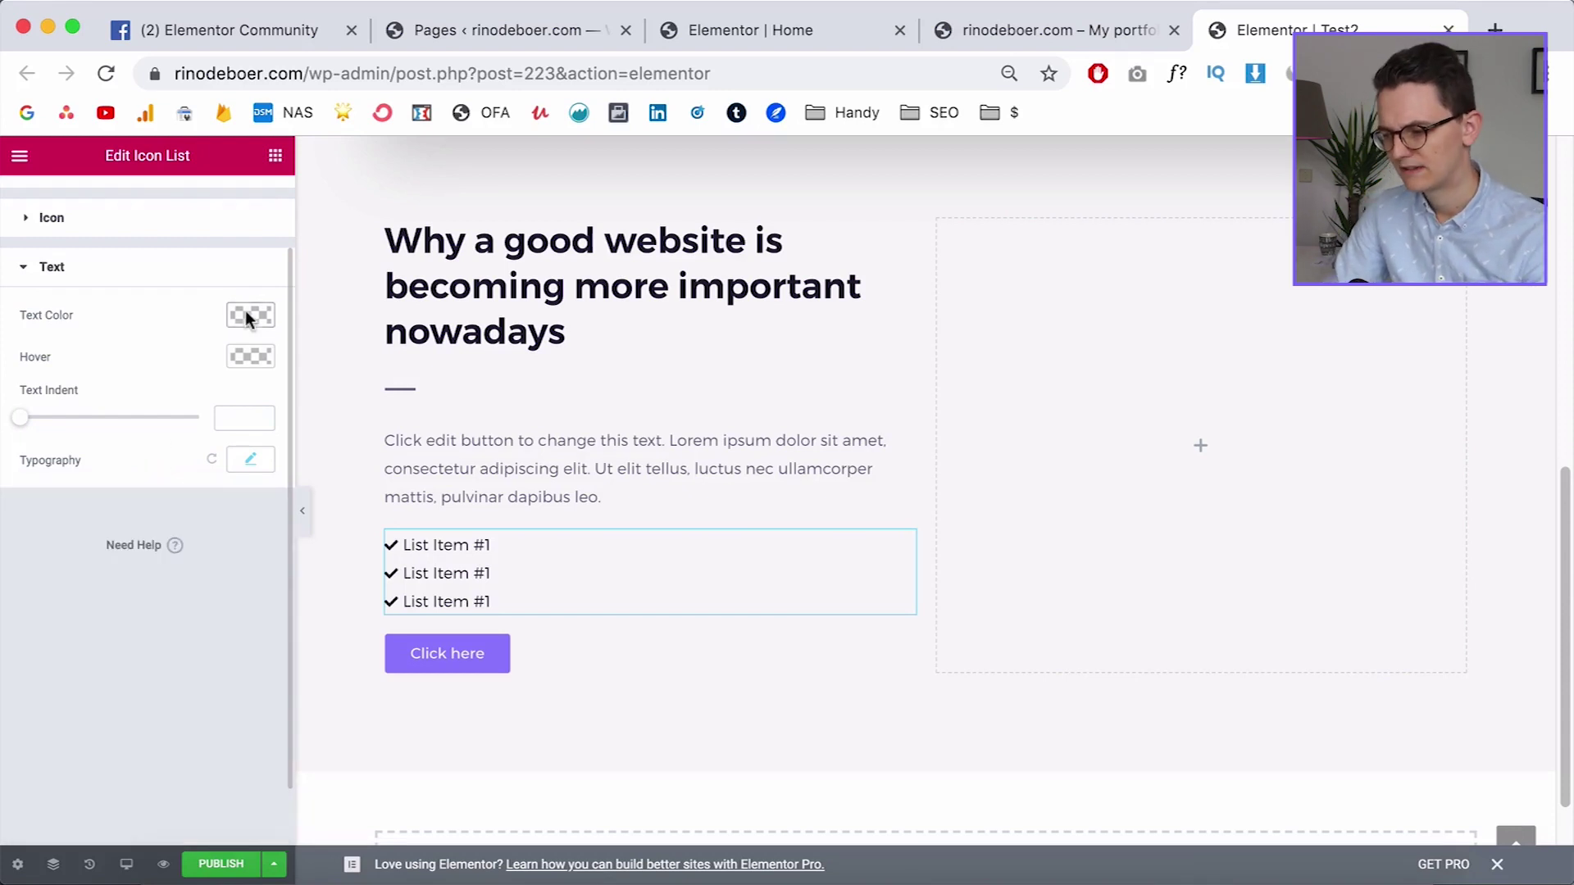
Set the list text colour to the dark grey preset #6b6780
{"action": "left_click", "coordinate": [248, 314]}
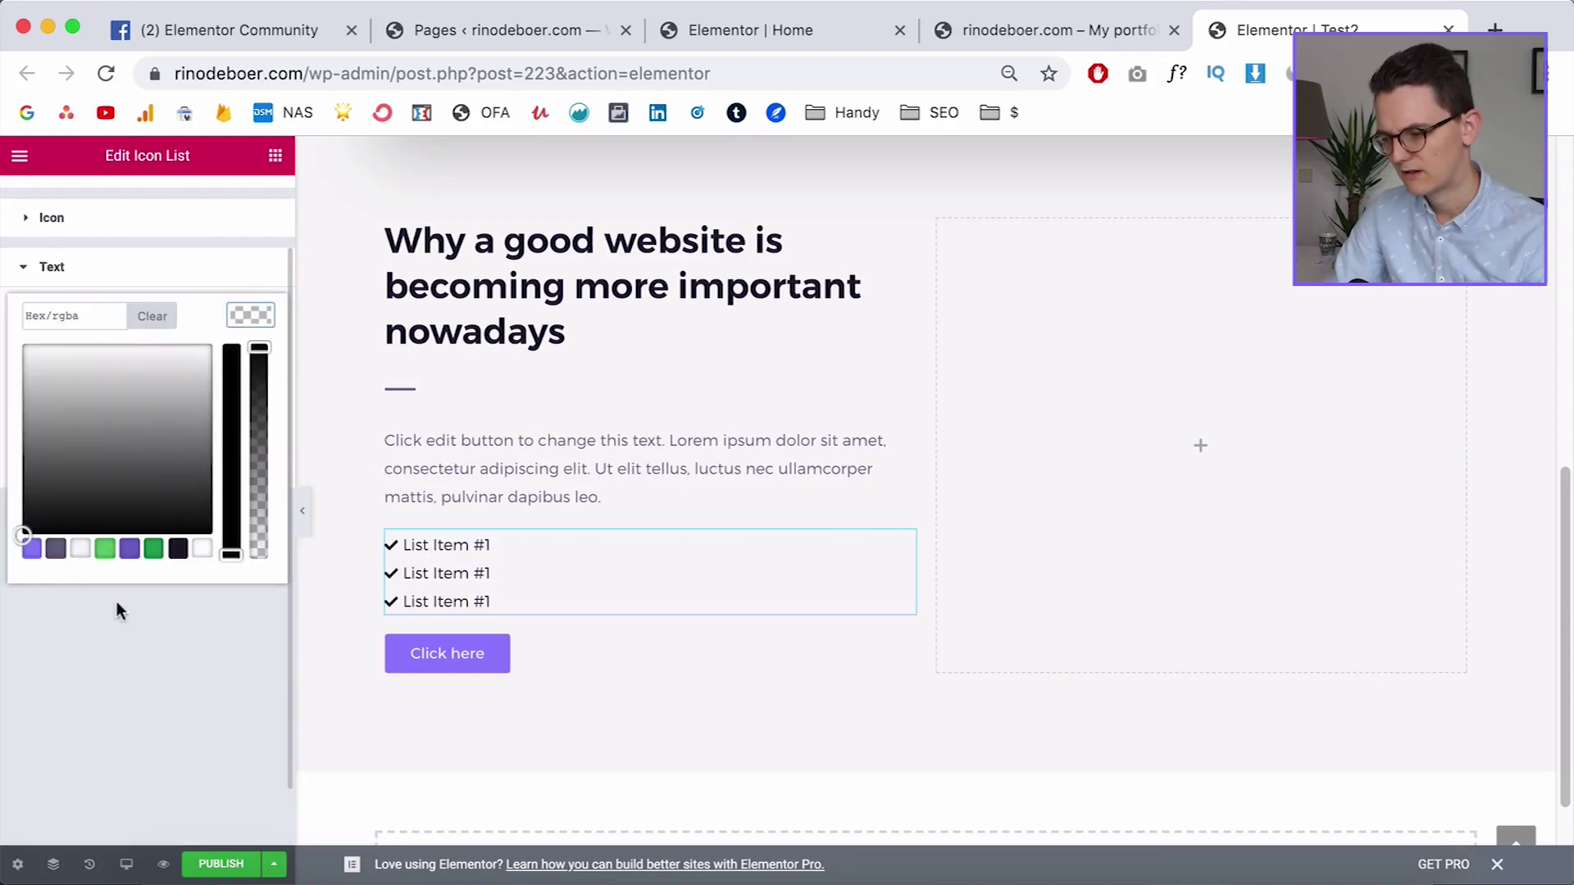
{"action": "left_click", "coordinate": [56, 550]}
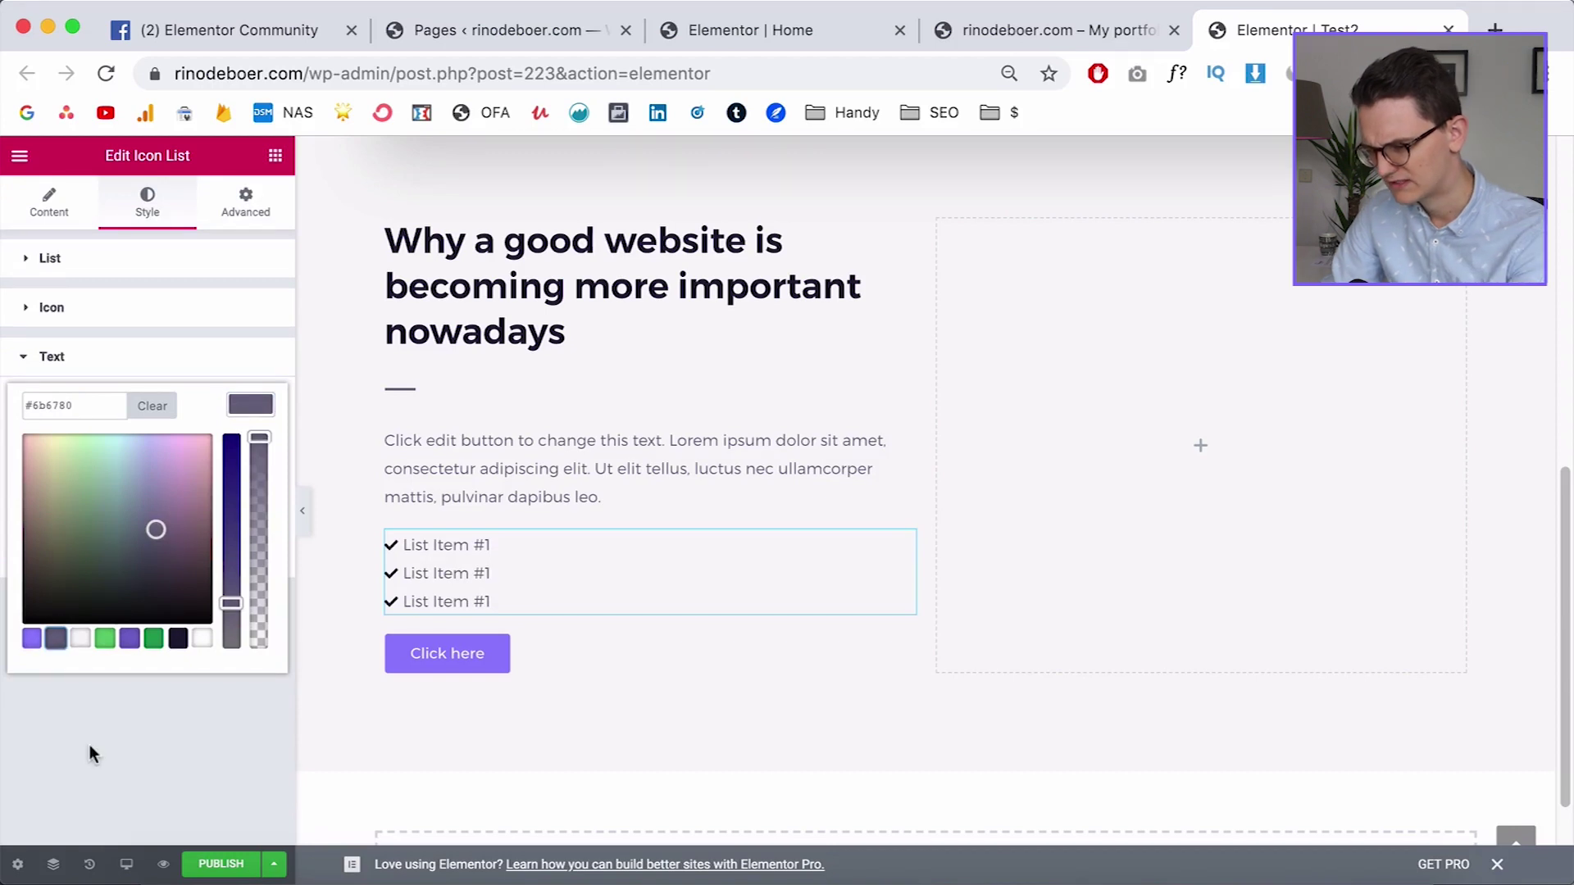
{"action": "left_click", "coordinate": [1069, 31]}
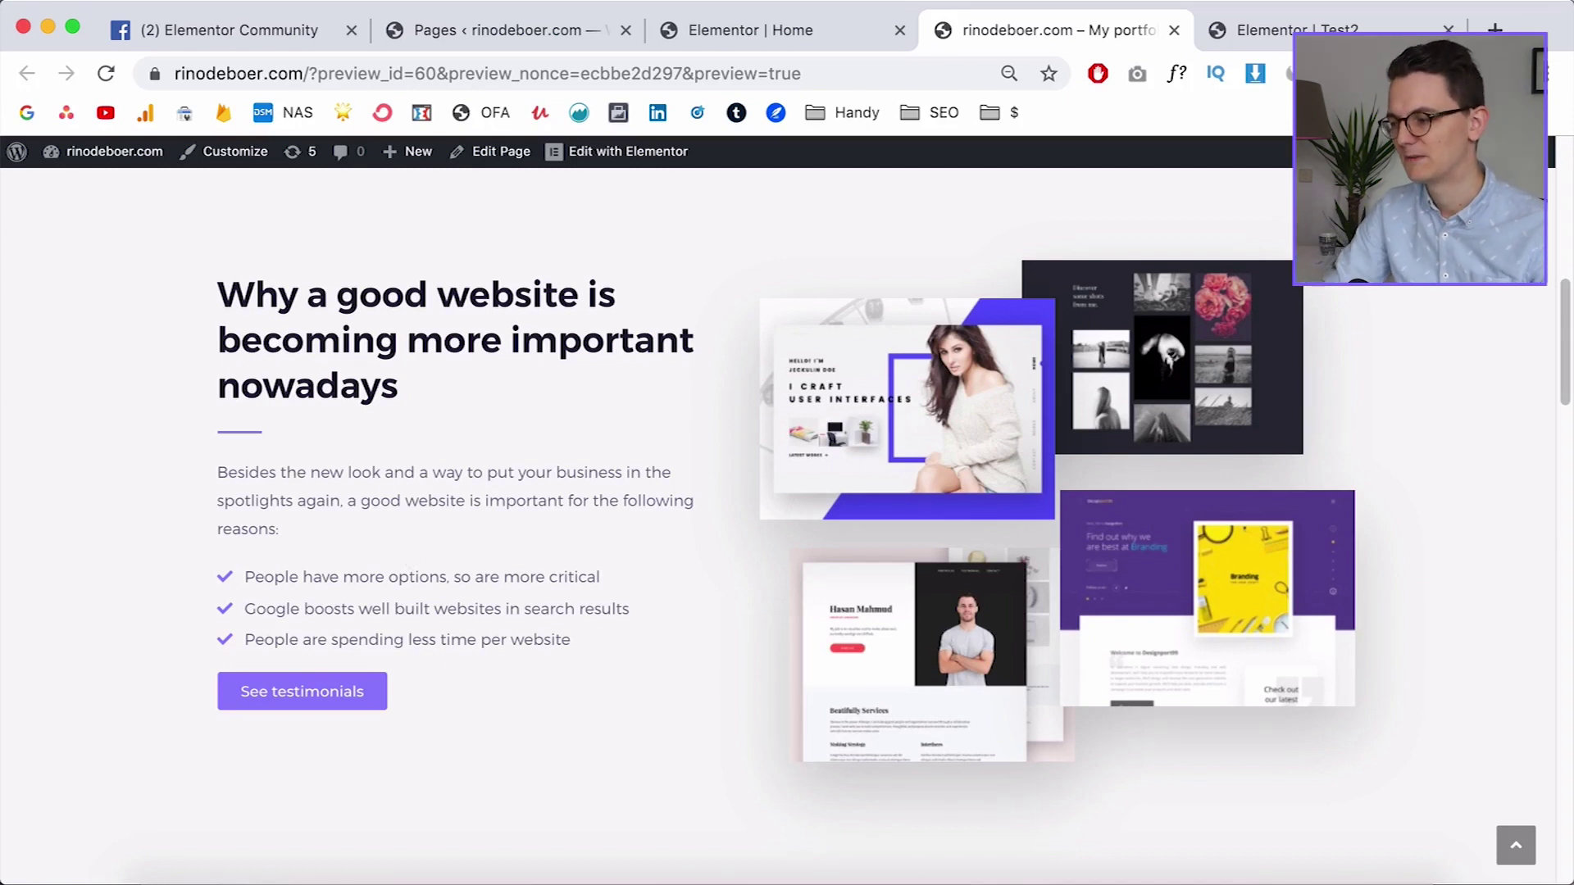
{"action": "left_click", "coordinate": [1279, 30]}
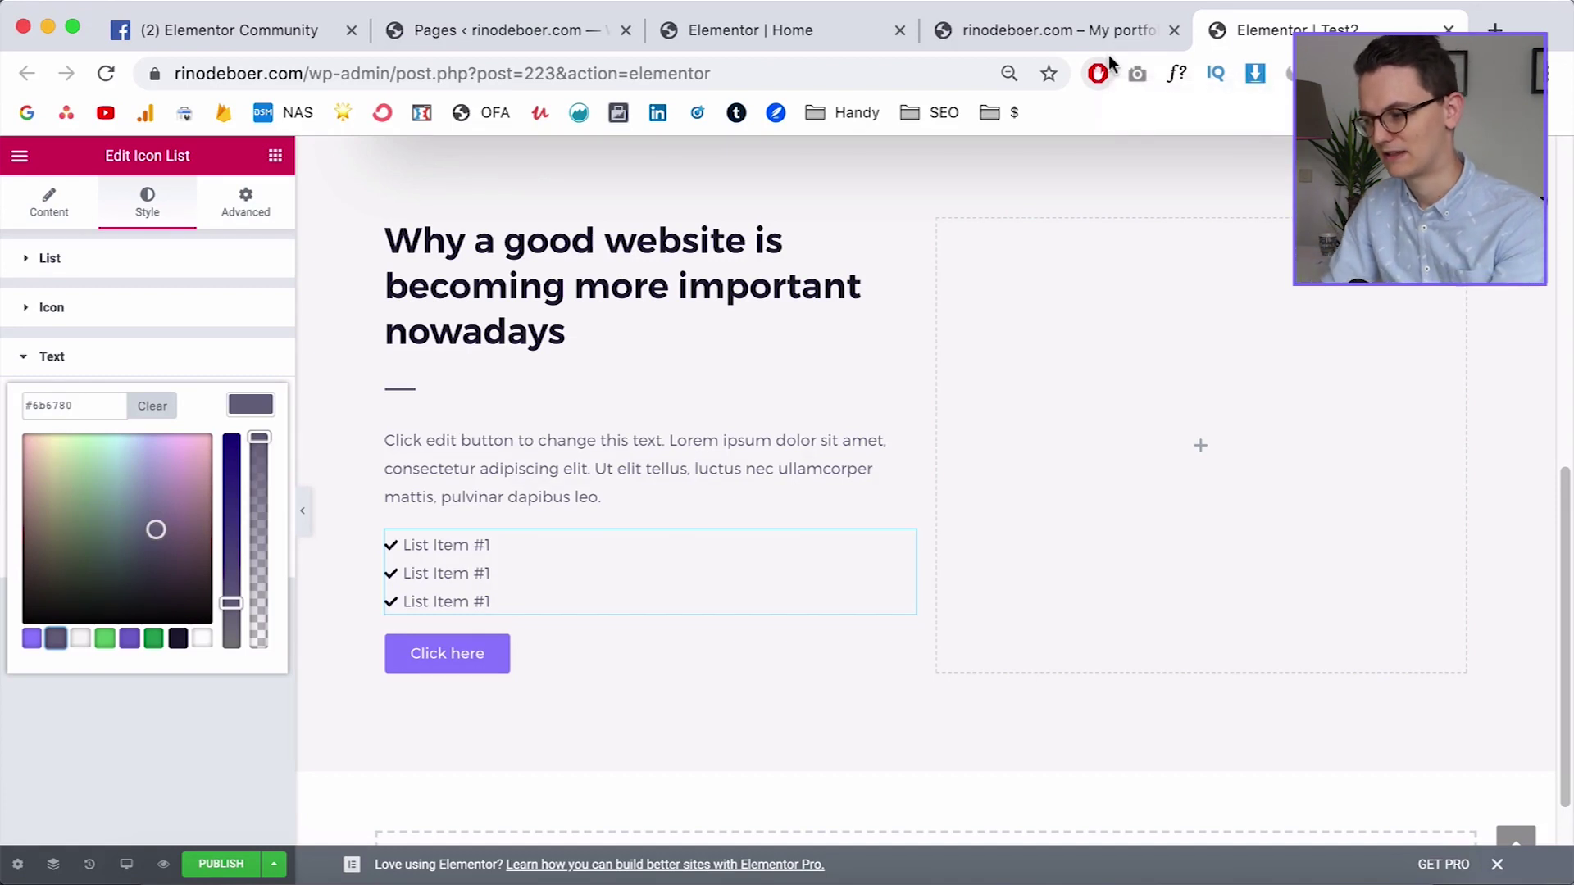
Verify the reference list text colour with WhatFont
{"action": "left_click", "coordinate": [1114, 25]}
{"action": "left_click", "coordinate": [1177, 74]}
{"action": "left_click", "coordinate": [494, 611]}
{"action": "scroll", "coordinate": [642, 697], "scroll_direction": "down", "scroll_amount": 1}
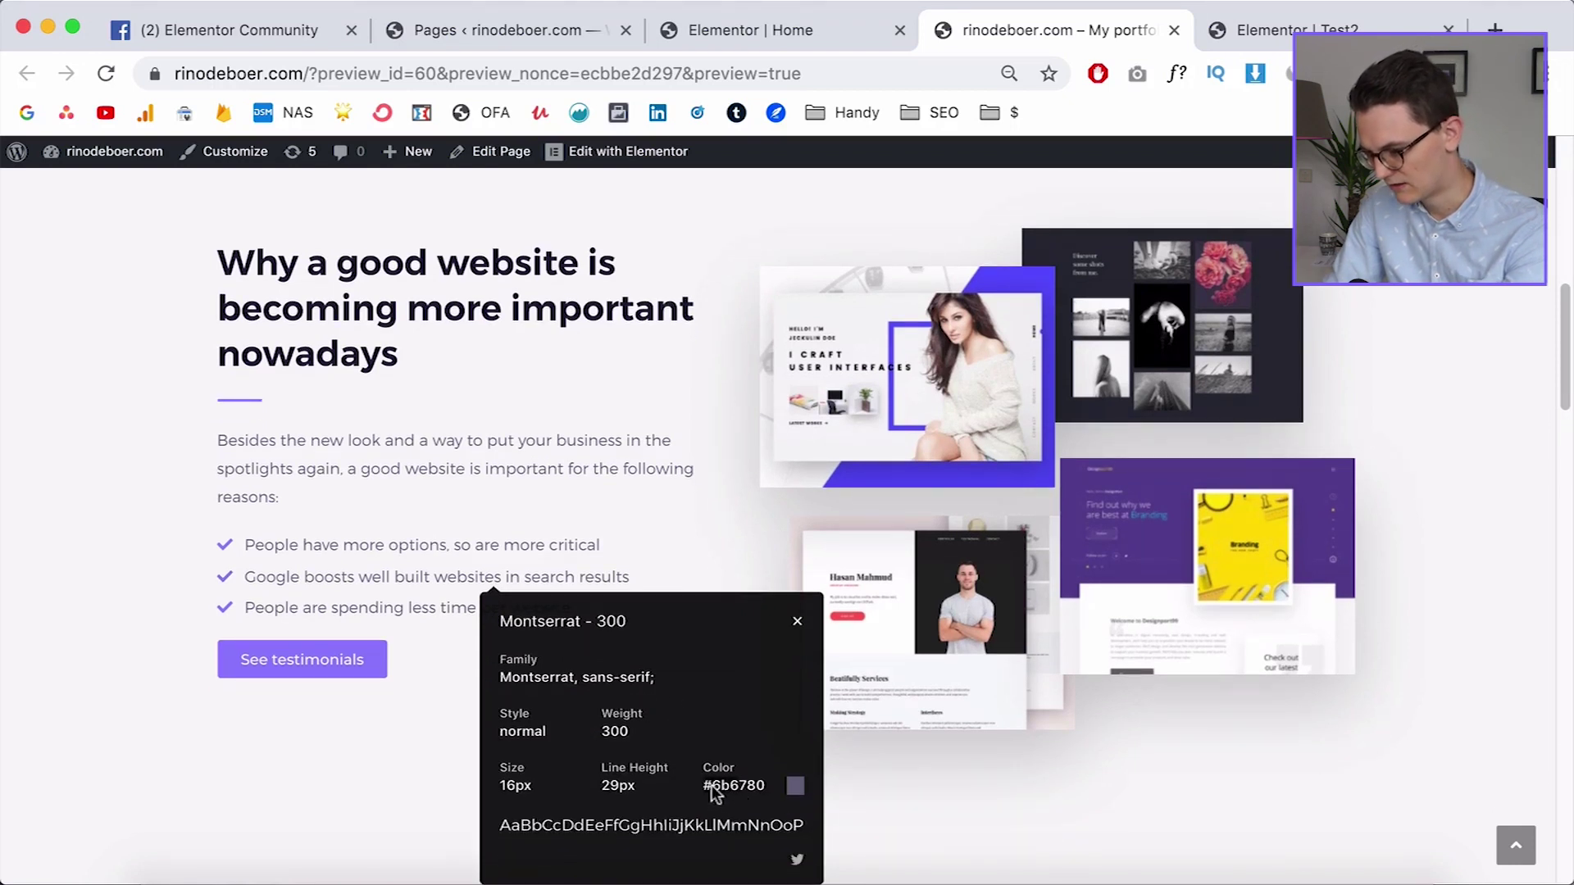
{"action": "left_click", "coordinate": [1254, 30]}
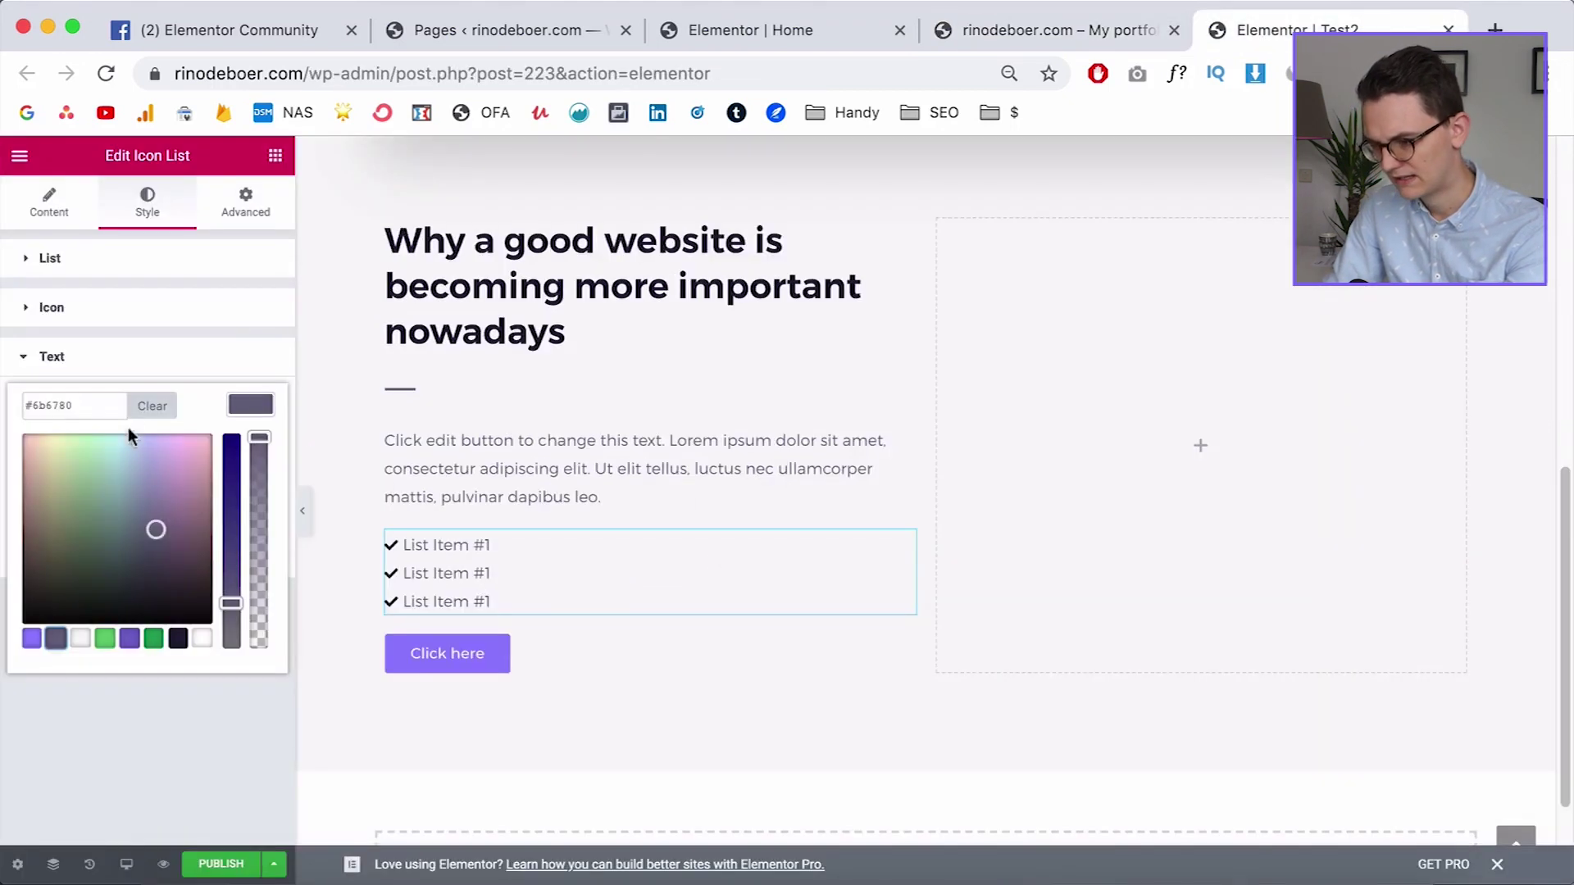
{"action": "left_click", "coordinate": [244, 405]}
{"action": "left_click", "coordinate": [107, 311]}
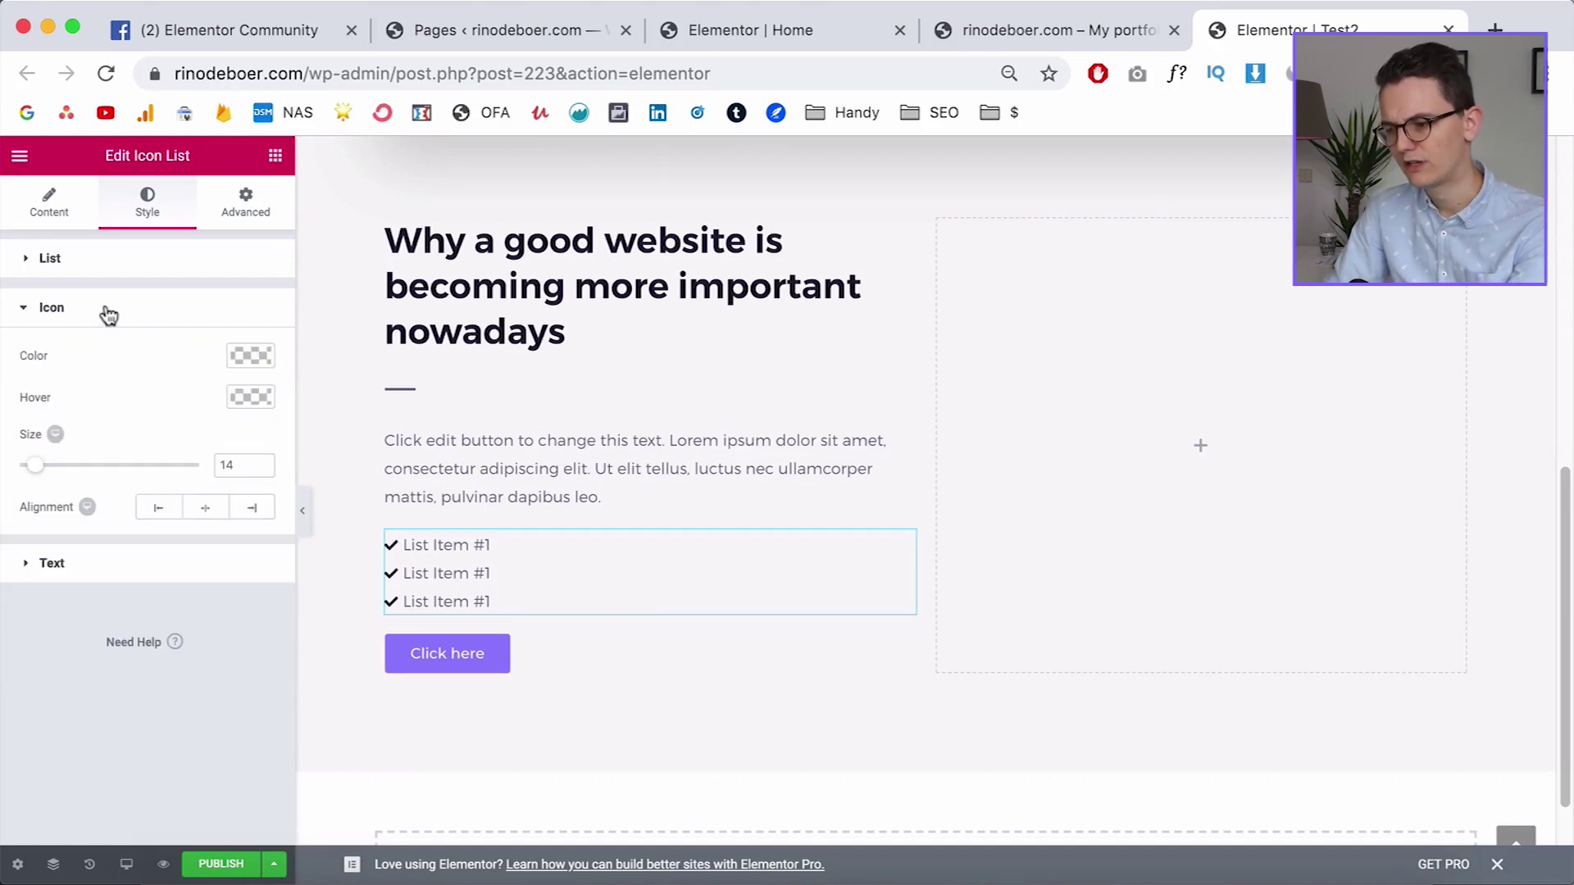
Make the check icons purple at size 16 and indent the list text 12 px
{"action": "left_click", "coordinate": [245, 355]}
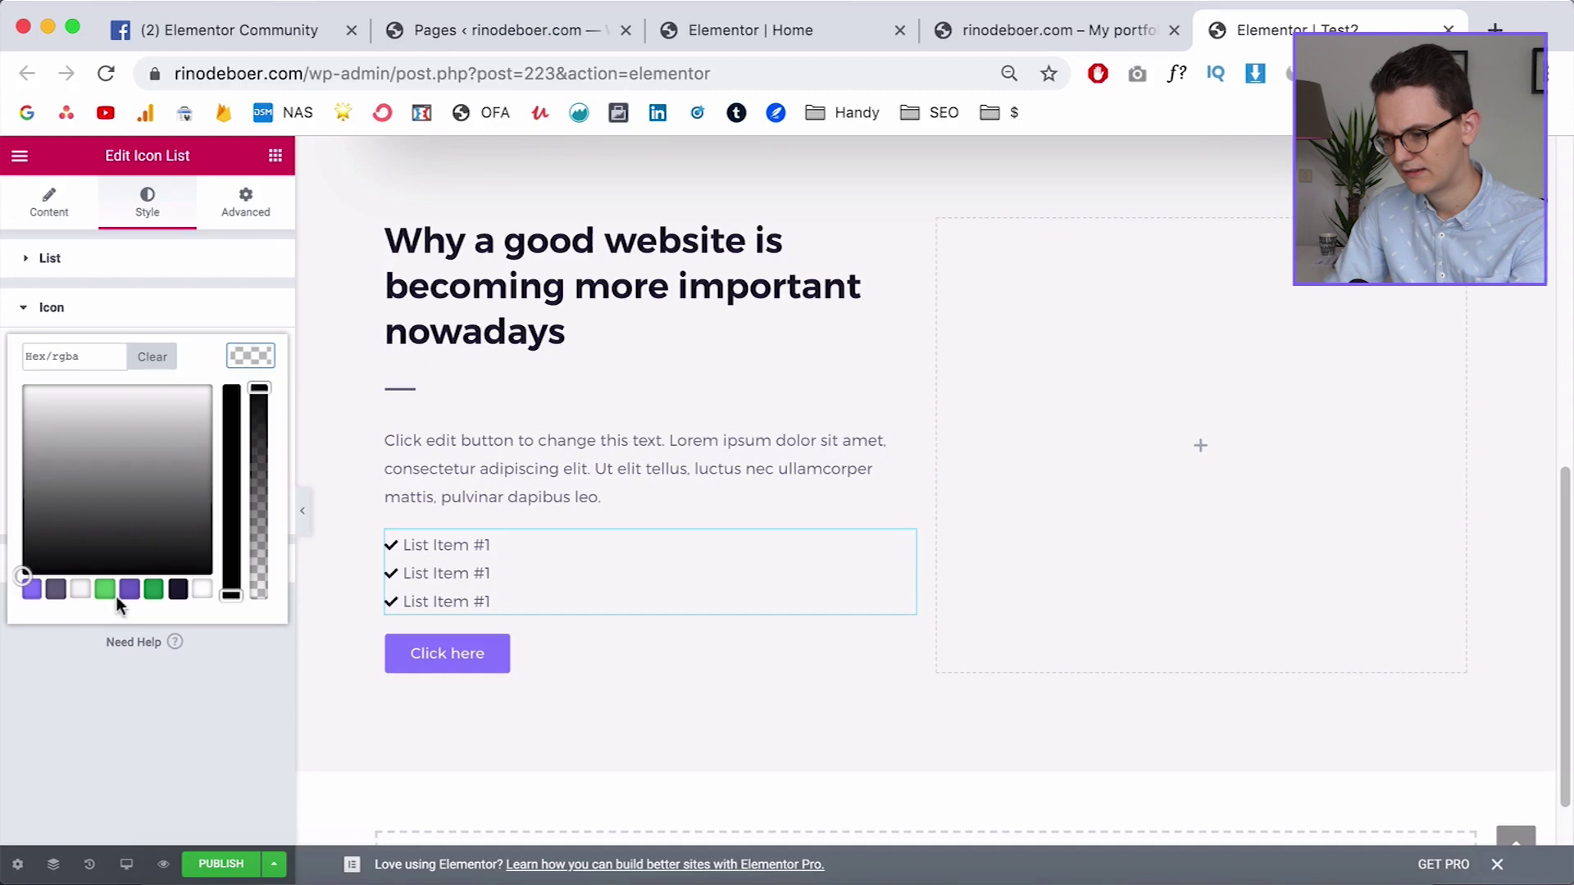
{"action": "left_click", "coordinate": [32, 590]}
{"action": "left_click", "coordinate": [57, 703]}
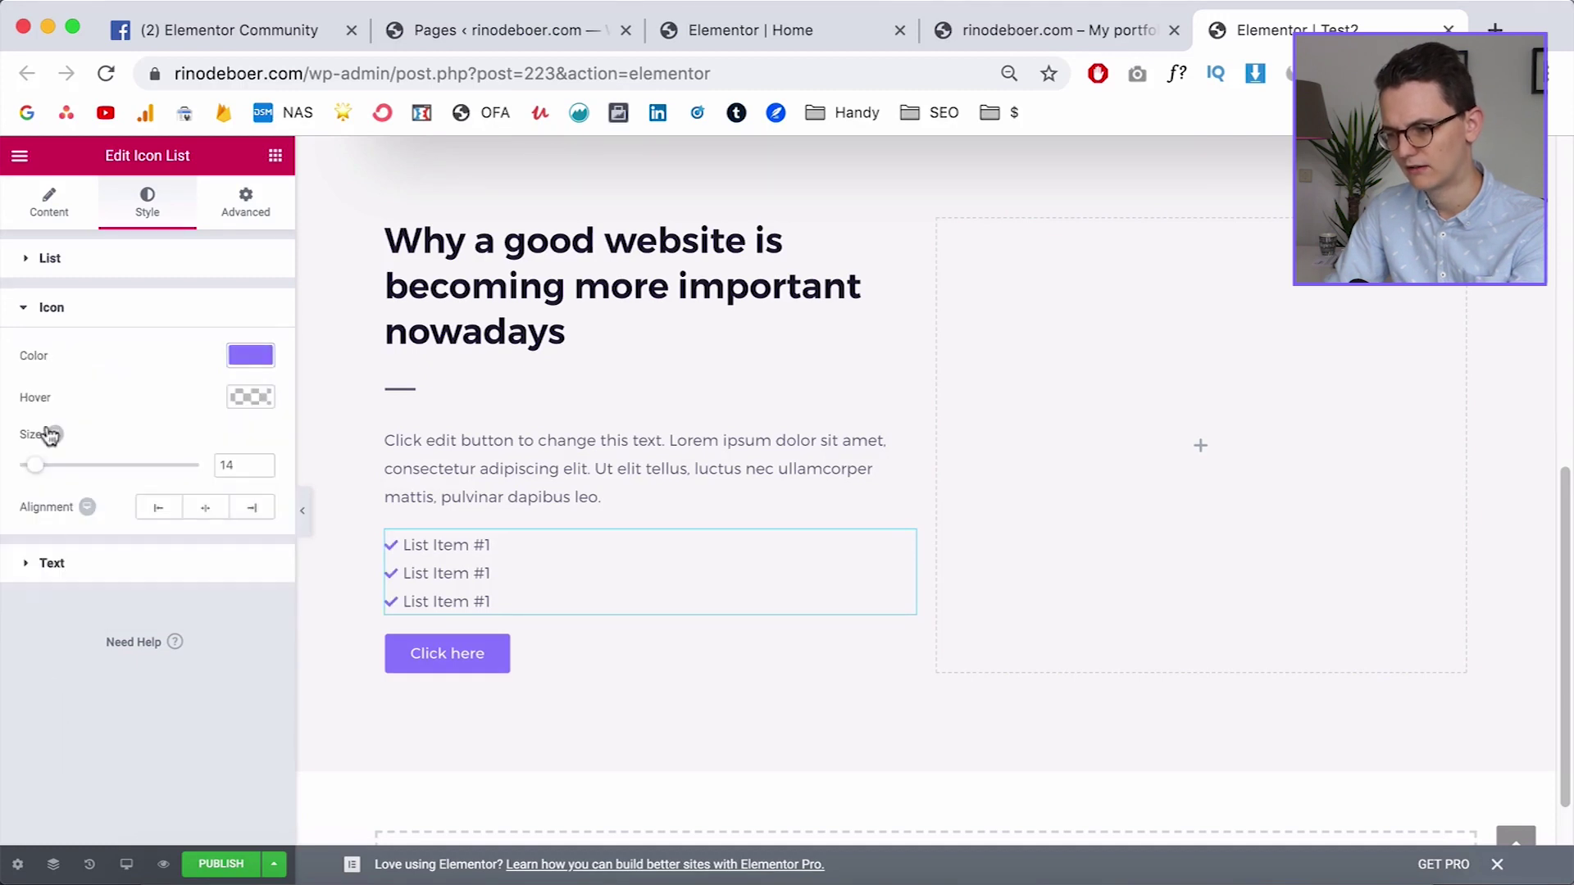
{"action": "left_click", "coordinate": [262, 461]}
{"action": "left_click", "coordinate": [262, 461]}
{"action": "left_click", "coordinate": [262, 460]}
{"action": "left_click", "coordinate": [262, 460]}
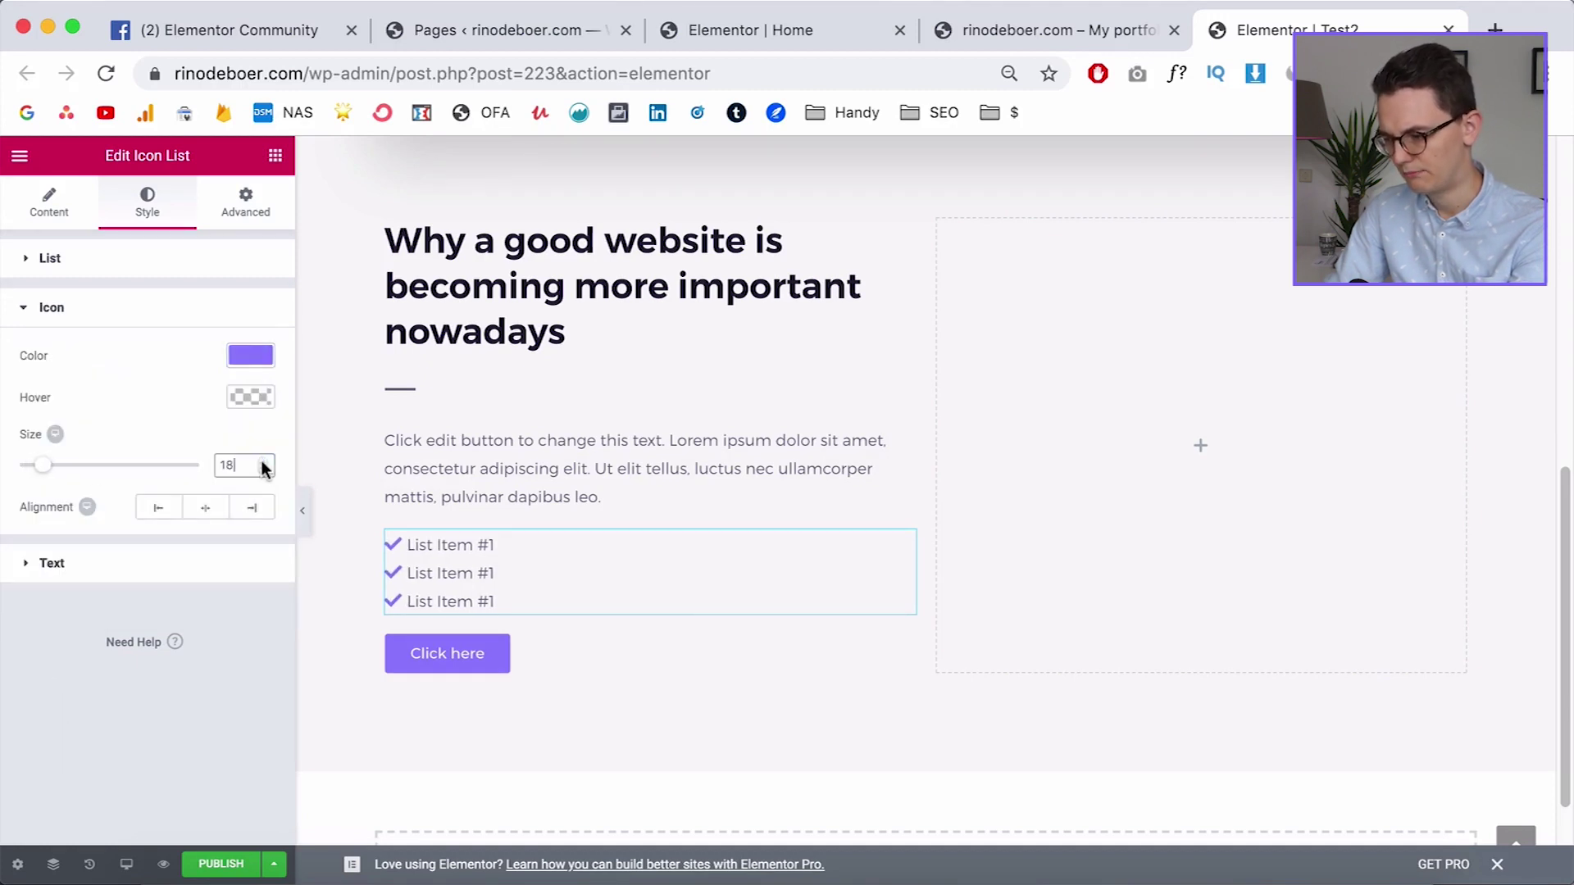
{"action": "left_click", "coordinate": [73, 574]}
{"action": "left_click_drag", "start_coordinate": [23, 512], "coordinate": [70, 523]}
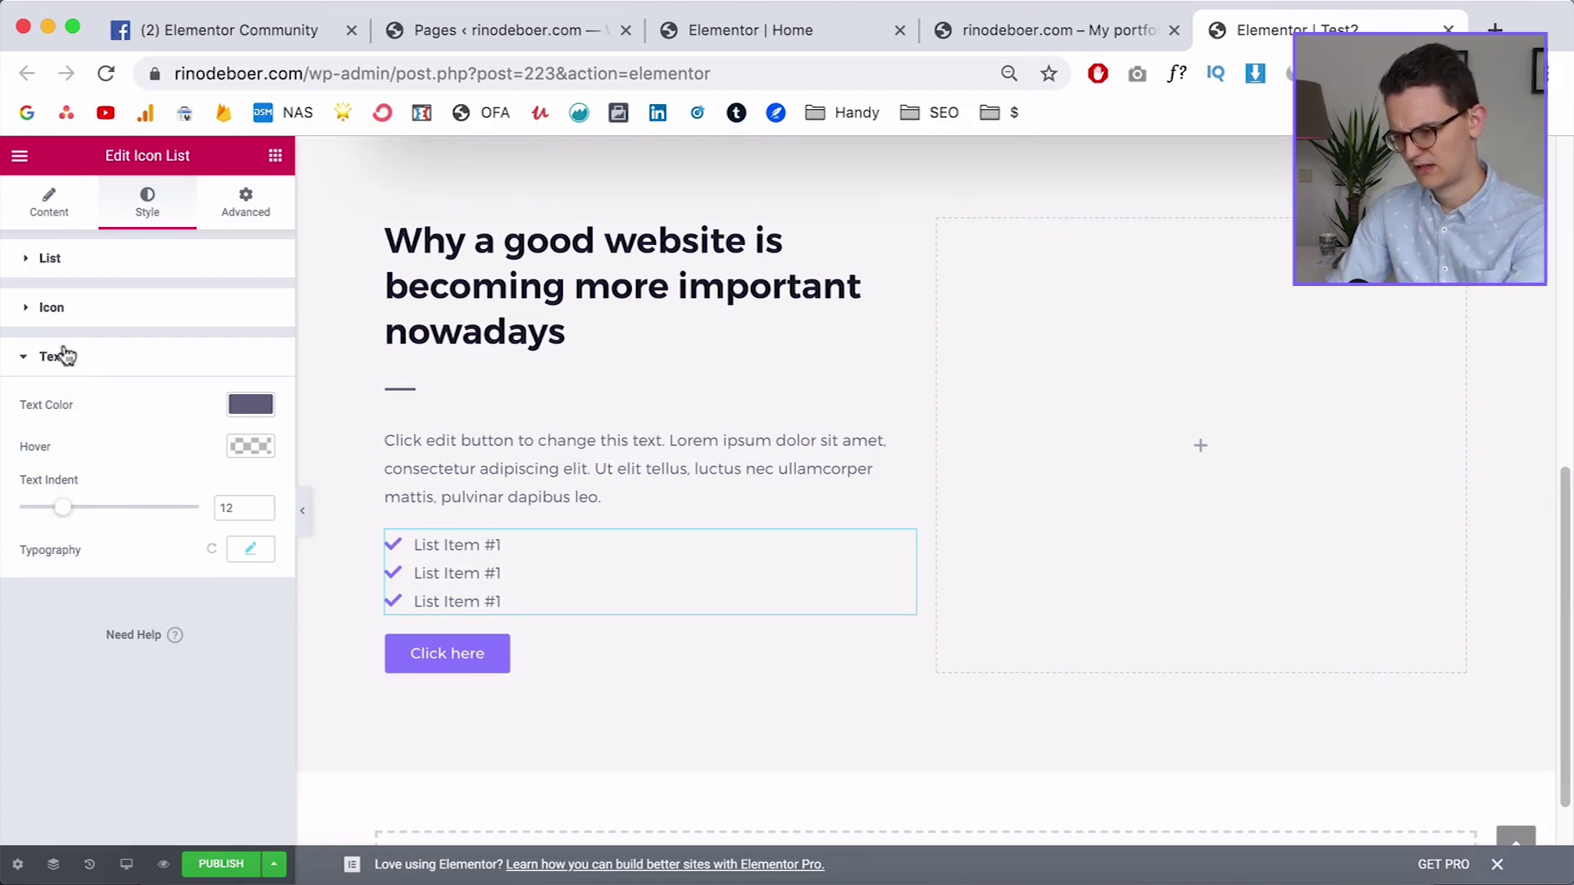
{"action": "left_click", "coordinate": [69, 310]}
{"action": "left_click", "coordinate": [262, 462]}
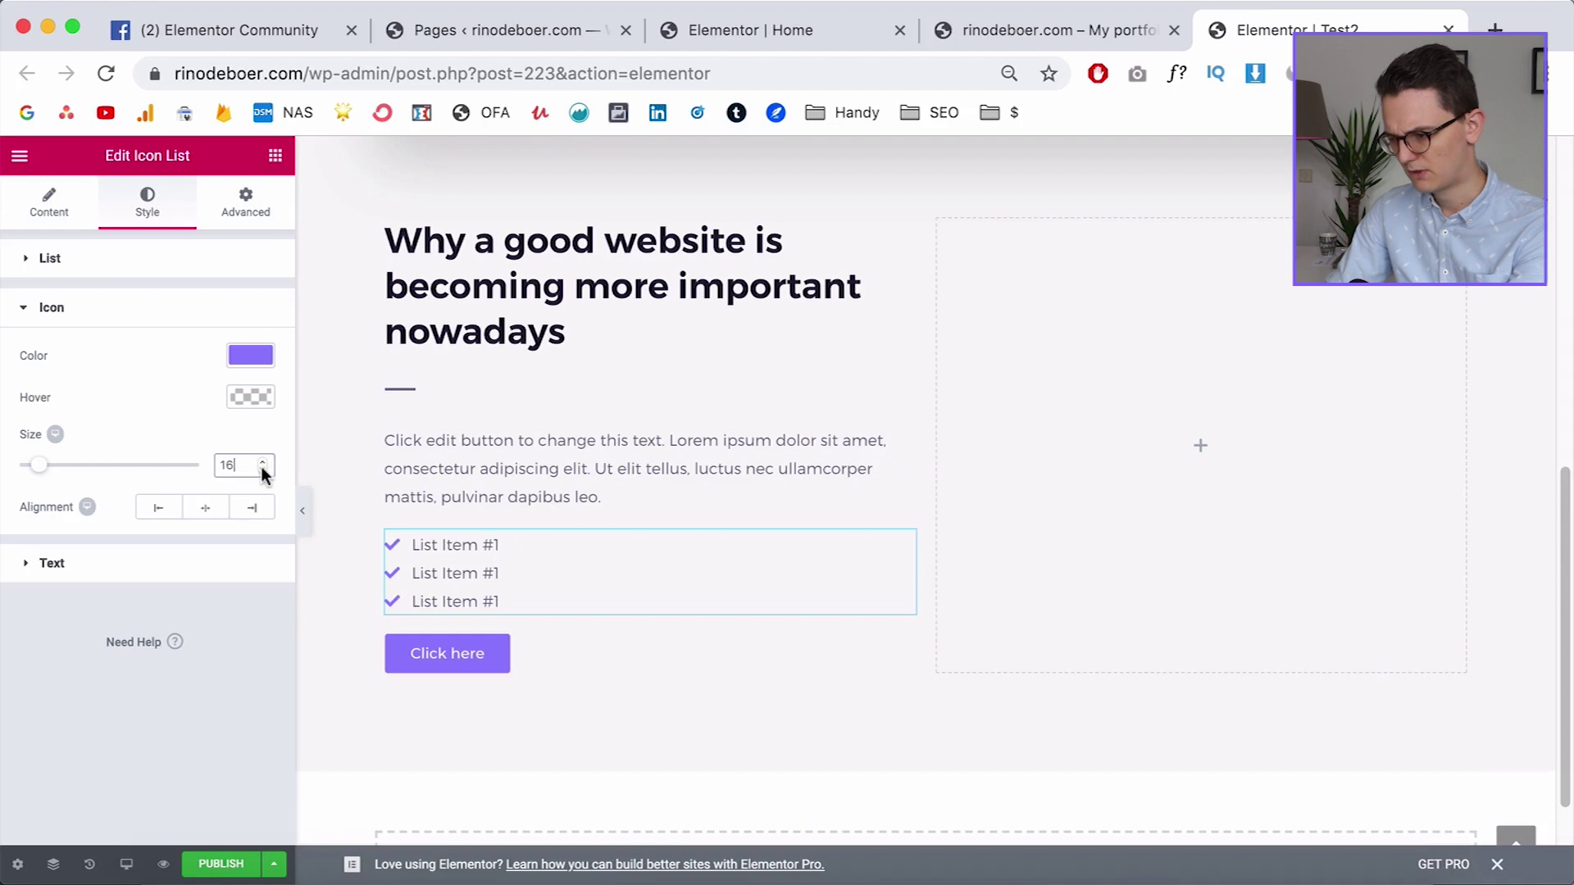
{"action": "scroll", "coordinate": [323, 563], "scroll_direction": "down", "scroll_amount": 2}
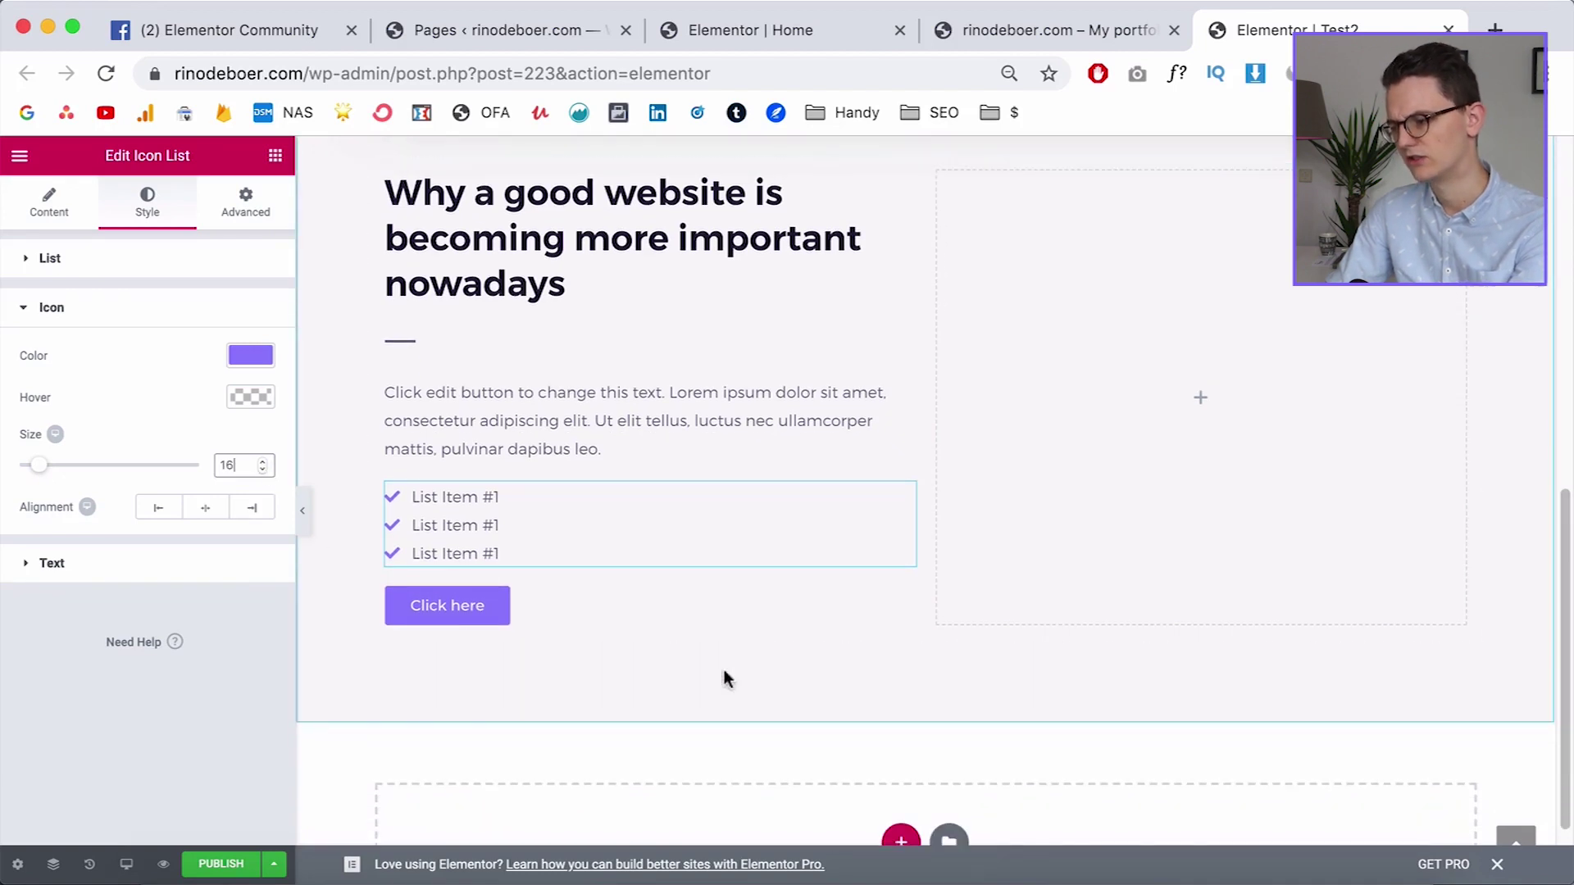
Copy the intro paragraph from the reference site
{"action": "key", "text": "ctrl+shift+Tab"}
{"action": "left_click_drag", "start_coordinate": [283, 497], "coordinate": [296, 410]}
{"action": "key", "text": "ctrl+c"}
{"action": "key", "text": "ctrl+Tab"}
Replace the placeholder Lorem text with the pasted 'Besides the new look…' paragraph
{"action": "left_click", "coordinate": [544, 446]}
{"action": "left_click", "coordinate": [49, 203]}
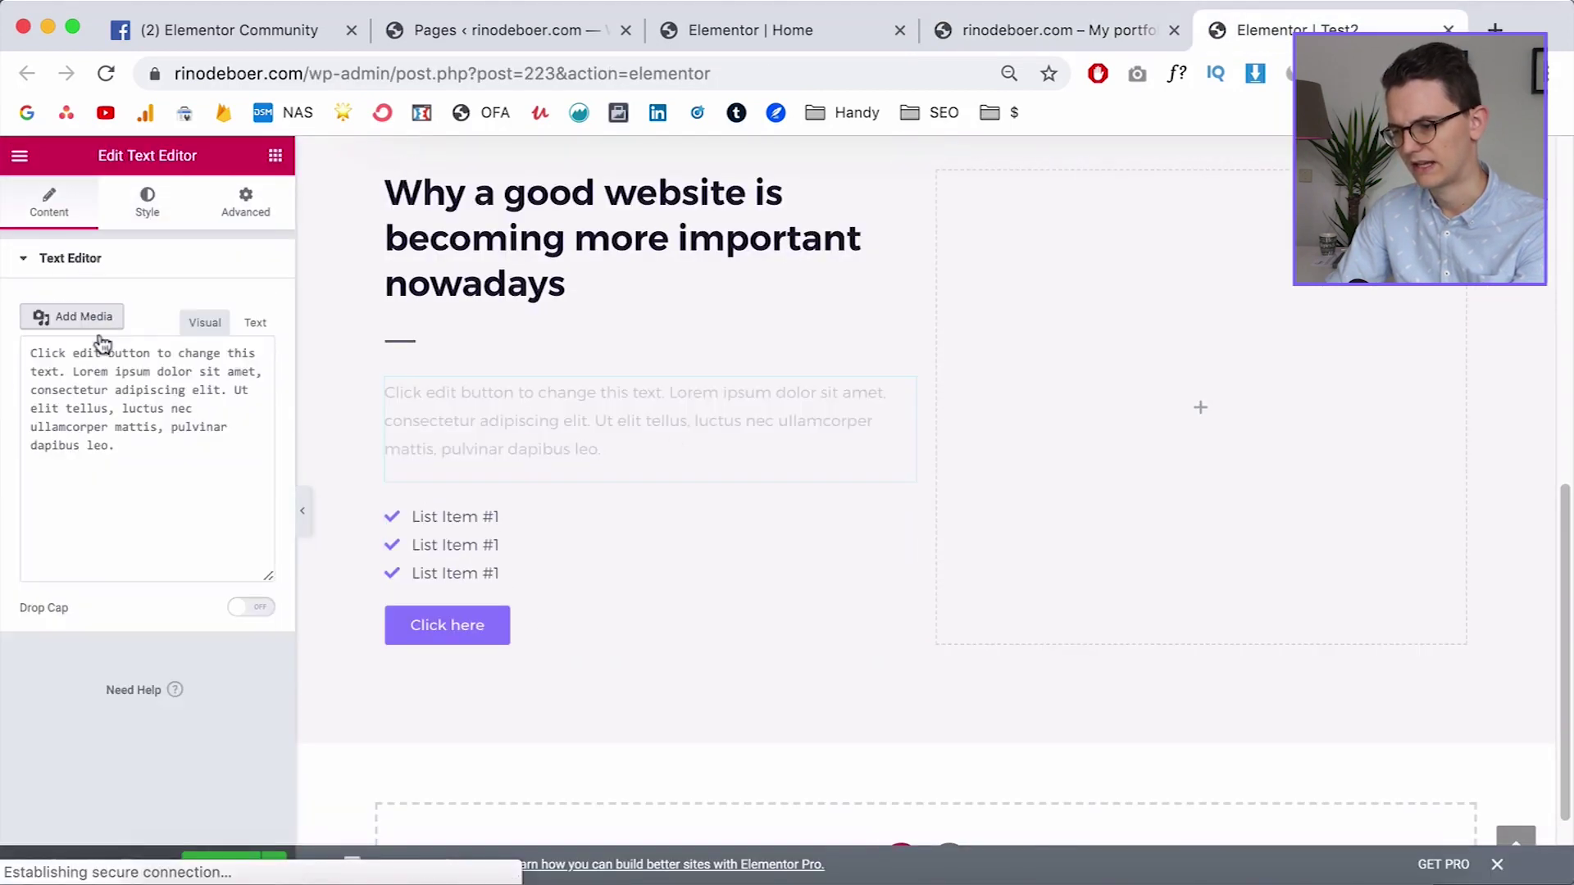
{"action": "left_click", "coordinate": [119, 476]}
{"action": "key", "text": "ctrl+a"}
{"action": "key", "text": "ctrl+v"}
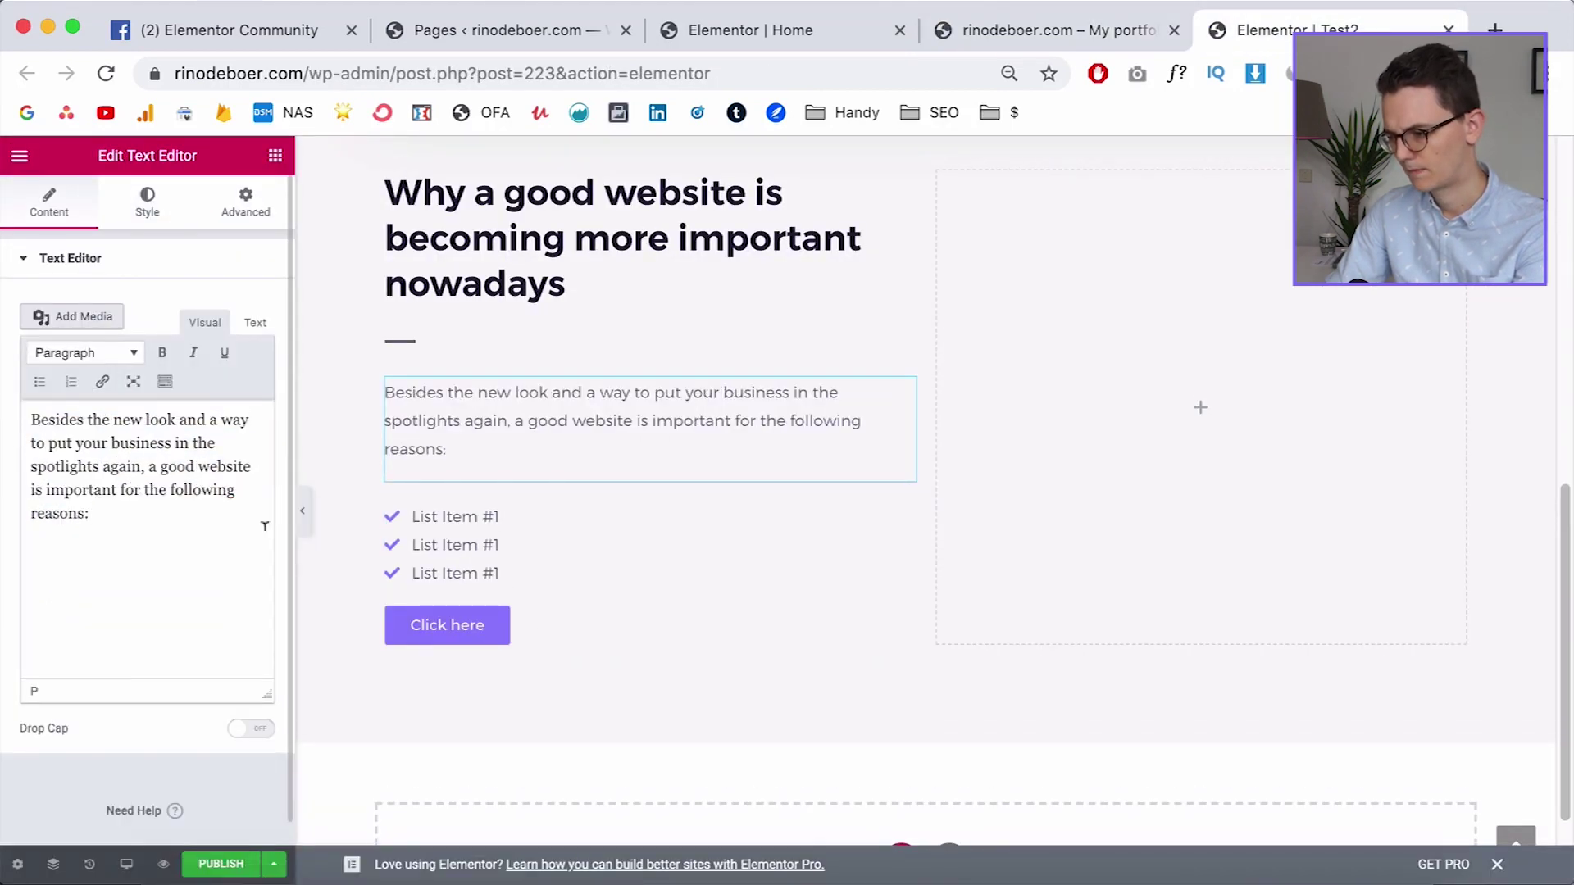
{"action": "scroll", "coordinate": [426, 443], "scroll_direction": "down", "scroll_amount": 1}
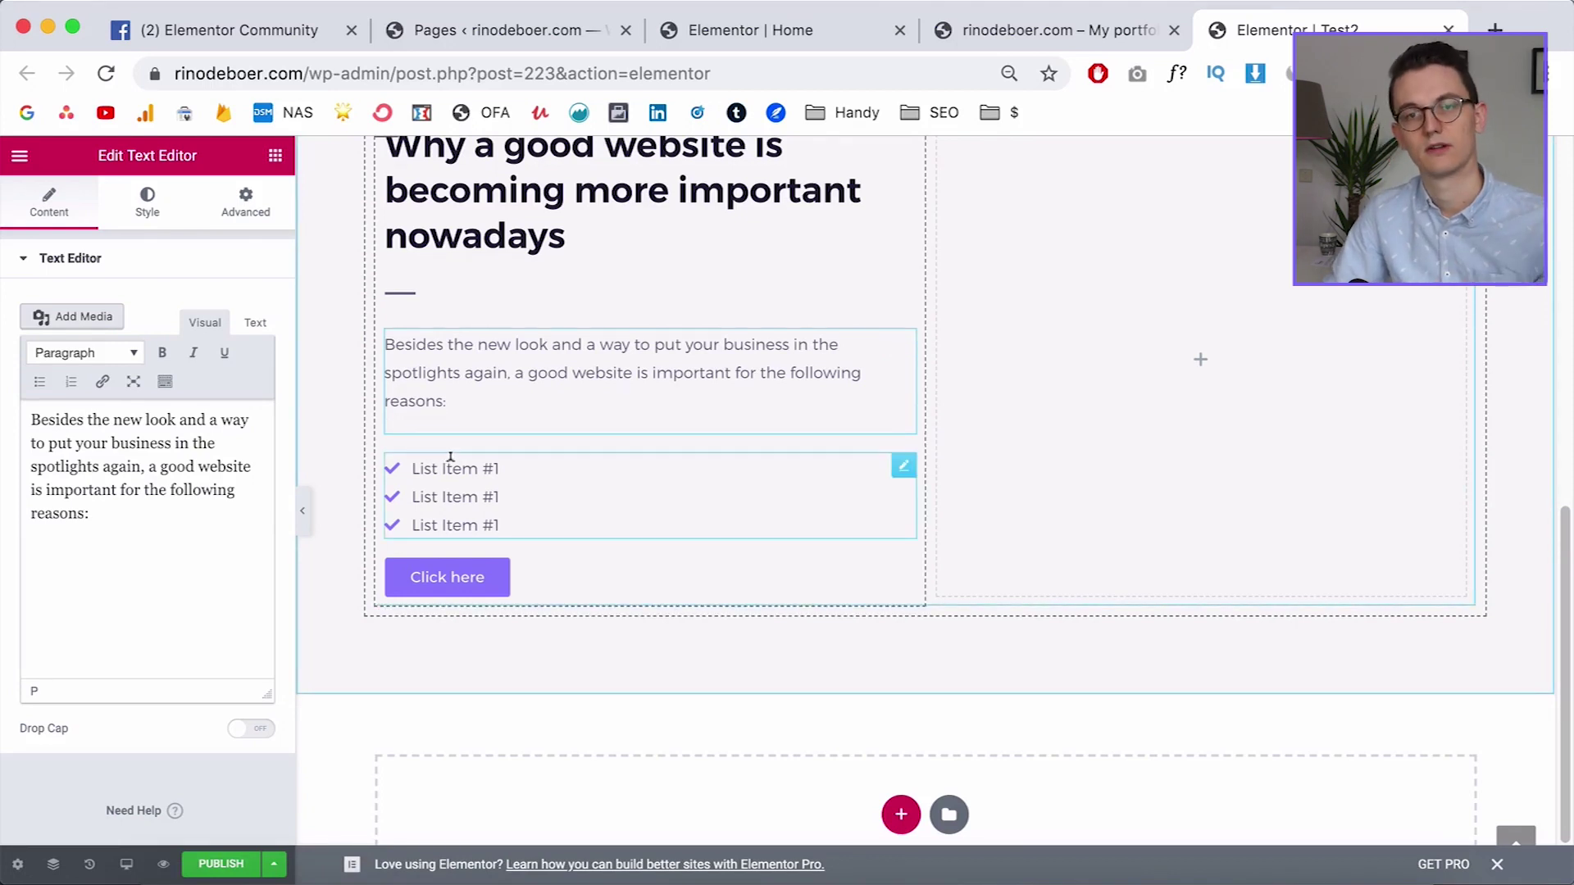
Unlink the paragraph margins and set the bottom margin to -20
{"action": "left_click", "coordinate": [250, 215]}
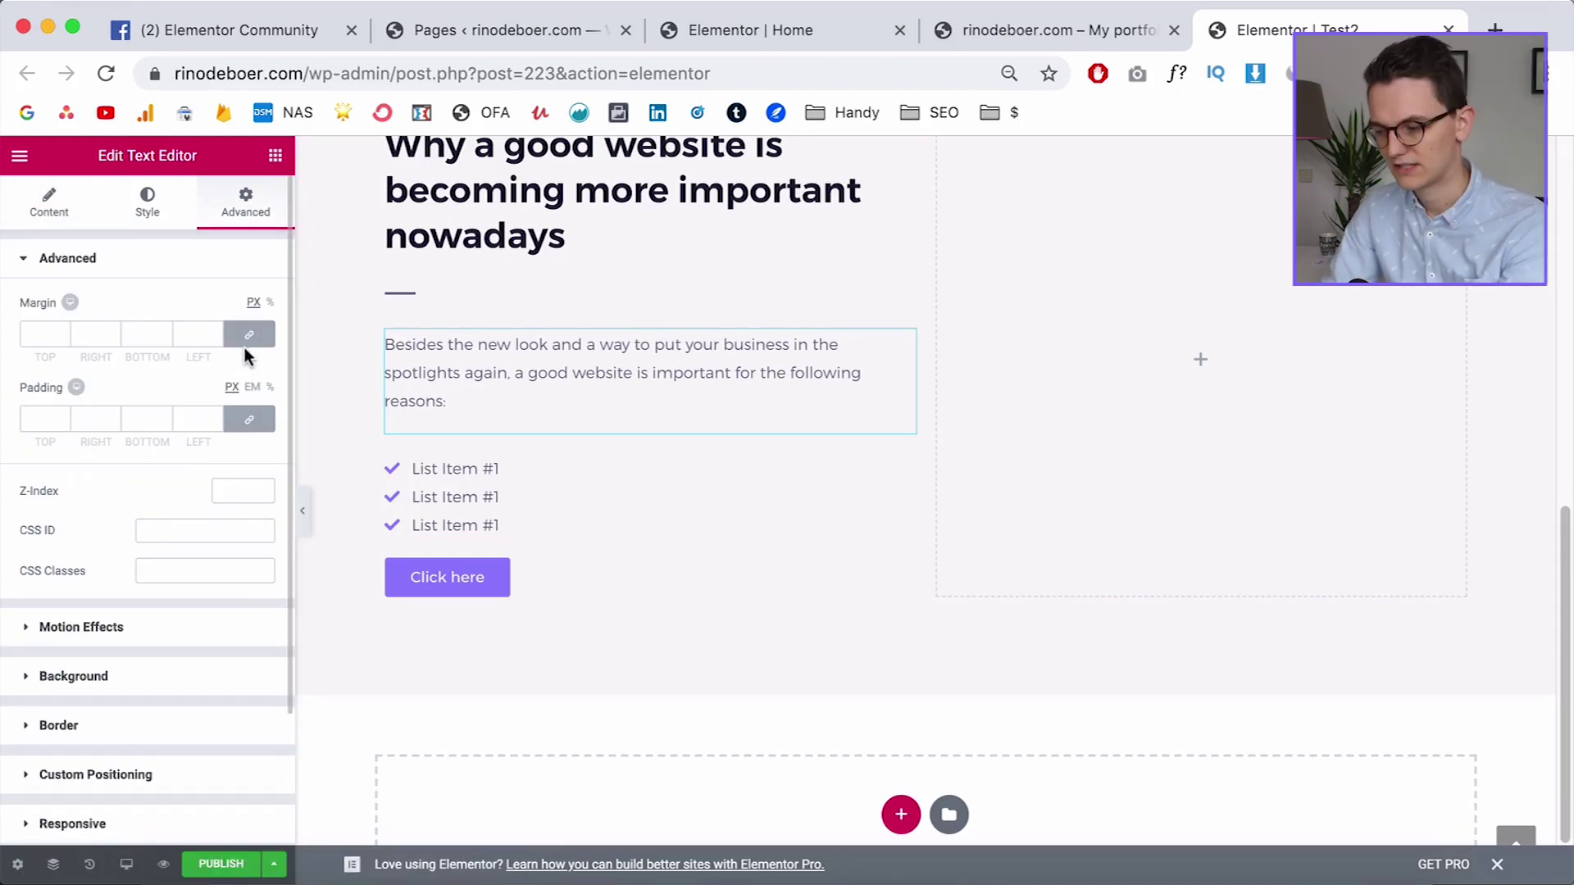
{"action": "left_click", "coordinate": [249, 335]}
{"action": "left_click", "coordinate": [151, 335]}
{"action": "type", "text": "-20"}
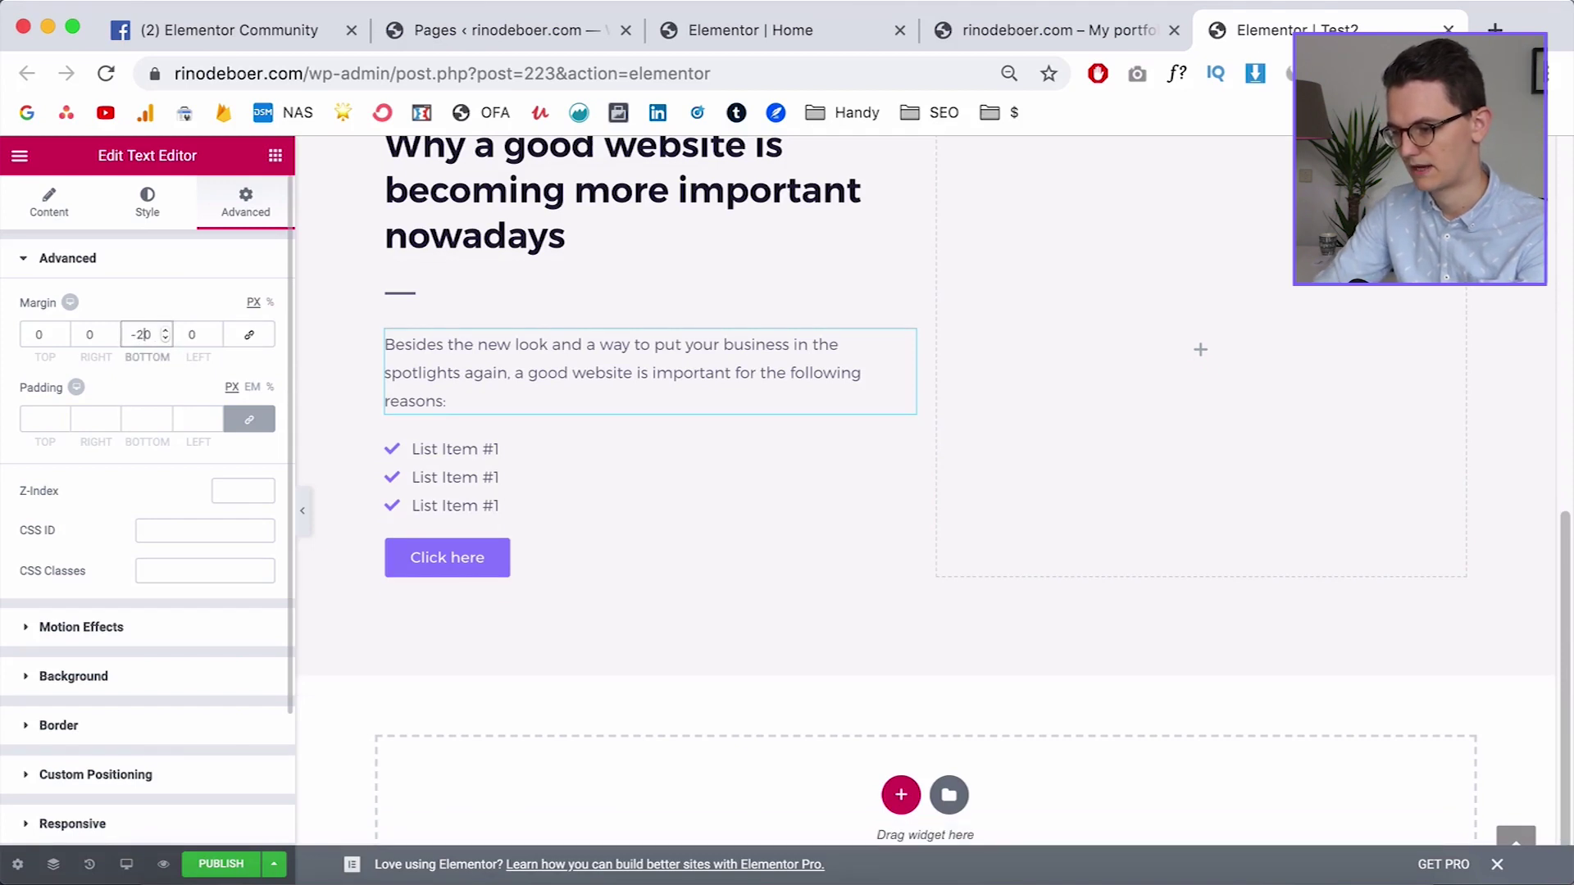
{"action": "scroll", "coordinate": [379, 401], "scroll_direction": "up", "scroll_amount": 2}
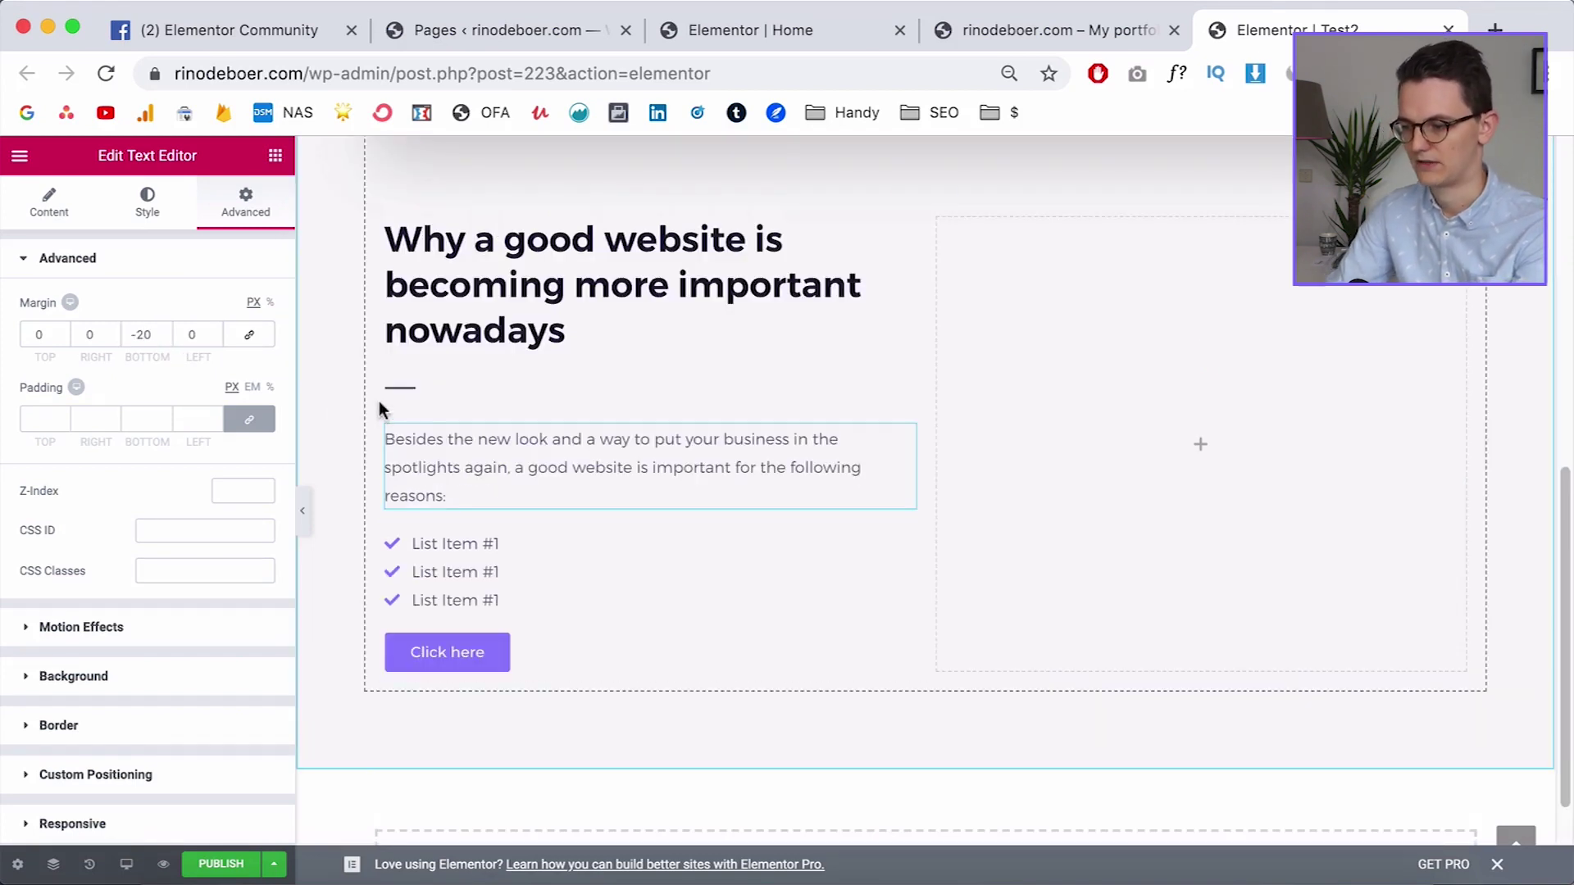
Make the heading divider purple (#9482ff), widen it to 8, and publish Test2
{"action": "left_click", "coordinate": [452, 381]}
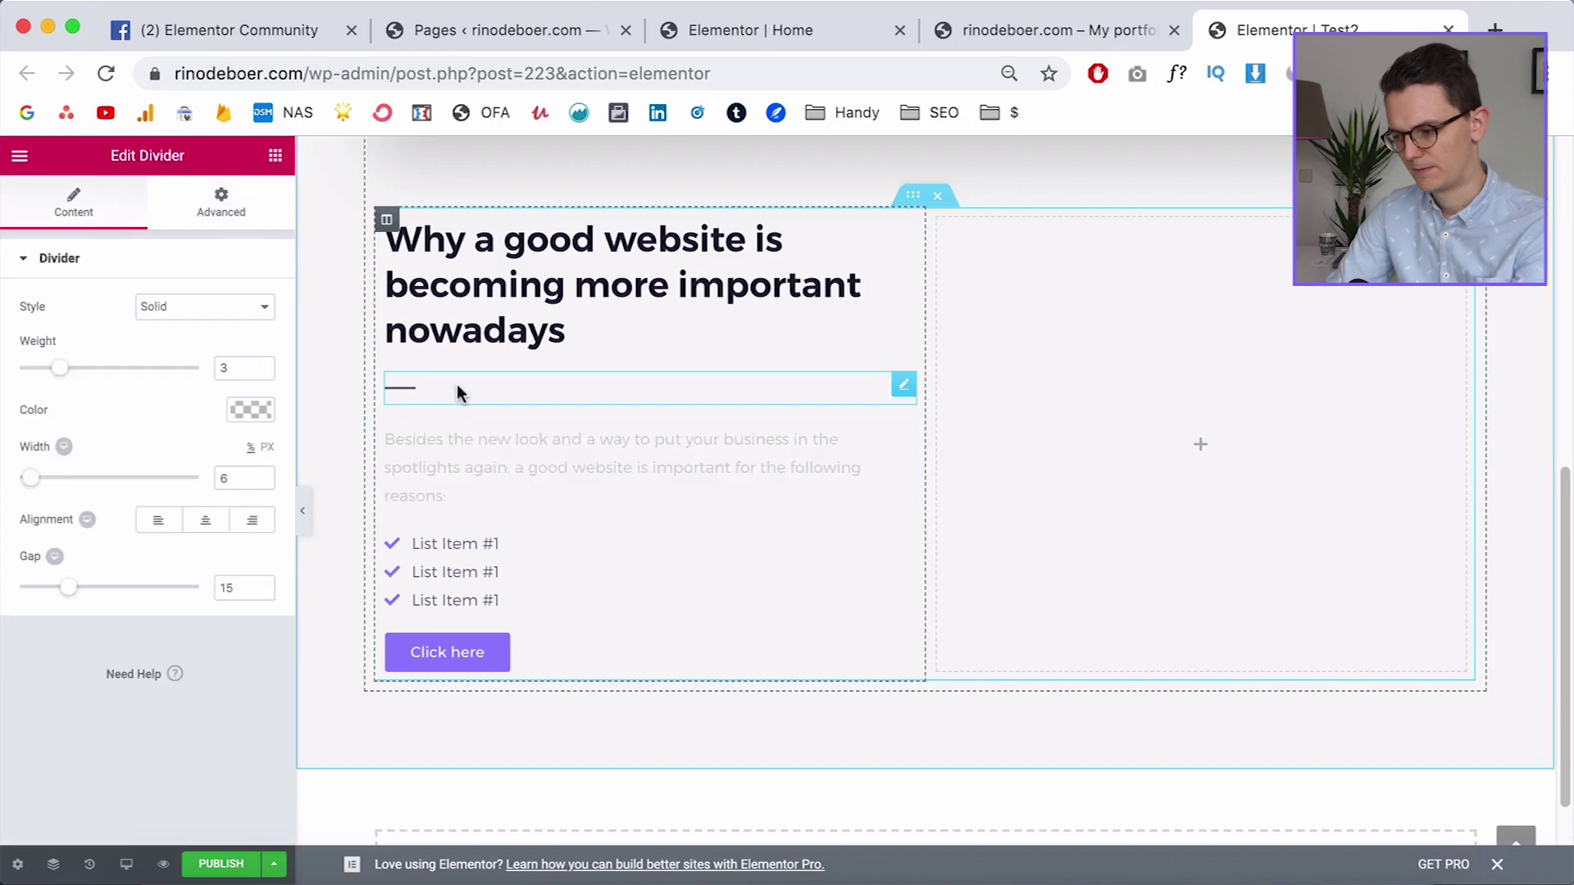
{"action": "left_click", "coordinate": [247, 410]}
{"action": "left_click", "coordinate": [36, 644]}
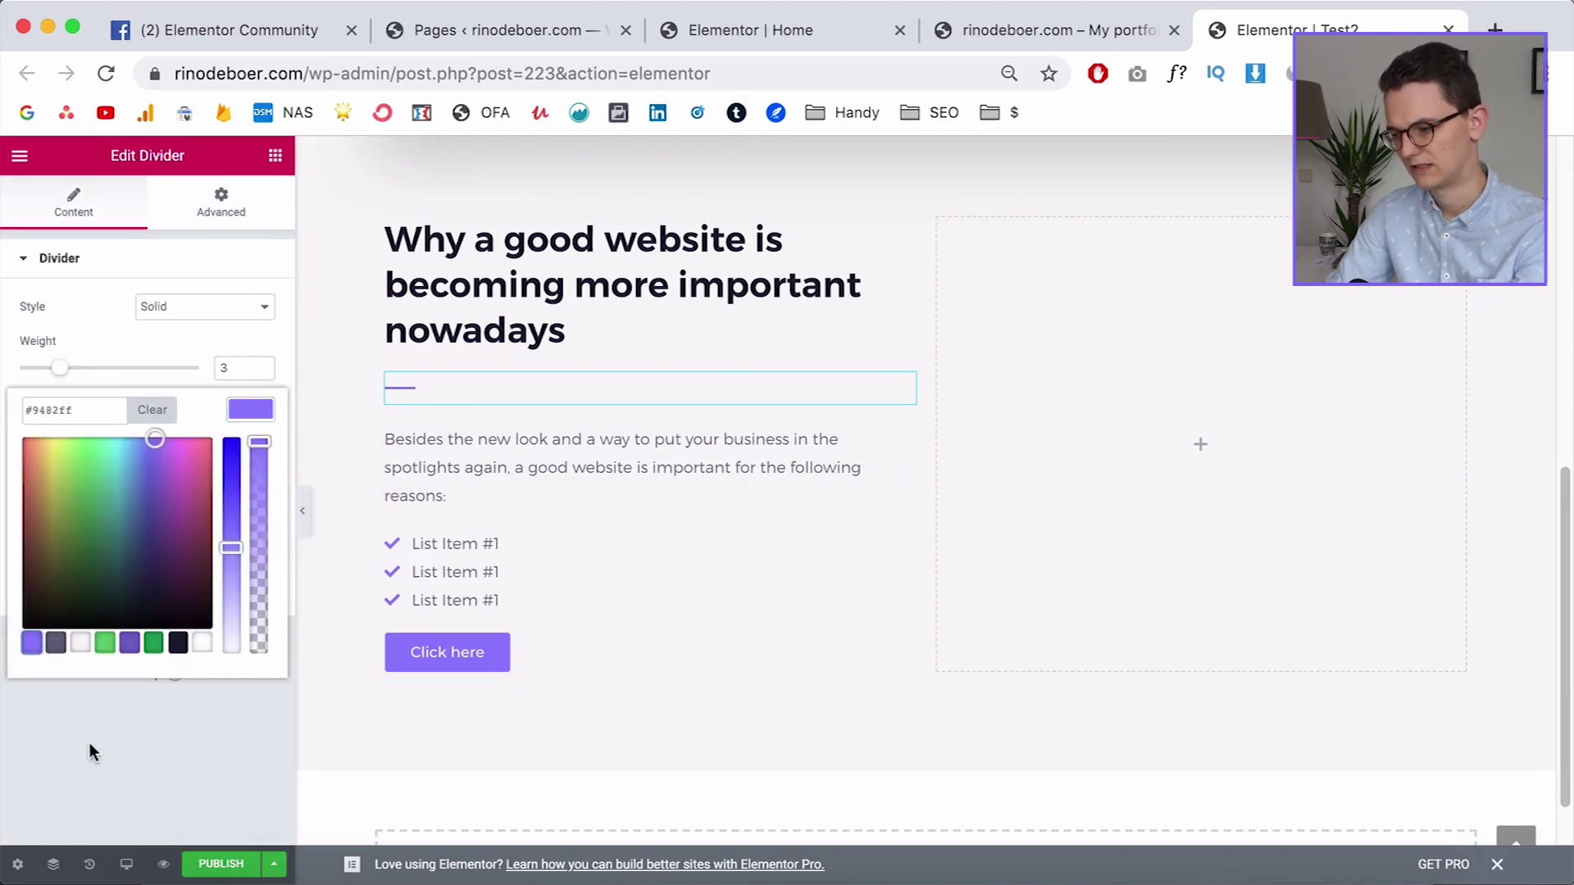
{"action": "left_click", "coordinate": [107, 742]}
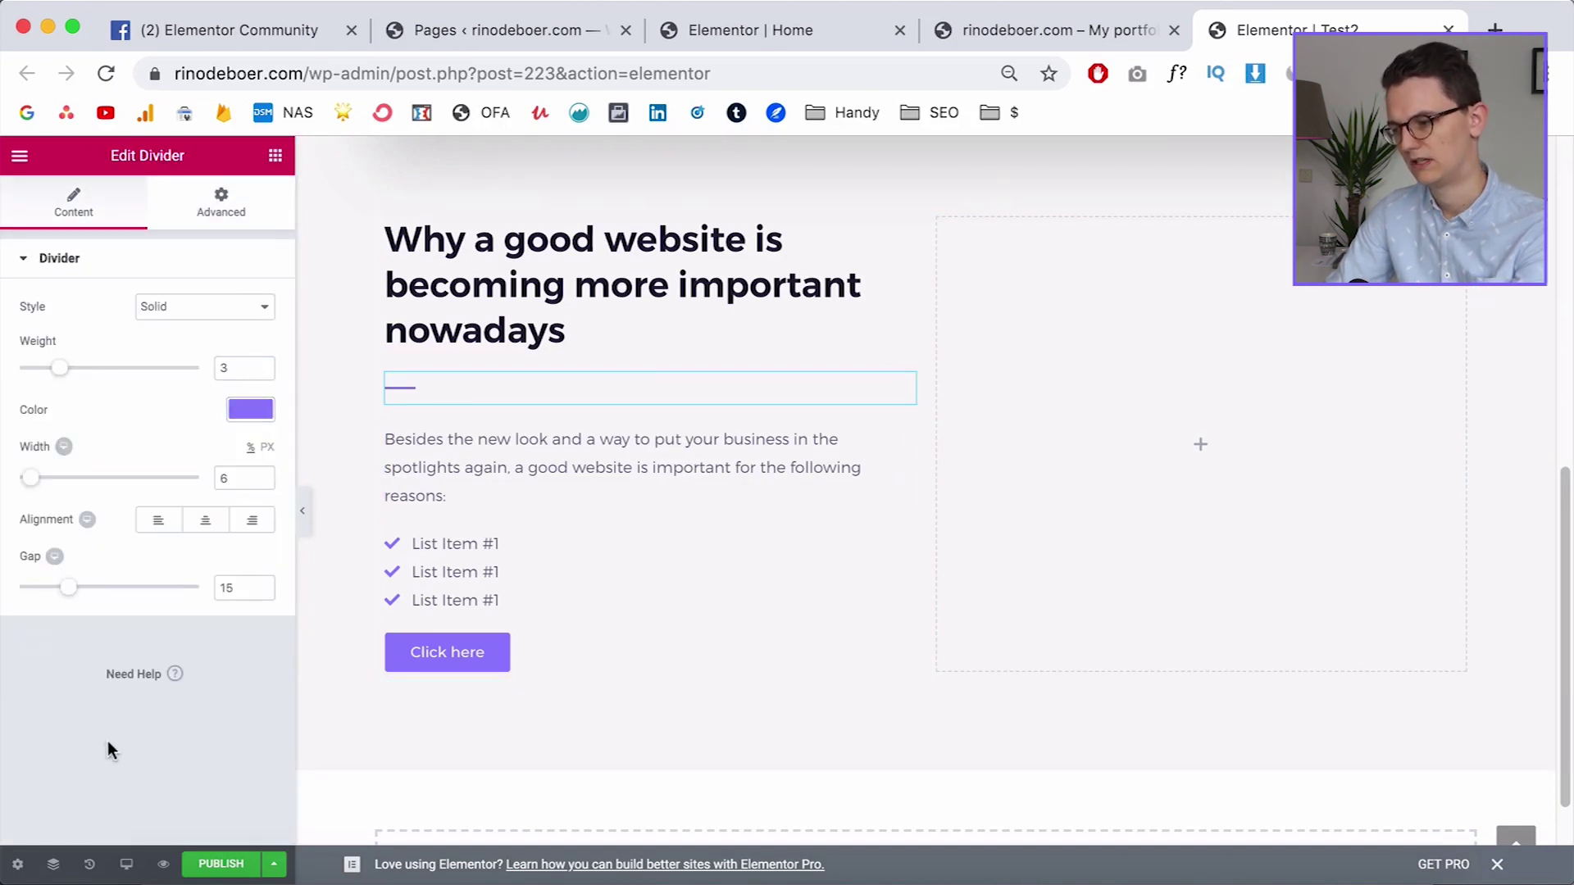
{"action": "left_click", "coordinate": [262, 475]}
{"action": "left_click", "coordinate": [262, 474]}
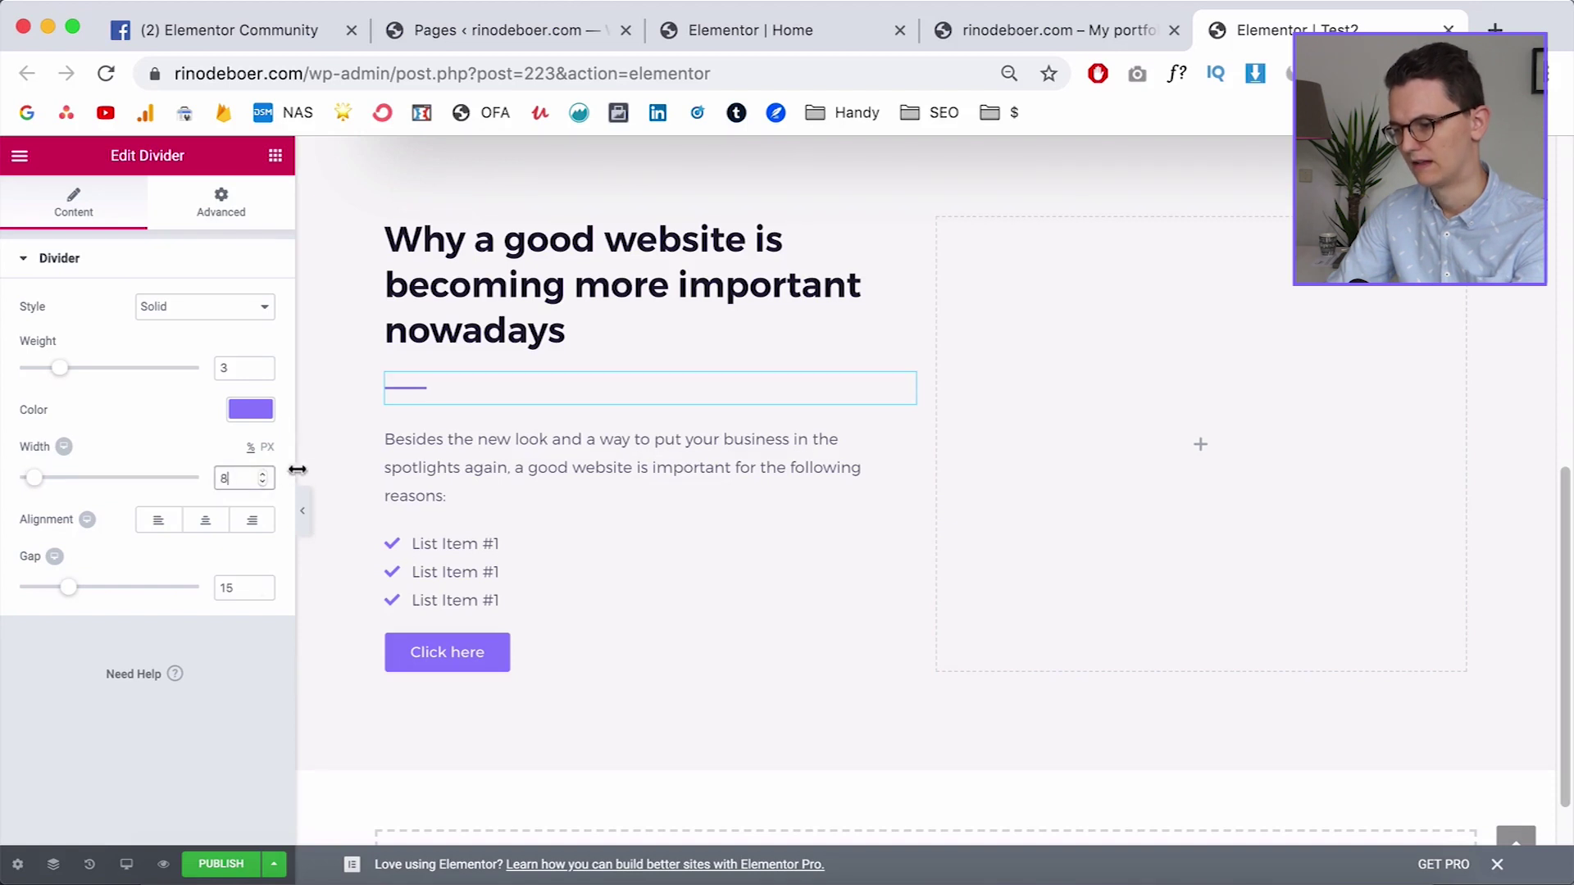
{"action": "scroll", "coordinate": [321, 680], "scroll_direction": "up", "scroll_amount": 1}
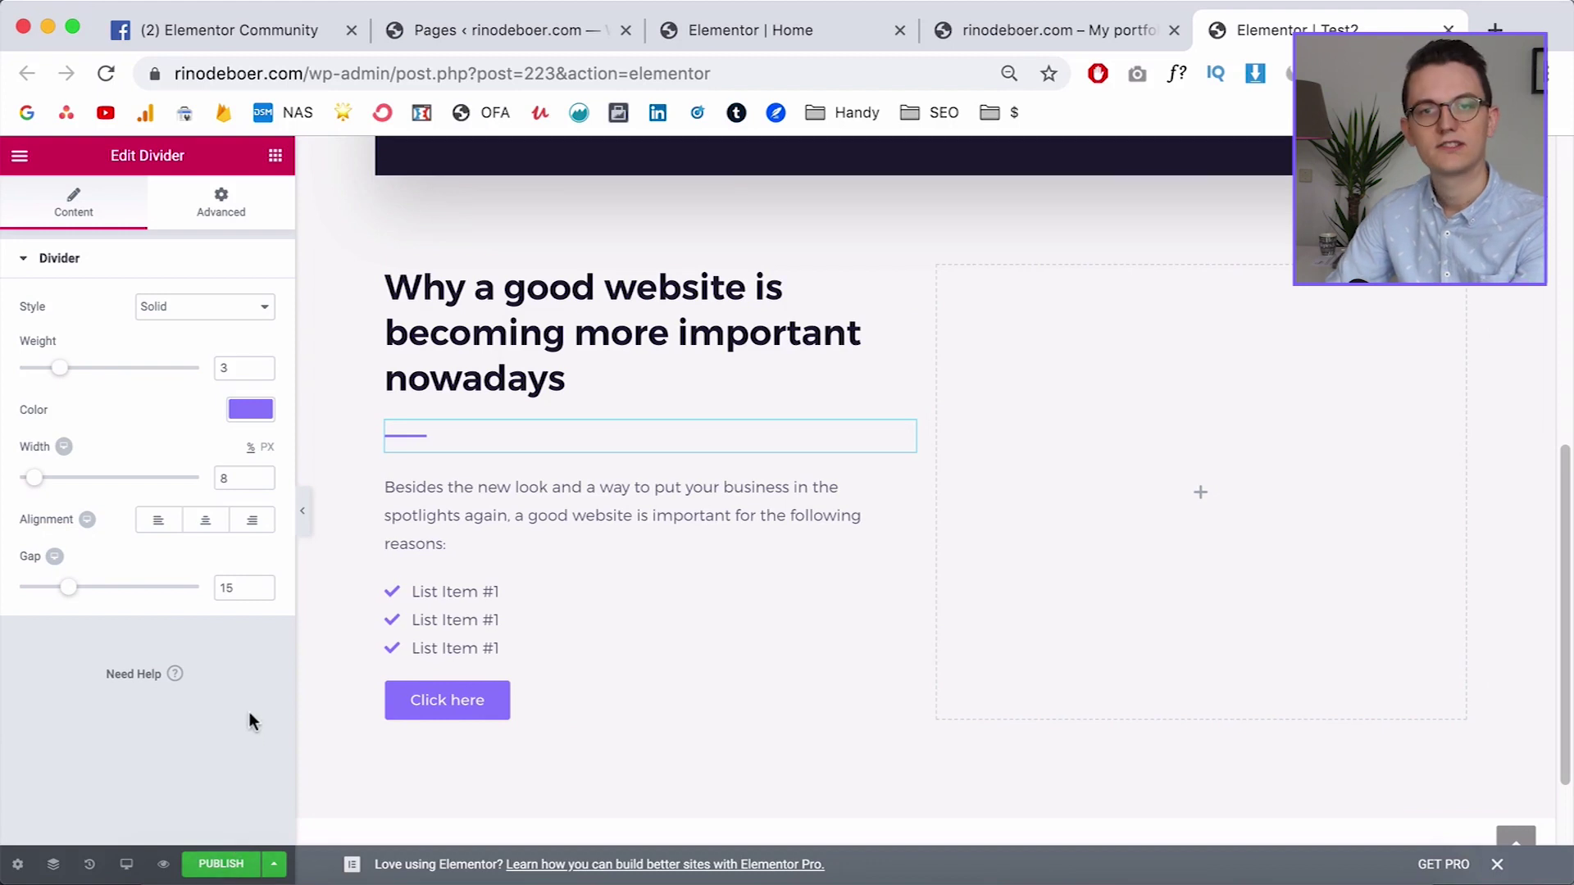
{"action": "left_click", "coordinate": [221, 864]}
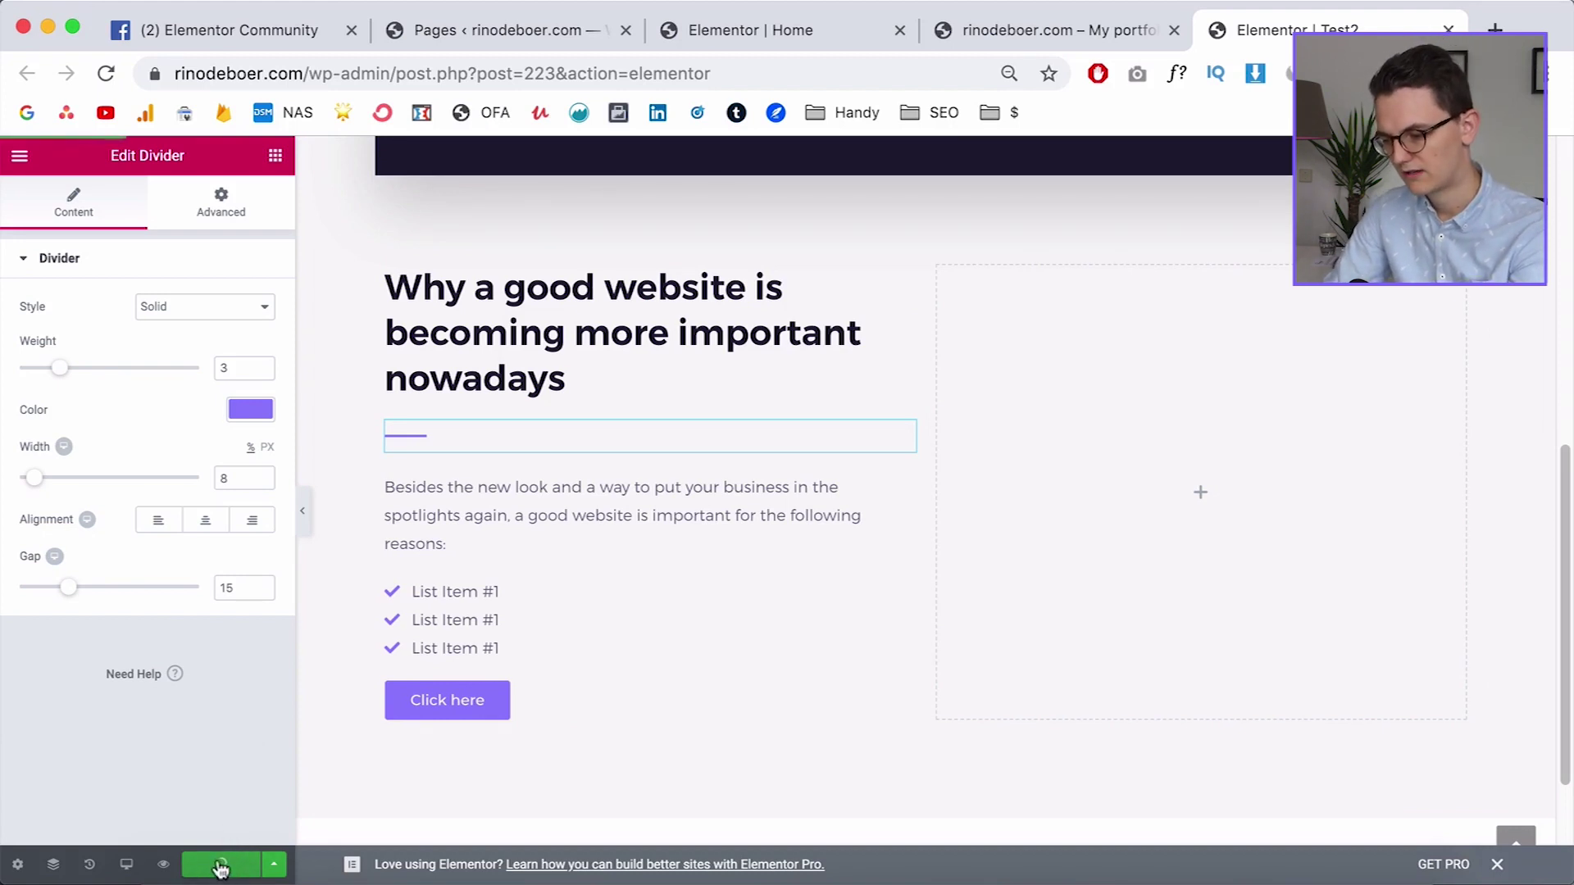
Preview the published 'Why a good website' section live, then return to the Test2 editor
{"action": "left_click", "coordinate": [163, 866]}
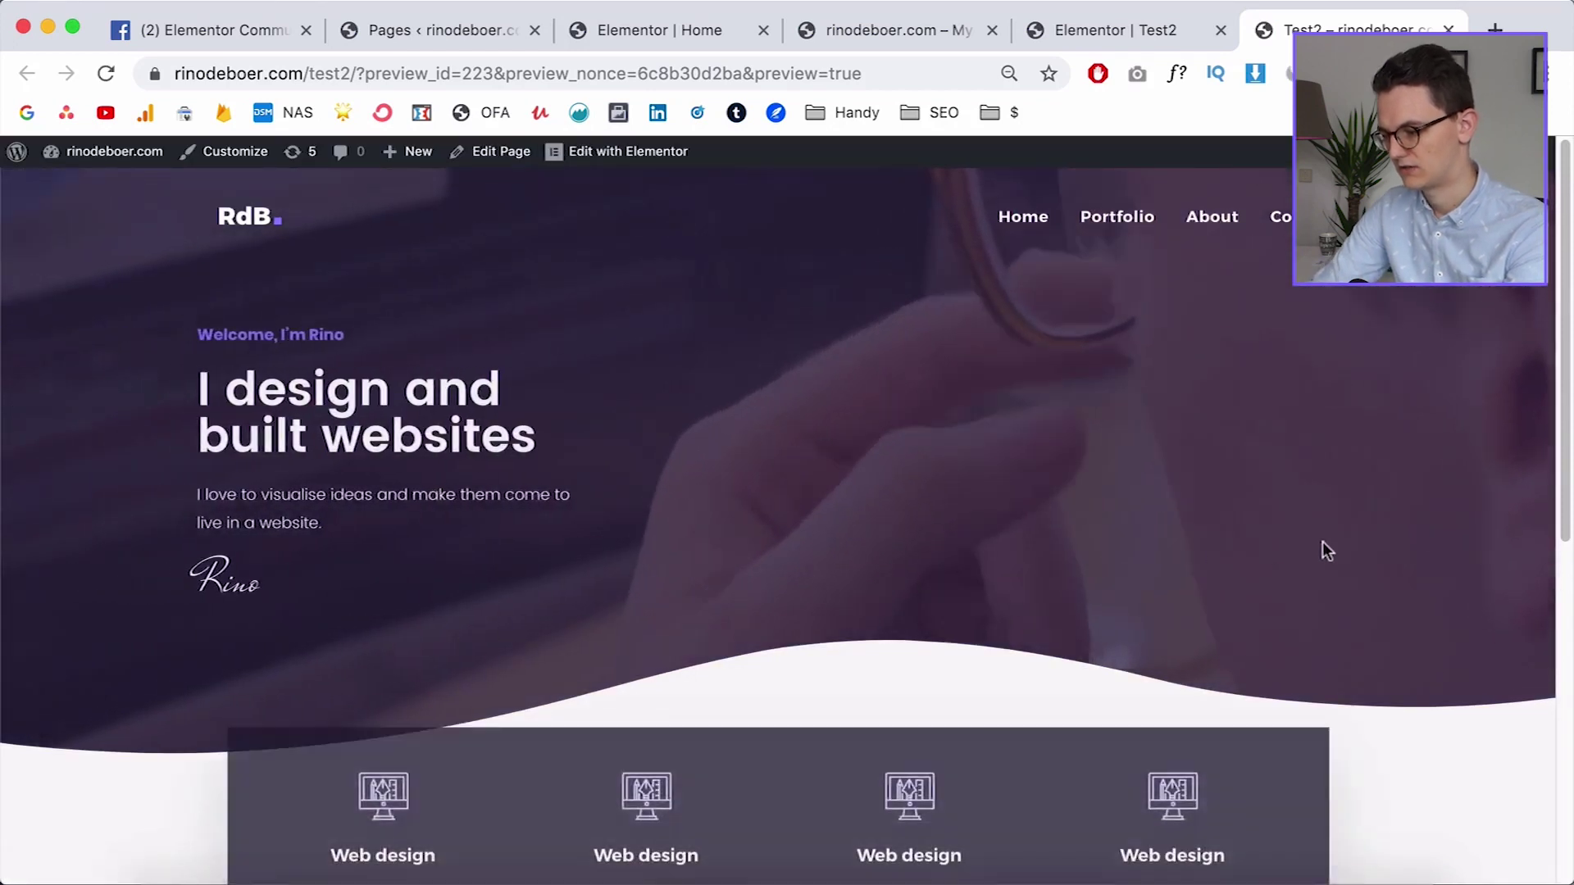
{"action": "scroll", "coordinate": [1410, 545], "scroll_direction": "down", "scroll_amount": 4}
{"action": "scroll", "coordinate": [1409, 545], "scroll_direction": "down", "scroll_amount": 4}
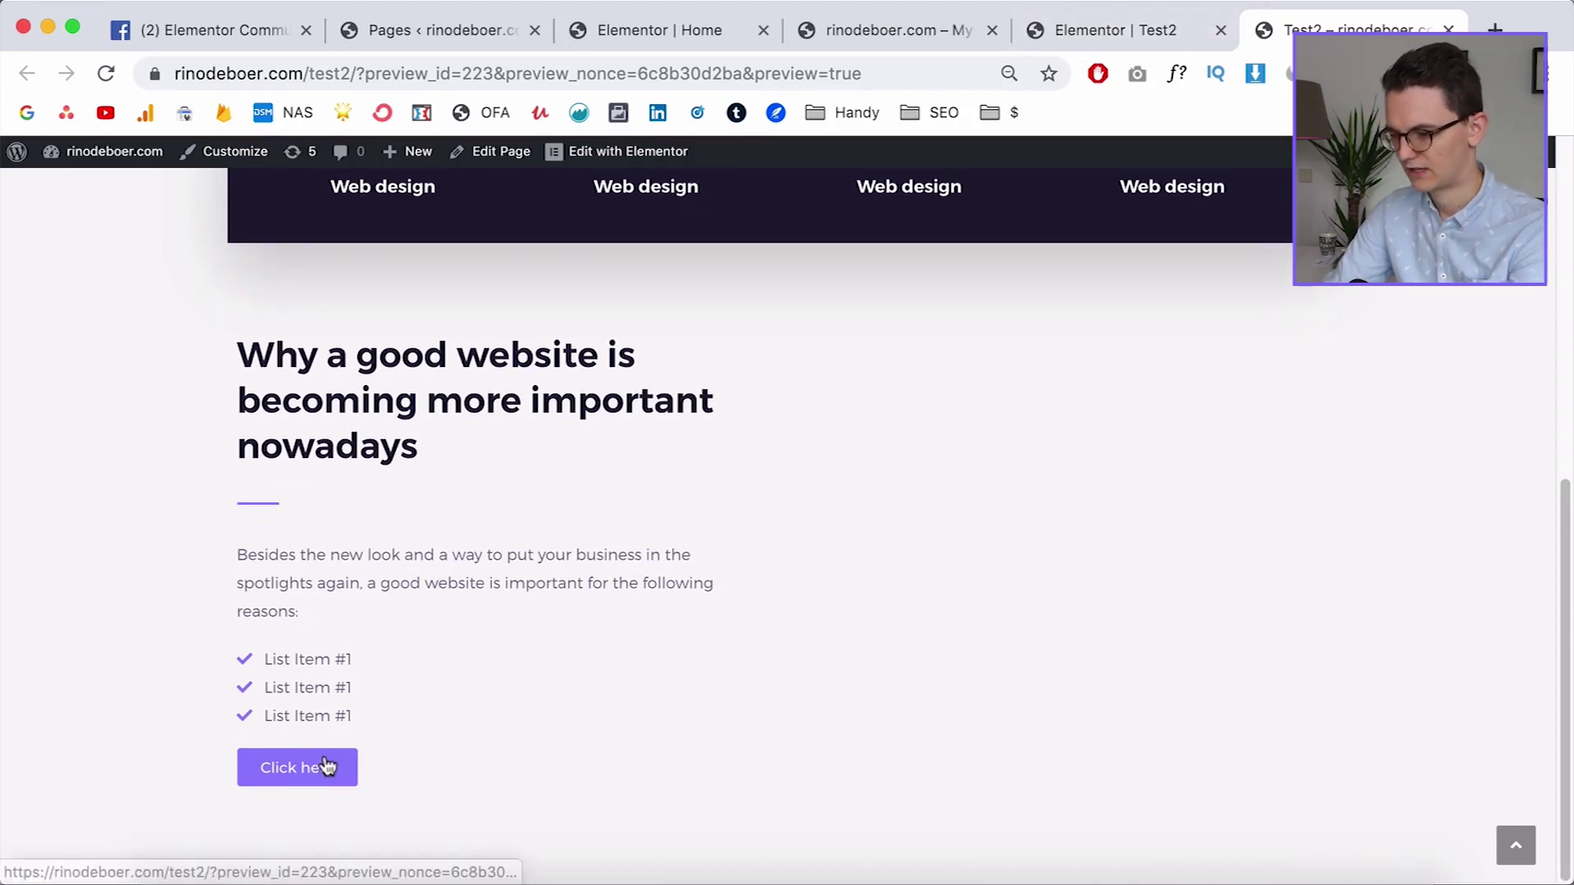
{"action": "left_click", "coordinate": [1120, 28]}
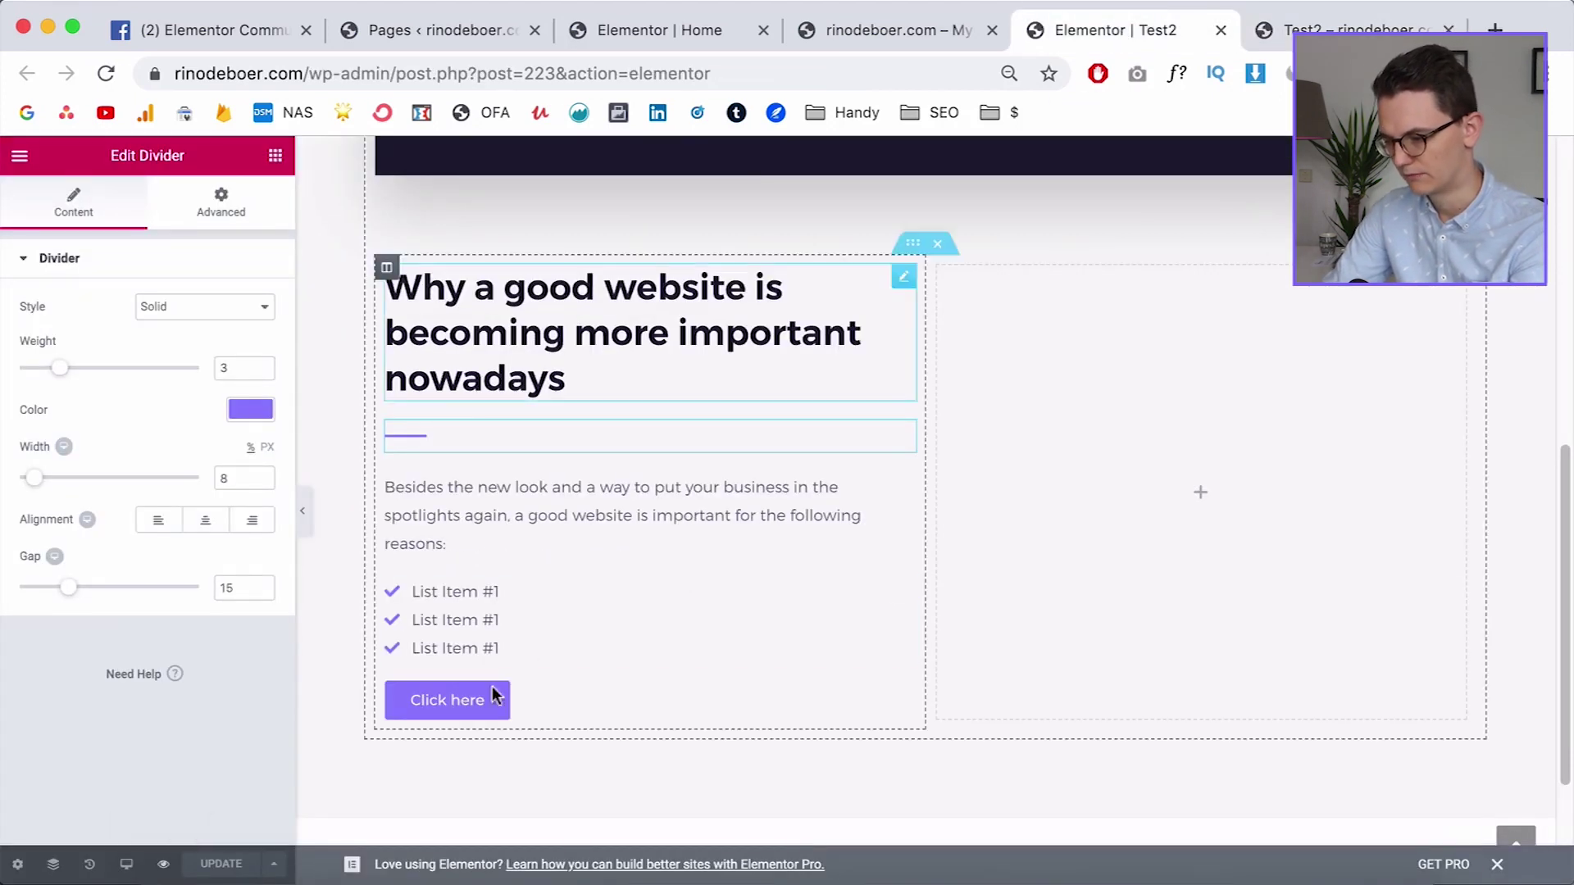
Give the 'Click here' button a Shrink hover animation and save the update
{"action": "left_click", "coordinate": [540, 706]}
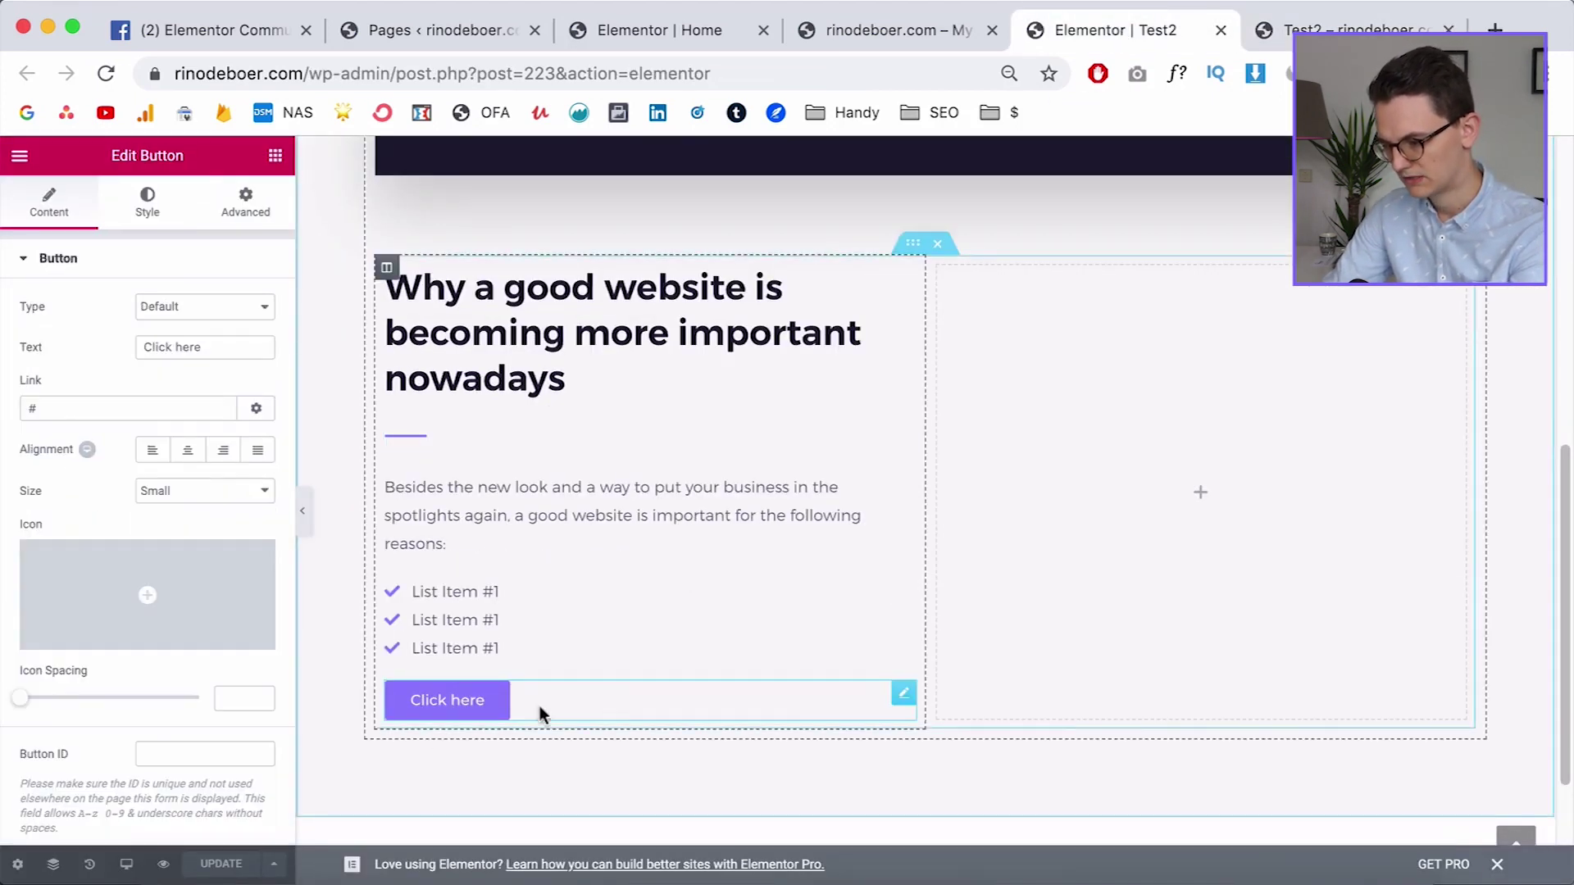
{"action": "left_click", "coordinate": [148, 205]}
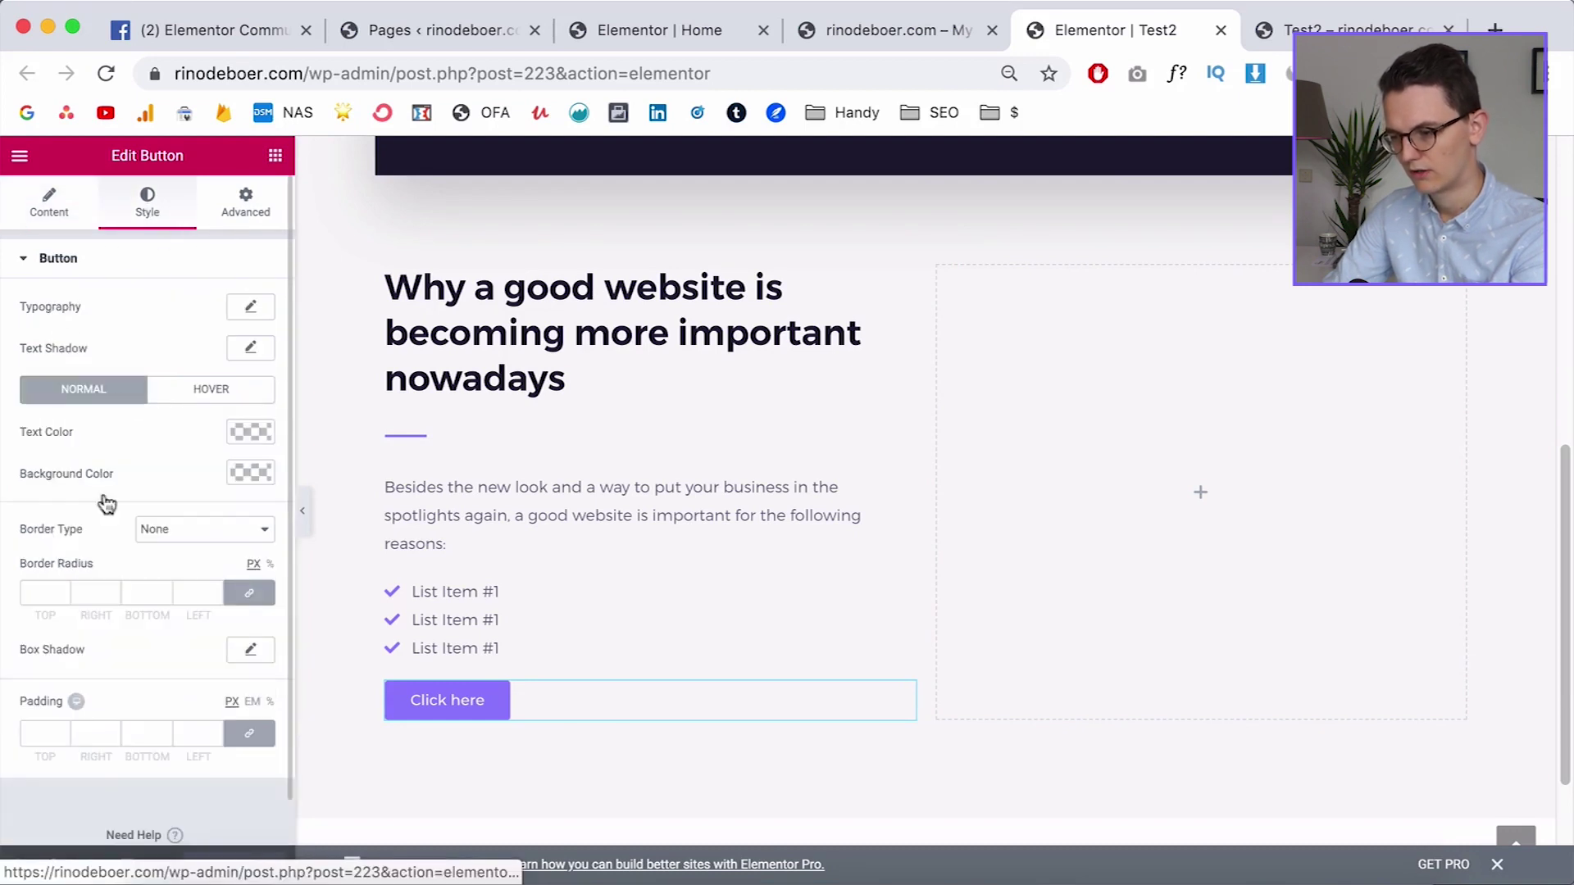
{"action": "left_click", "coordinate": [205, 393]}
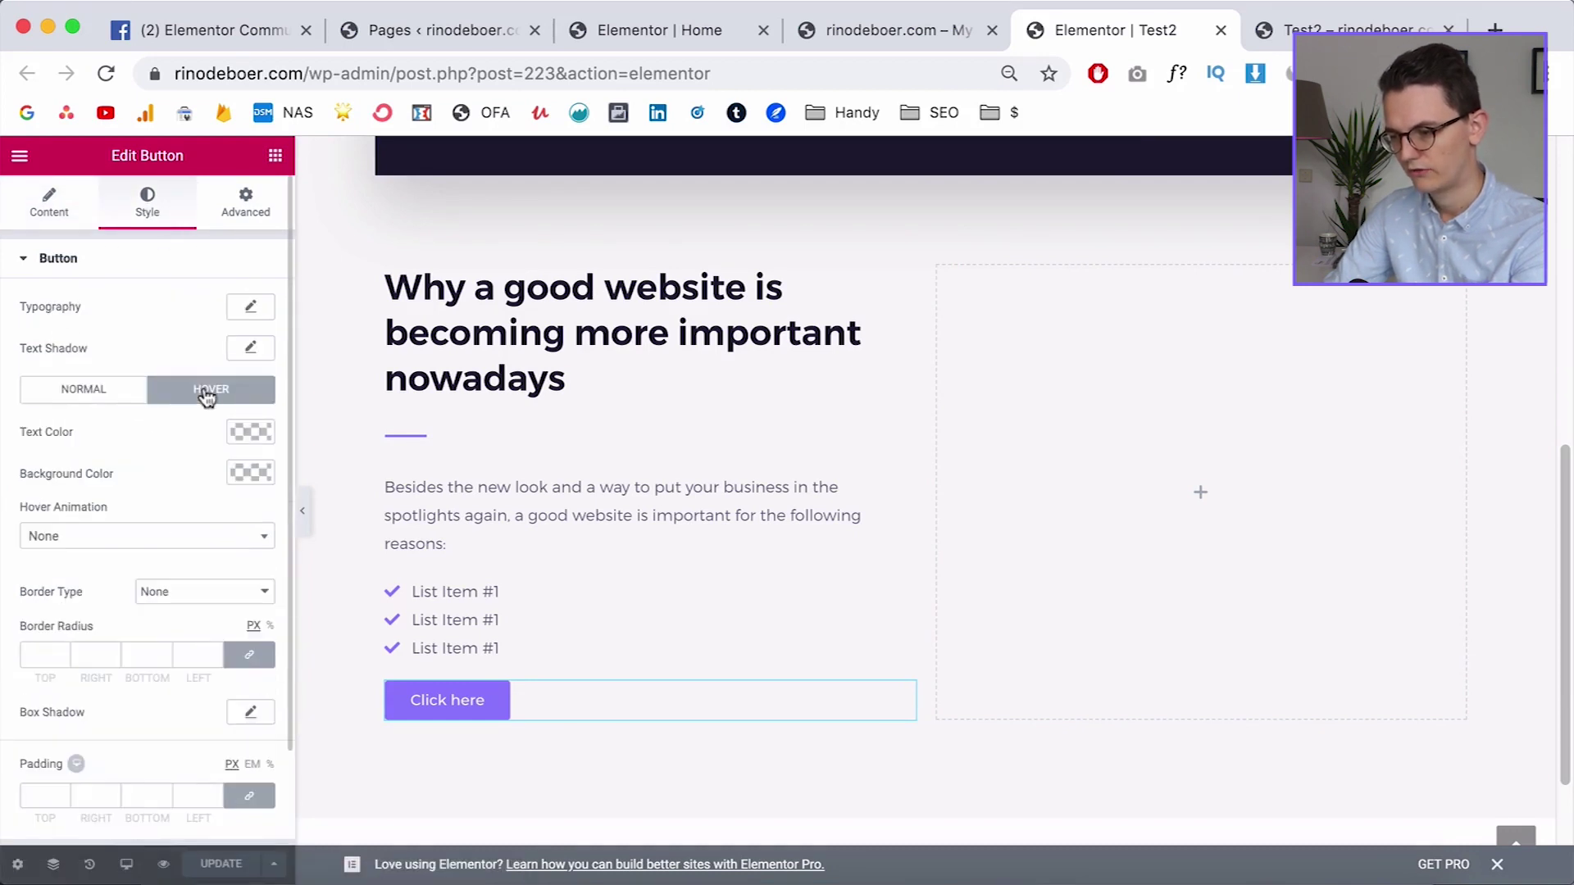
{"action": "left_click", "coordinate": [107, 537]}
{"action": "left_click", "coordinate": [89, 619]}
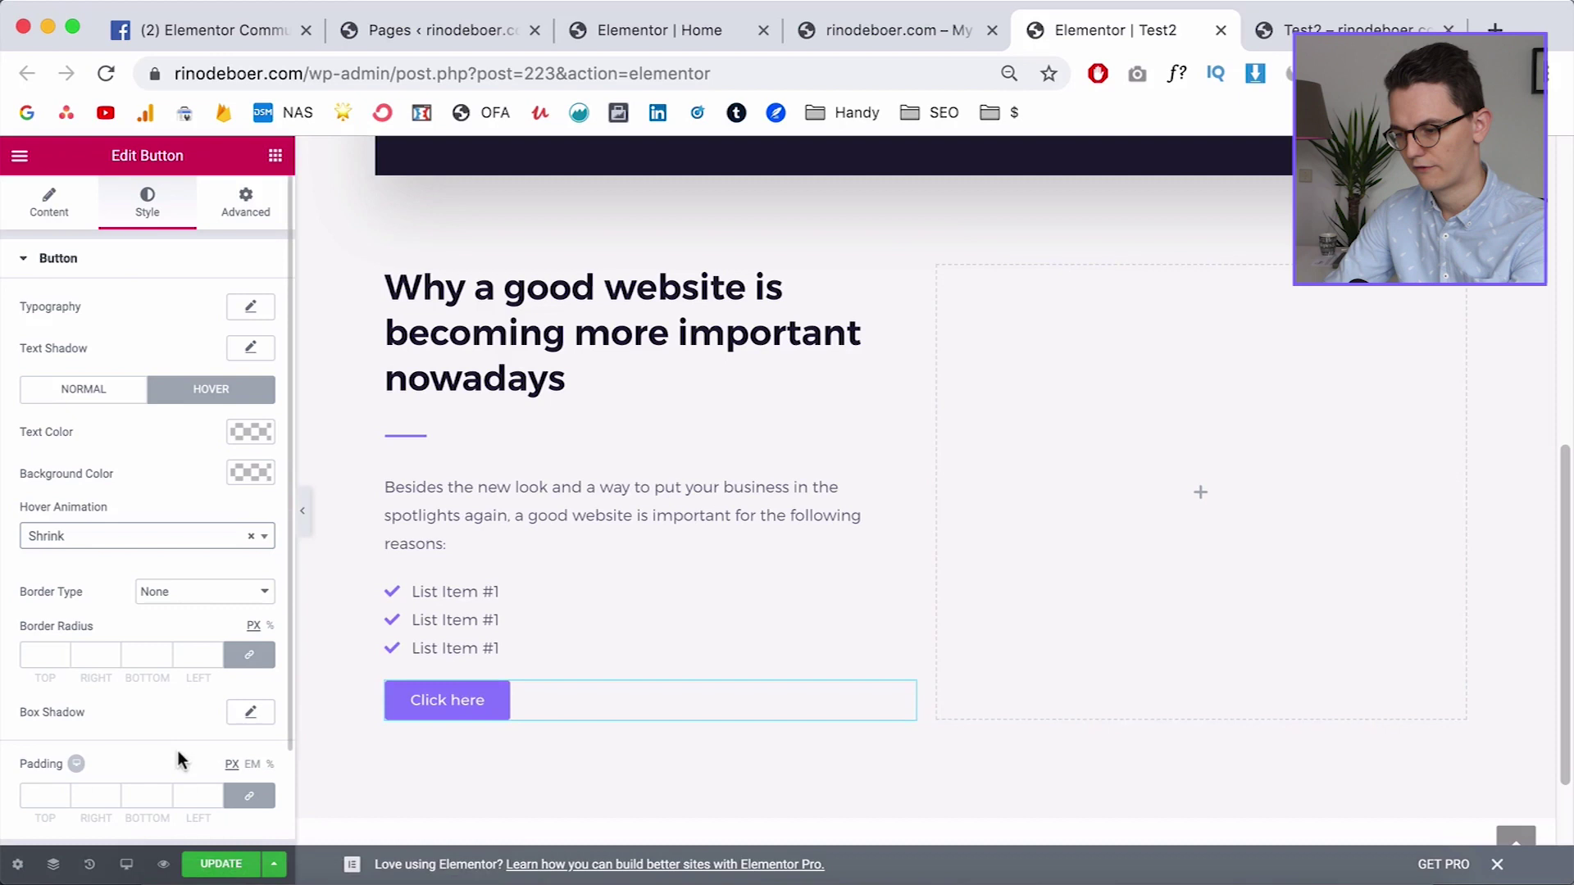
{"action": "left_click", "coordinate": [238, 865]}
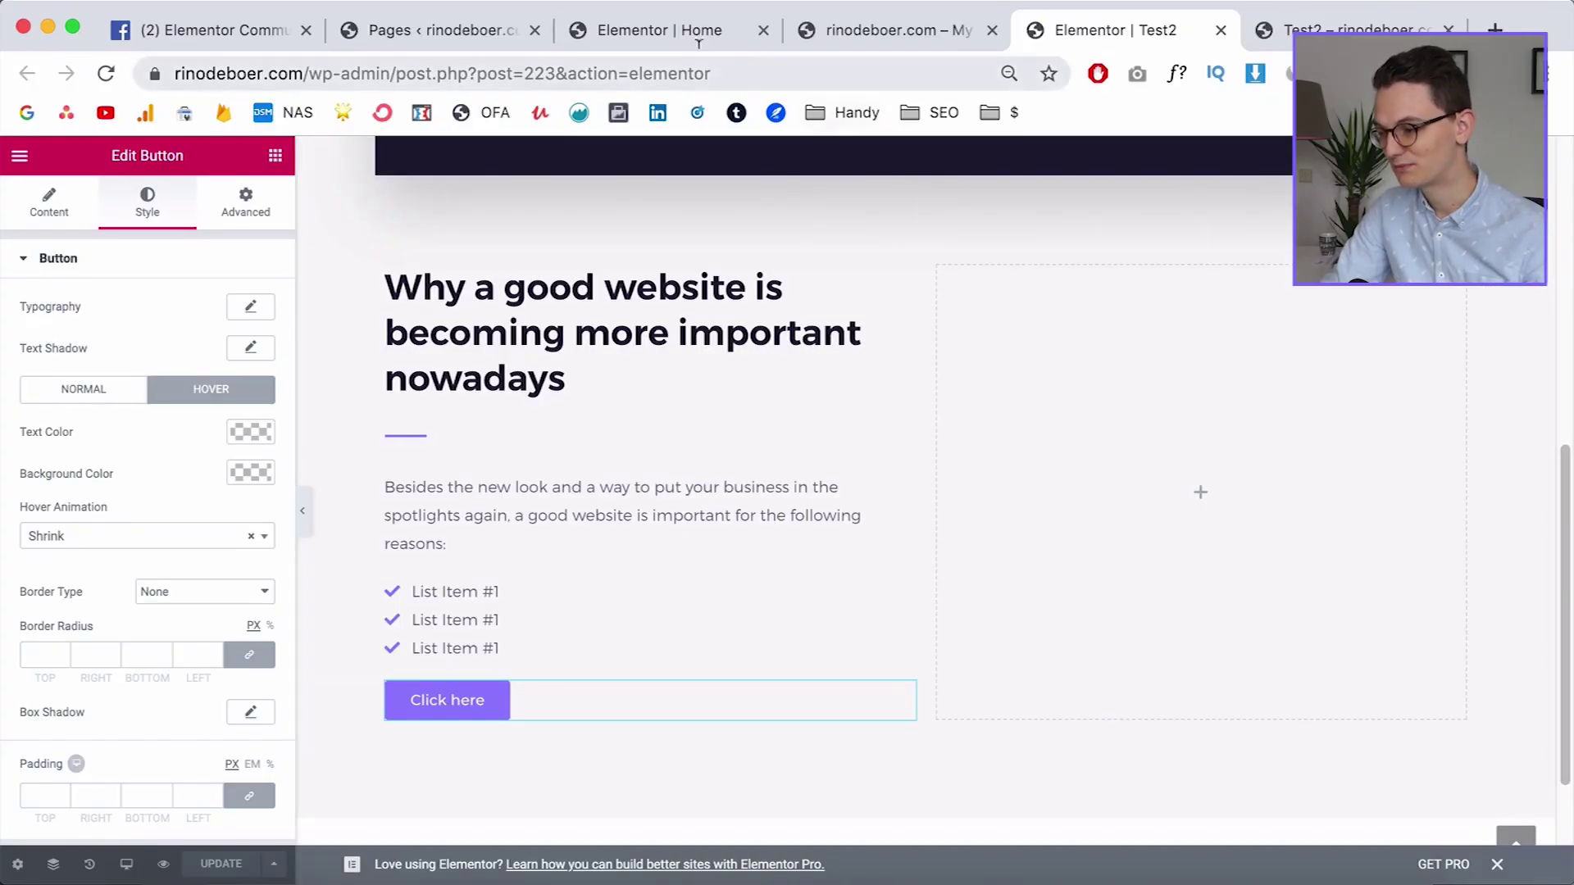
Reload the rinodeboer.com preview, review the mockup collage section, then return to Test2
{"action": "left_click", "coordinate": [699, 40]}
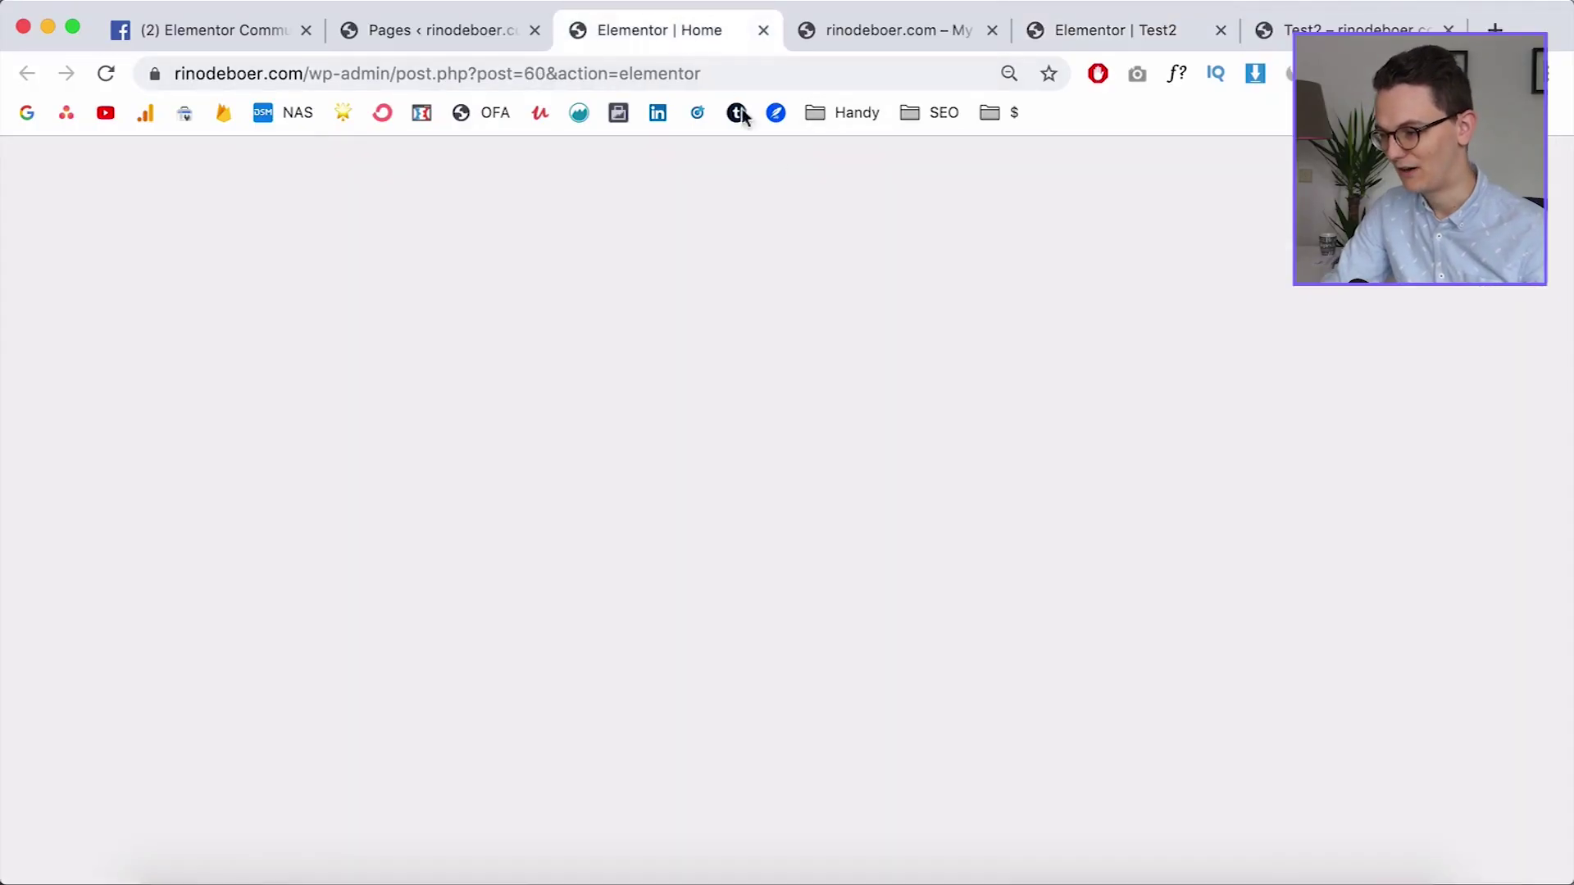
{"action": "left_click", "coordinate": [882, 25]}
{"action": "key", "text": "super+r"}
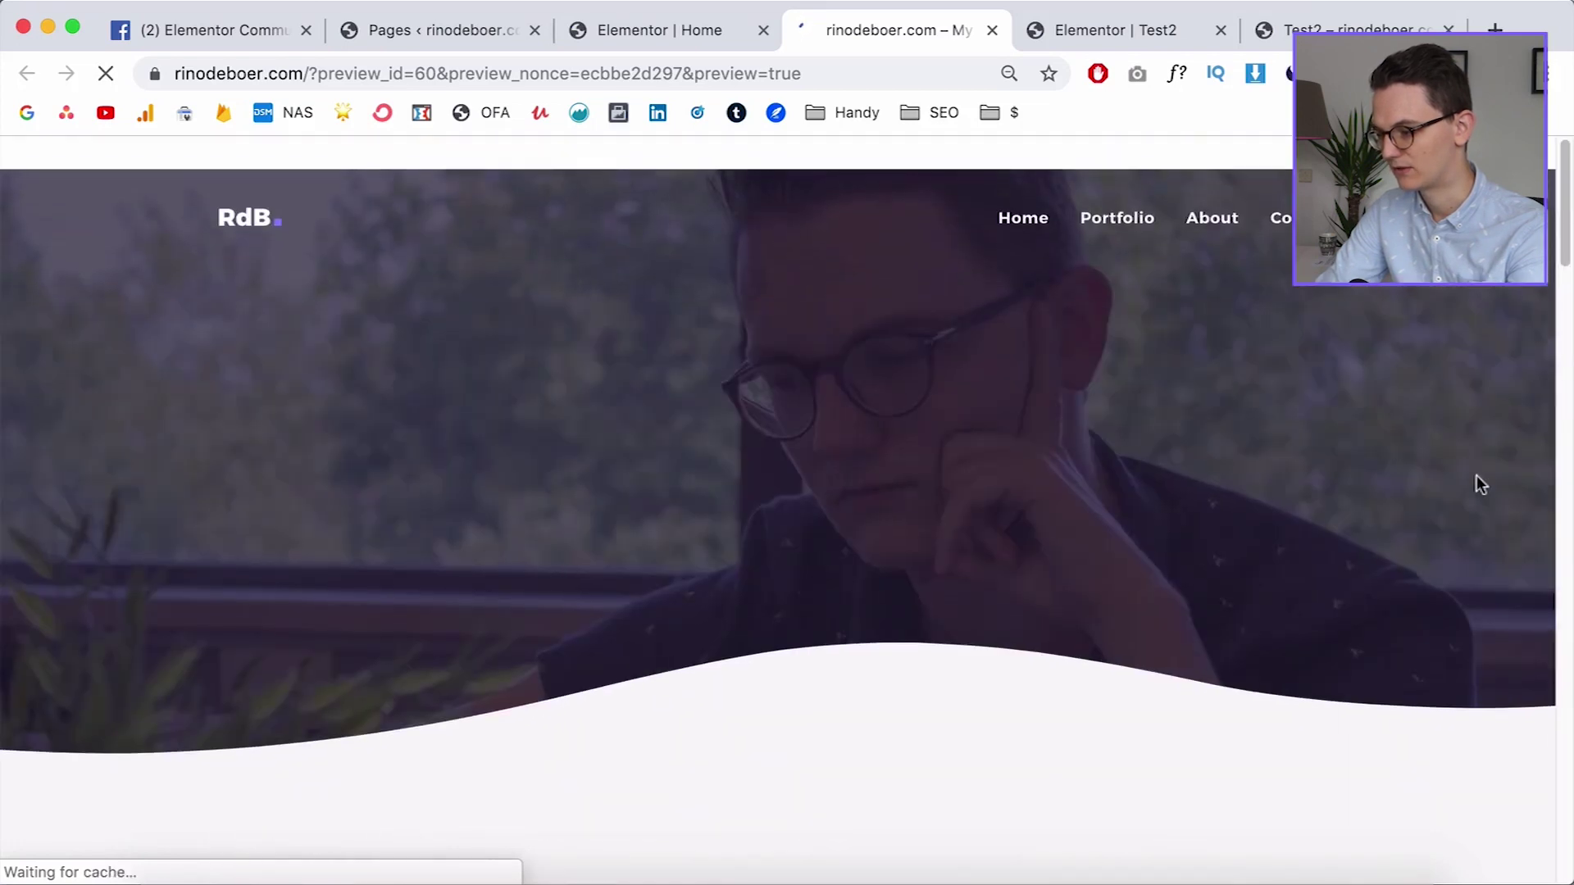
{"action": "scroll", "coordinate": [1477, 478], "scroll_direction": "down", "scroll_amount": 4}
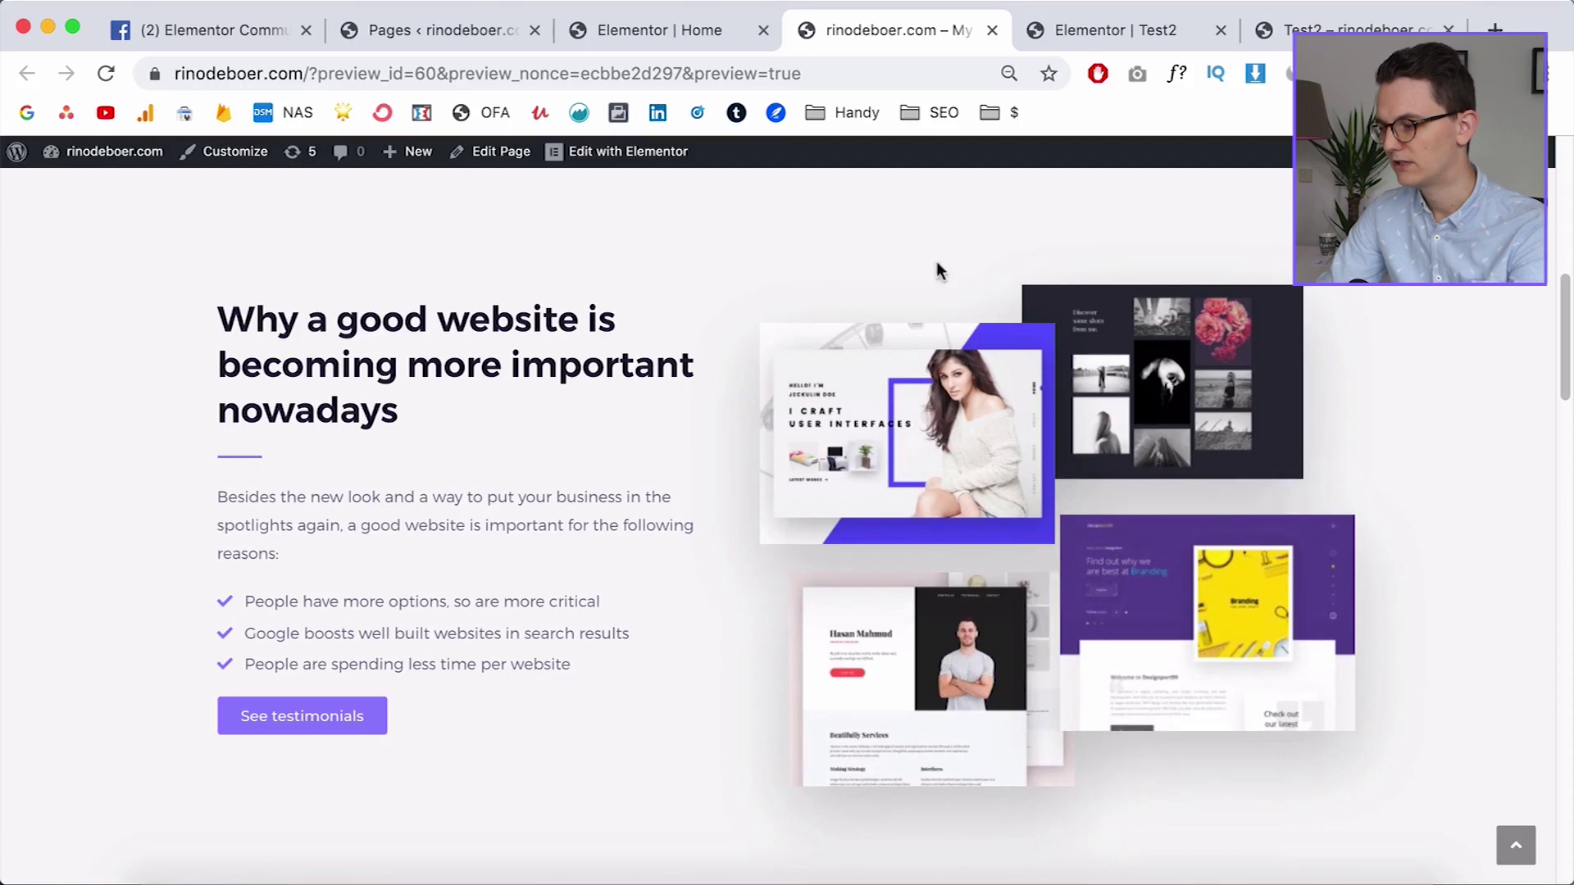
{"action": "left_click", "coordinate": [1154, 33]}
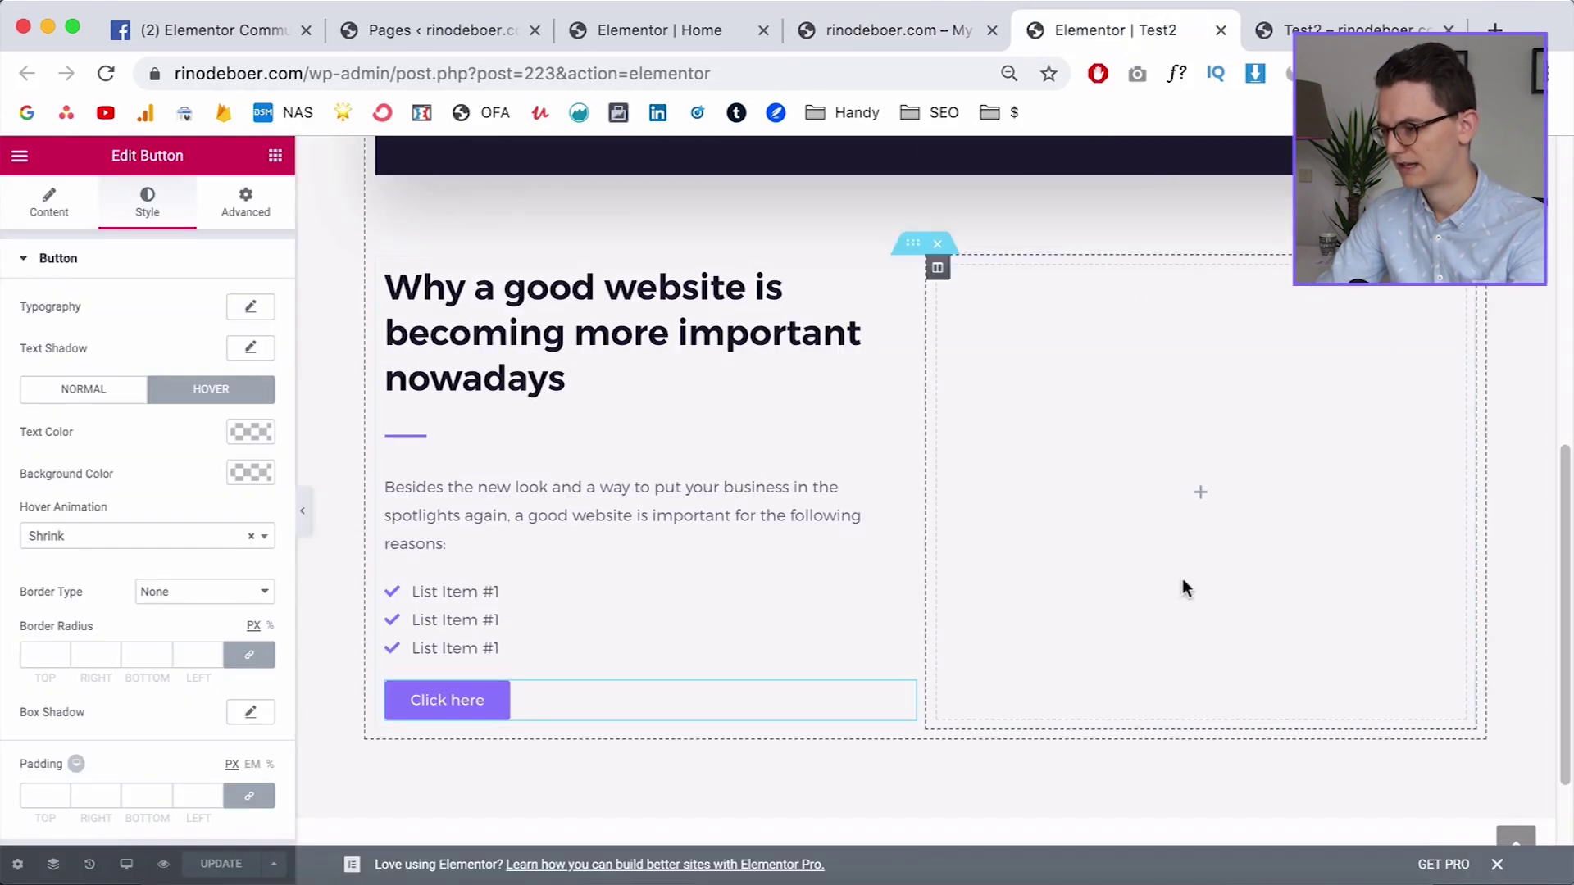
Add an Image widget to the empty right column
{"action": "left_click", "coordinate": [937, 268]}
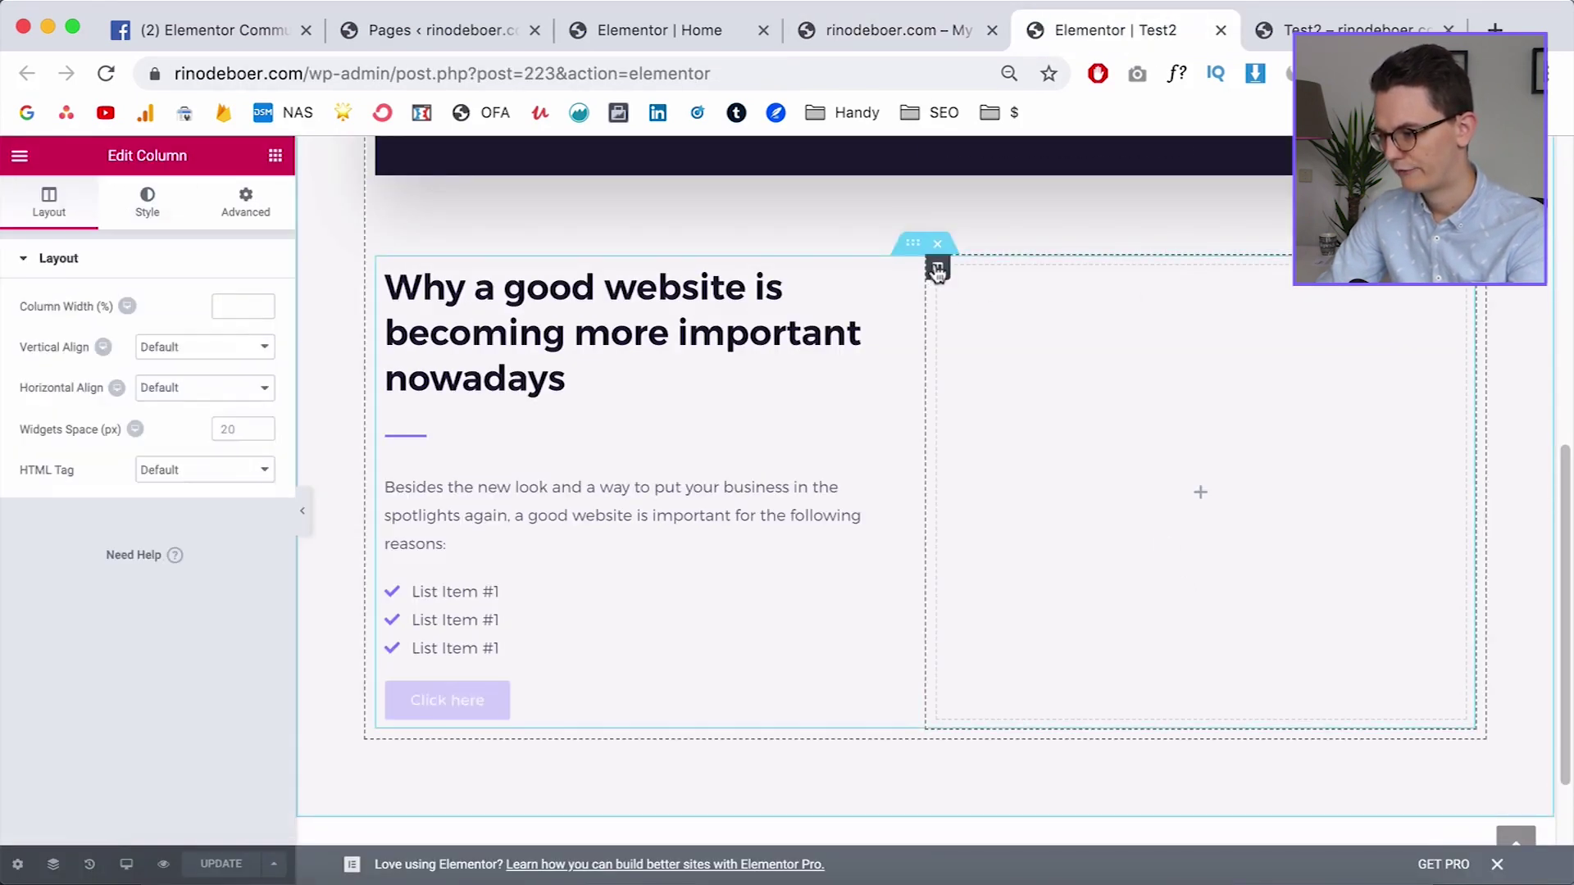
{"action": "left_click", "coordinate": [275, 156]}
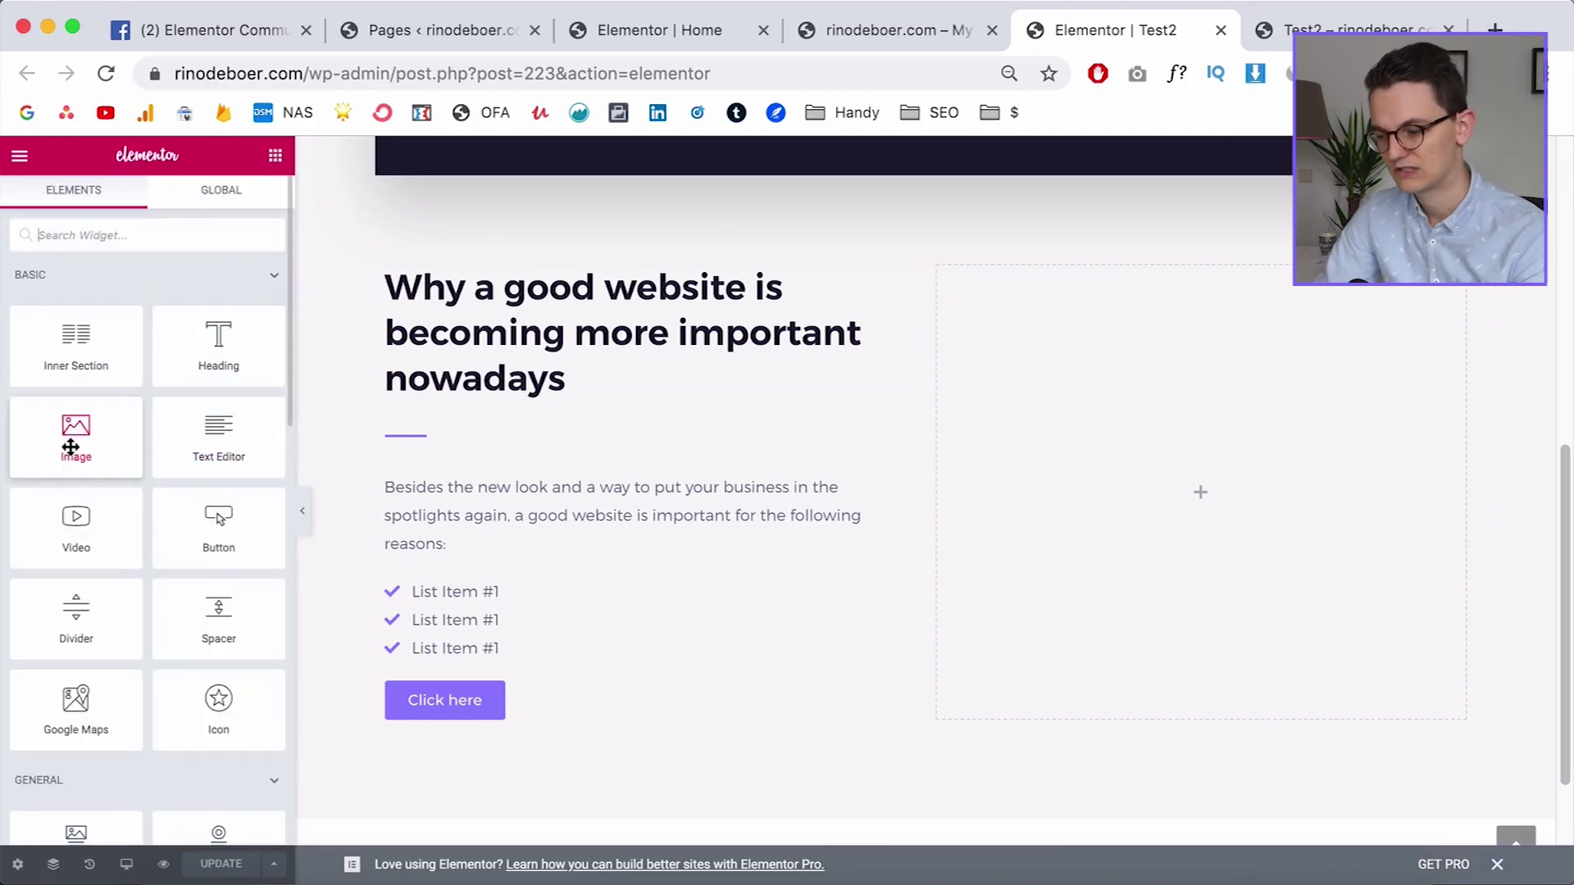
{"action": "left_click_drag", "start_coordinate": [60, 436], "coordinate": [1201, 473]}
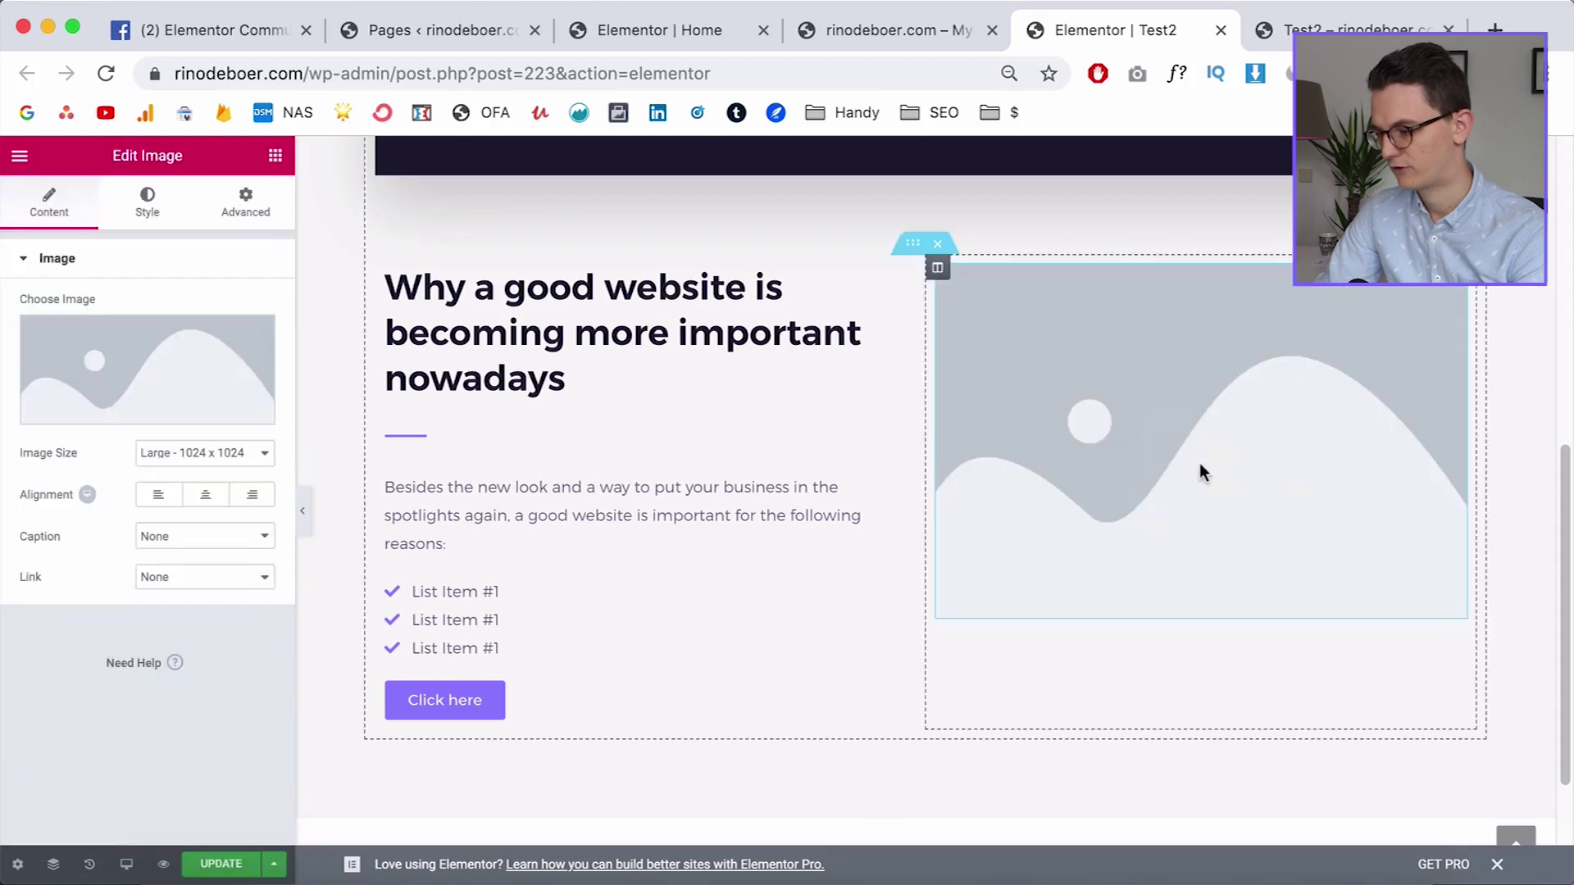
Insert example-2.jpg, the interface mockup, from the media library into the image widget
{"action": "left_click", "coordinate": [108, 362]}
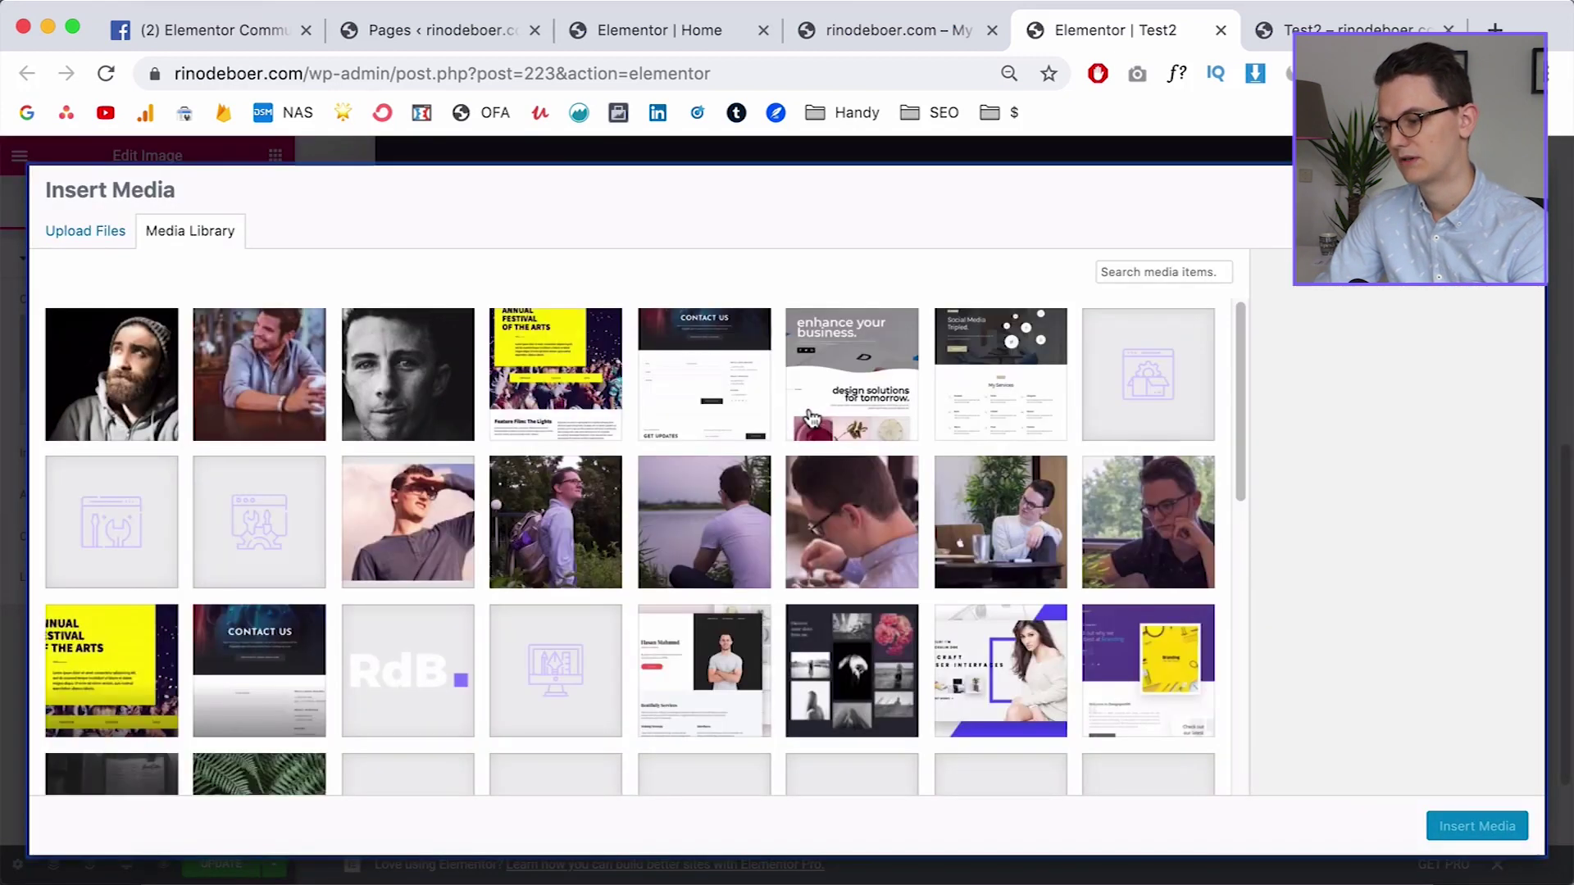
{"action": "scroll", "coordinate": [961, 514], "scroll_direction": "down", "scroll_amount": 1}
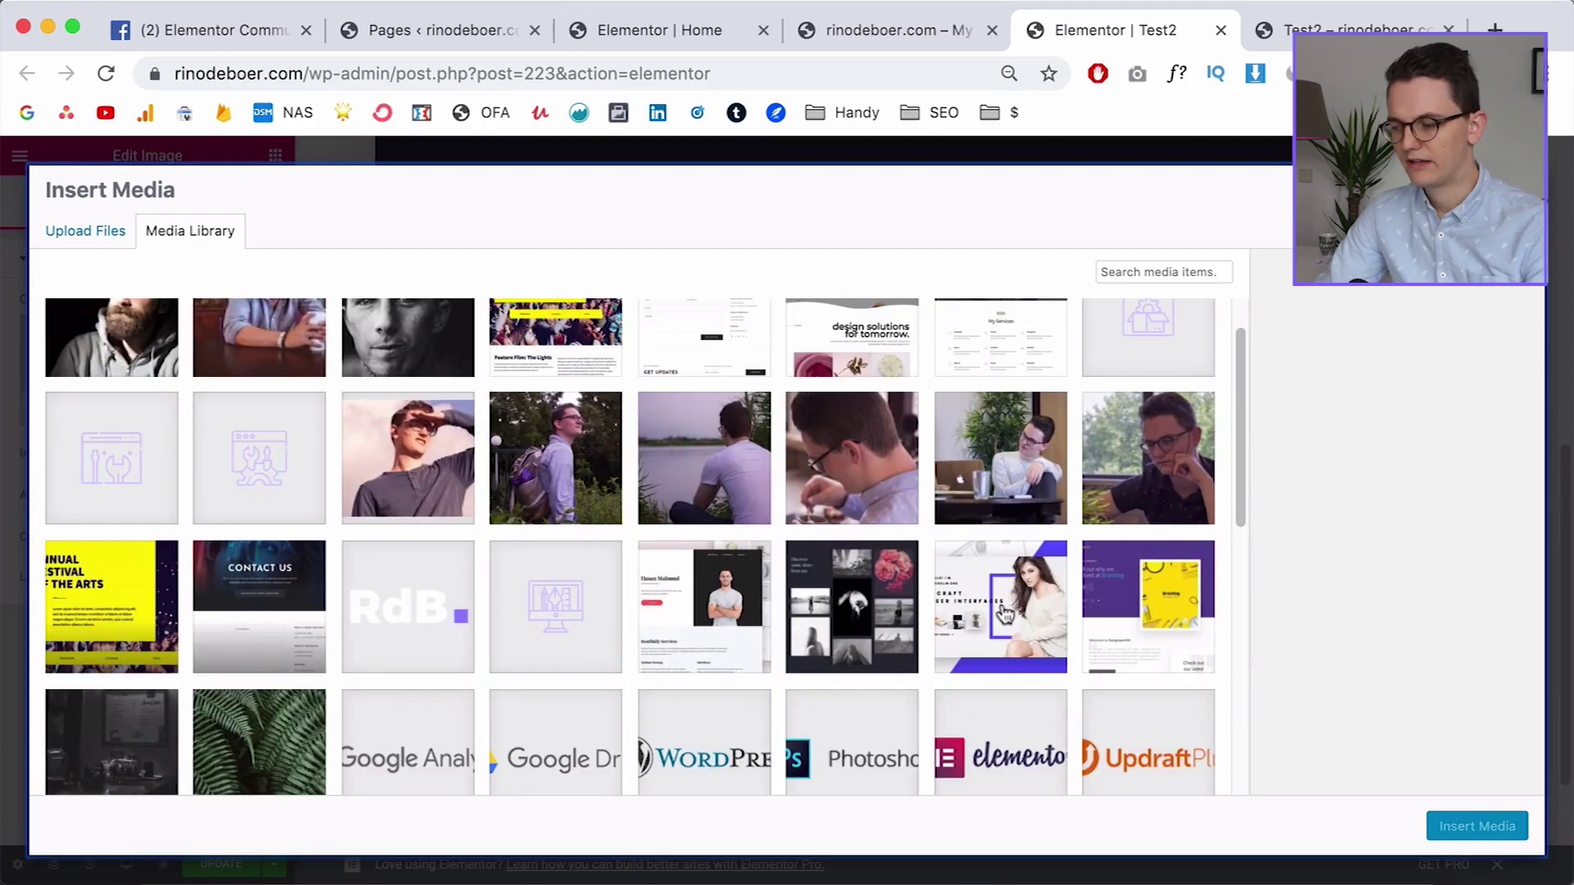
{"action": "left_click", "coordinate": [1000, 607]}
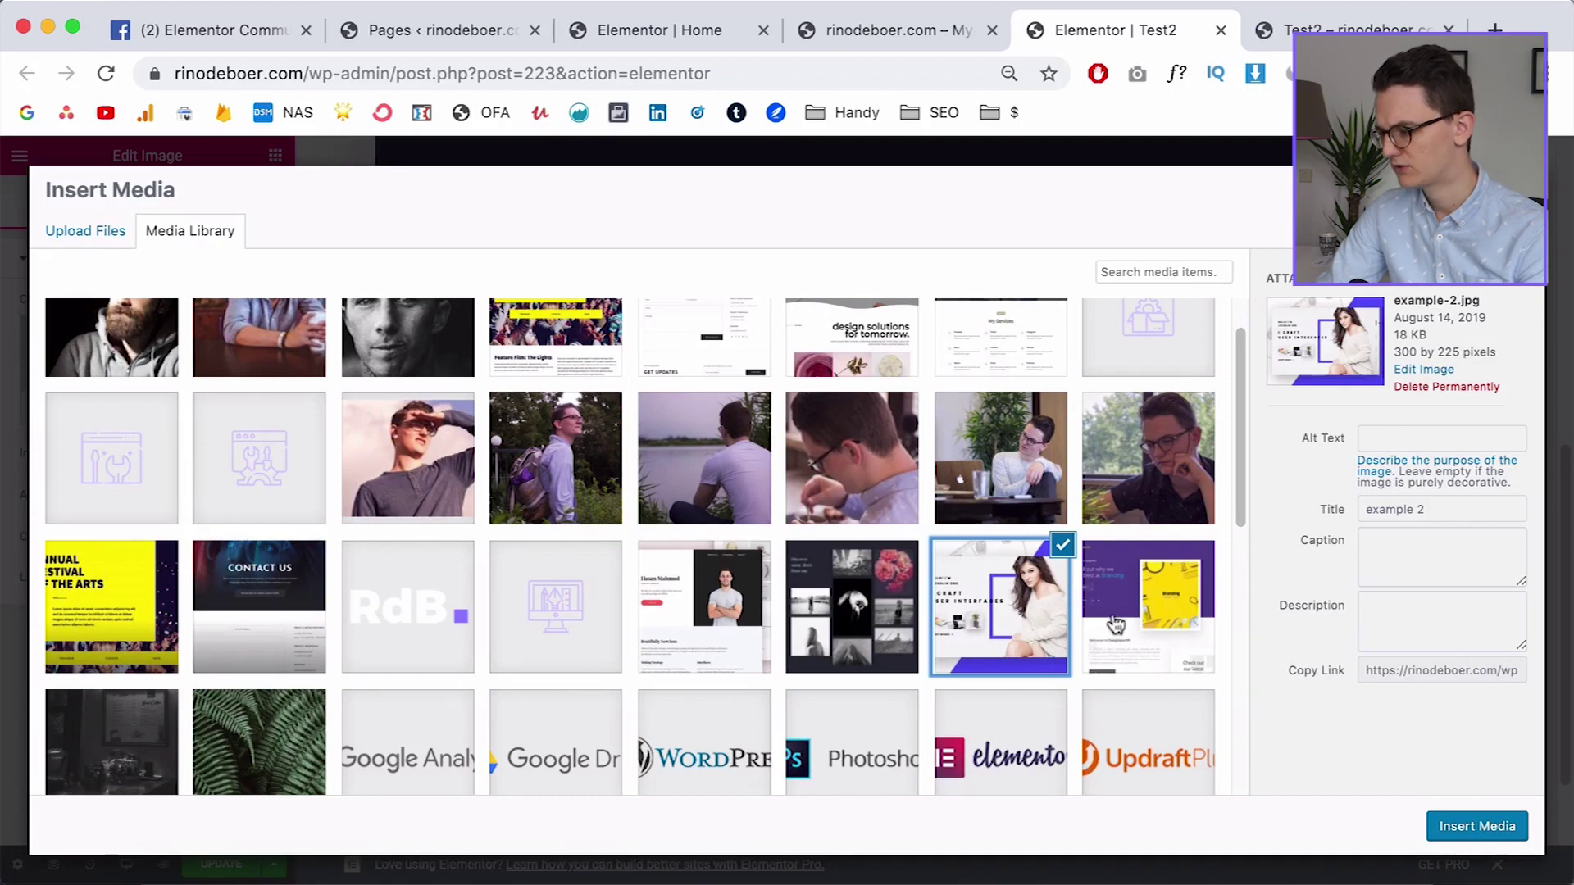
{"action": "left_click", "coordinate": [799, 641]}
{"action": "left_click", "coordinate": [716, 627]}
{"action": "left_click", "coordinate": [857, 638]}
{"action": "left_click", "coordinate": [980, 631]}
{"action": "left_click", "coordinate": [1461, 826]}
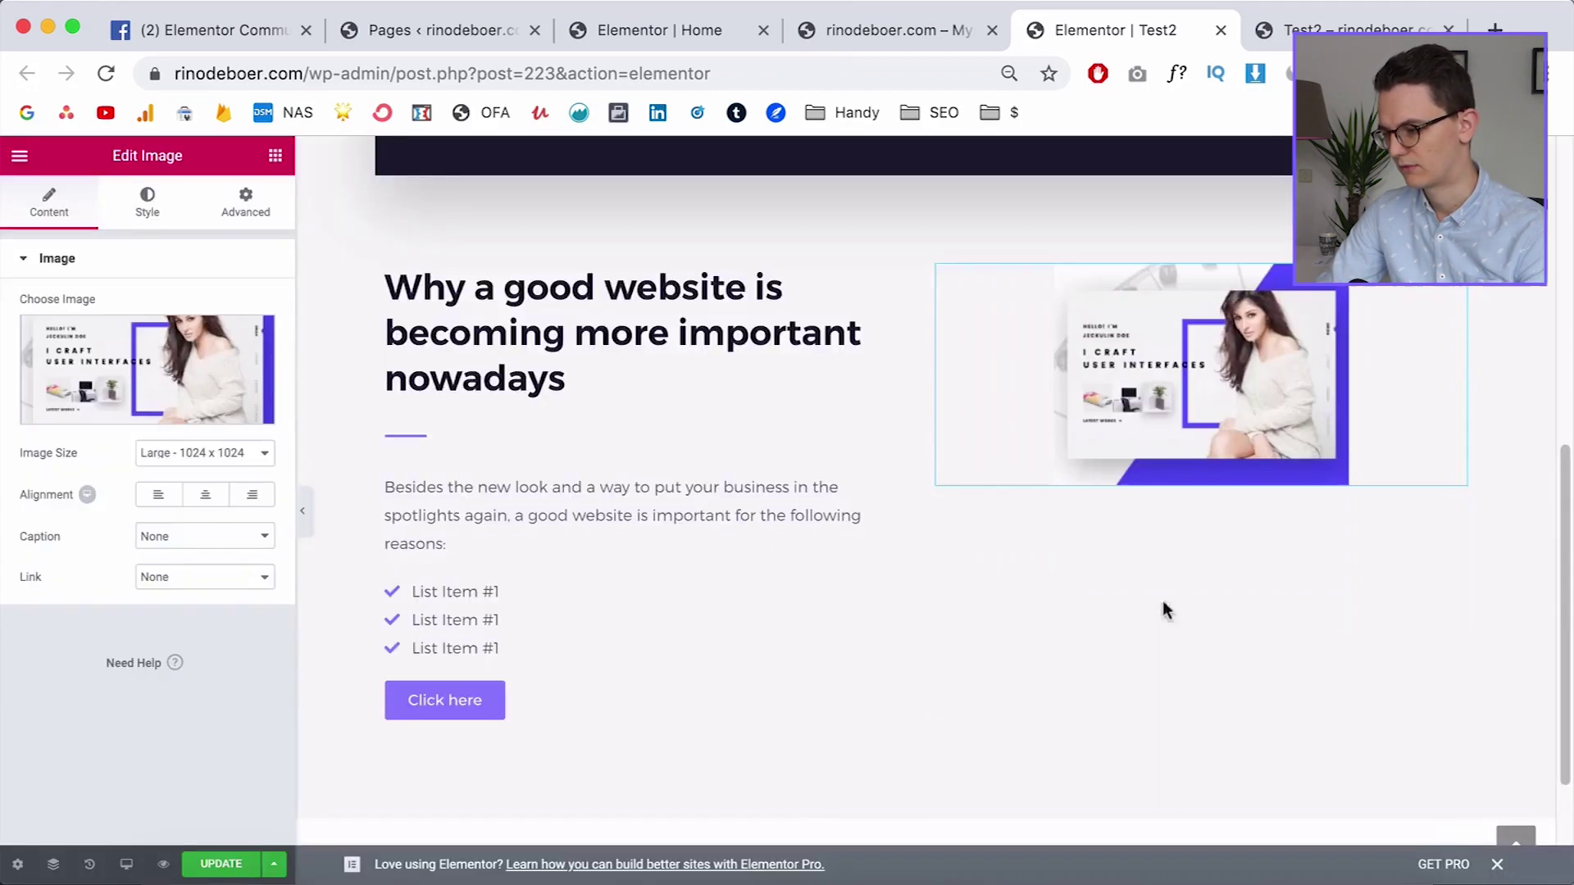
{"action": "right_click", "coordinate": [1131, 369]}
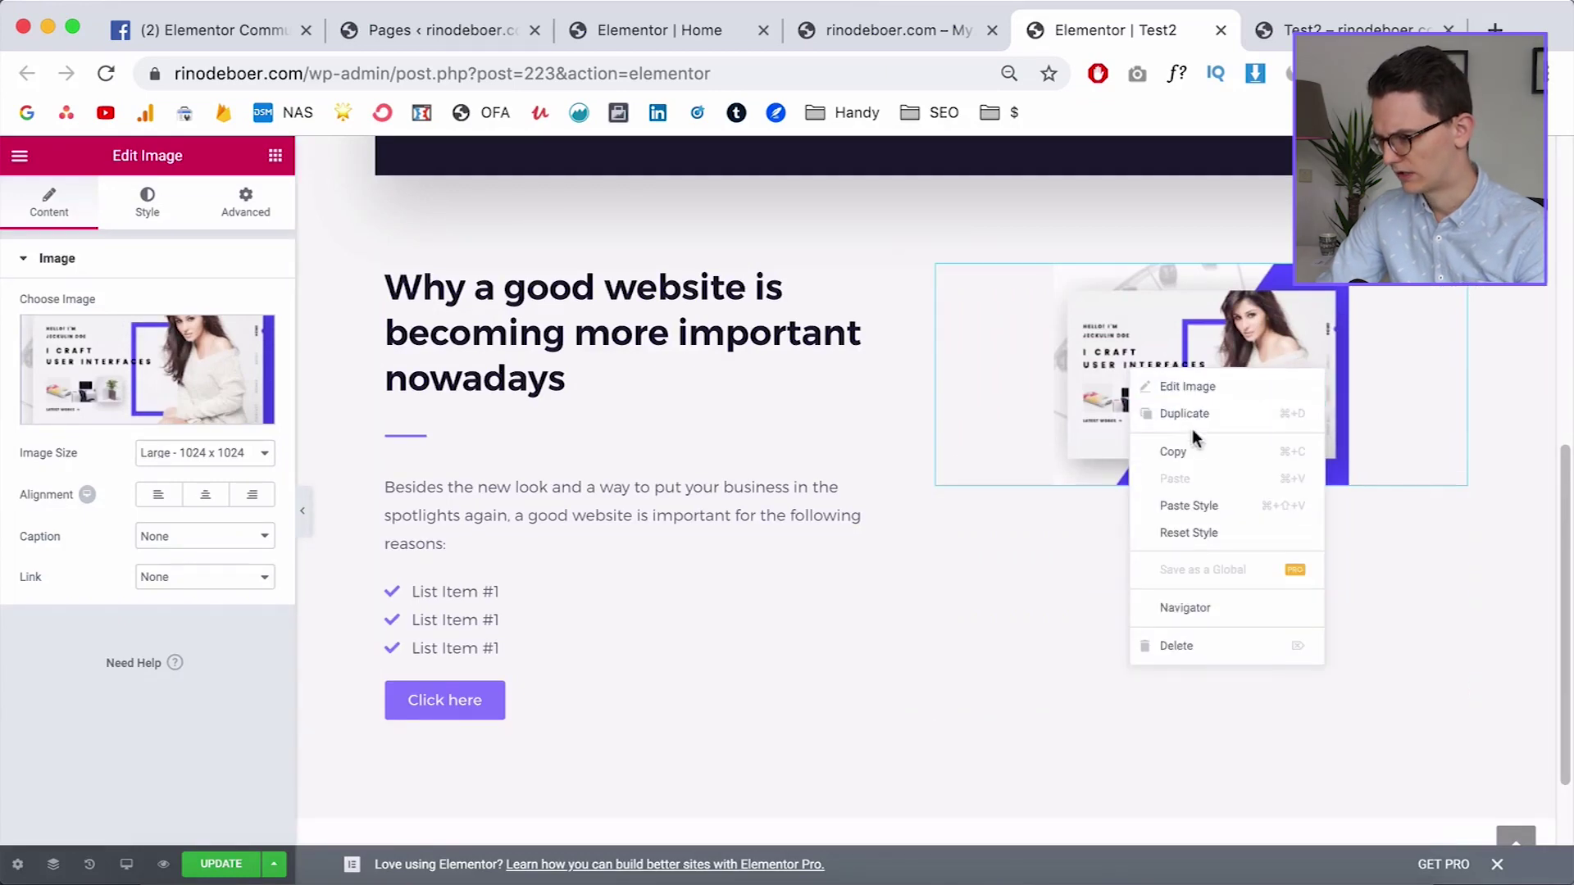
Duplicate the image and fill the copy with the dark example-1 collage
{"action": "left_click", "coordinate": [1193, 412]}
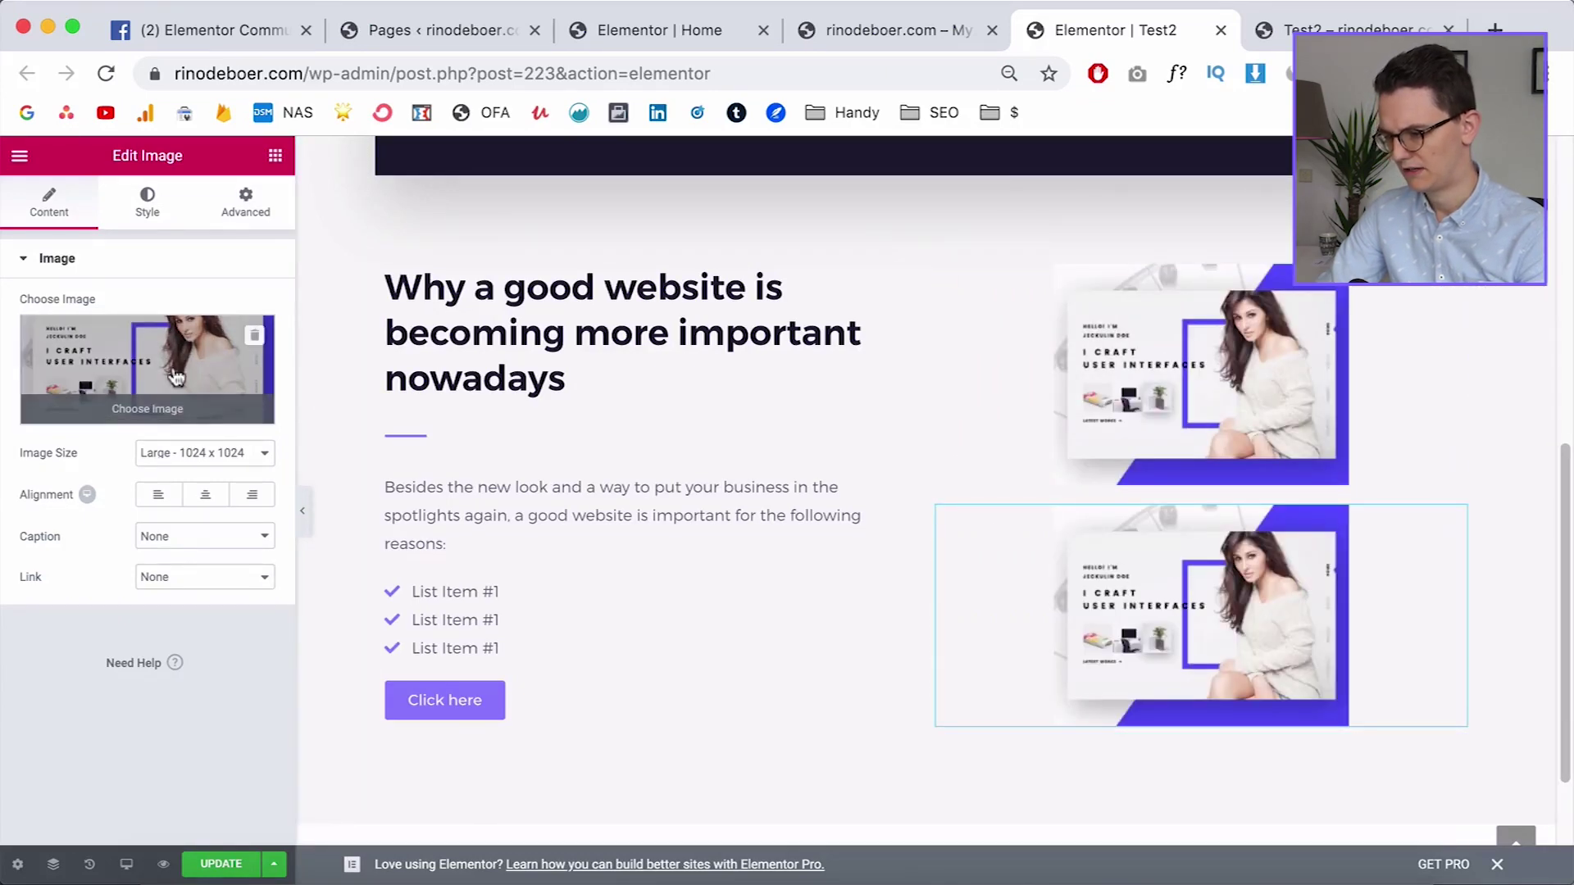
{"action": "left_click", "coordinate": [148, 369]}
{"action": "left_click", "coordinate": [879, 650]}
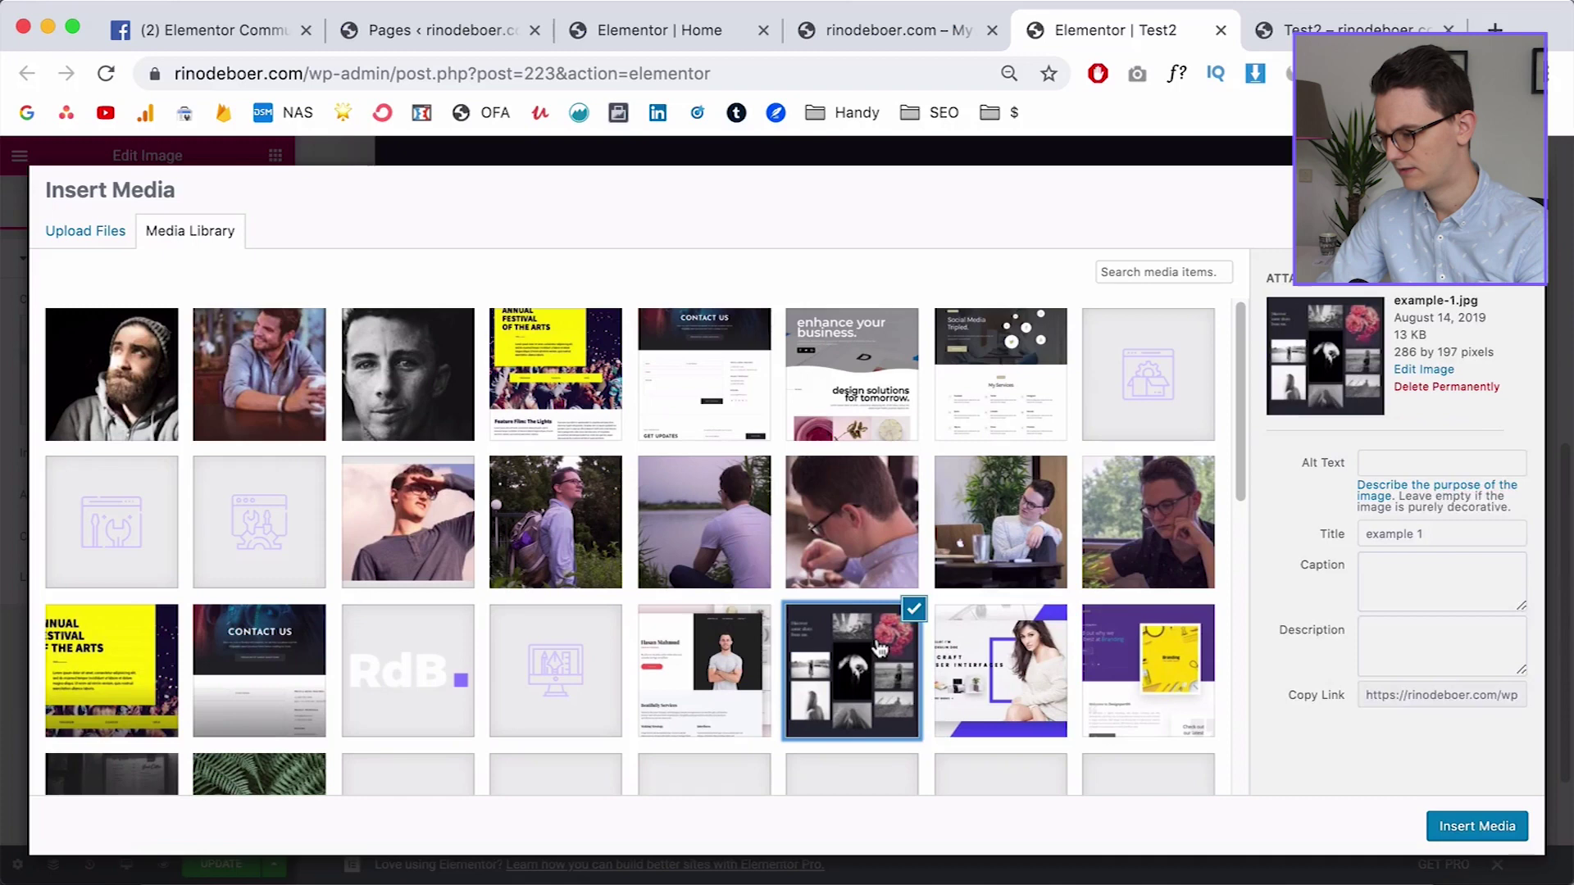
{"action": "left_click", "coordinate": [1443, 830]}
{"action": "scroll", "coordinate": [1222, 593], "scroll_direction": "down", "scroll_amount": 3}
Duplicate the collage image and replace the copy with the example-4 profile mockup
{"action": "right_click", "coordinate": [1193, 478]}
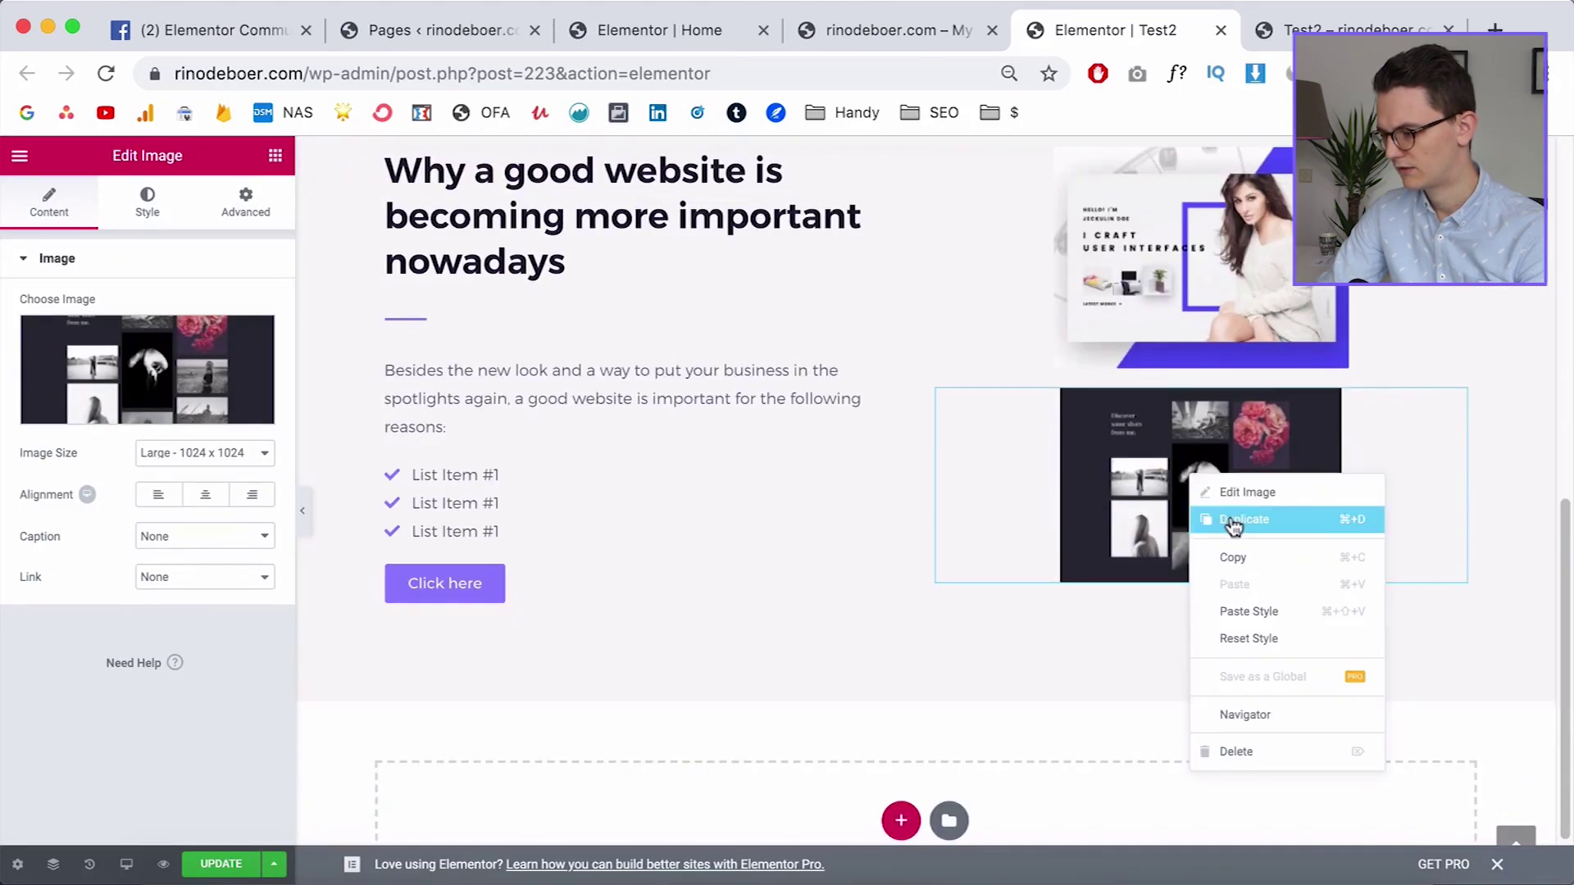
{"action": "left_click", "coordinate": [1233, 521]}
{"action": "left_click", "coordinate": [148, 369]}
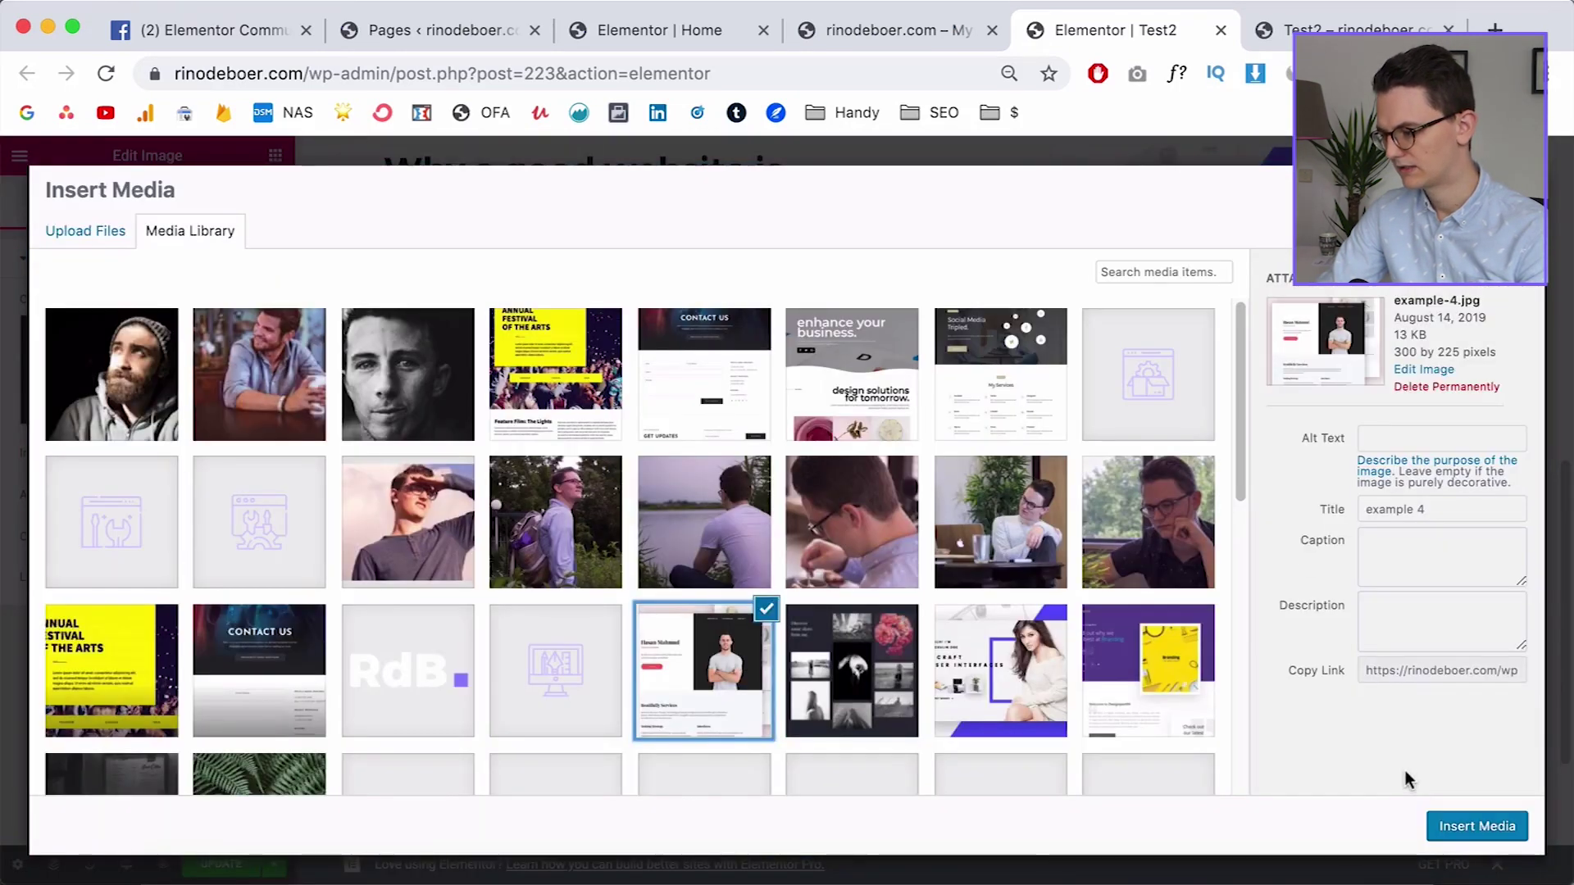
{"action": "left_click", "coordinate": [1476, 826]}
Duplicate the profile mockup and fill the copy with the purple example-3 branding mockup
{"action": "right_click", "coordinate": [1194, 484]}
{"action": "left_click", "coordinate": [1237, 521]}
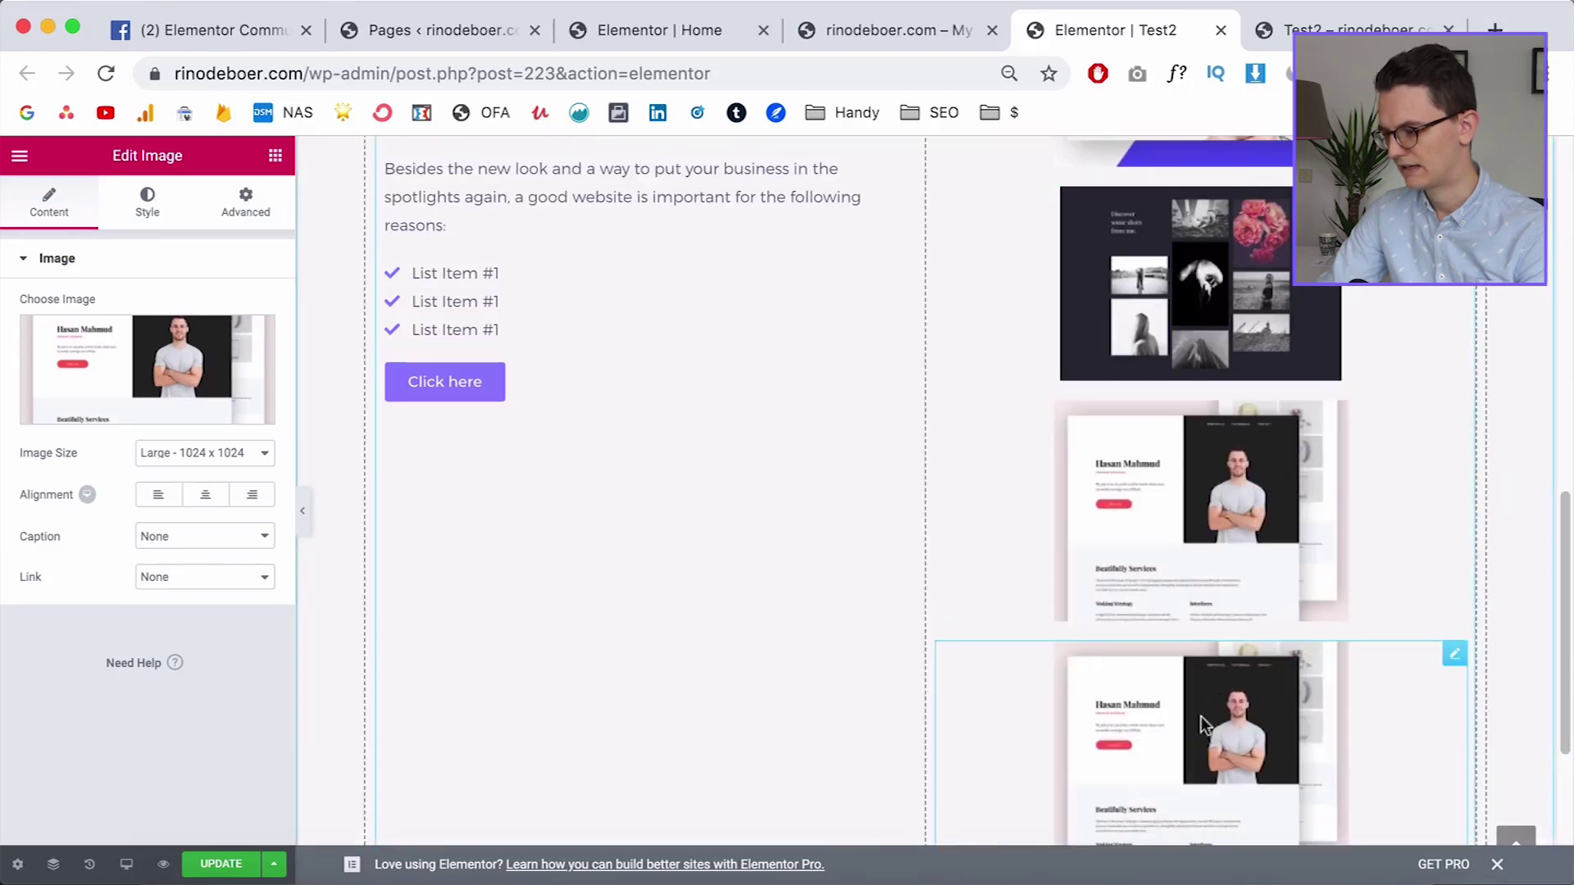
{"action": "left_click", "coordinate": [189, 419]}
{"action": "left_click", "coordinate": [1156, 681]}
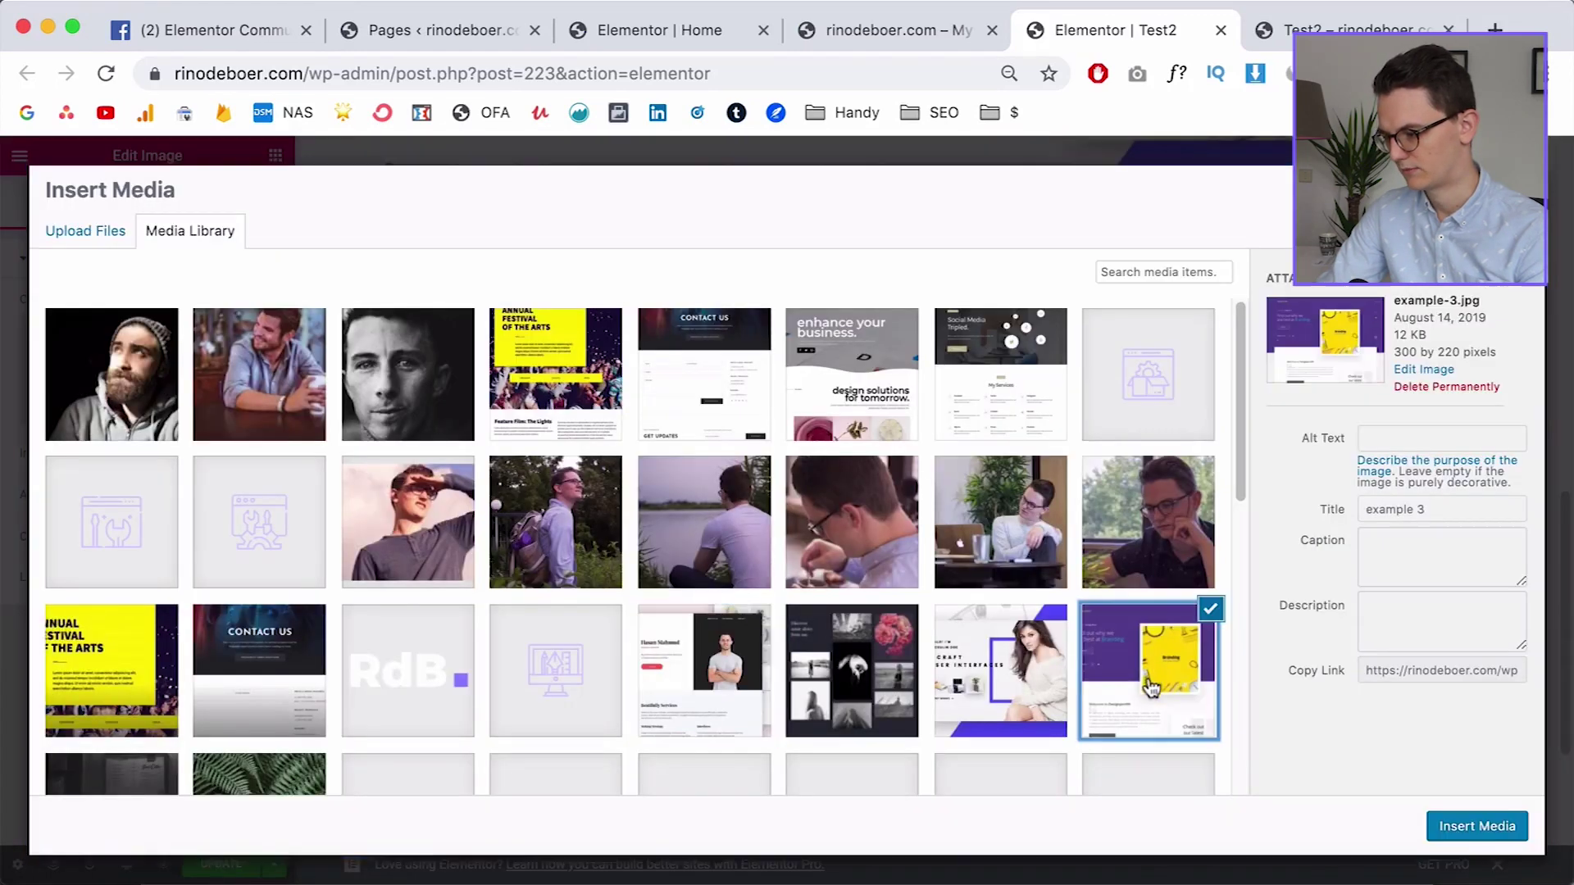
{"action": "left_click", "coordinate": [1481, 826]}
{"action": "scroll", "coordinate": [1287, 651], "scroll_direction": "down", "scroll_amount": 2}
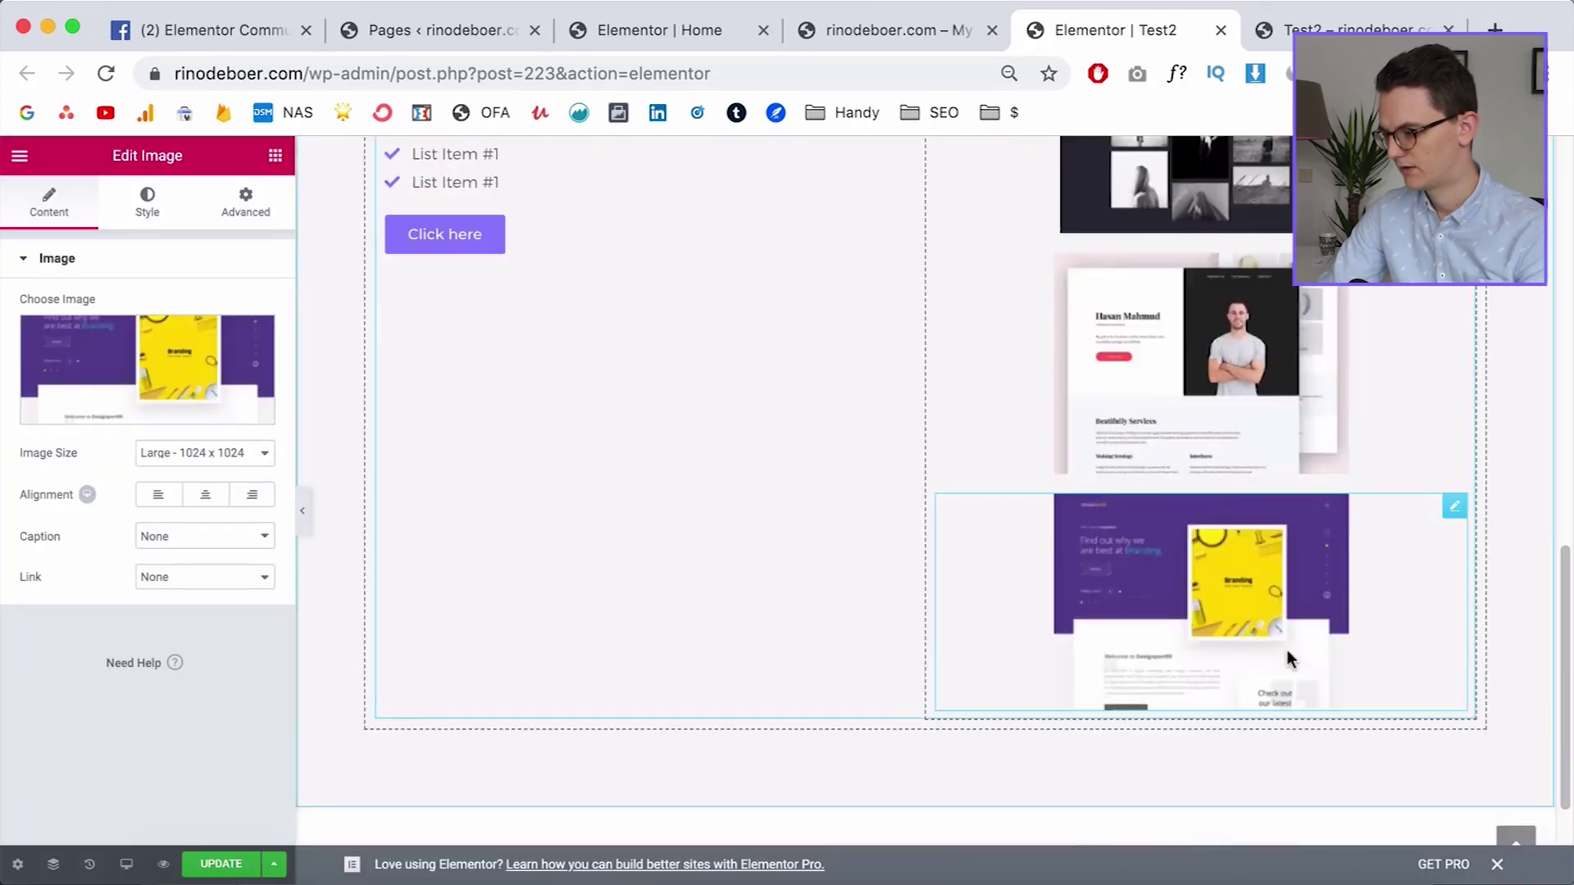
{"action": "scroll", "coordinate": [1287, 650], "scroll_direction": "up", "scroll_amount": 6}
{"action": "scroll", "coordinate": [1287, 629], "scroll_direction": "down", "scroll_amount": 1}
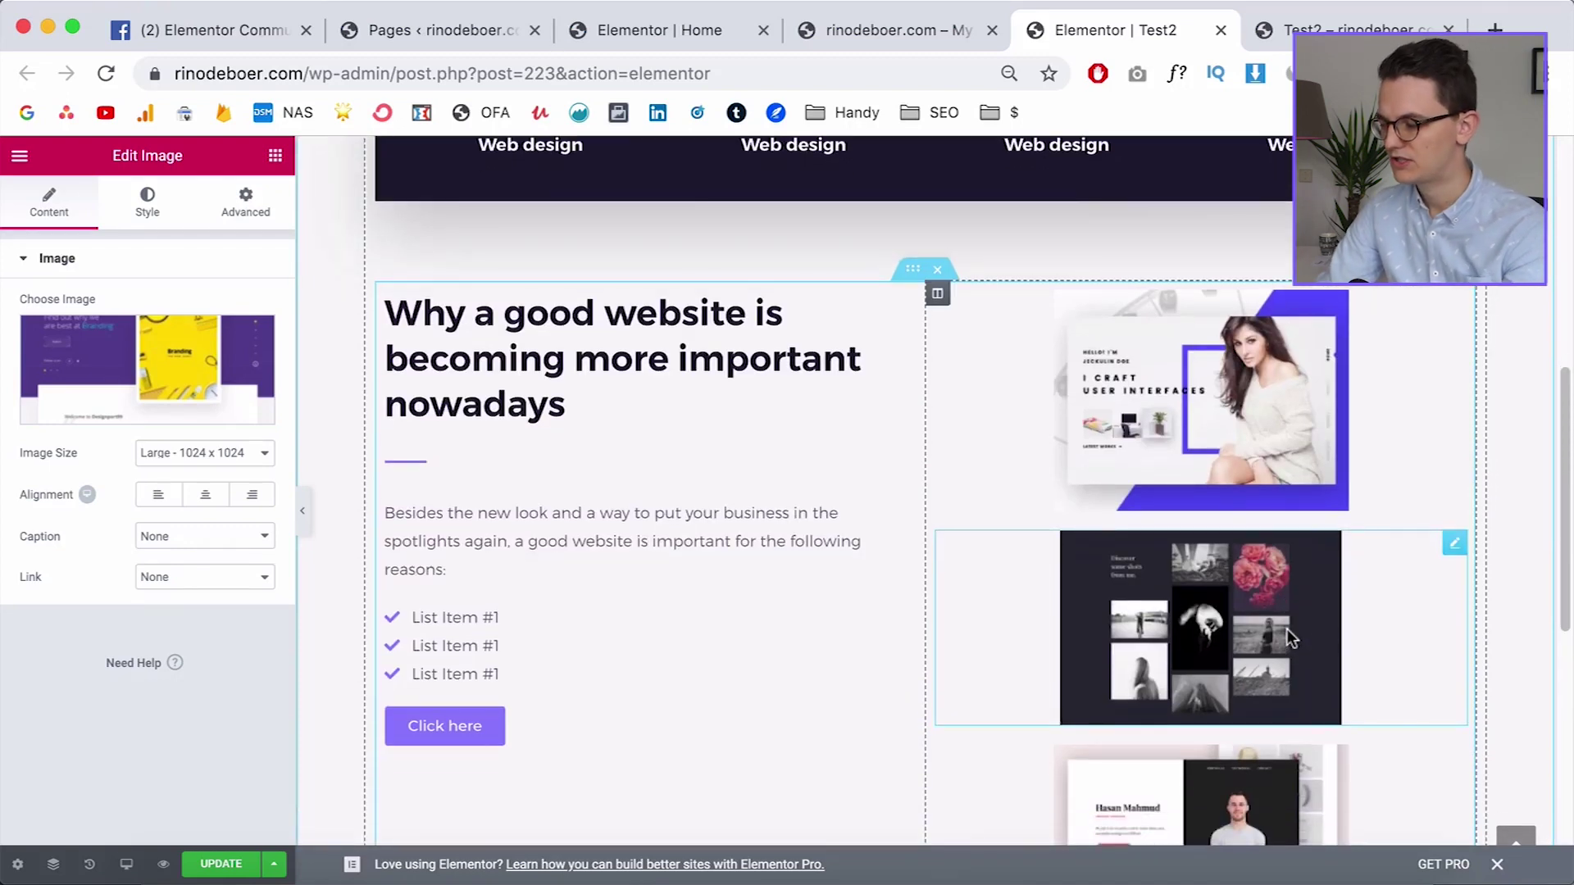
{"action": "scroll", "coordinate": [1201, 433], "scroll_direction": "down", "scroll_amount": 2}
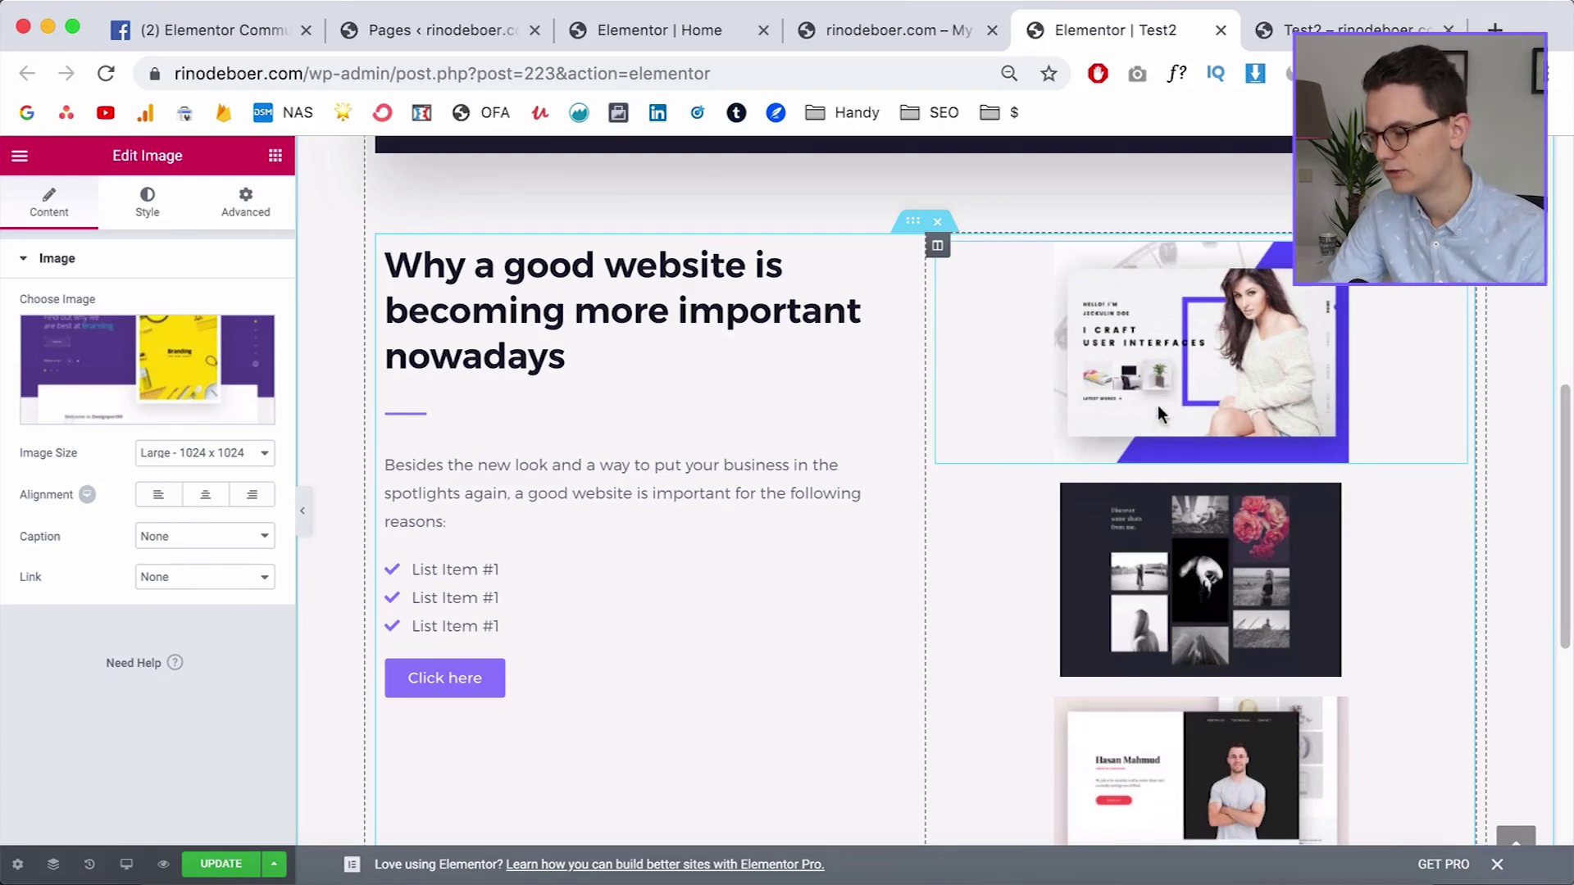
{"action": "left_click", "coordinate": [1157, 360]}
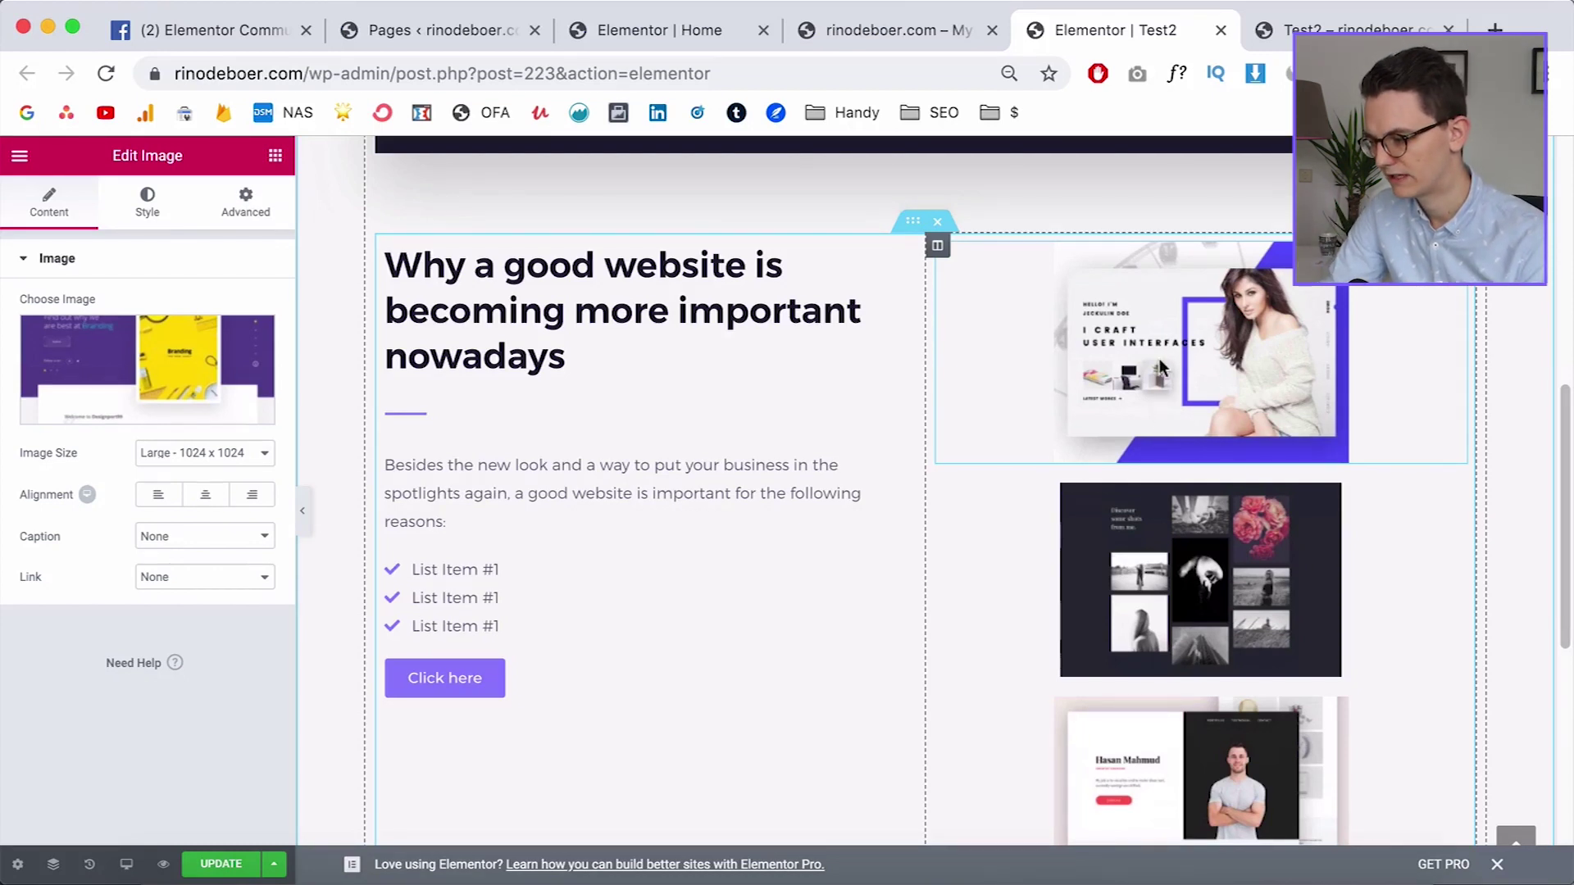
Set the woman mockup's Custom Positioning to Absolute, keeping the default width
{"action": "left_click", "coordinate": [255, 213]}
{"action": "scroll", "coordinate": [232, 612], "scroll_direction": "down", "scroll_amount": 3}
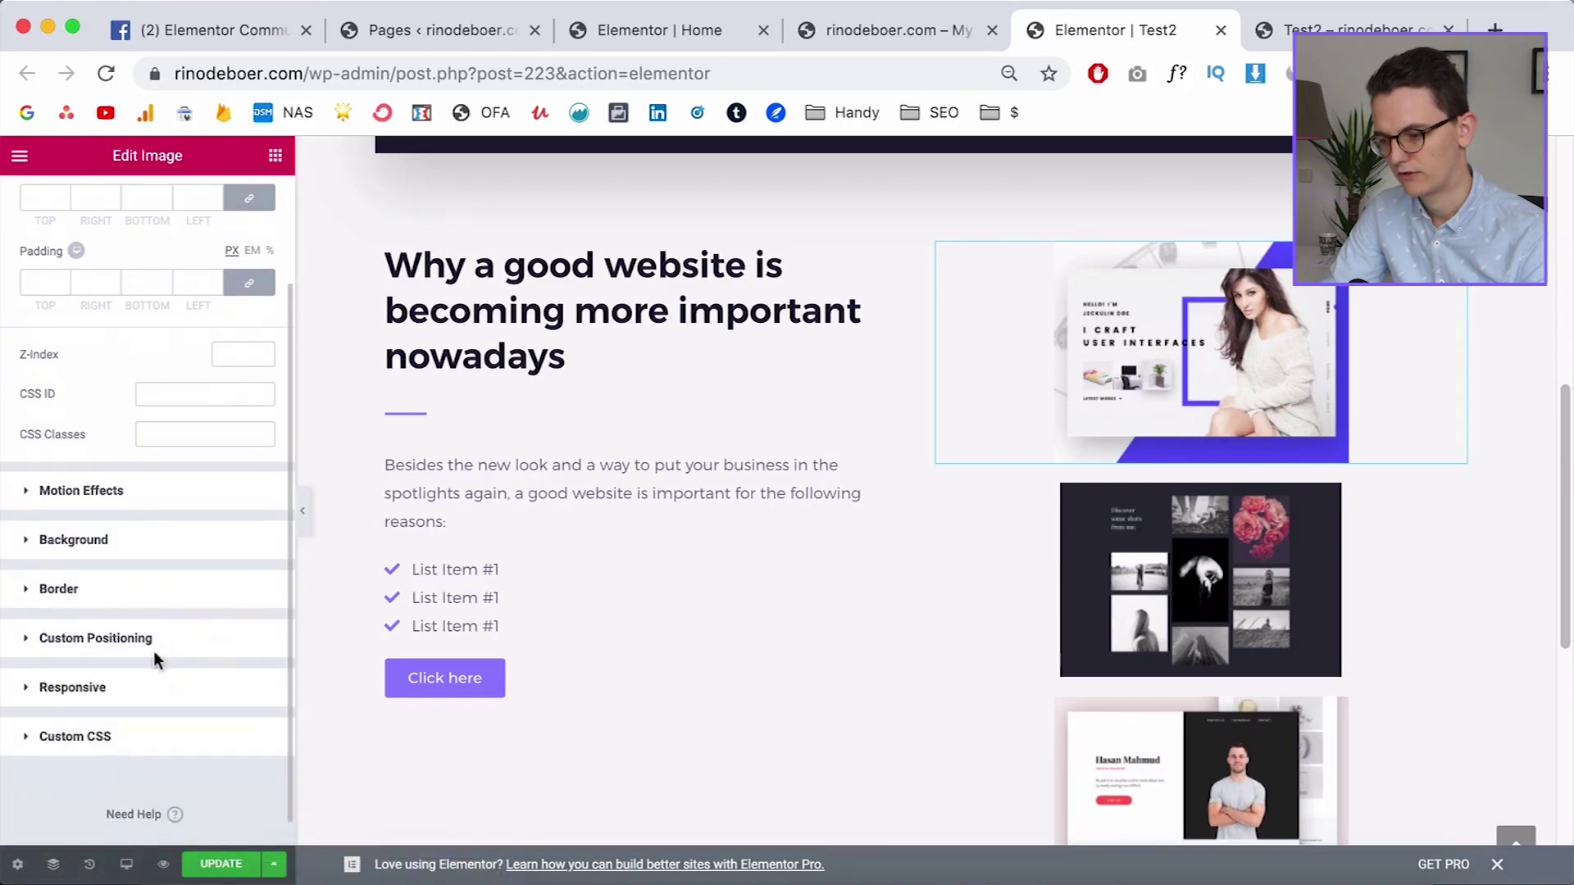
{"action": "left_click", "coordinate": [143, 647]}
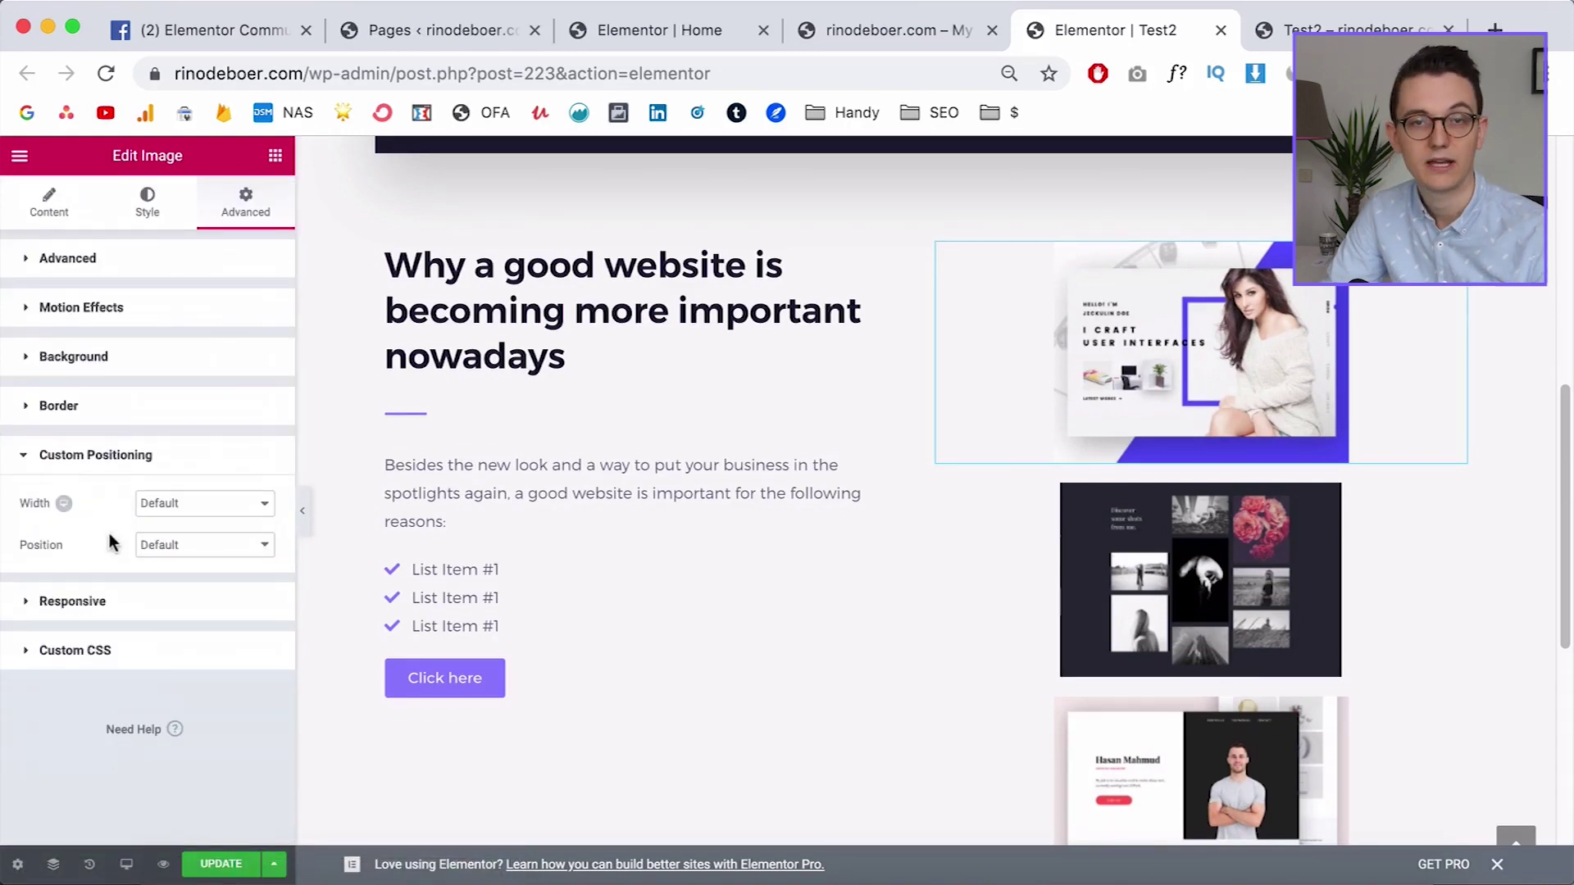
{"action": "left_click", "coordinate": [169, 513]}
{"action": "left_click", "coordinate": [176, 508]}
{"action": "left_click", "coordinate": [211, 513]}
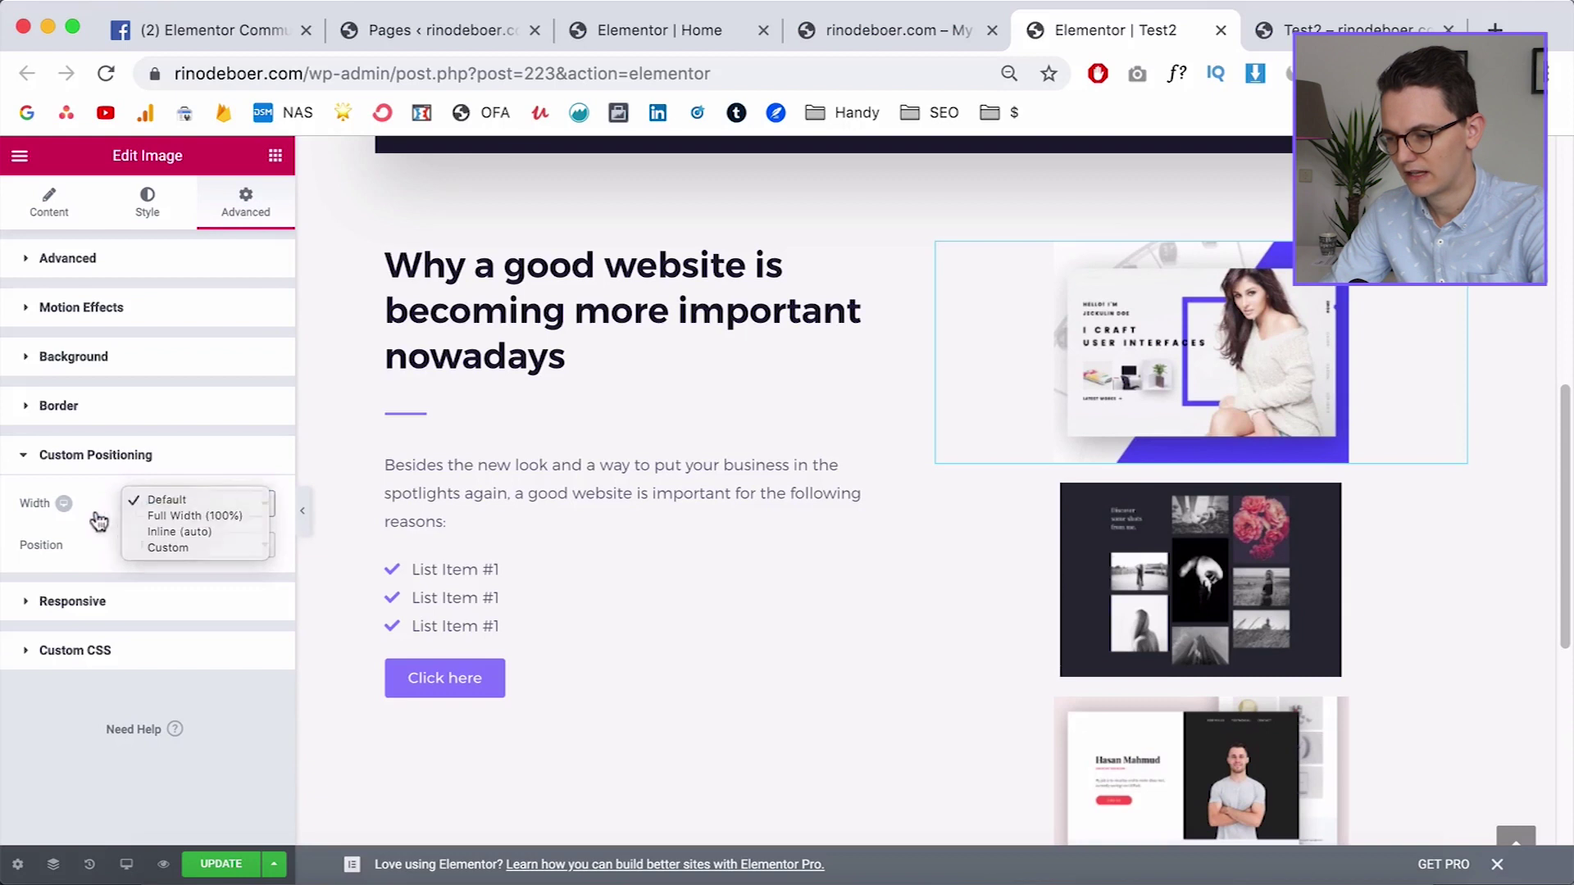
{"action": "left_click", "coordinate": [94, 547]}
{"action": "left_click", "coordinate": [168, 551]}
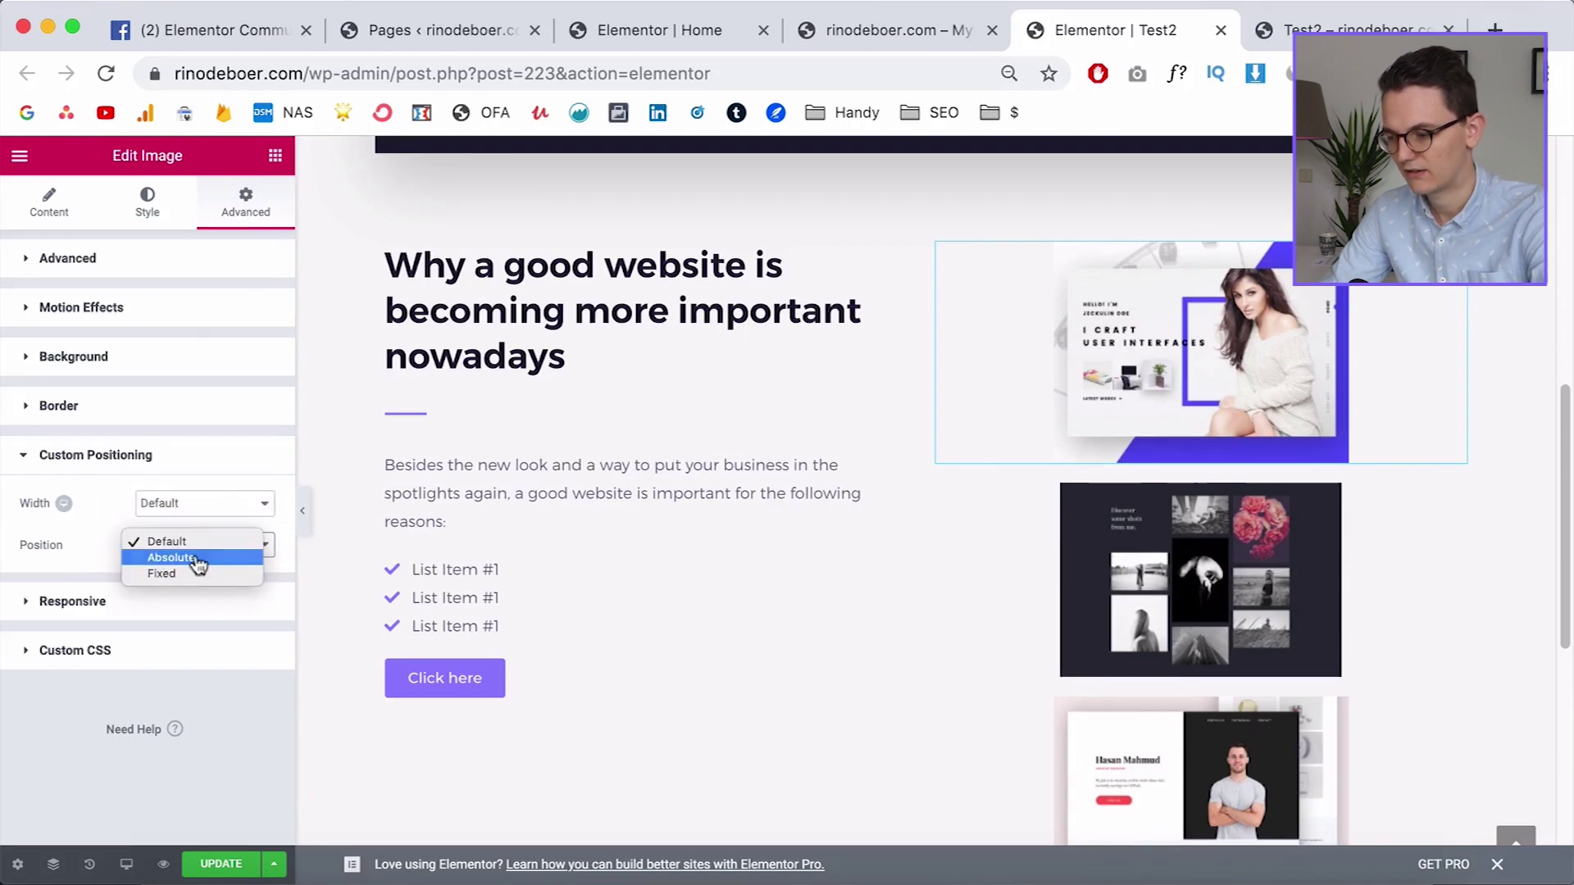
{"action": "left_click", "coordinate": [196, 563]}
Drag the woman mockup left and up to about a -108.9 px offset over the collage
{"action": "scroll", "coordinate": [1275, 412], "scroll_direction": "down", "scroll_amount": 2}
{"action": "left_click_drag", "start_coordinate": [1275, 411], "coordinate": [1104, 423]}
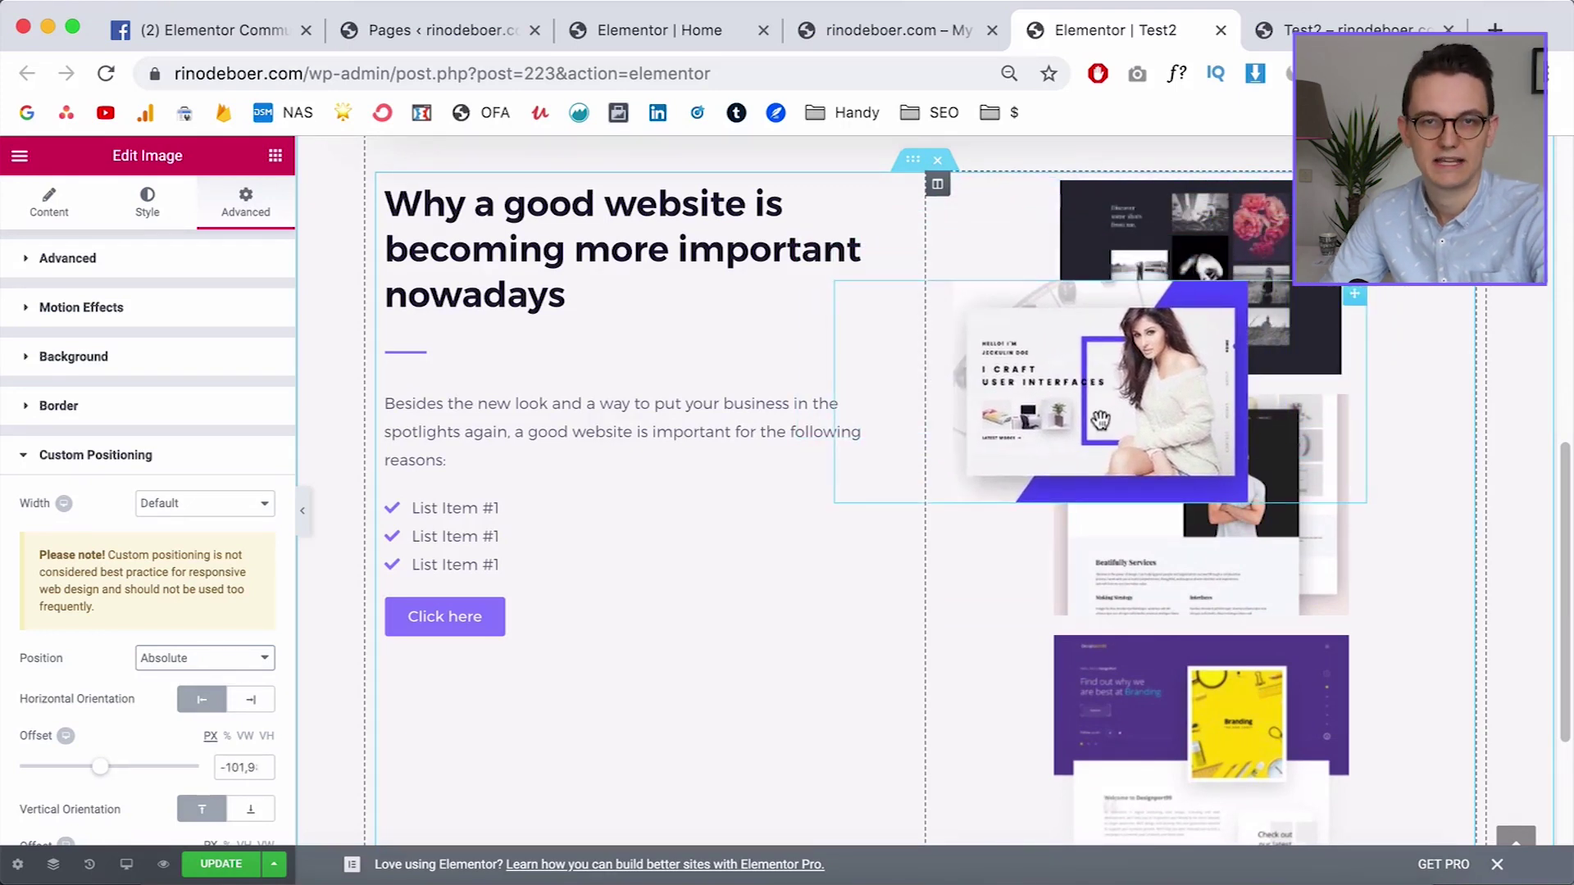
{"action": "left_click_drag", "start_coordinate": [1105, 393], "coordinate": [1110, 352]}
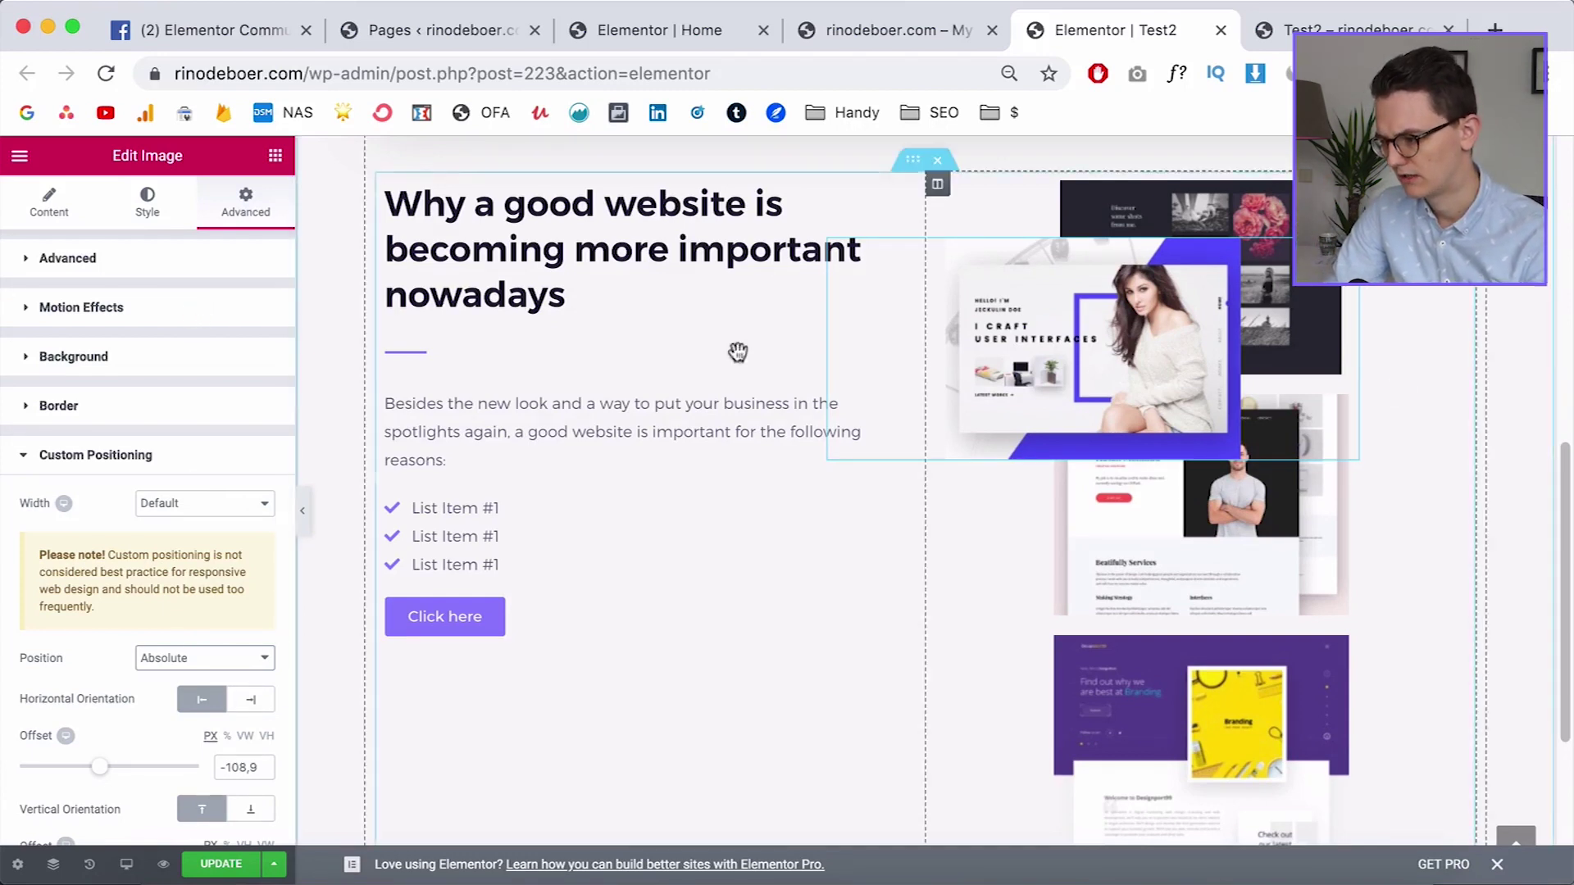
{"action": "left_click", "coordinate": [148, 205]}
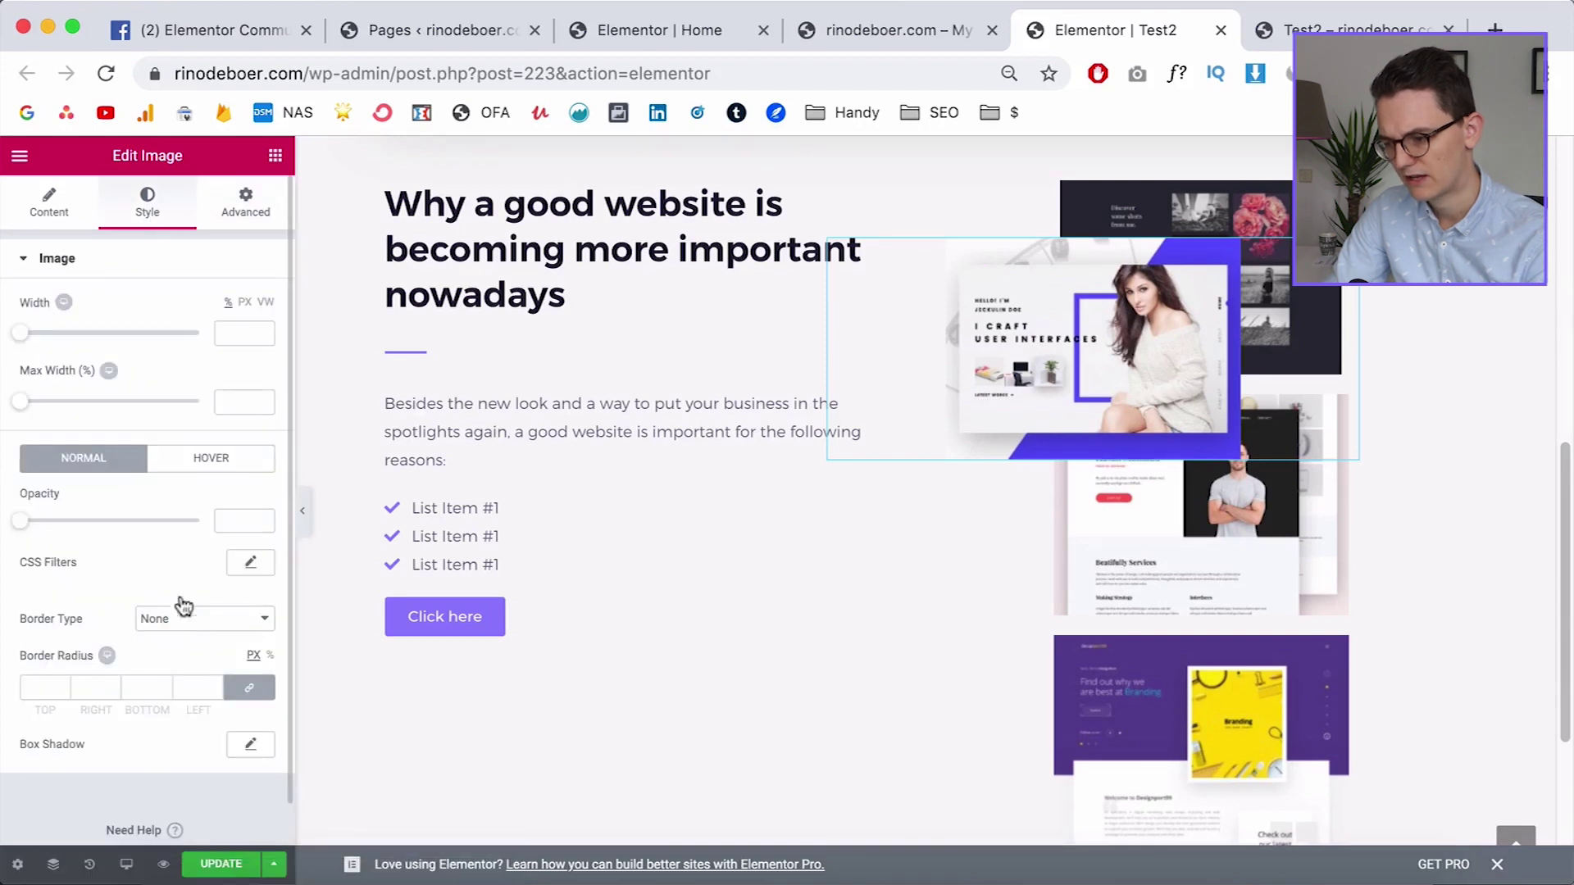
Give the woman mockup a box shadow with blur 48, vertical 29 and 0.21 colour alpha
{"action": "left_click", "coordinate": [249, 748]}
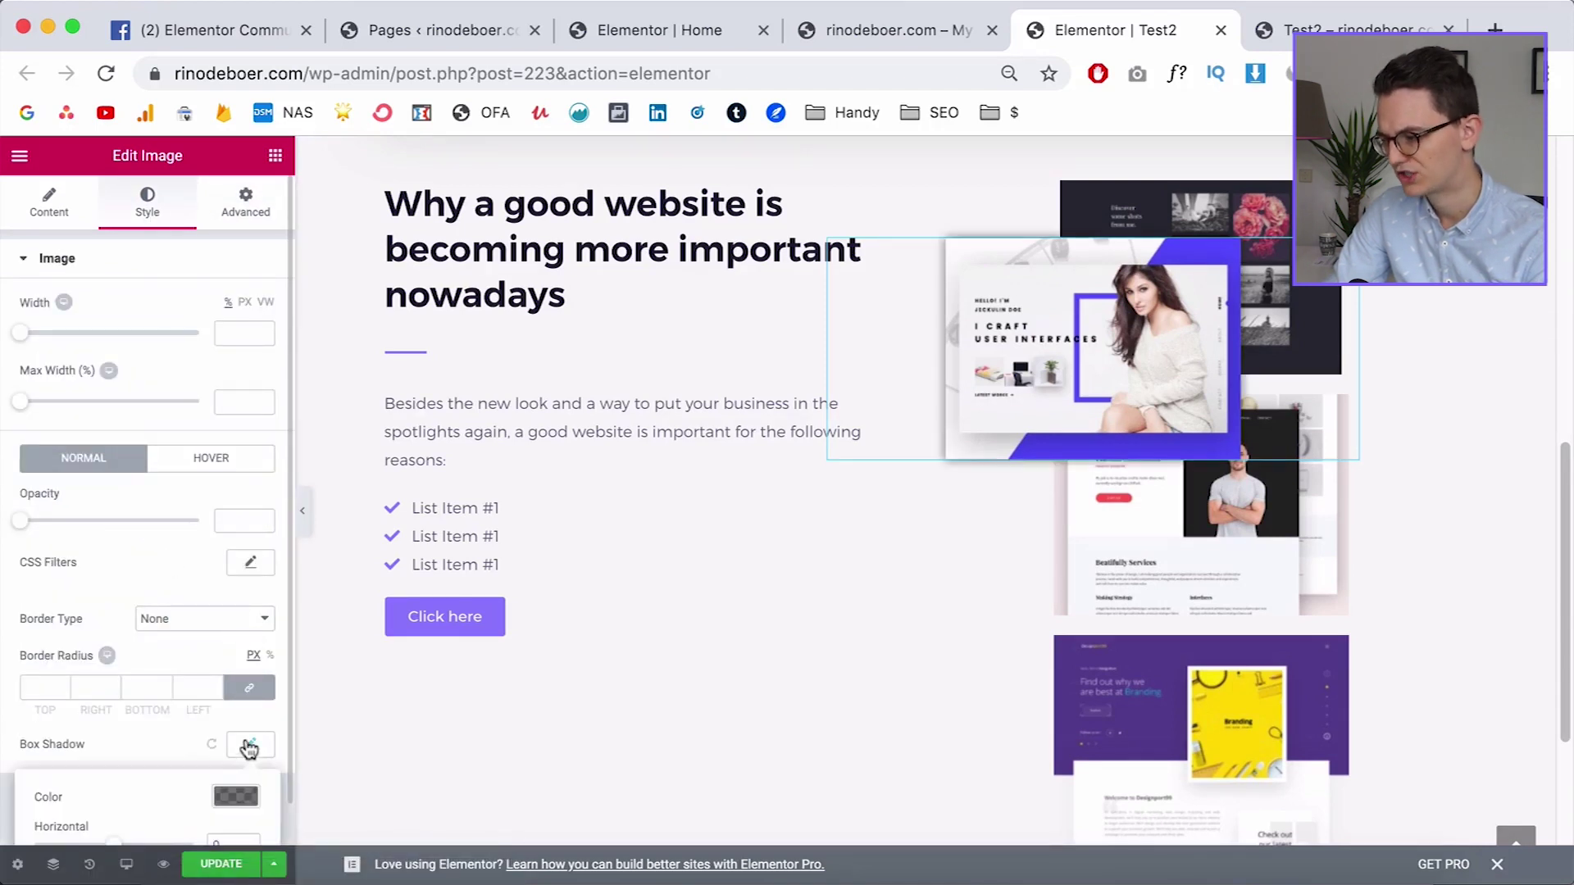
{"action": "scroll", "coordinate": [180, 737], "scroll_direction": "down", "scroll_amount": 3}
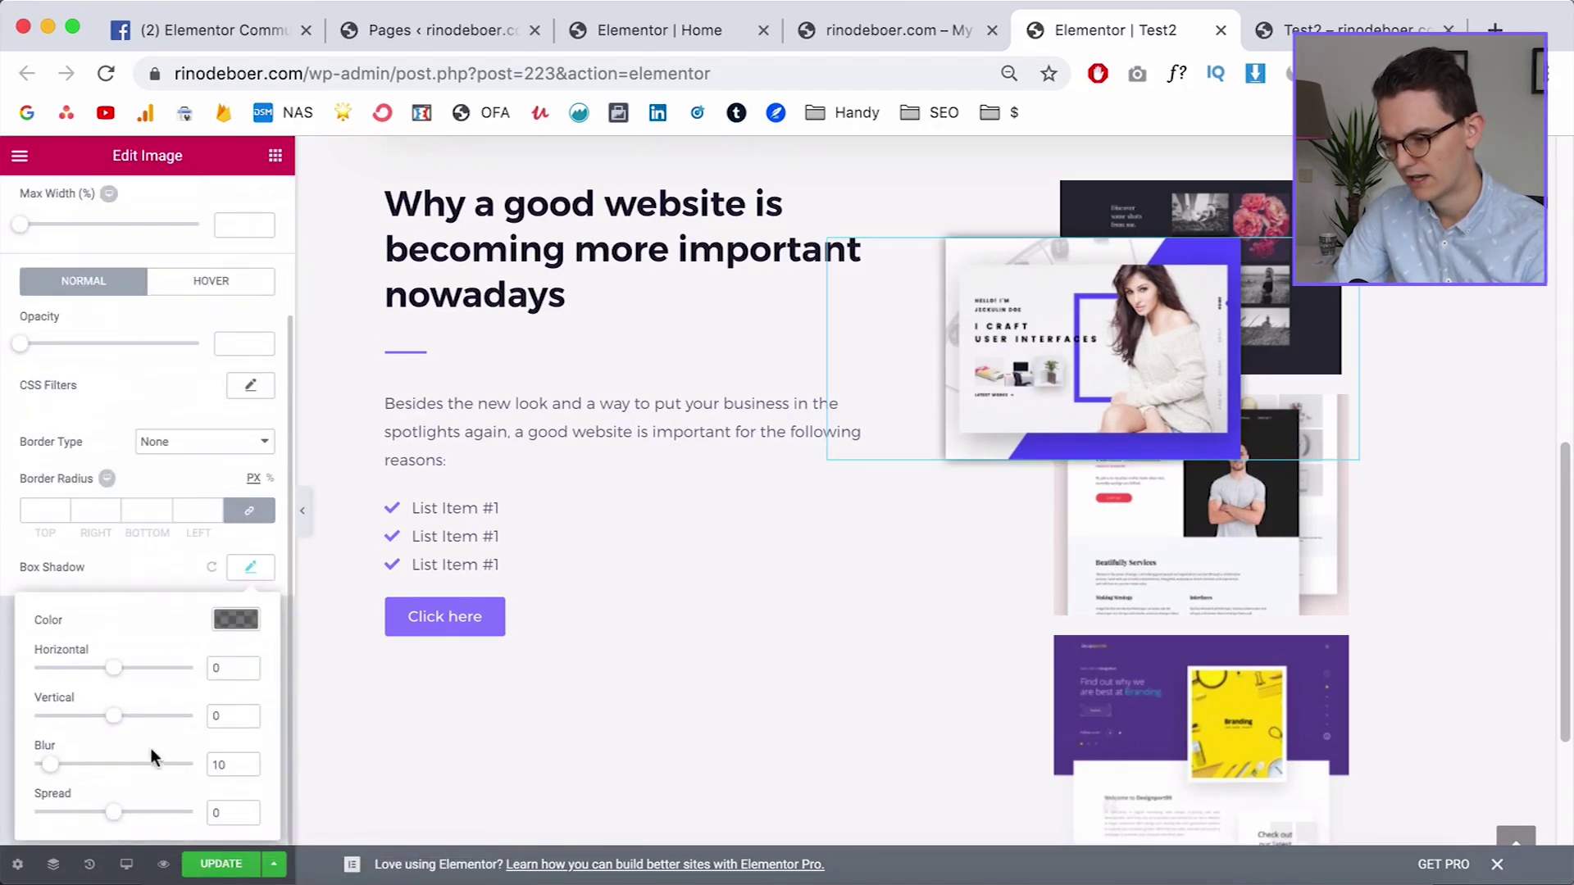
{"action": "left_click_drag", "start_coordinate": [78, 770], "coordinate": [106, 772]}
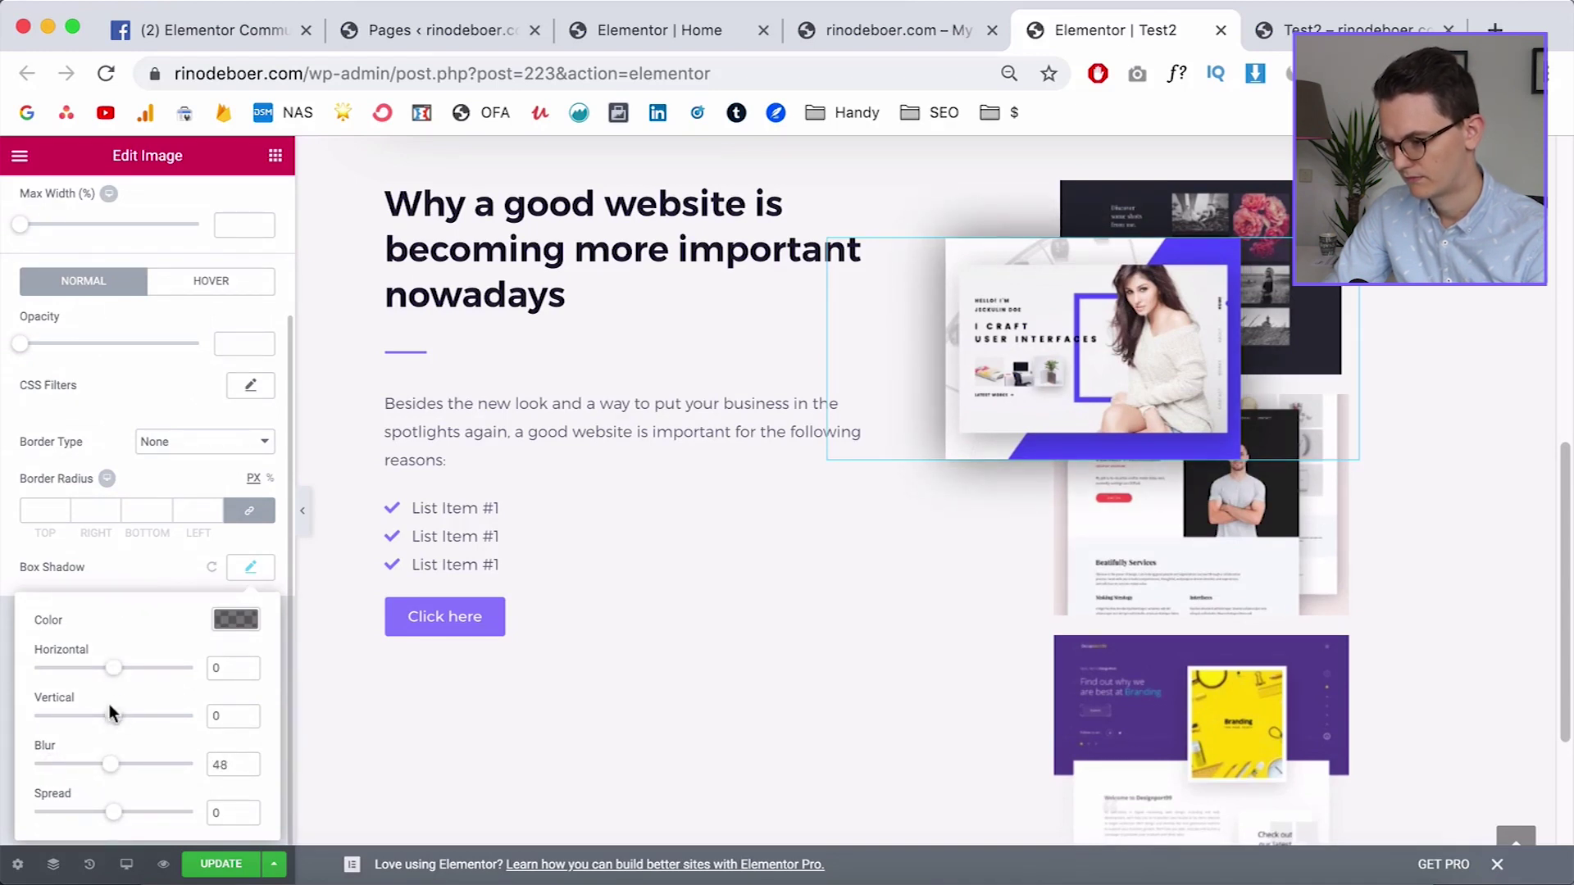
{"action": "left_click_drag", "start_coordinate": [115, 717], "coordinate": [143, 717]}
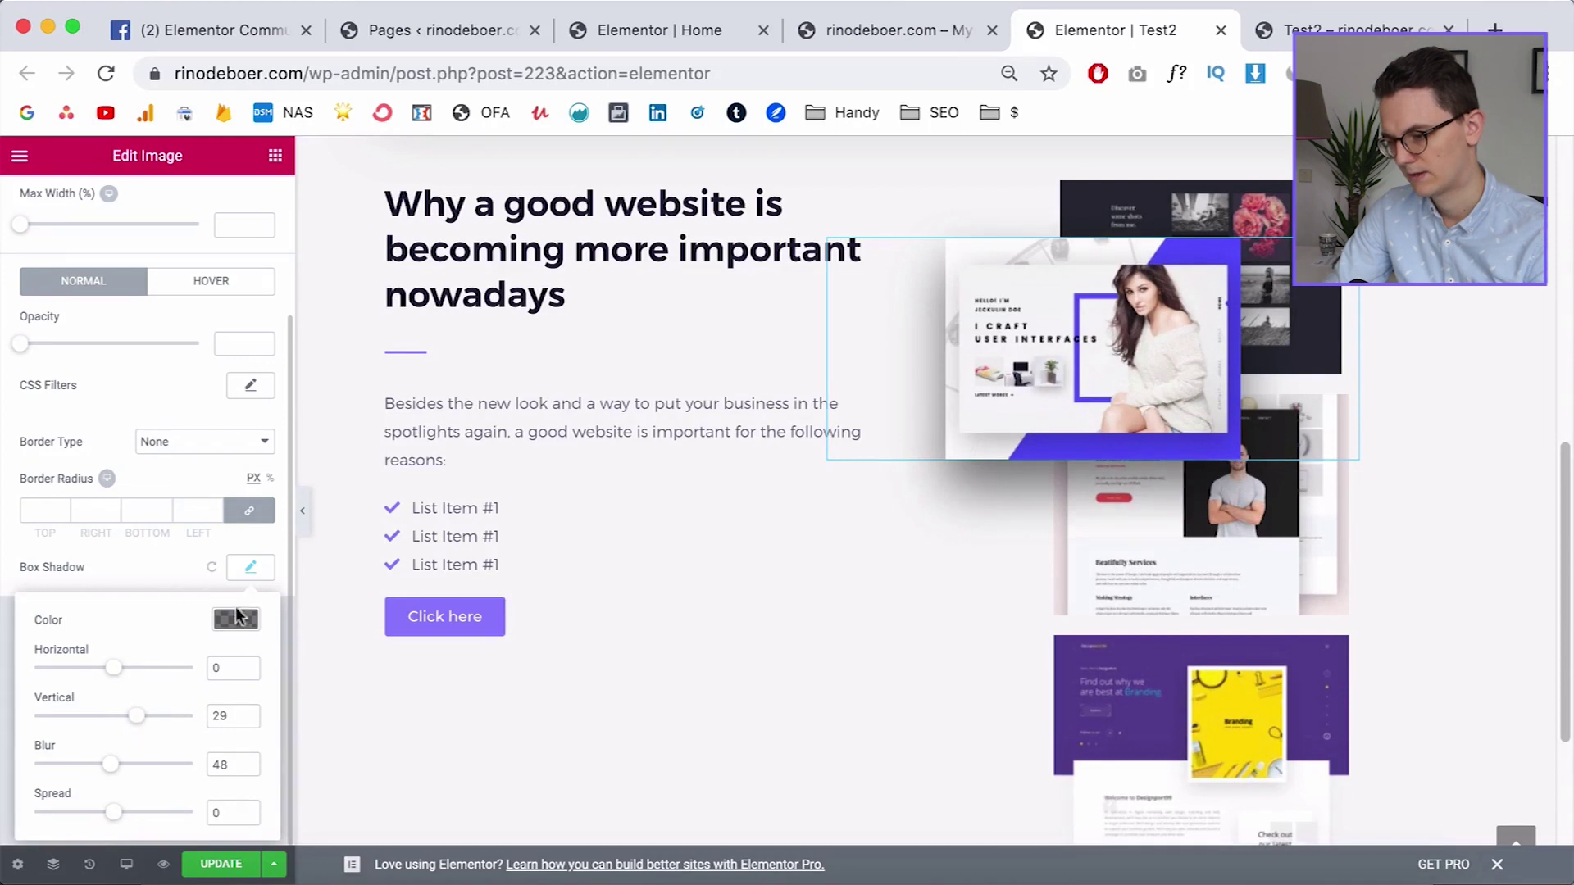
{"action": "left_click", "coordinate": [237, 618]}
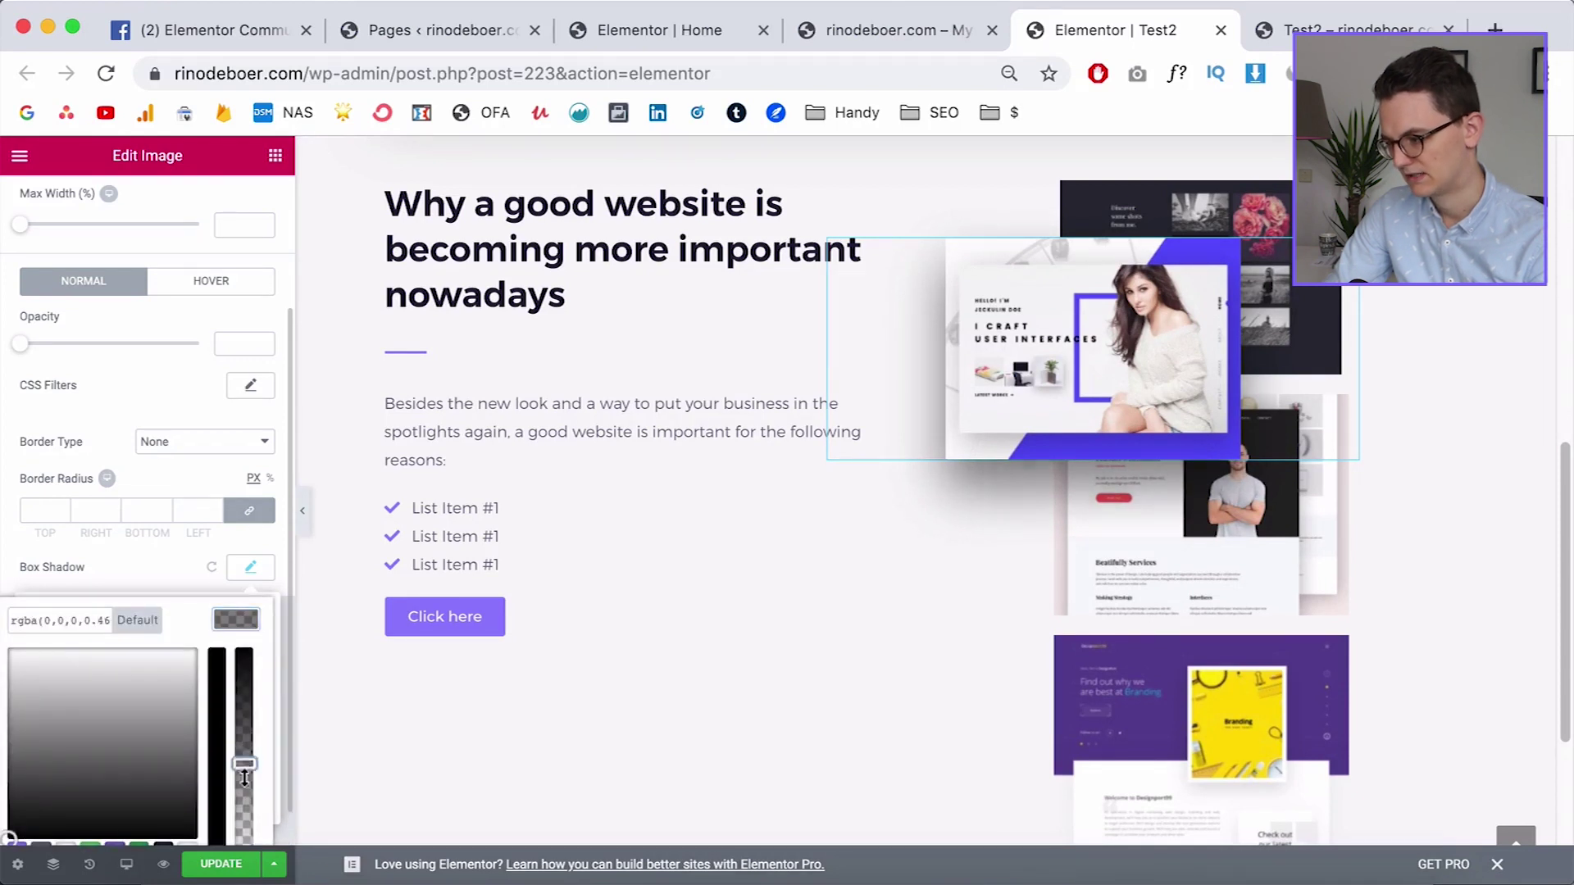
{"action": "left_click_drag", "start_coordinate": [245, 777], "coordinate": [246, 802]}
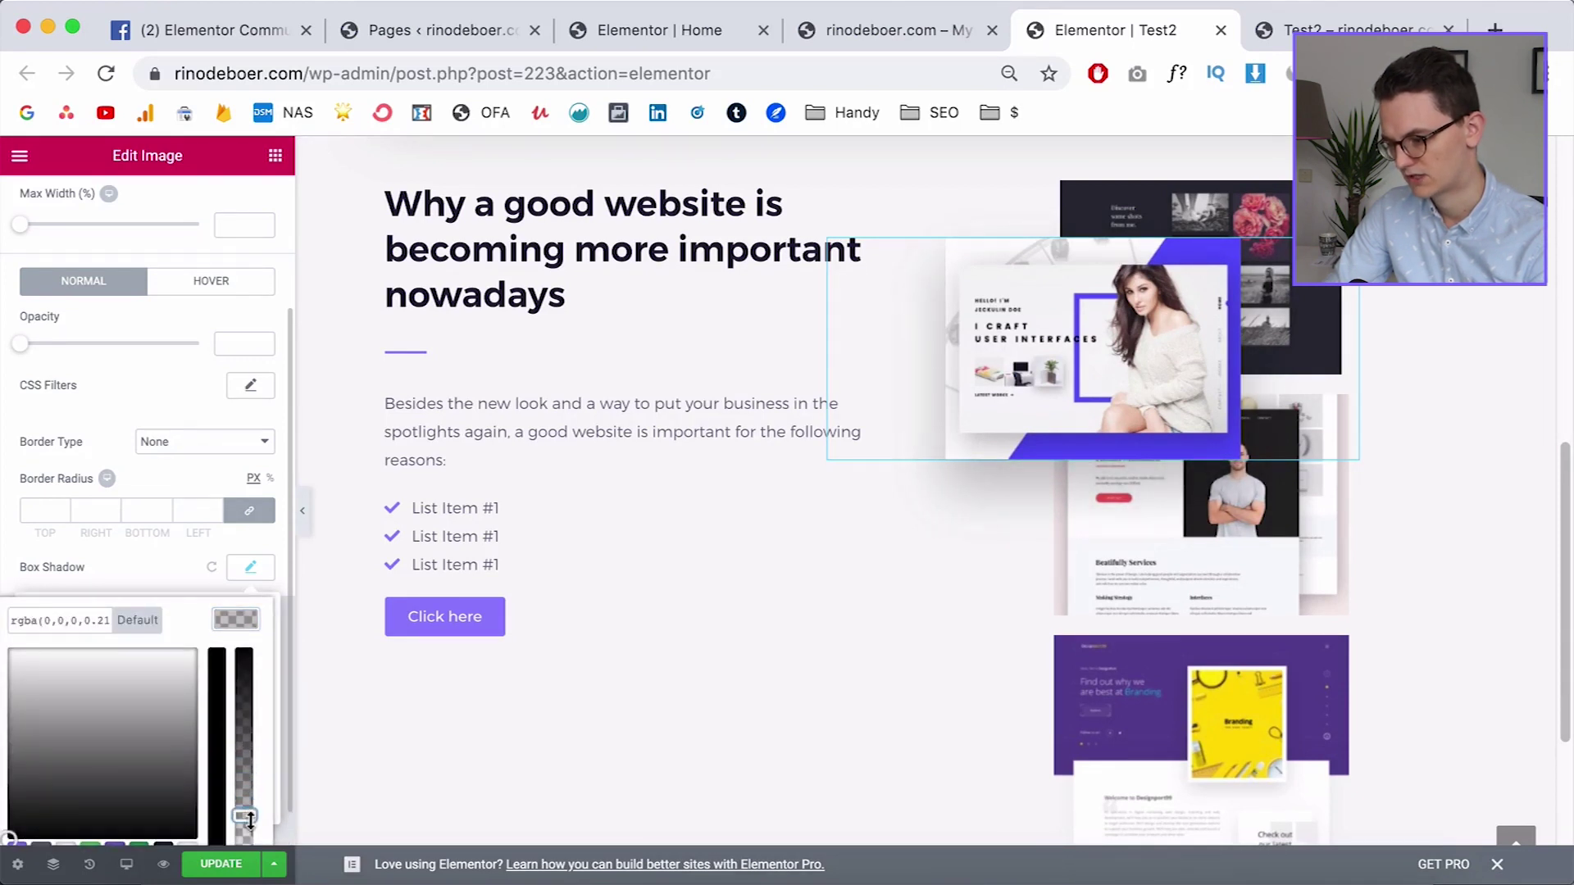
{"action": "left_click", "coordinate": [123, 566]}
Switch the style to the Hover state and view the rinodeboer.com reference page
{"action": "scroll", "coordinate": [184, 400], "scroll_direction": "up", "scroll_amount": 1}
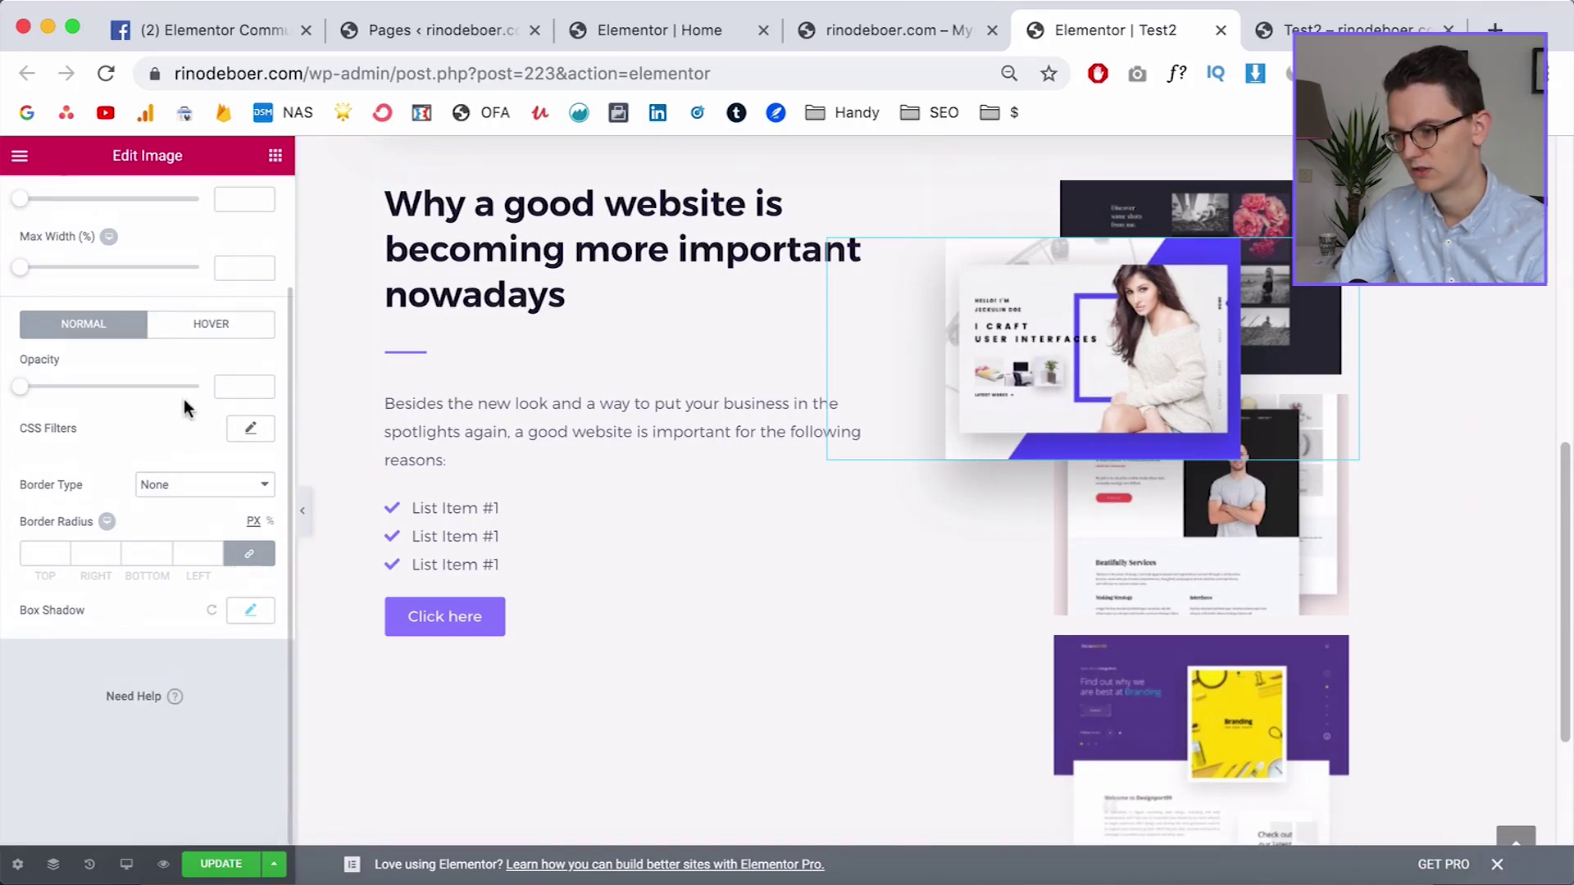
{"action": "left_click", "coordinate": [190, 326]}
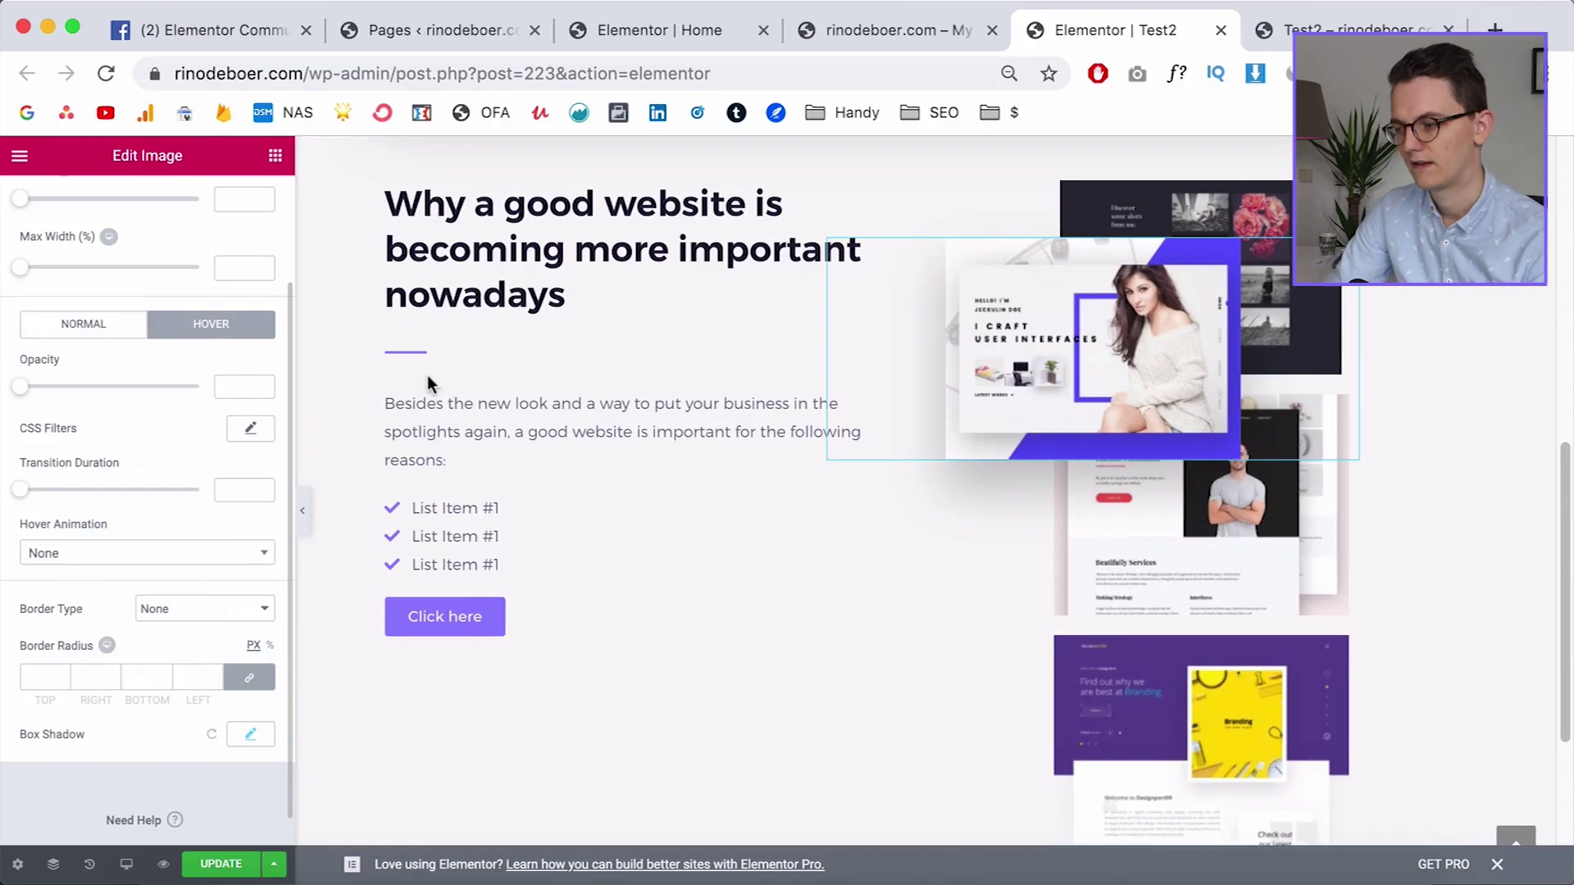
{"action": "left_click", "coordinate": [878, 31]}
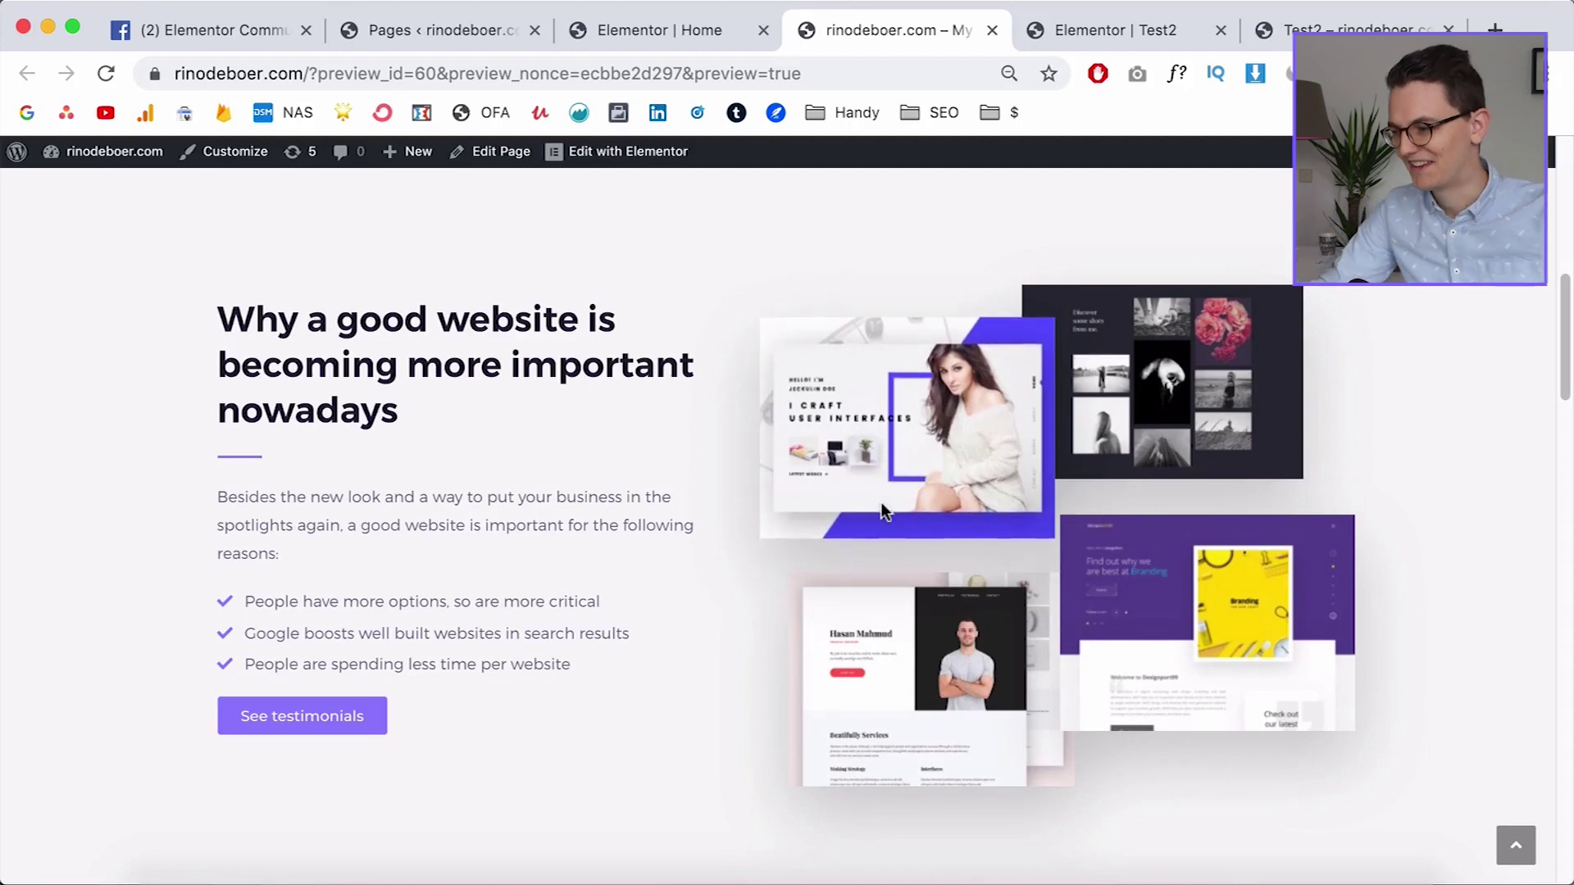
Back in the editor, set the woman mockup's Hover Animation to Bob
{"action": "left_click", "coordinate": [1103, 27]}
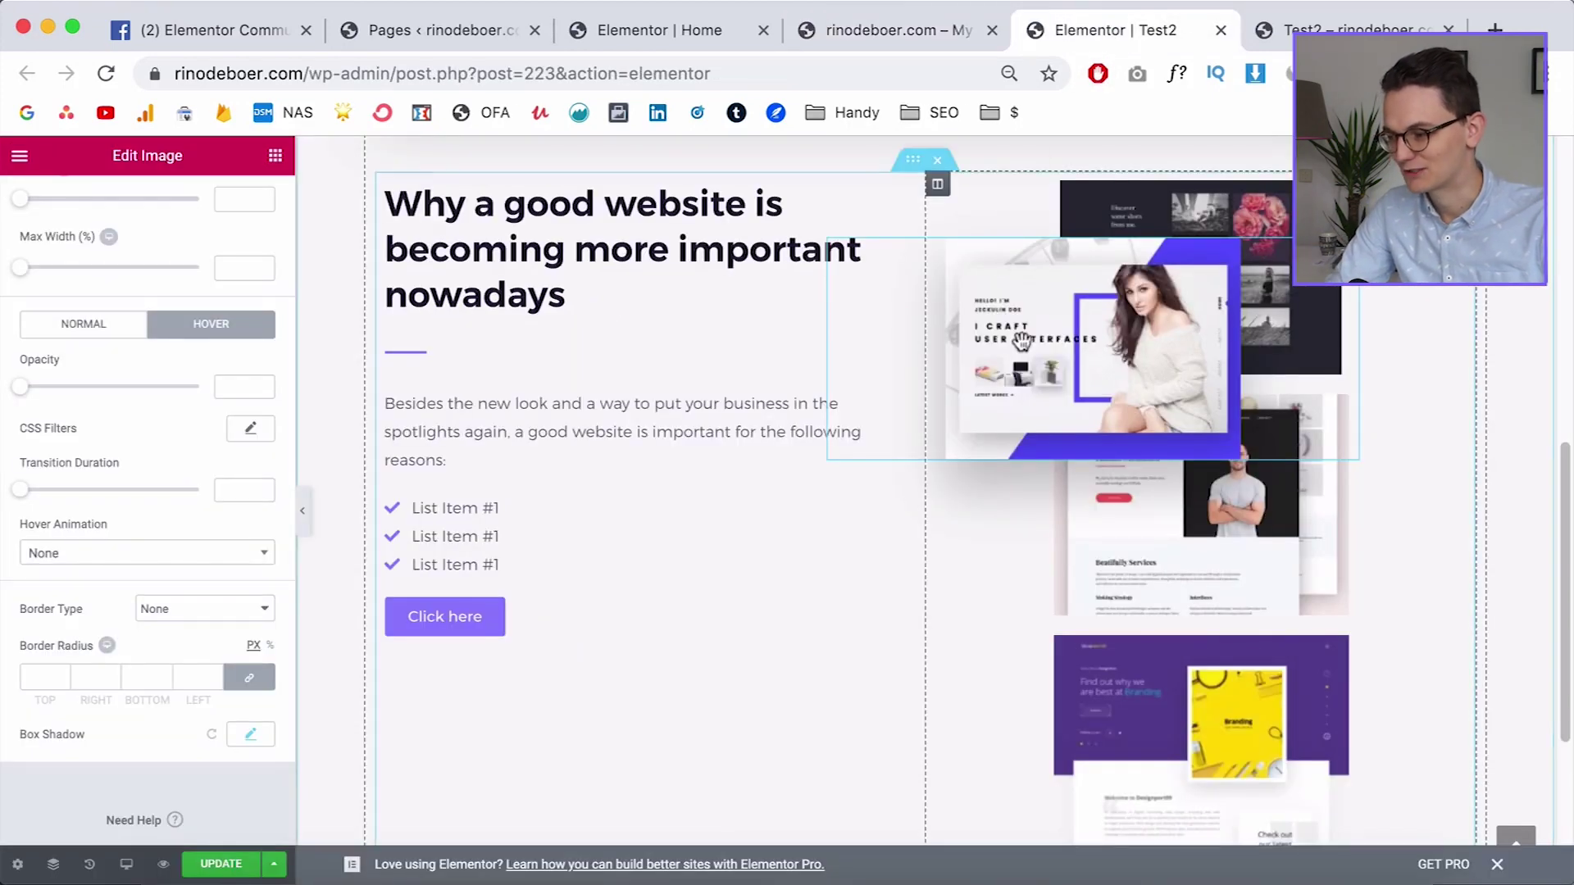
{"action": "scroll", "coordinate": [158, 501], "scroll_direction": "up", "scroll_amount": 1}
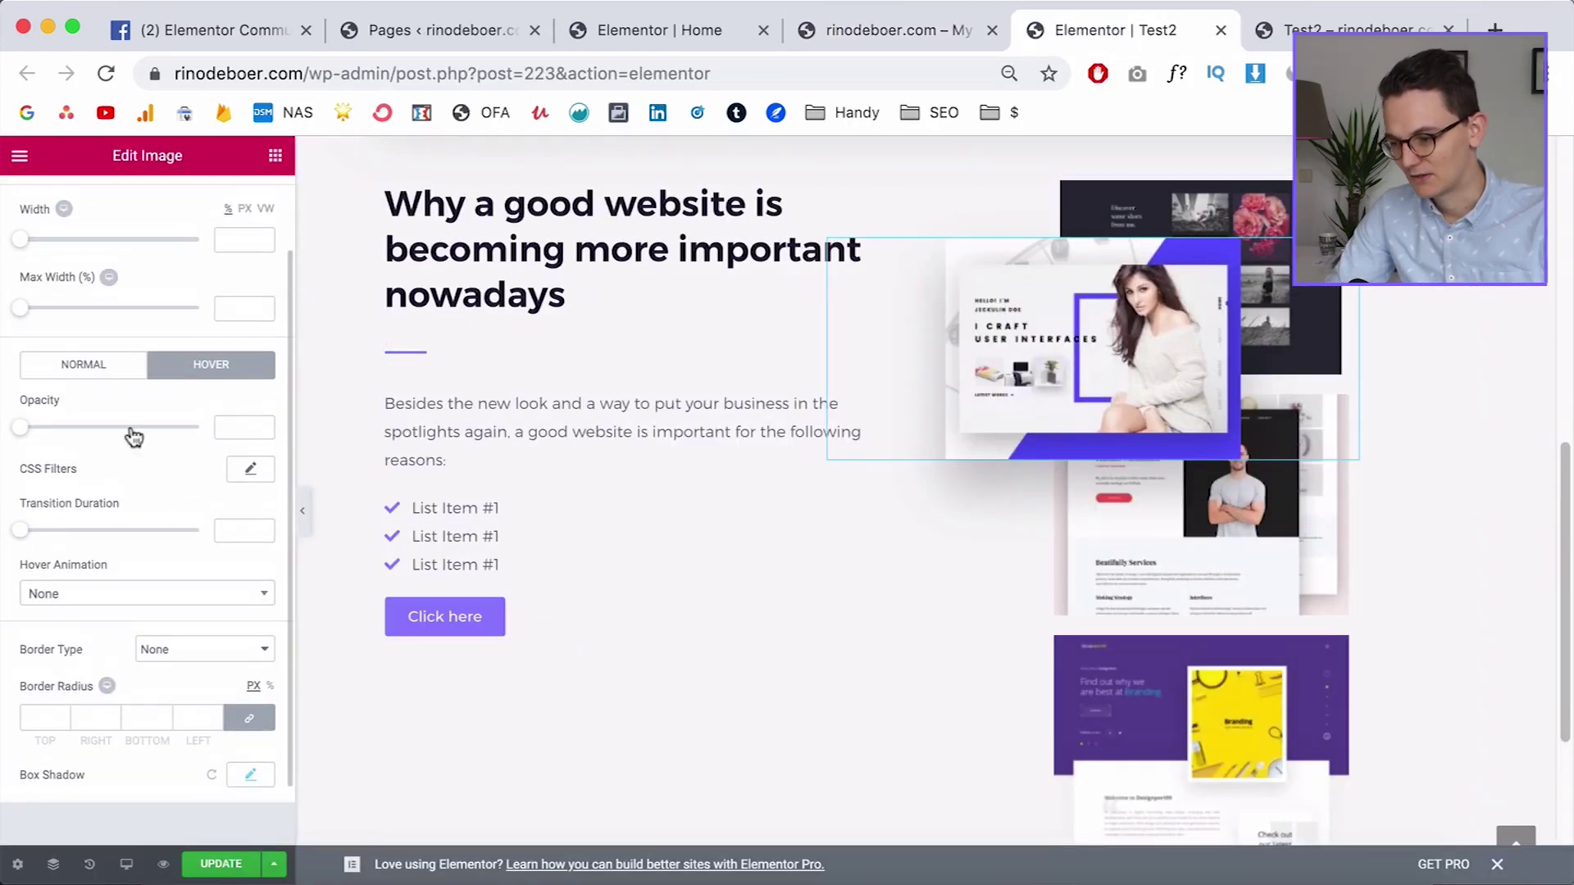
{"action": "scroll", "coordinate": [123, 587], "scroll_direction": "down", "scroll_amount": 1}
{"action": "left_click", "coordinate": [82, 559]}
{"action": "scroll", "coordinate": [151, 725], "scroll_direction": "down", "scroll_amount": 2}
{"action": "scroll", "coordinate": [153, 728], "scroll_direction": "down", "scroll_amount": 4}
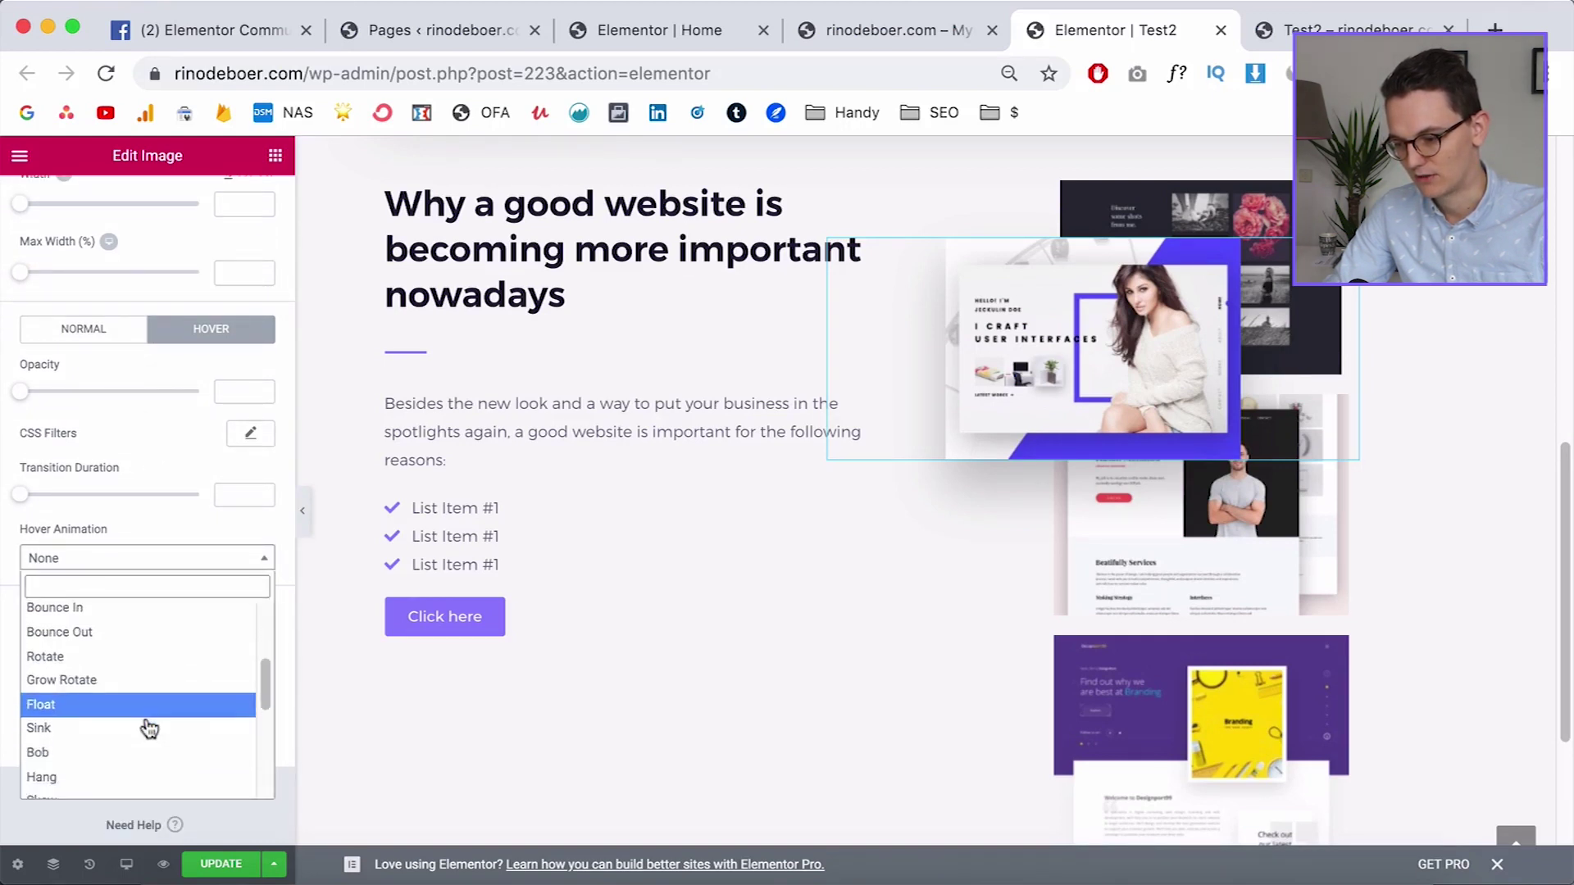
{"action": "left_click", "coordinate": [82, 737]}
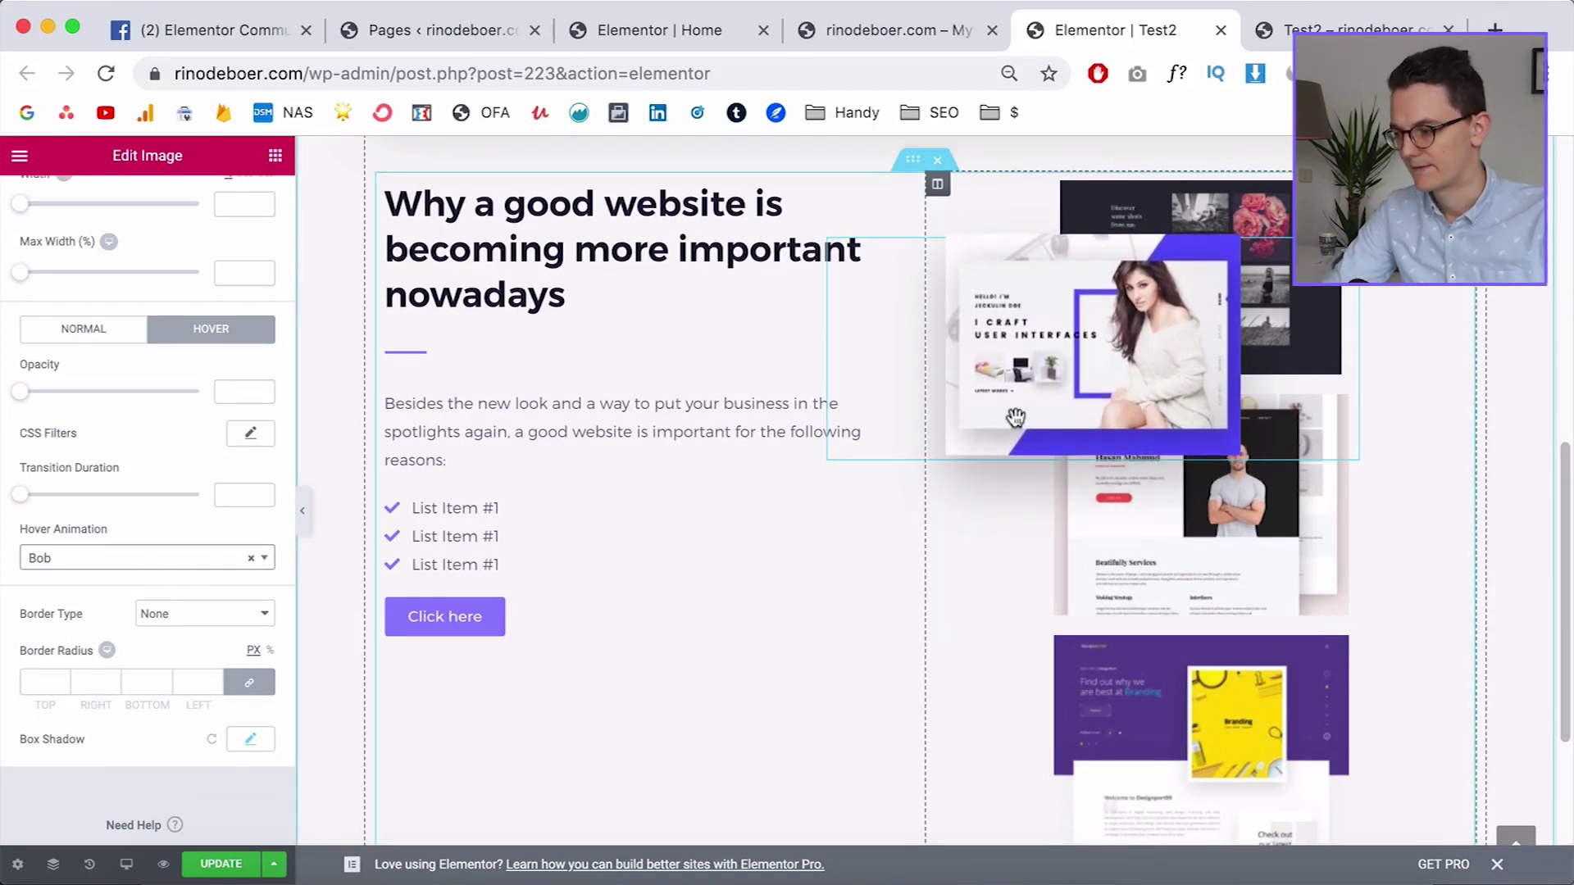
{"action": "scroll", "coordinate": [1458, 553], "scroll_direction": "up", "scroll_amount": 1}
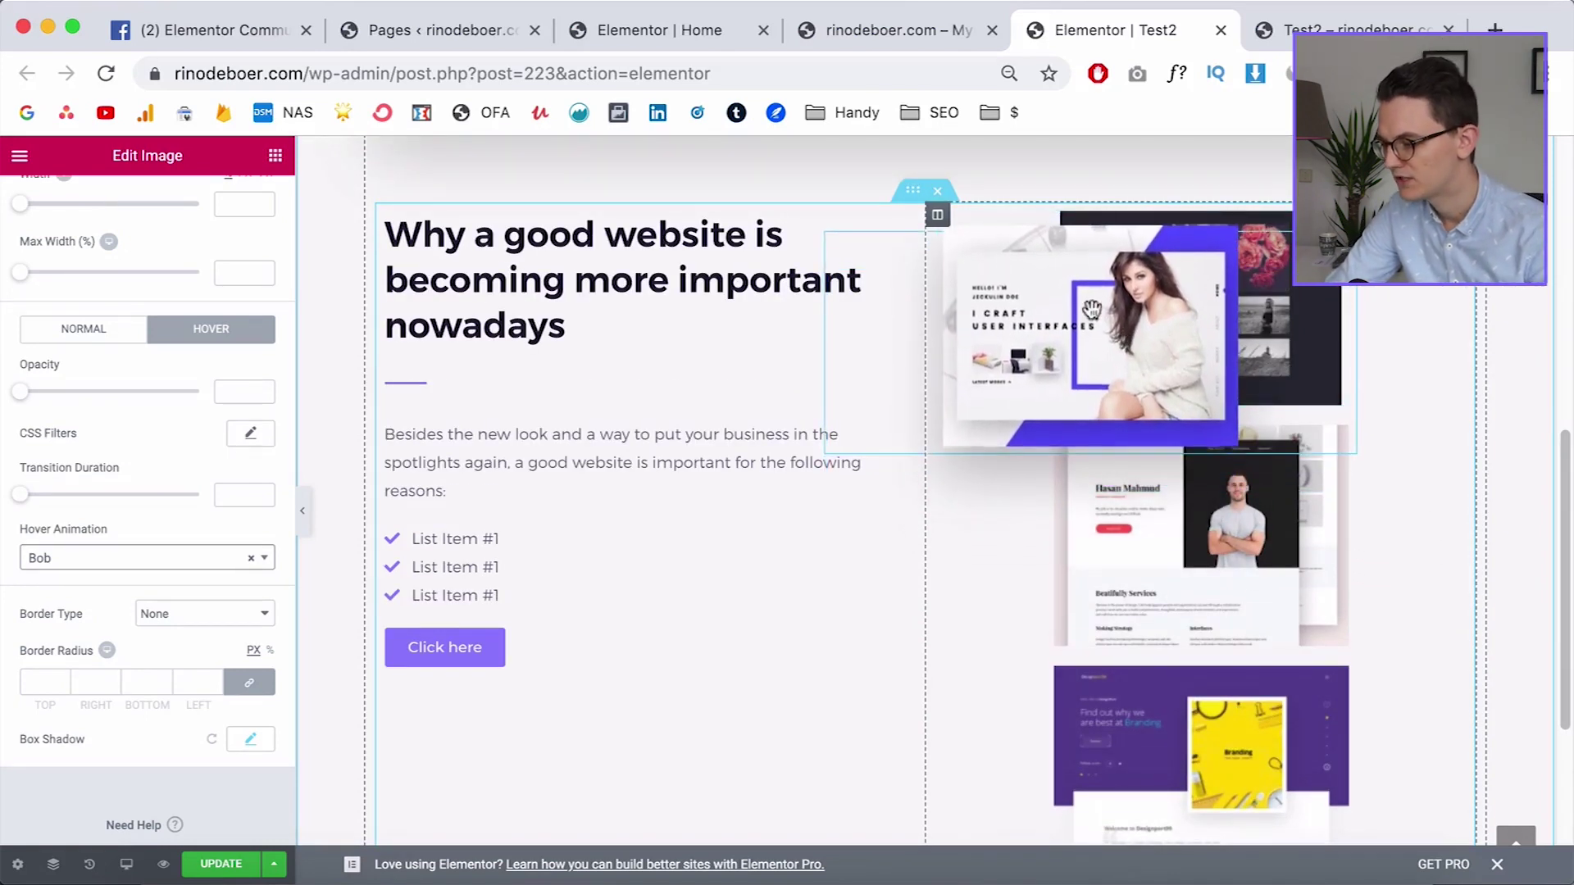
{"action": "right_click", "coordinate": [1040, 302]}
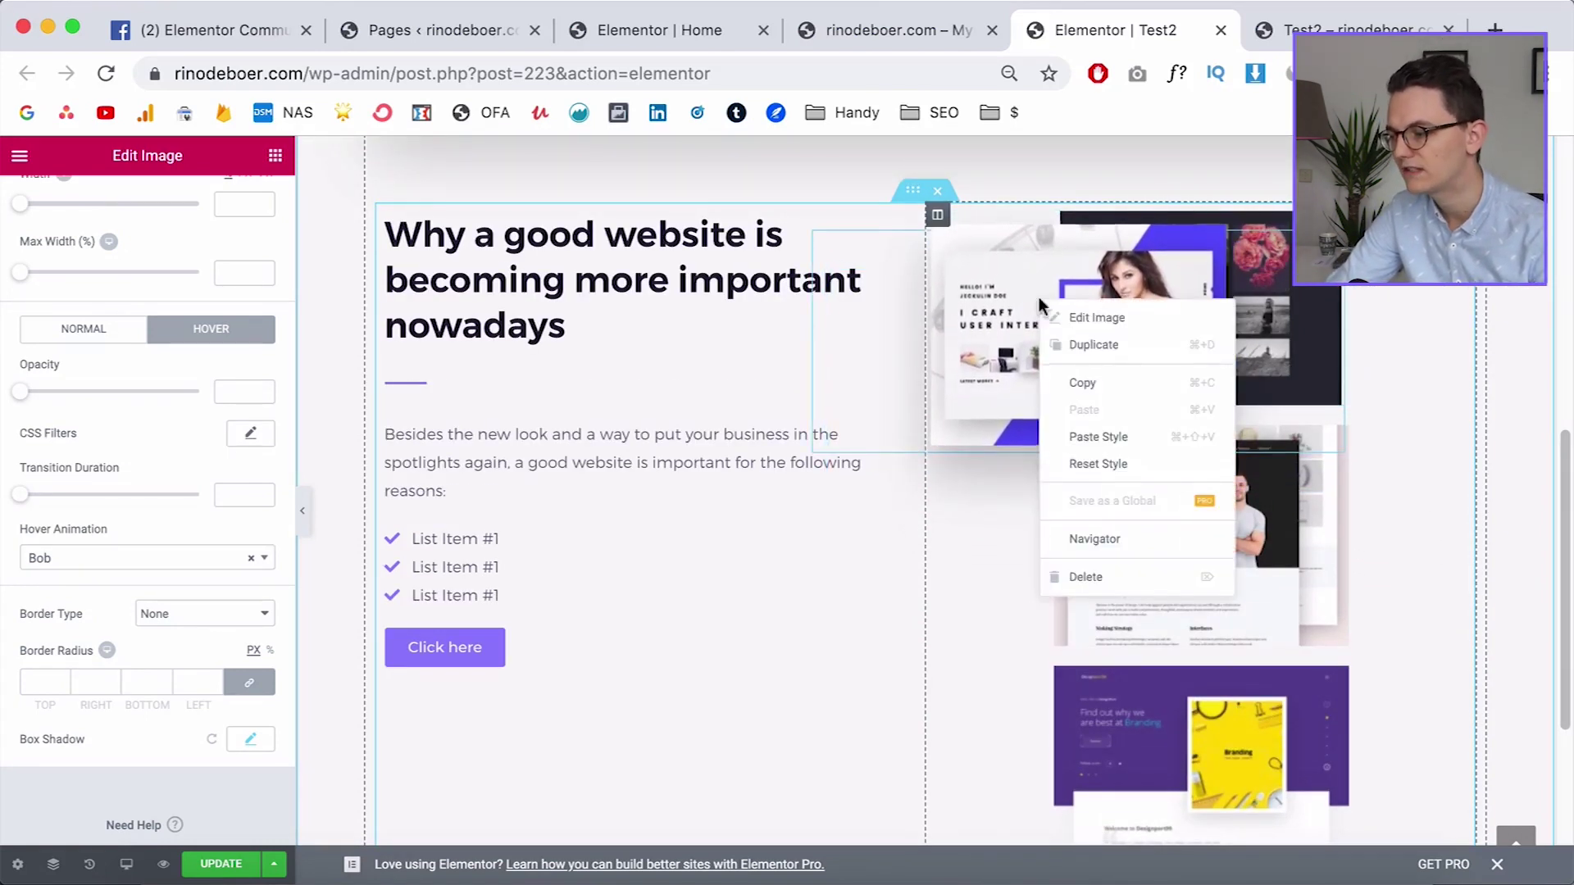
Copy the woman mockup's style and paste it onto the dark and man mockups
{"action": "left_click", "coordinate": [1105, 390]}
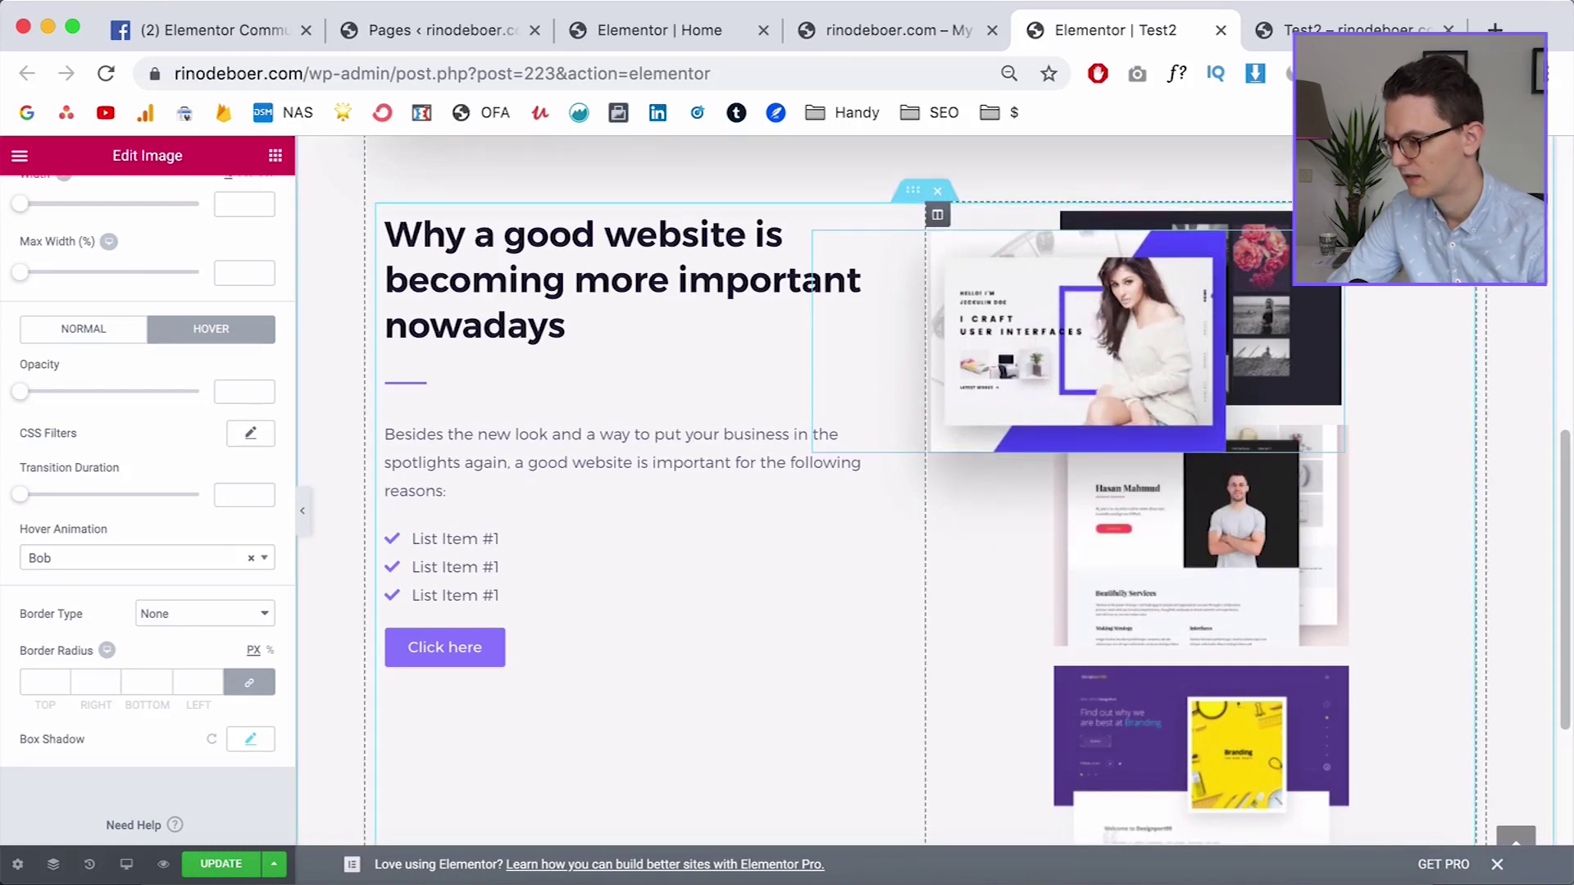
{"action": "left_click", "coordinate": [1327, 250]}
{"action": "right_click", "coordinate": [1326, 250]}
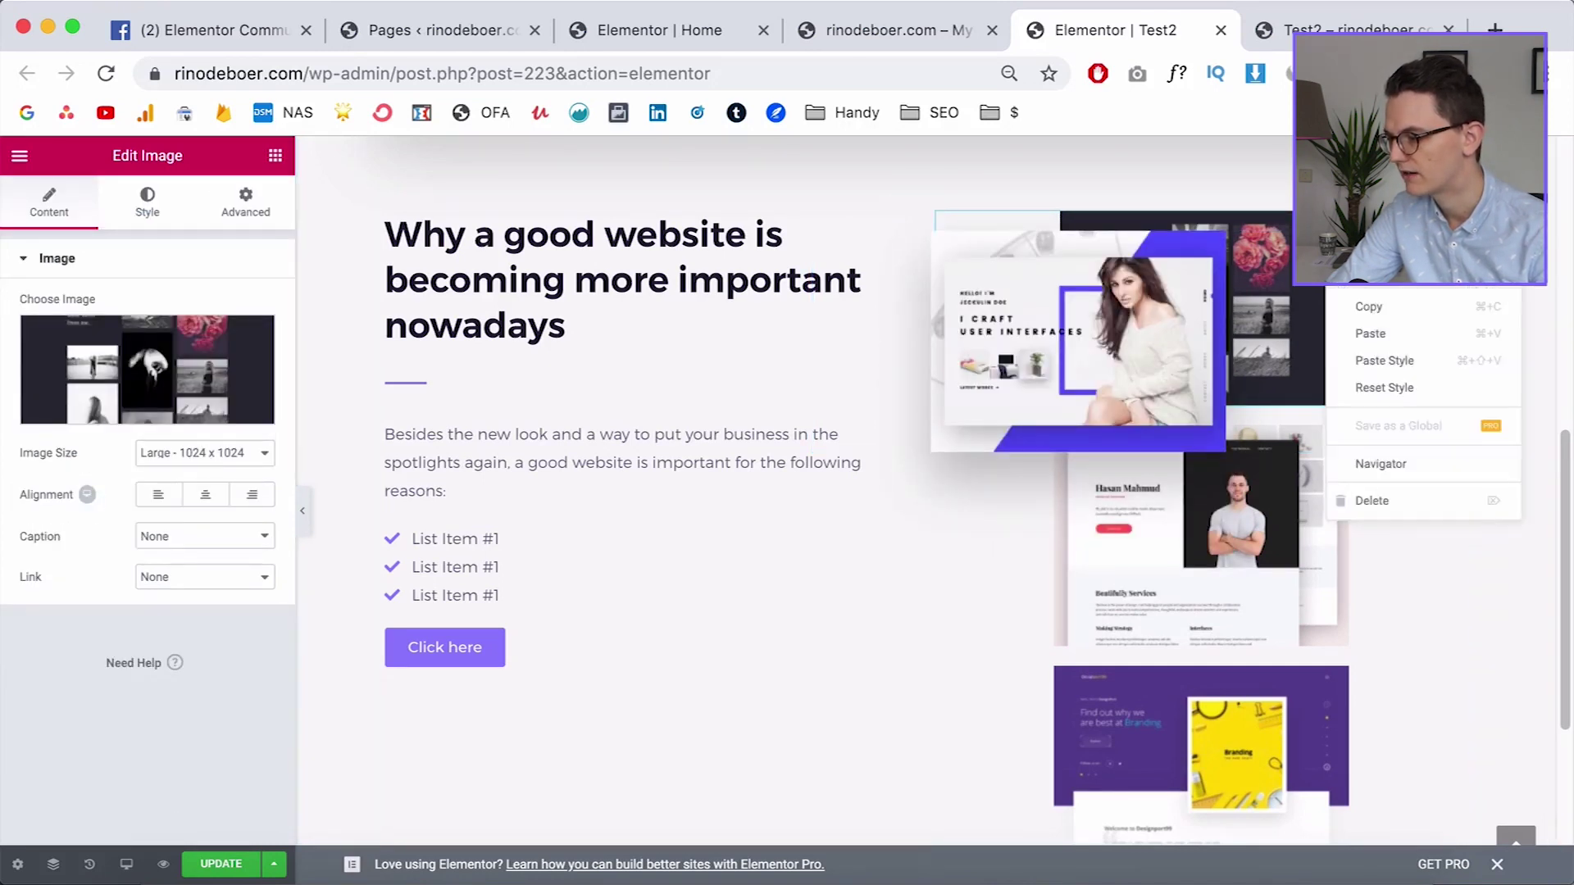
{"action": "left_click", "coordinate": [1400, 364]}
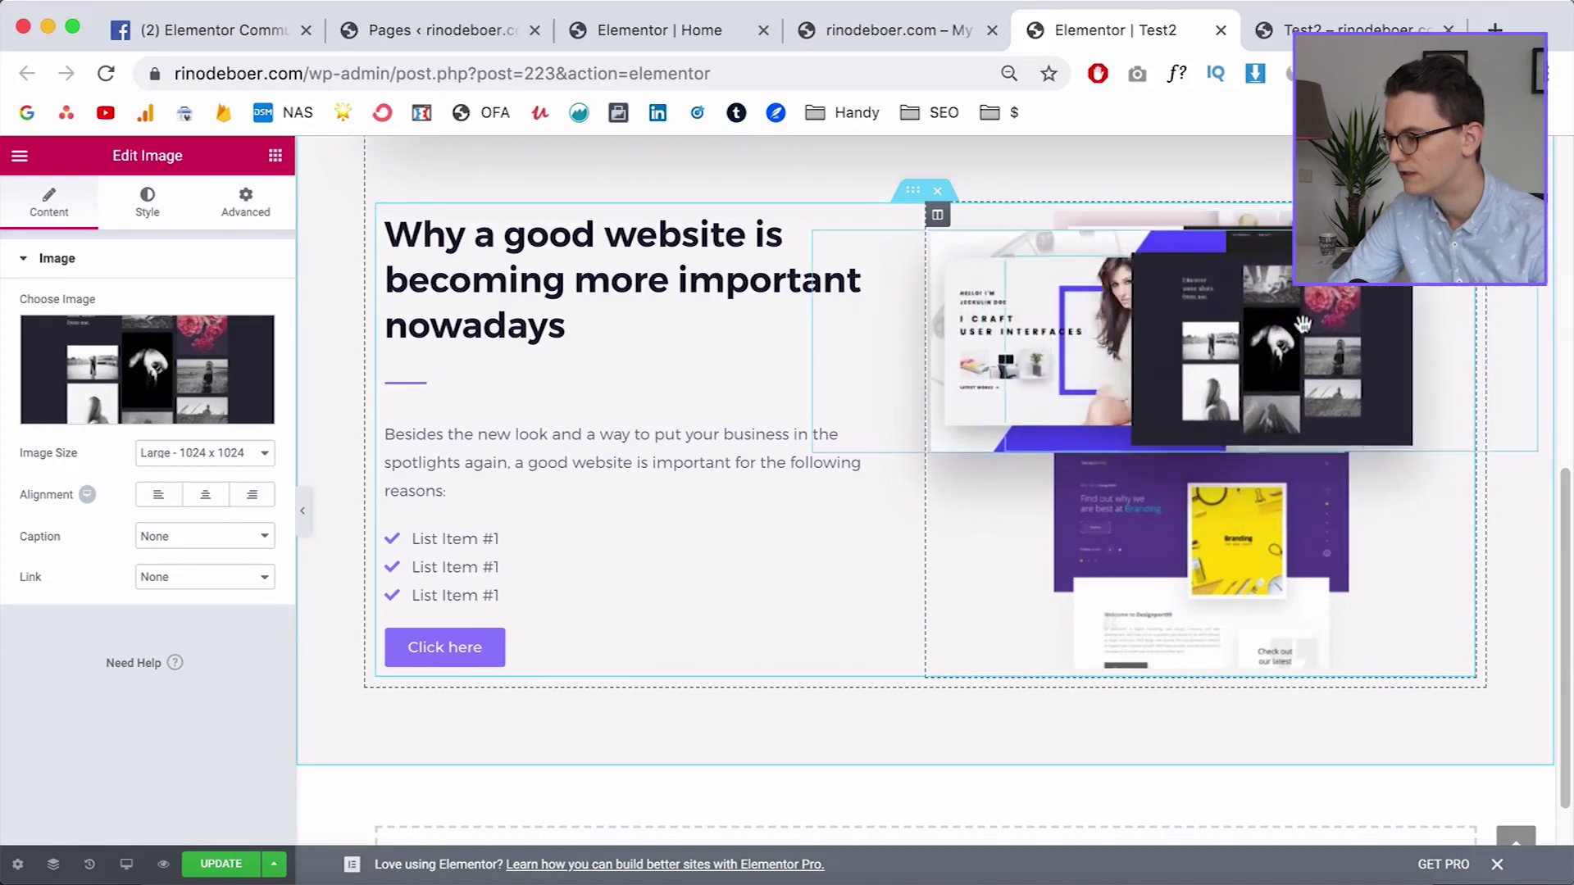
{"action": "left_click", "coordinate": [1084, 273]}
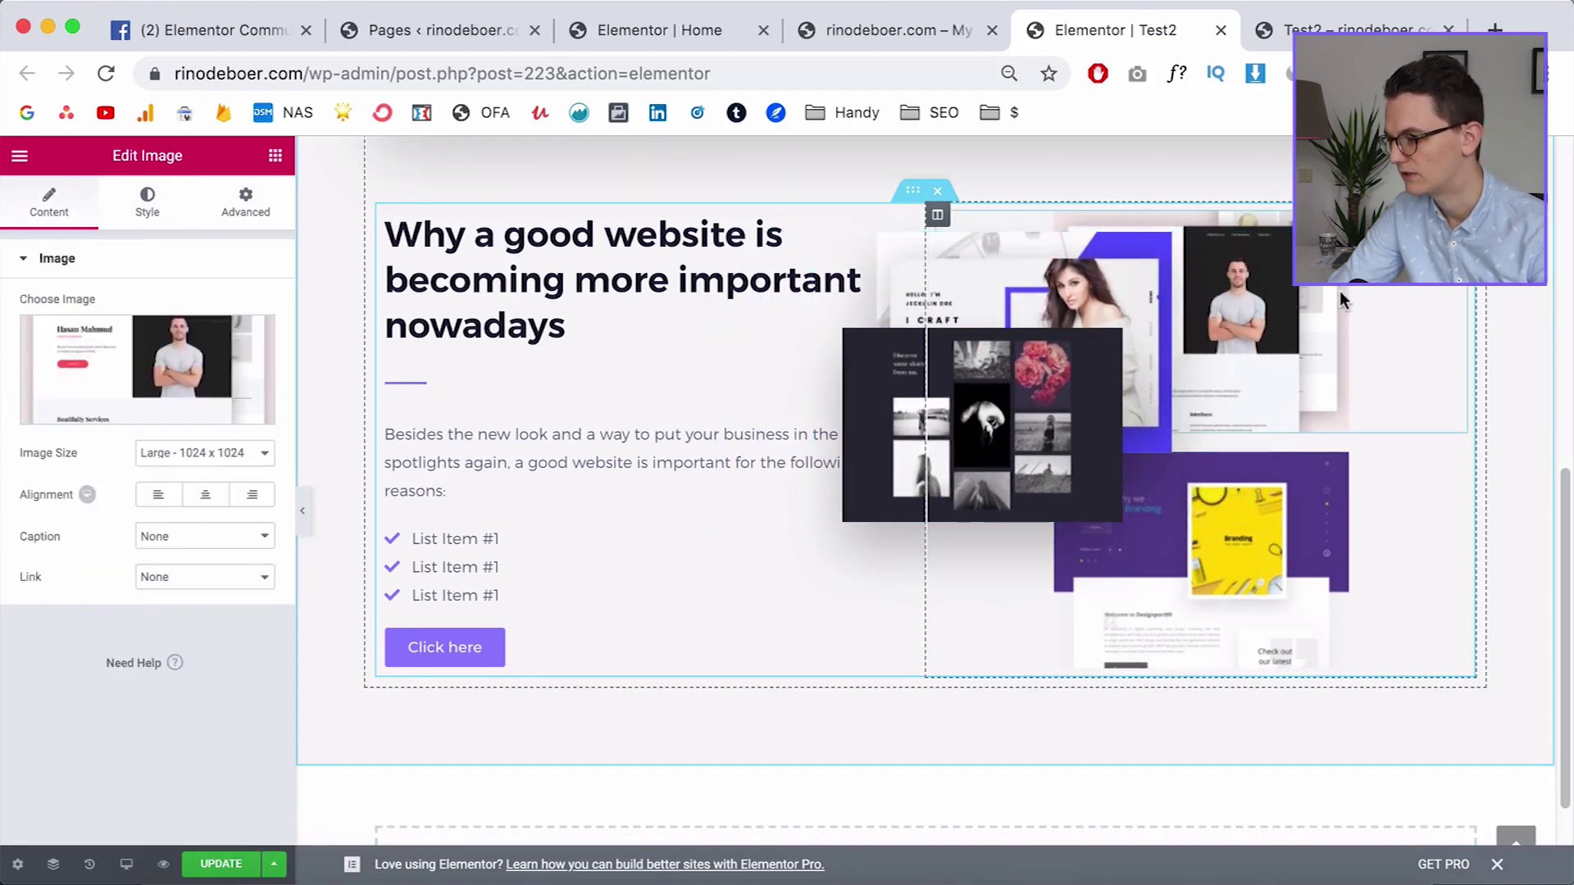
{"action": "right_click", "coordinate": [1339, 292]}
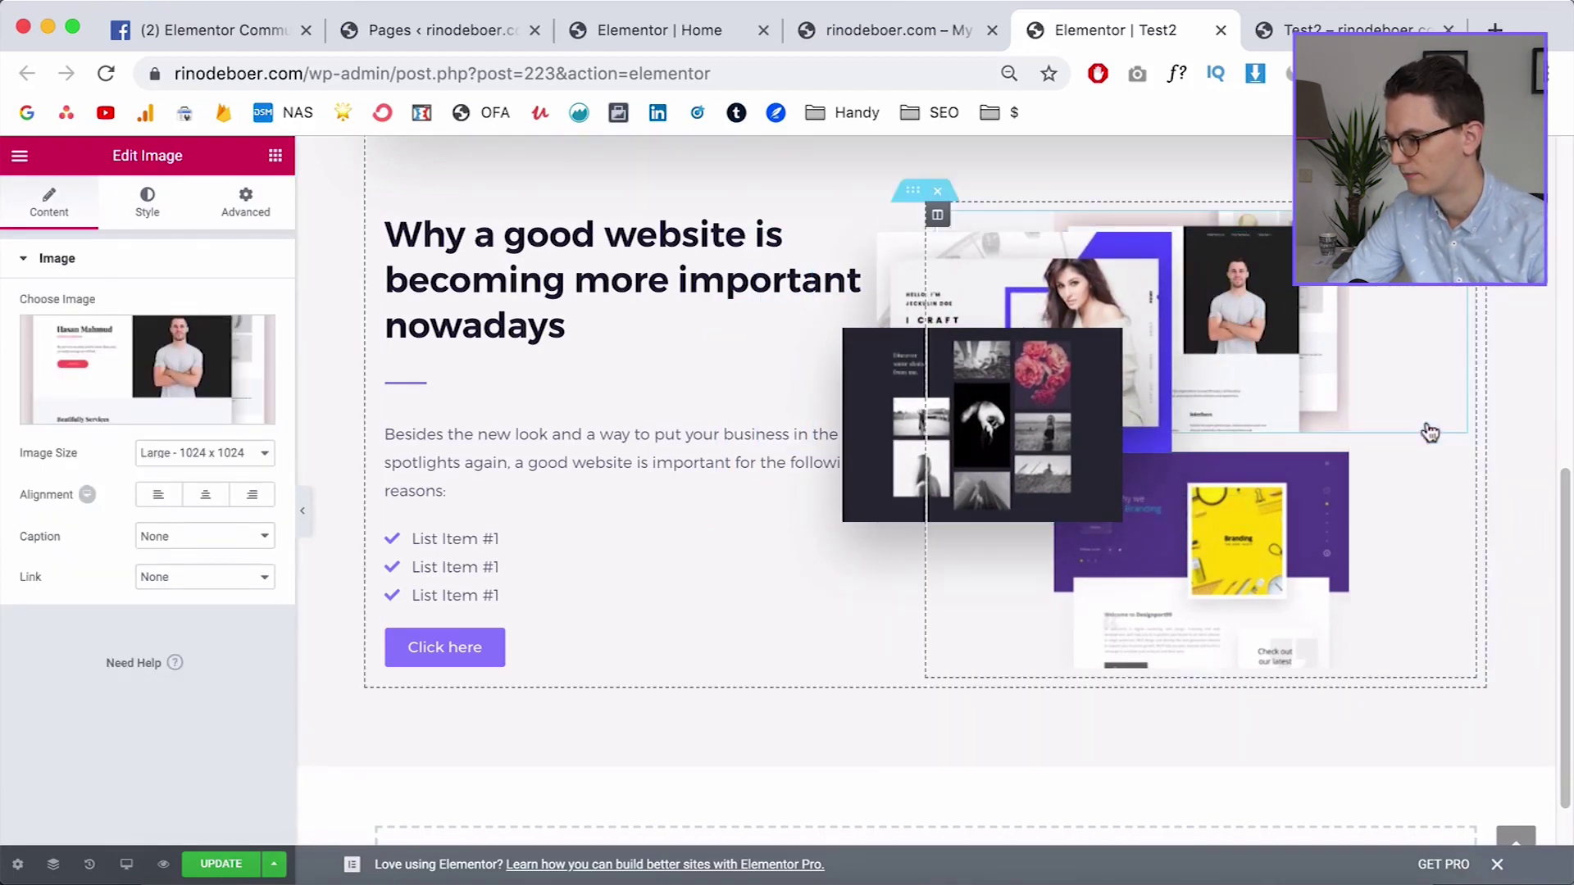
{"action": "left_click", "coordinate": [1426, 431]}
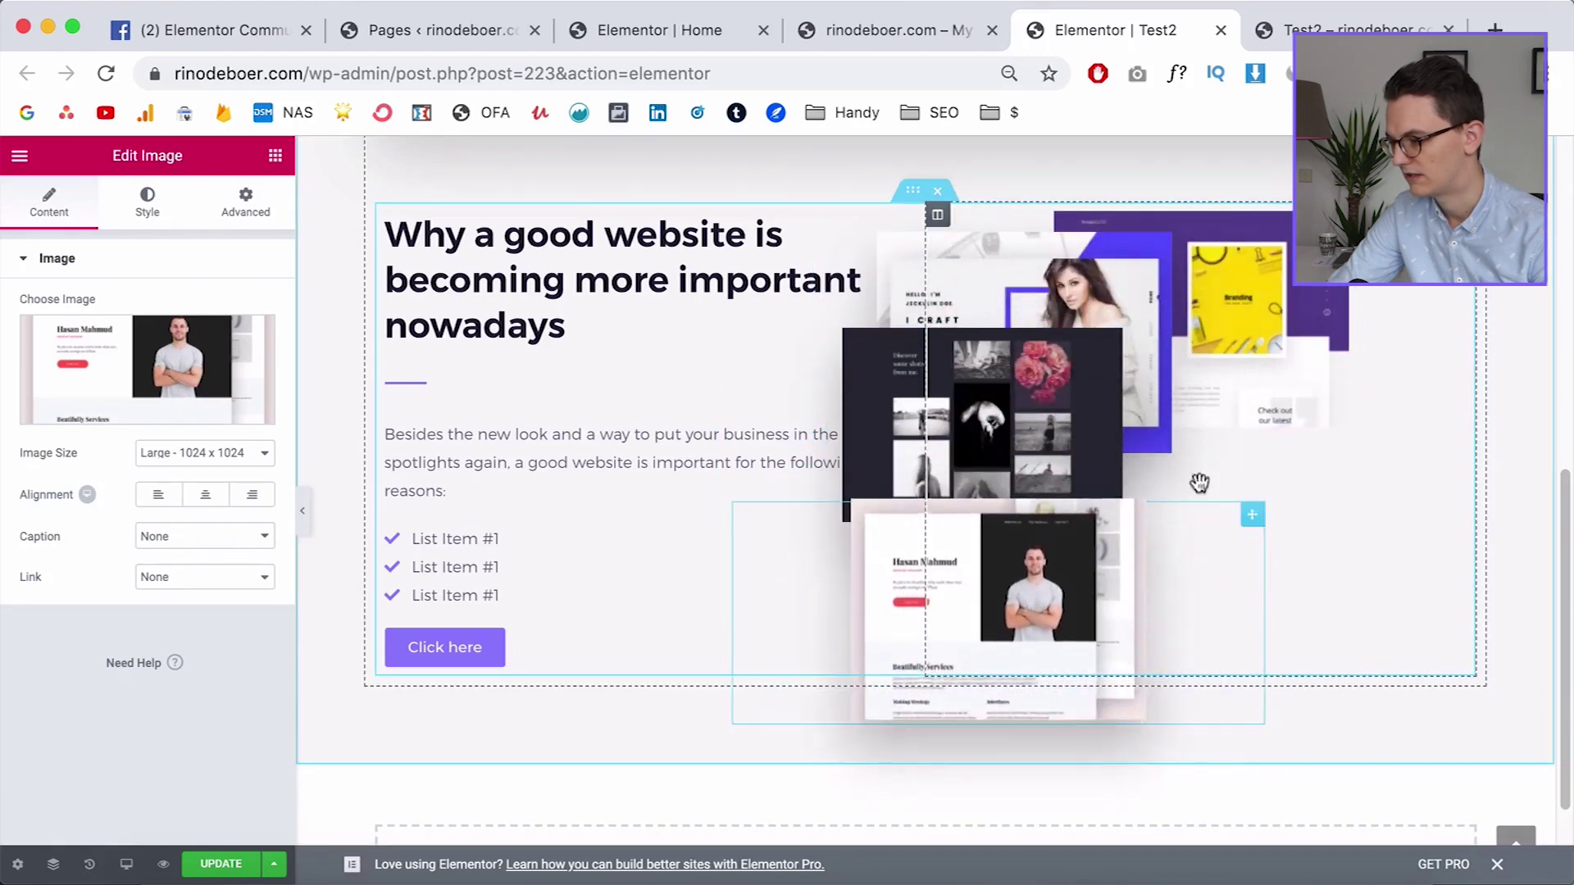
Paste the copied style onto the Branding, dark gallery and portfolio mockups
{"action": "right_click", "coordinate": [1303, 322]}
{"action": "left_click", "coordinate": [1394, 456]}
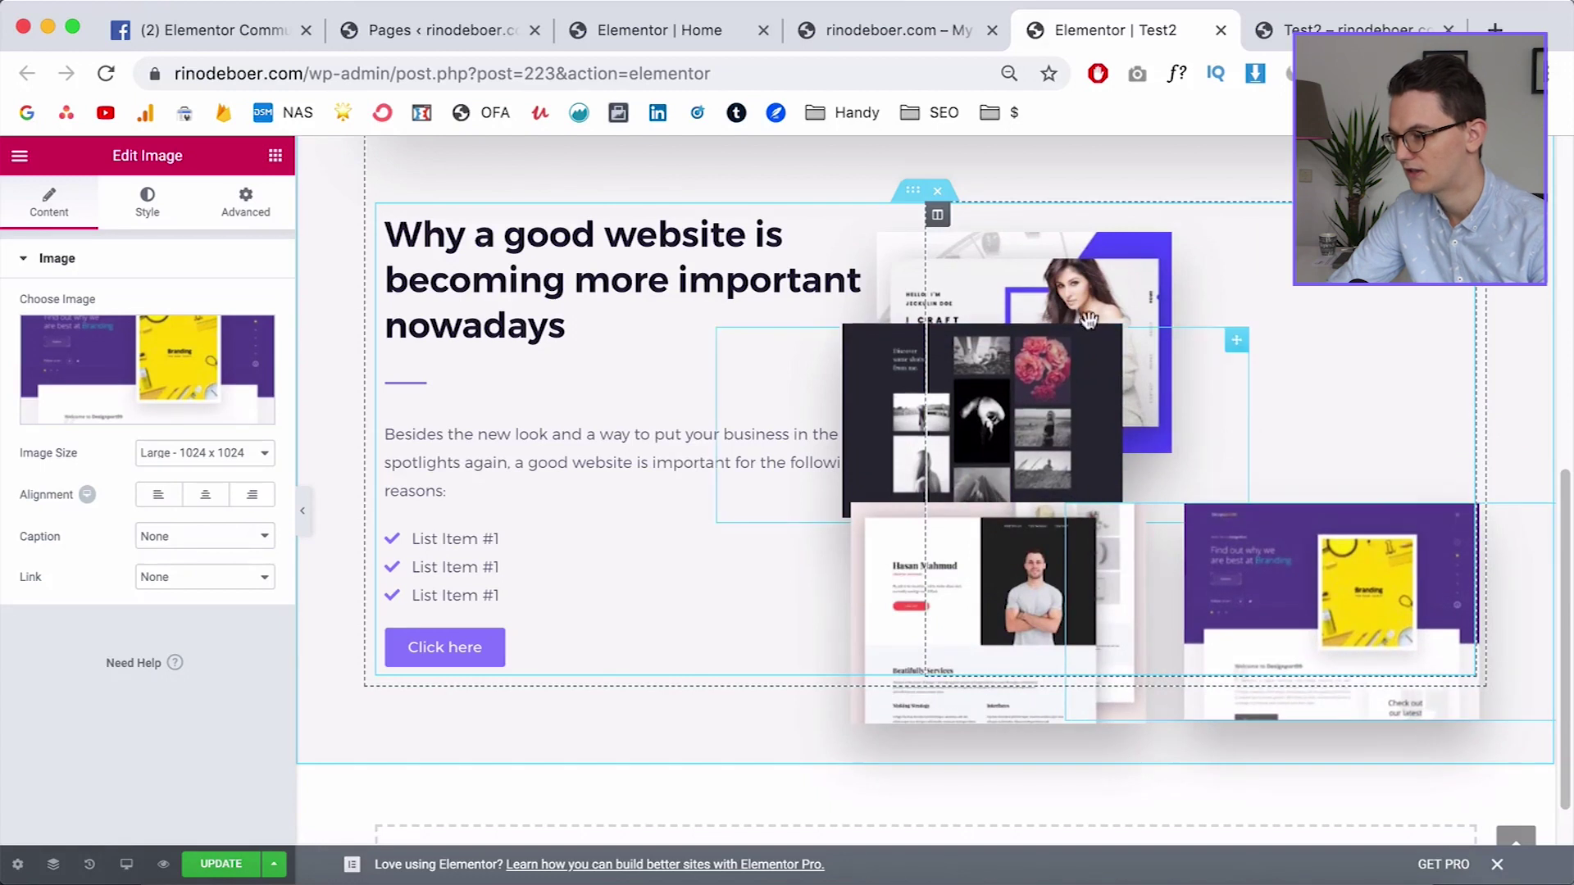
{"action": "left_click", "coordinate": [1025, 345]}
{"action": "key", "text": "super+shift+v"}
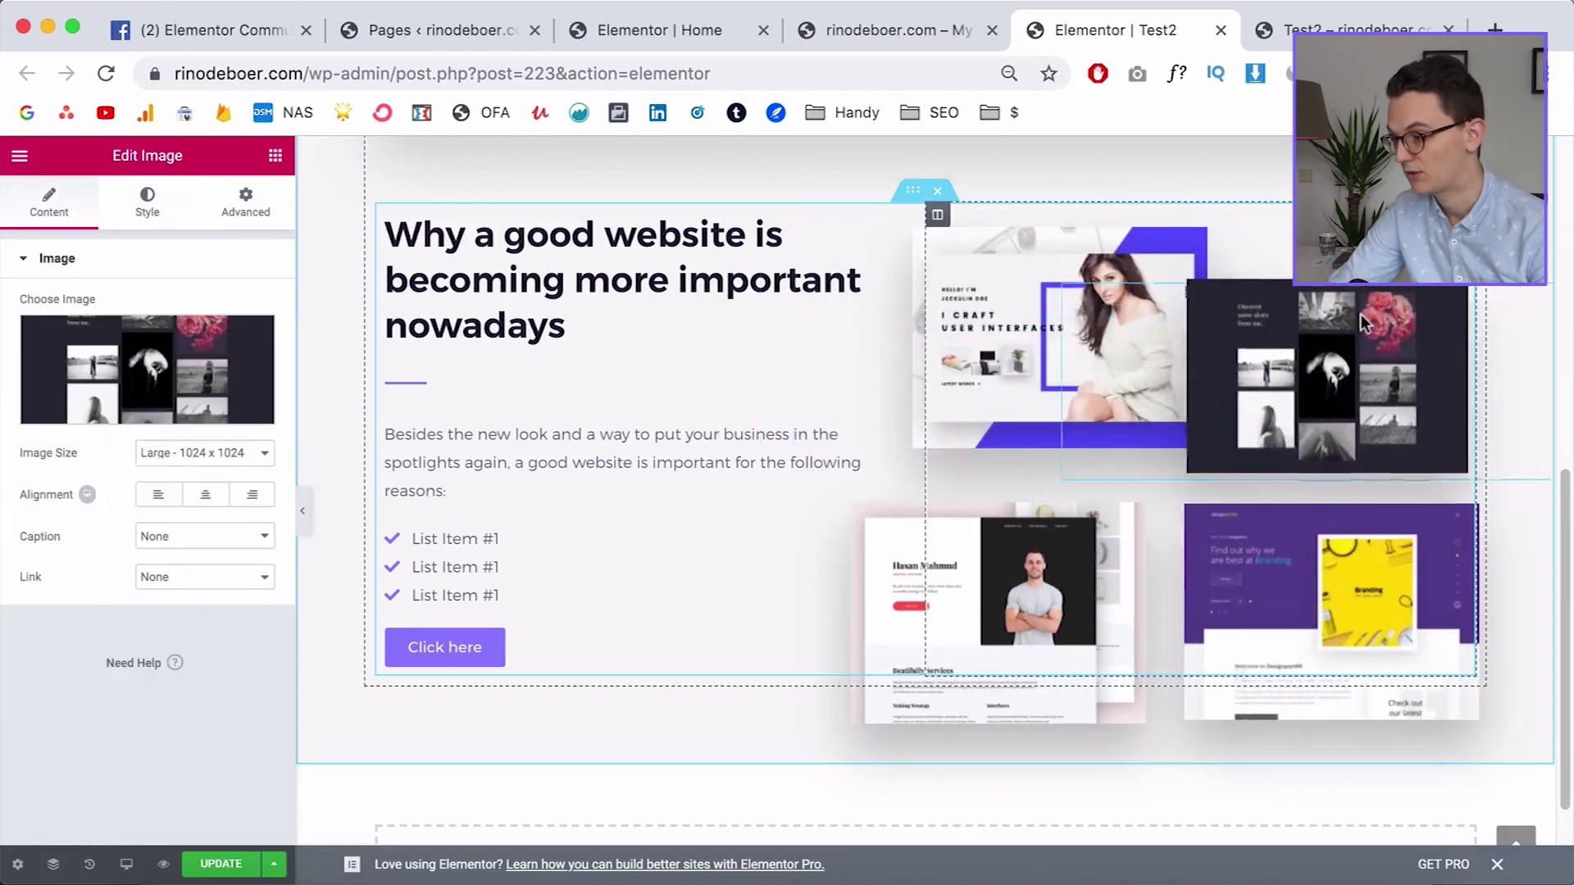
{"action": "scroll", "coordinate": [1369, 302], "scroll_direction": "up", "scroll_amount": 1}
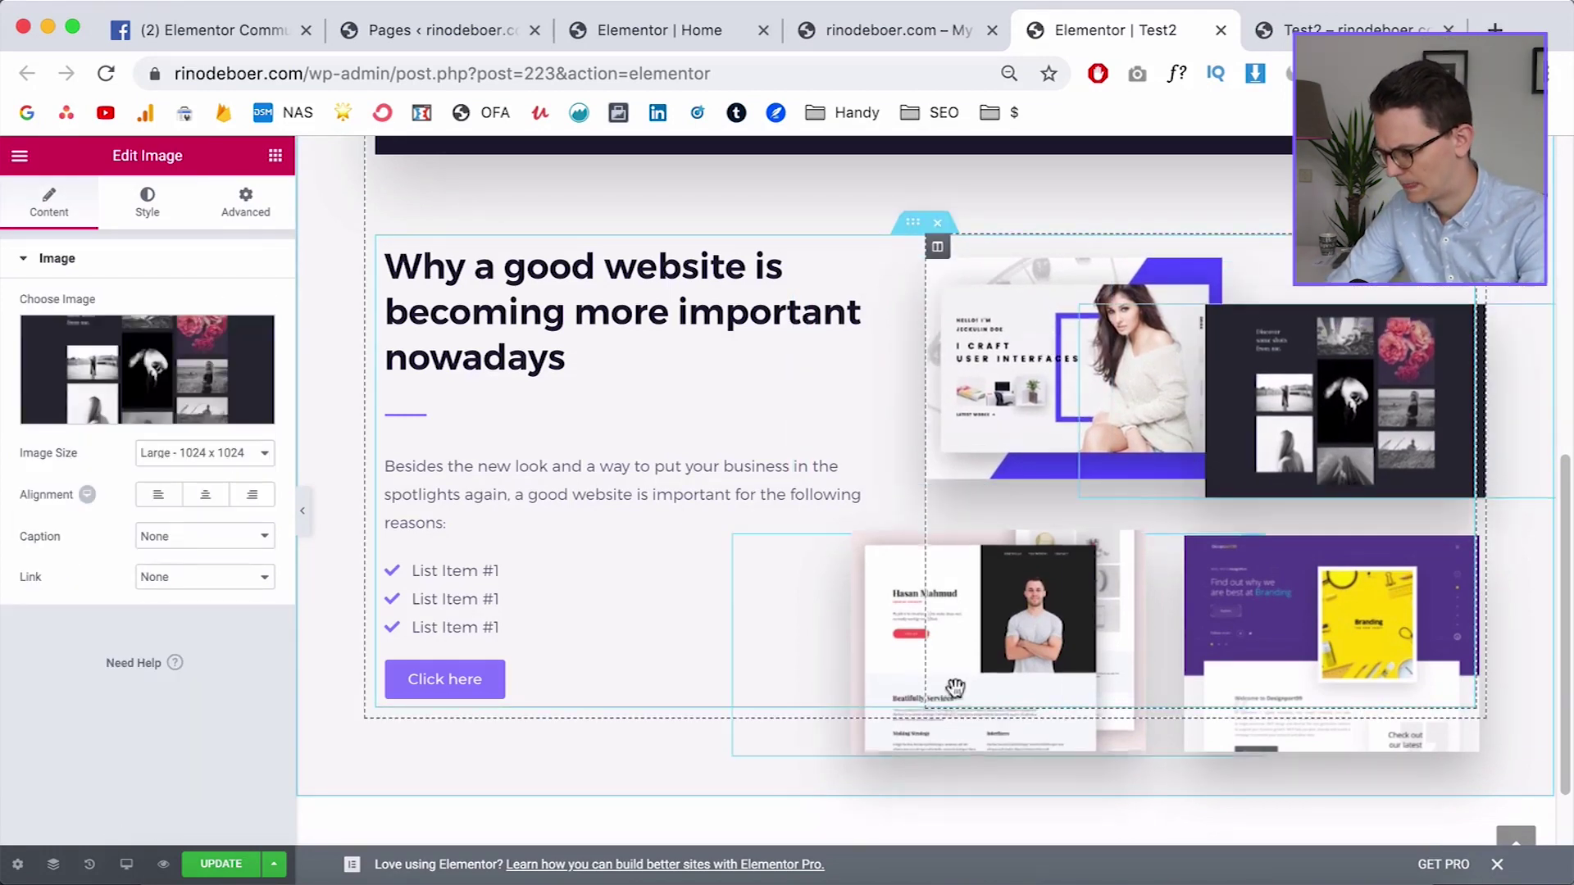
{"action": "left_click", "coordinate": [1066, 623]}
{"action": "key", "text": "super+shift+v"}
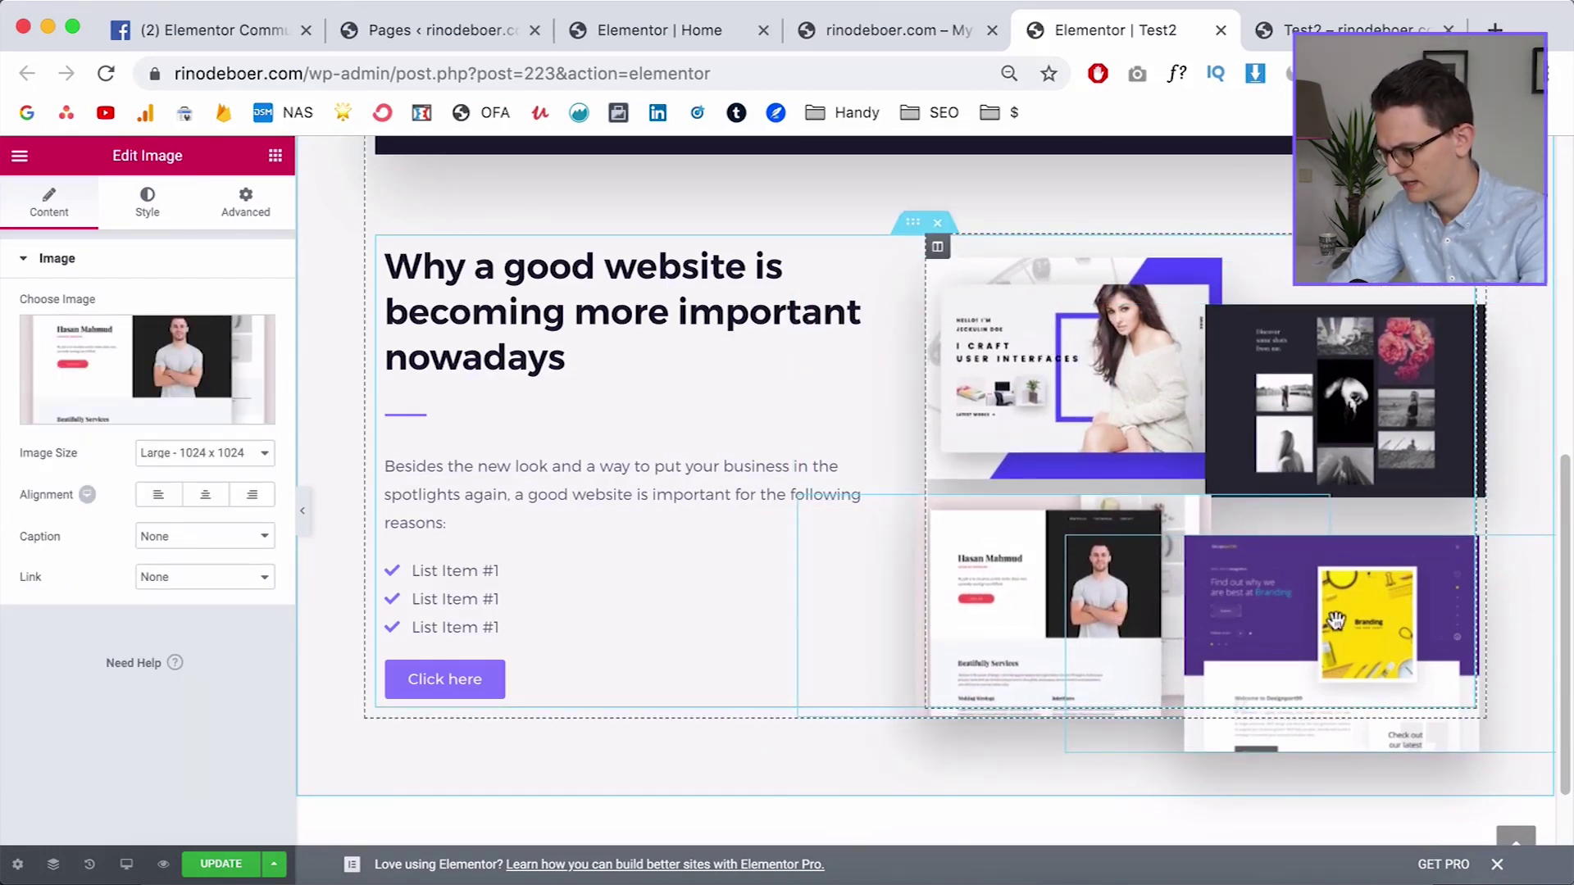
Review the Branding, portfolio and dark gallery mockups' settings in turn
{"action": "left_click", "coordinate": [1365, 602]}
{"action": "left_click", "coordinate": [1074, 314]}
{"action": "left_click", "coordinate": [1344, 394]}
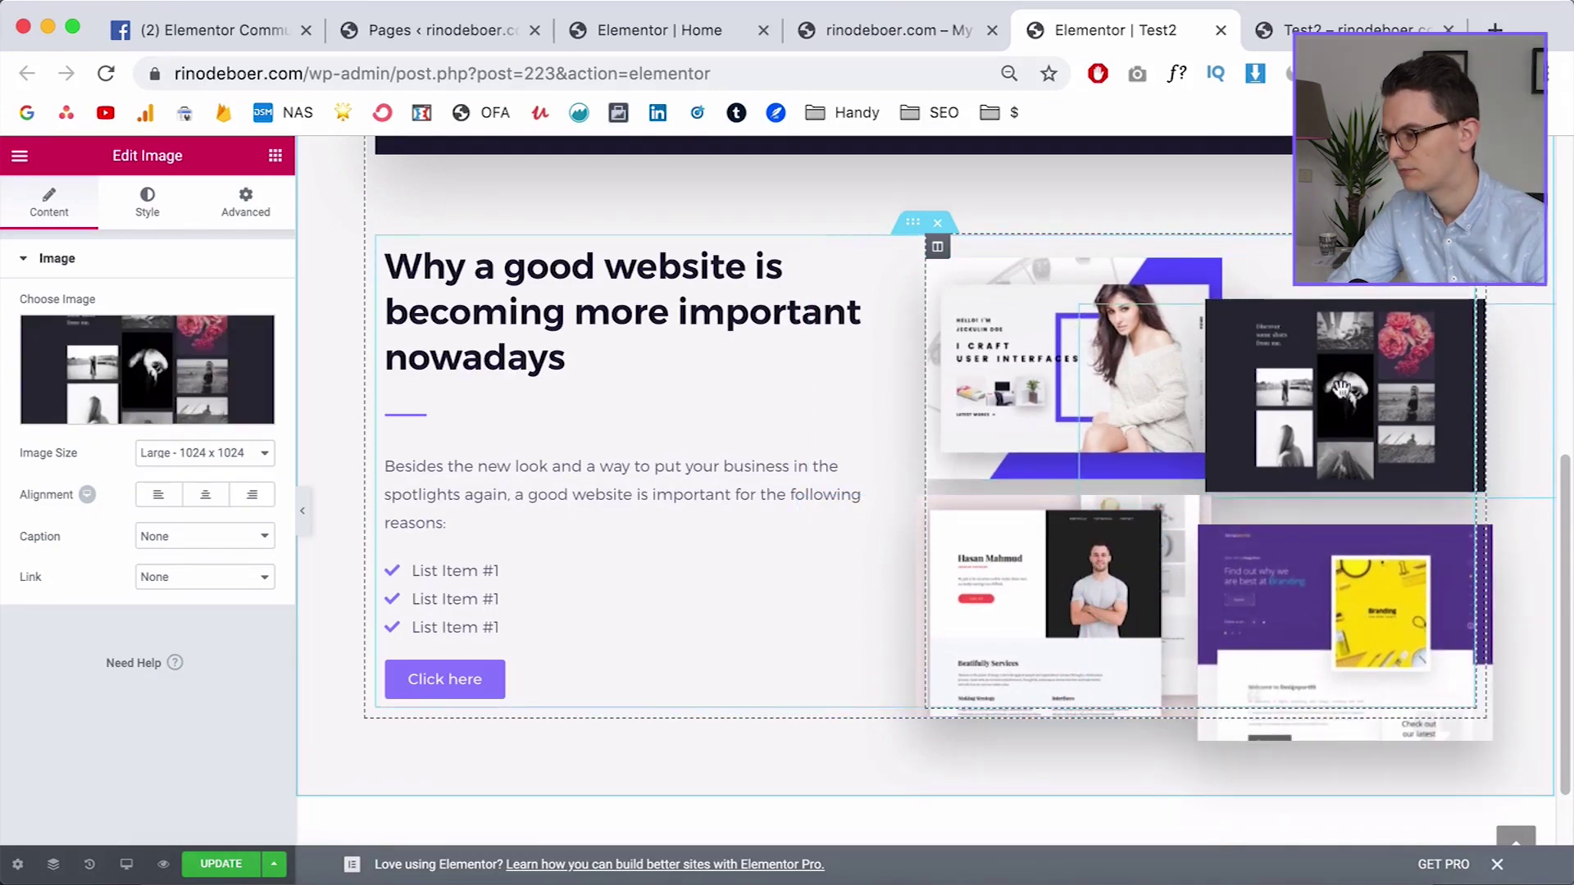
{"action": "left_click", "coordinate": [1025, 361]}
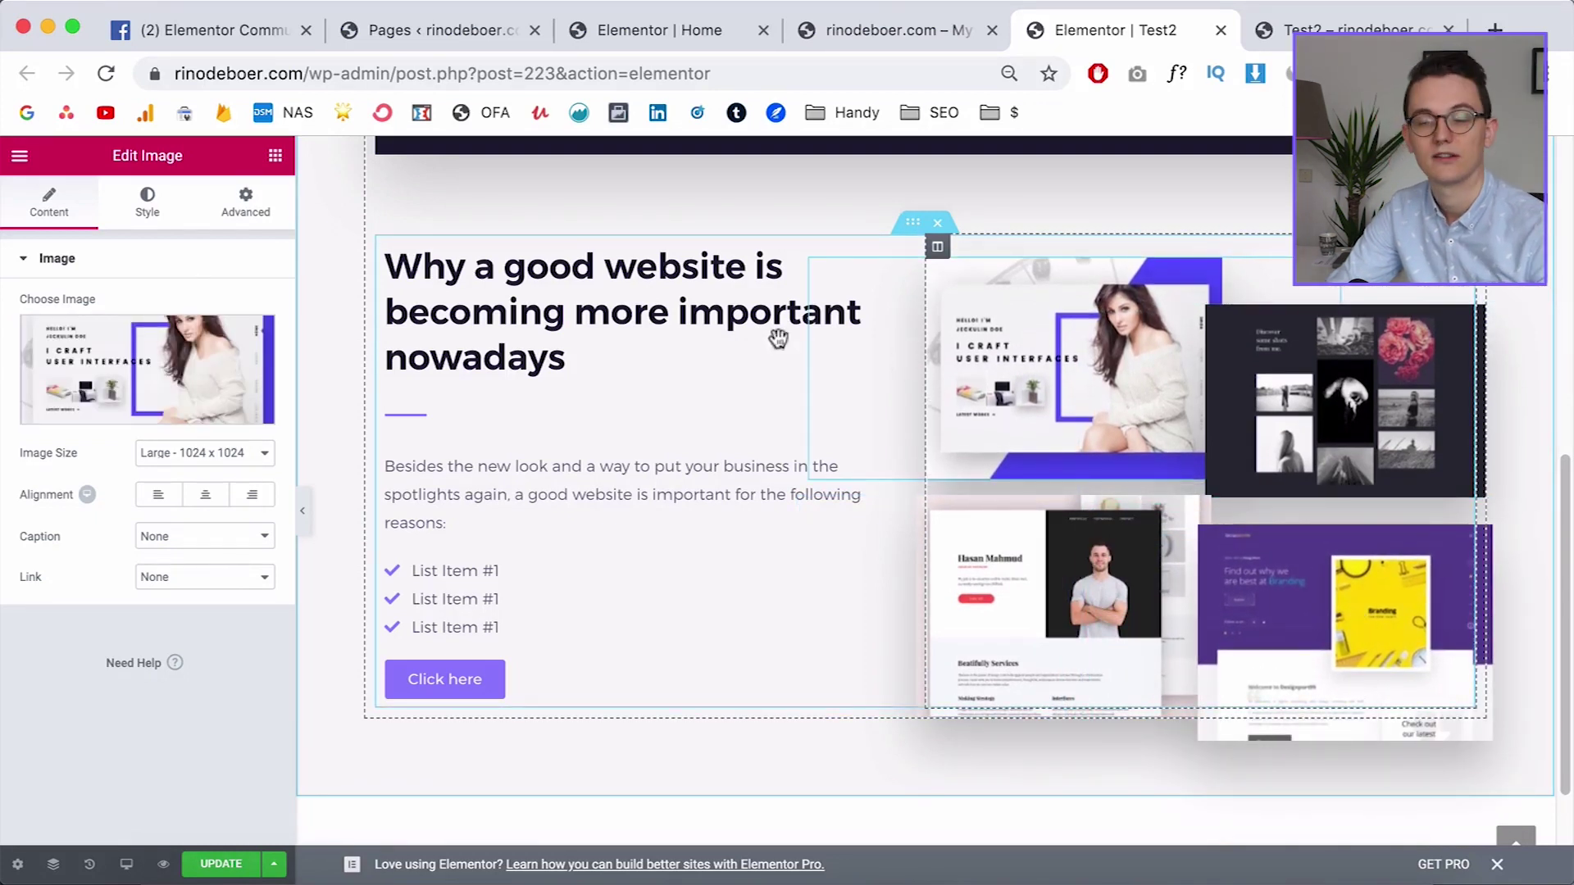
{"action": "left_click", "coordinate": [271, 211]}
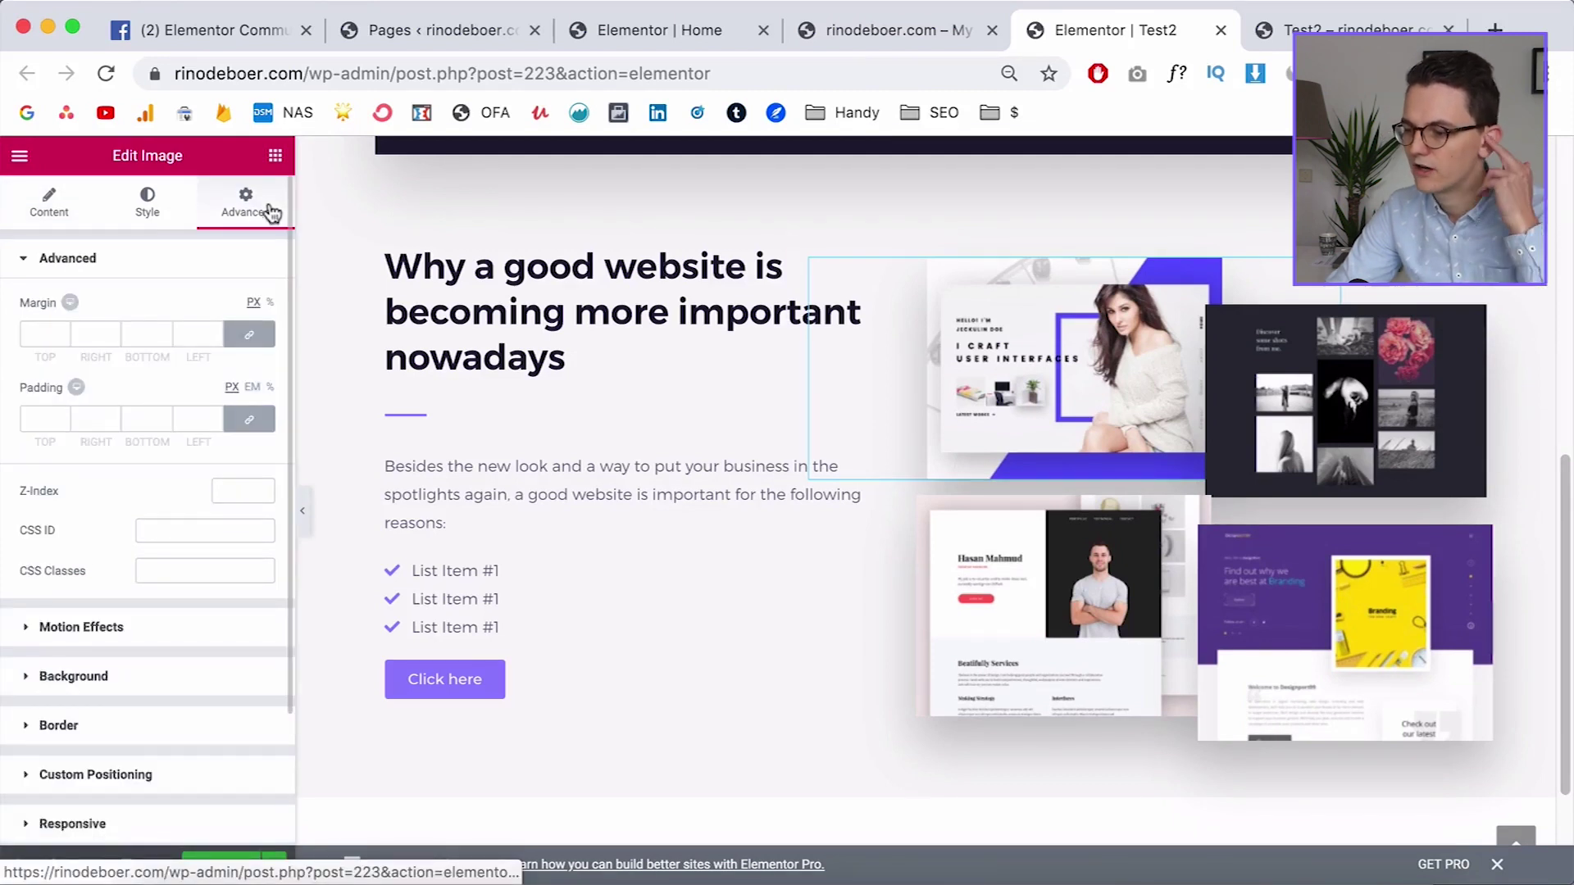
Edit the woman portfolio mockup's Z-Index value
{"action": "left_click", "coordinate": [24, 494]}
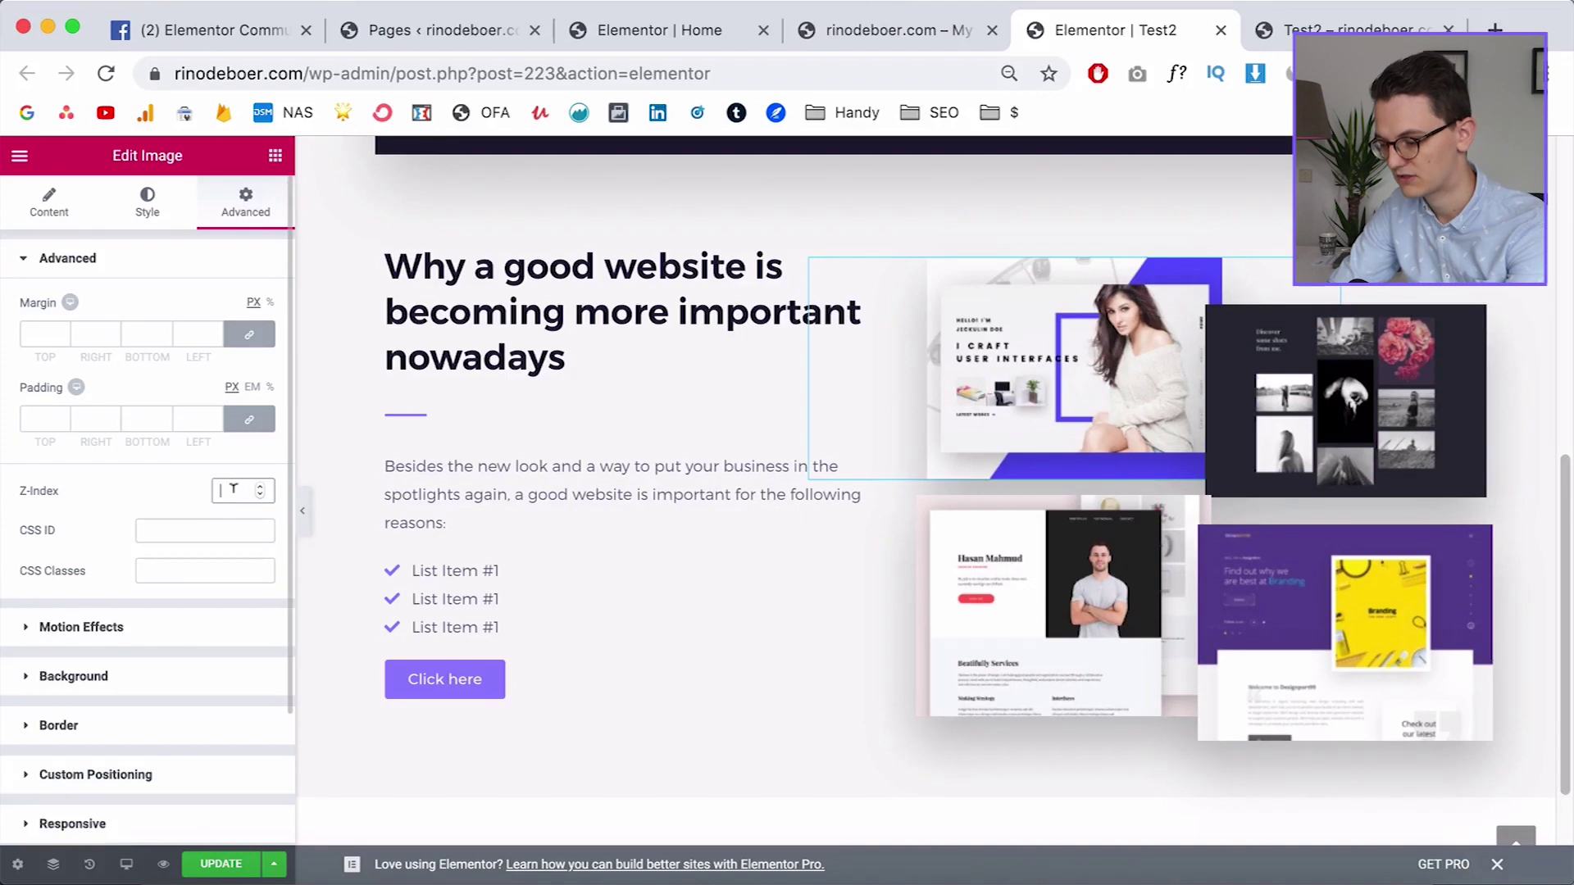
{"action": "type", "text": "4"}
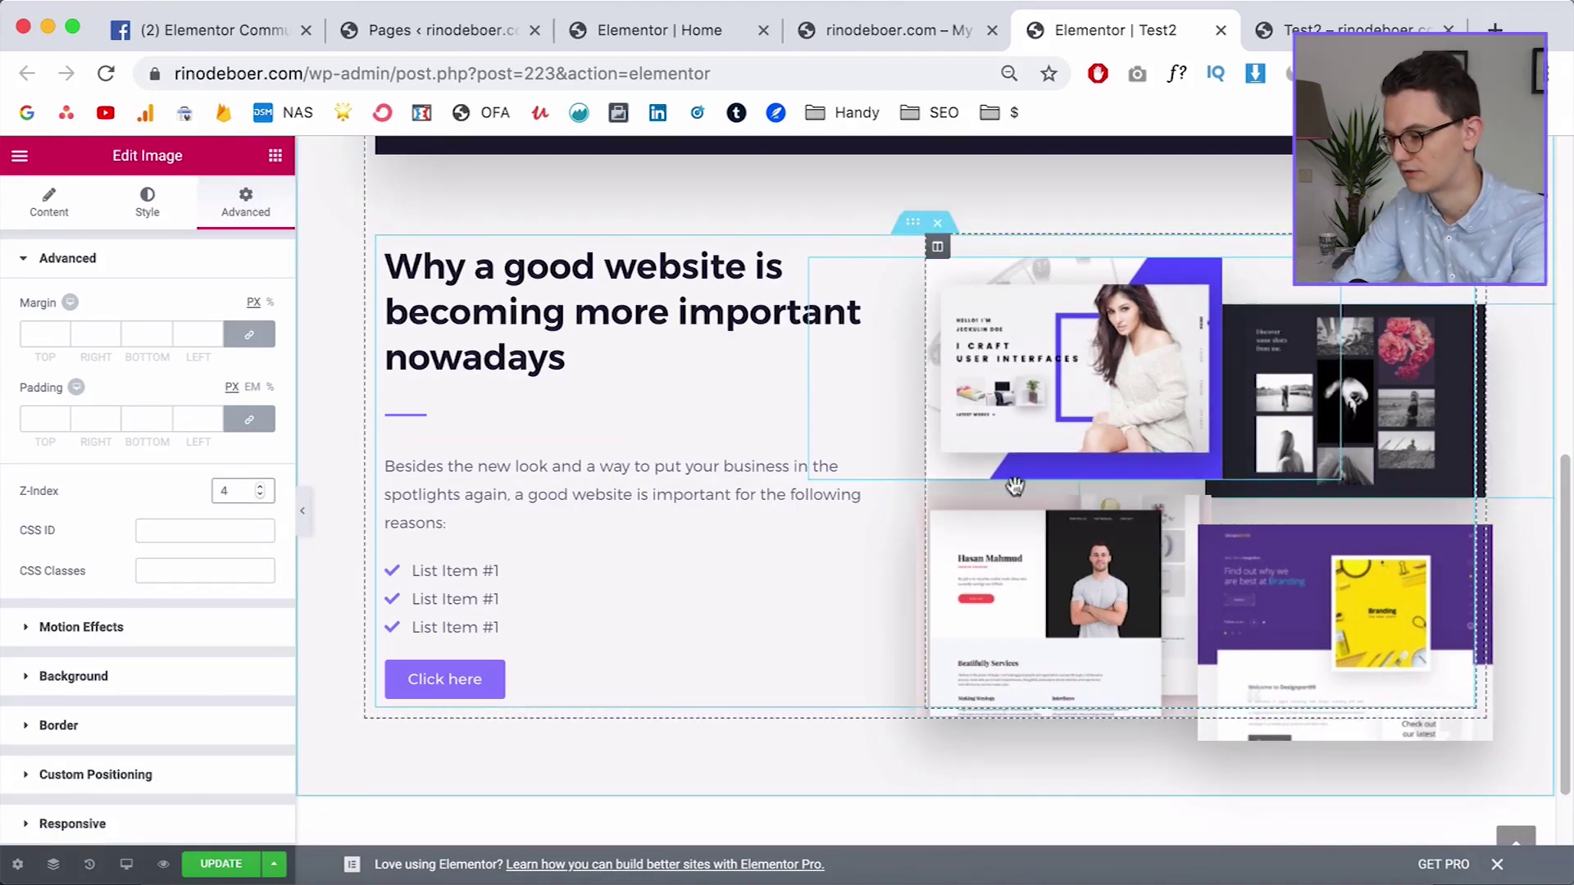
{"action": "double_click", "coordinate": [226, 490]}
{"action": "type", "text": "0"}
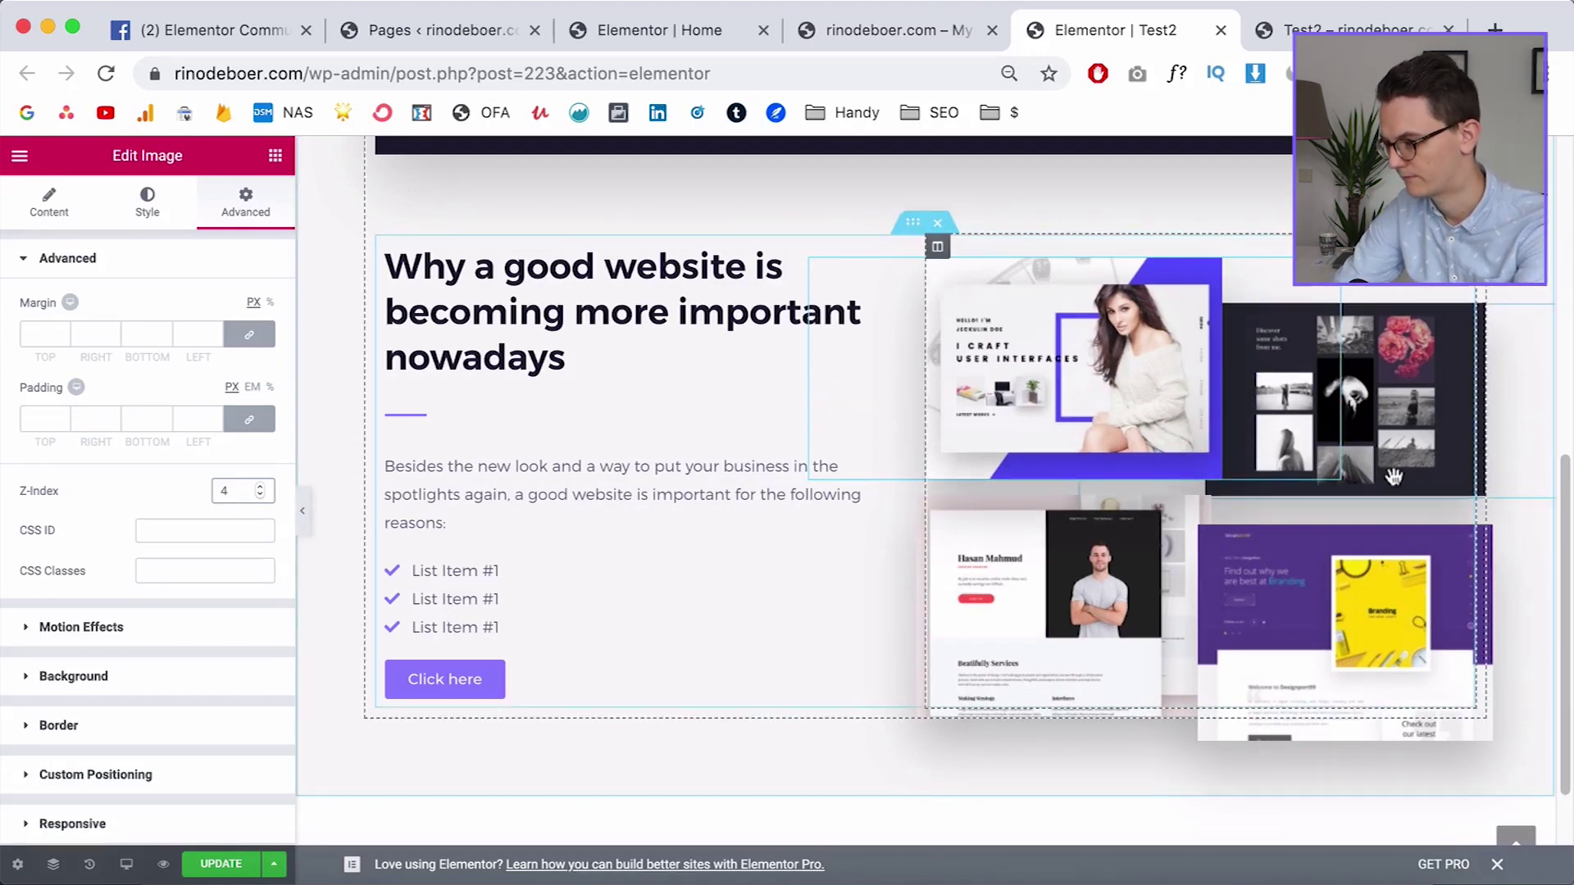
Set the dark gallery mockup's Z-Index to 2
{"action": "left_click", "coordinate": [1396, 441]}
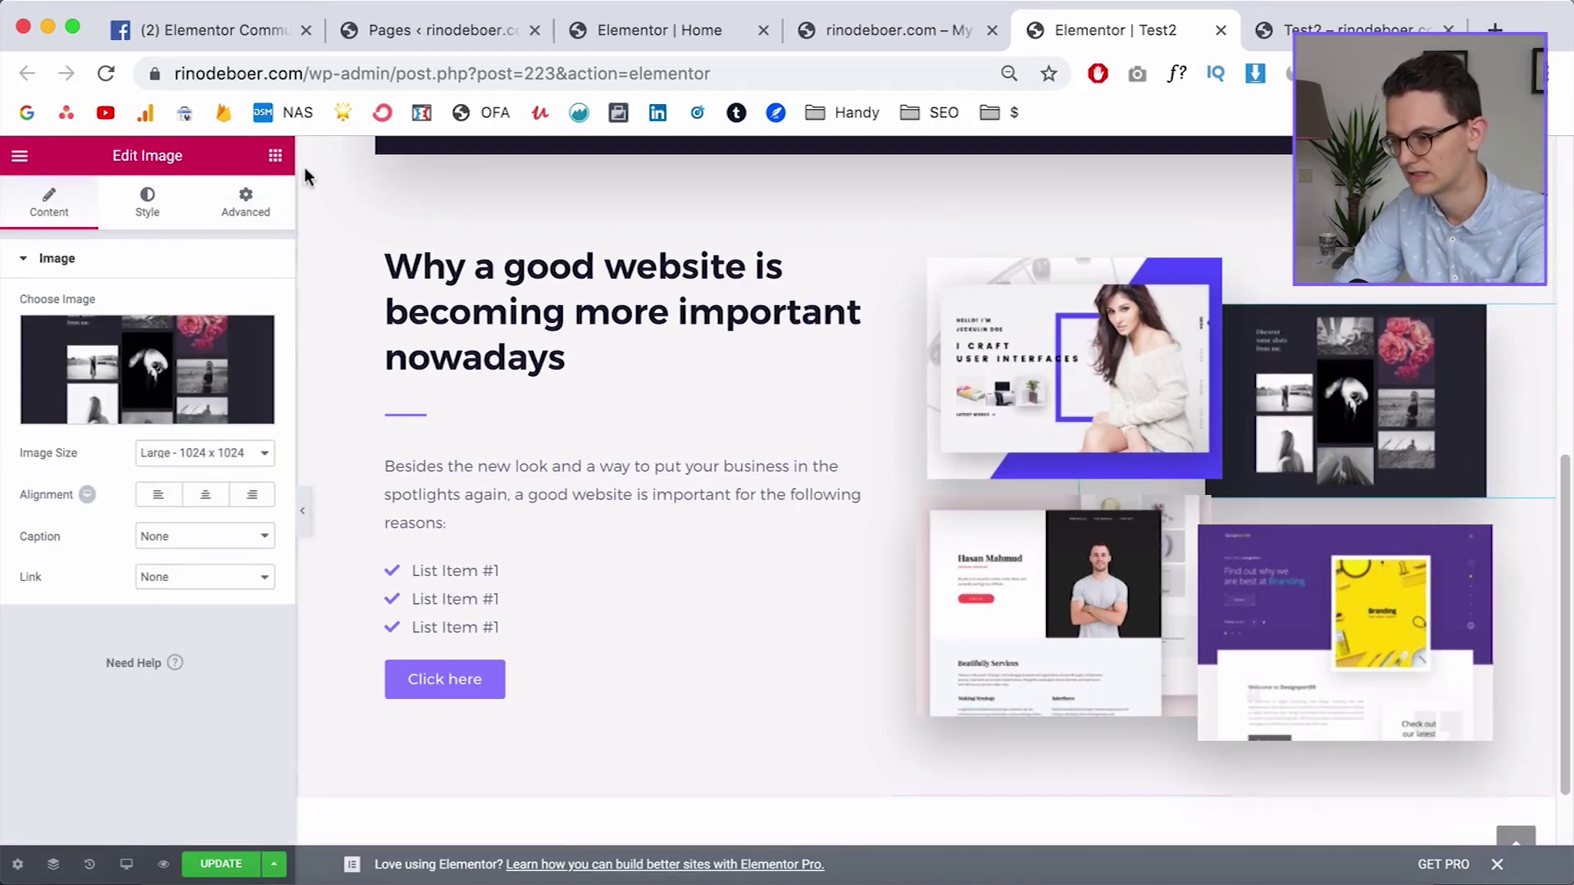
{"action": "left_click", "coordinate": [245, 202]}
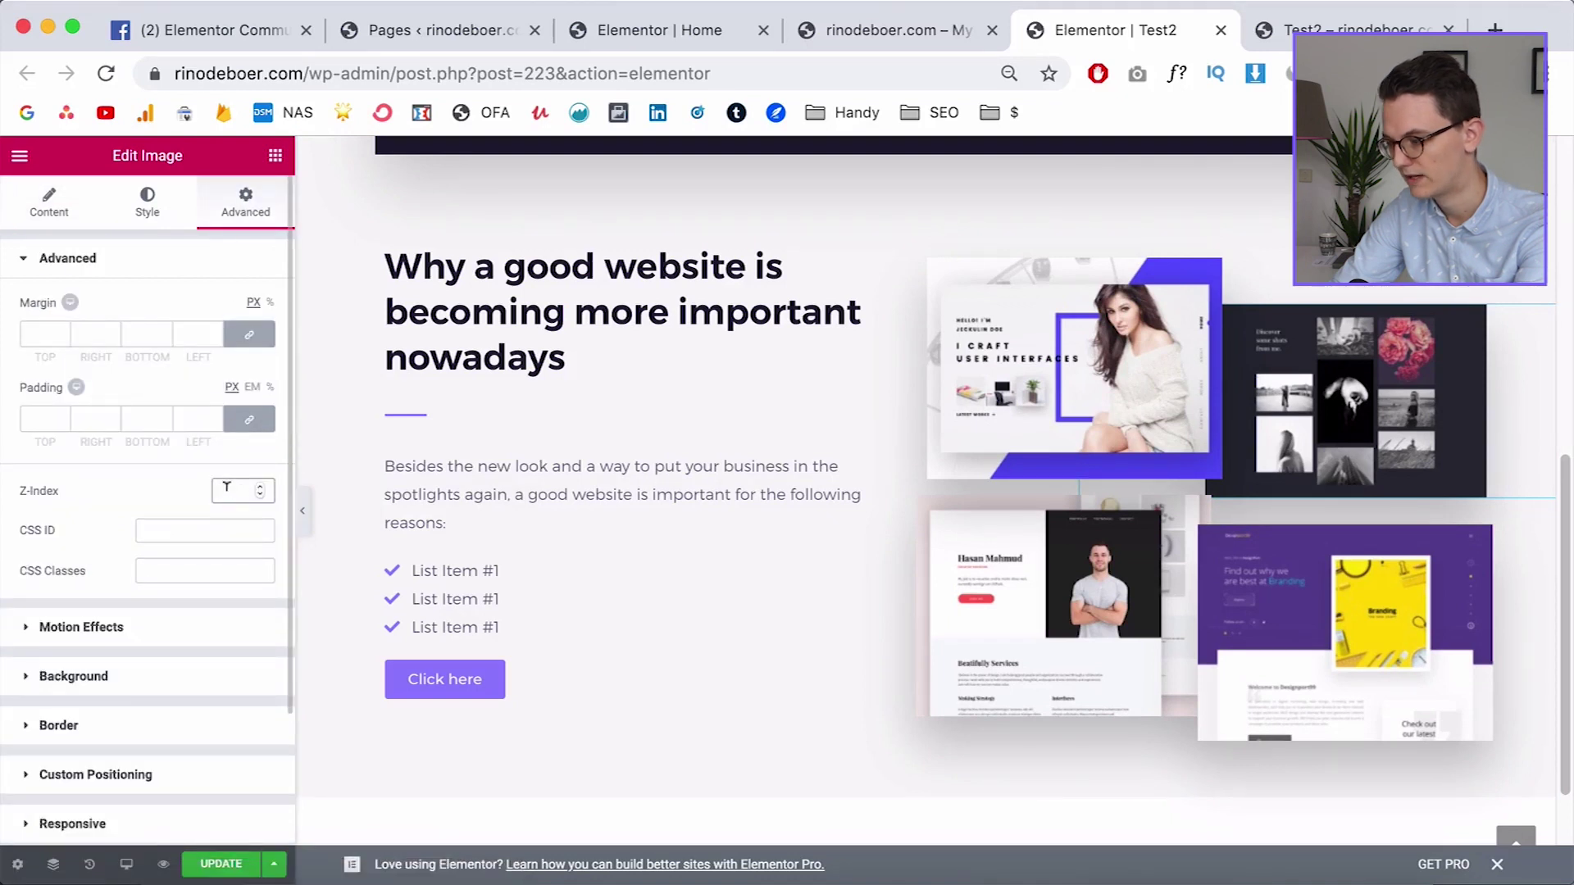
{"action": "left_click", "coordinate": [226, 489]}
{"action": "type", "text": "3"}
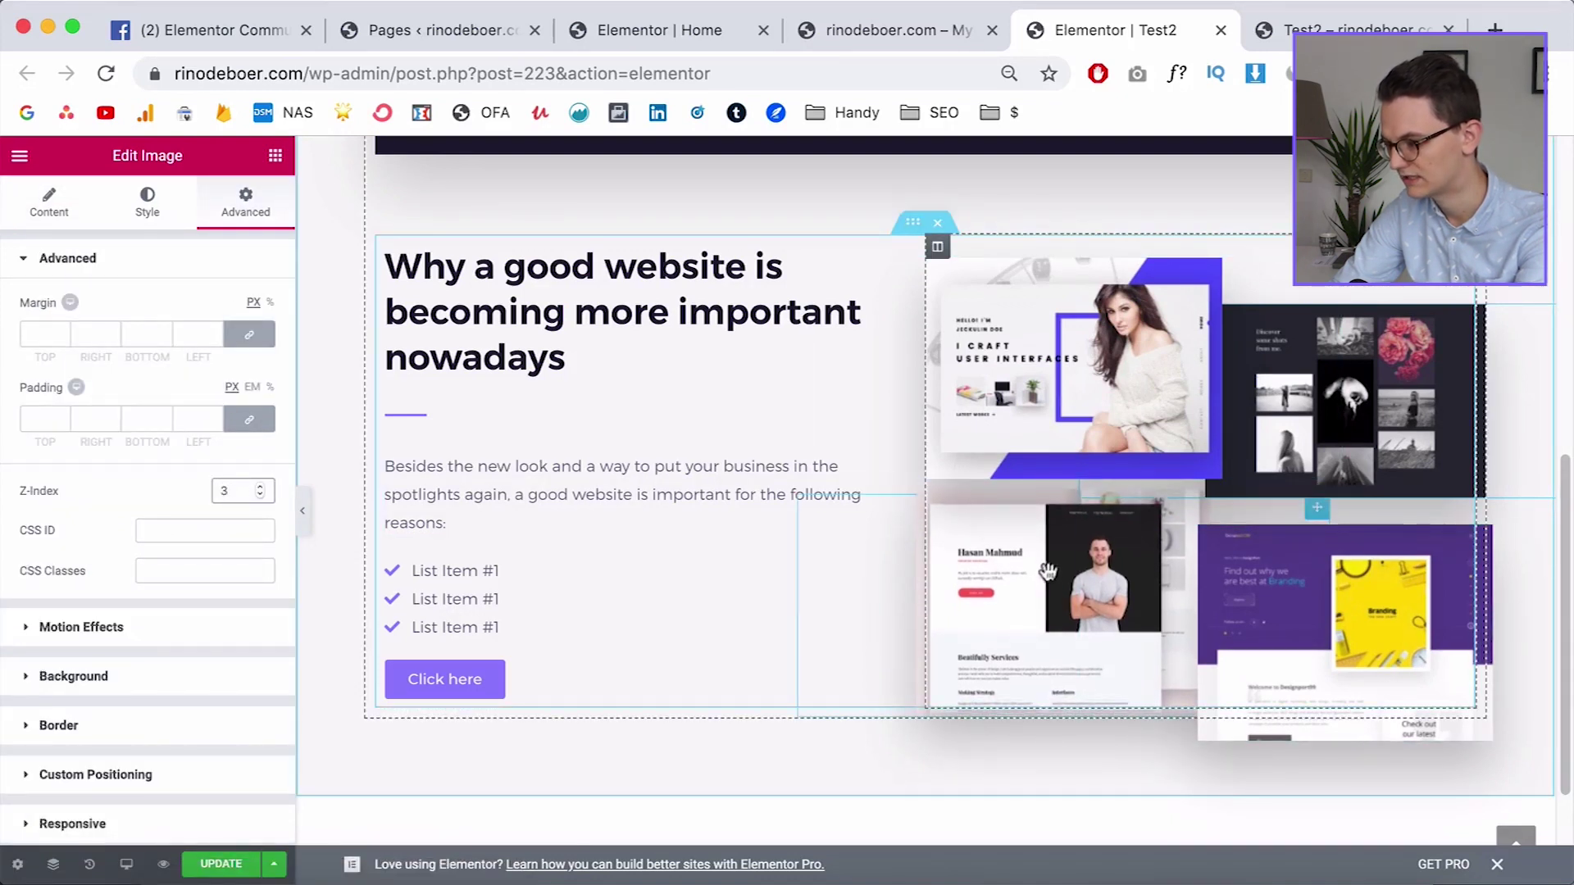
{"action": "key", "text": "BackSpace"}
{"action": "type", "text": "2"}
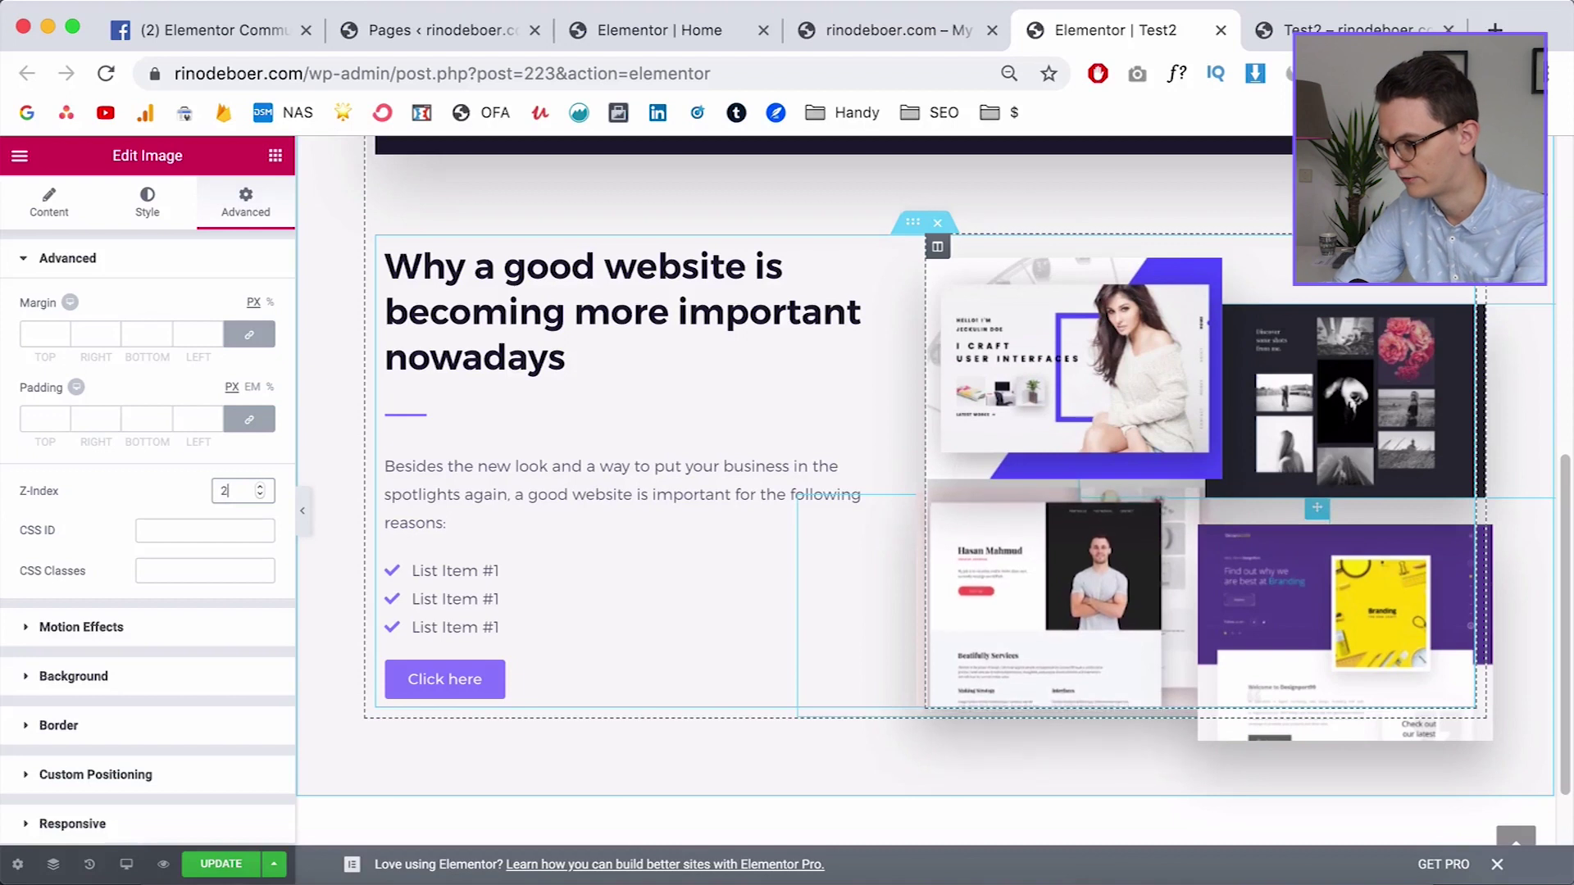
Set the man's portfolio mockup's Z-Index to 3
{"action": "left_click", "coordinate": [1010, 603]}
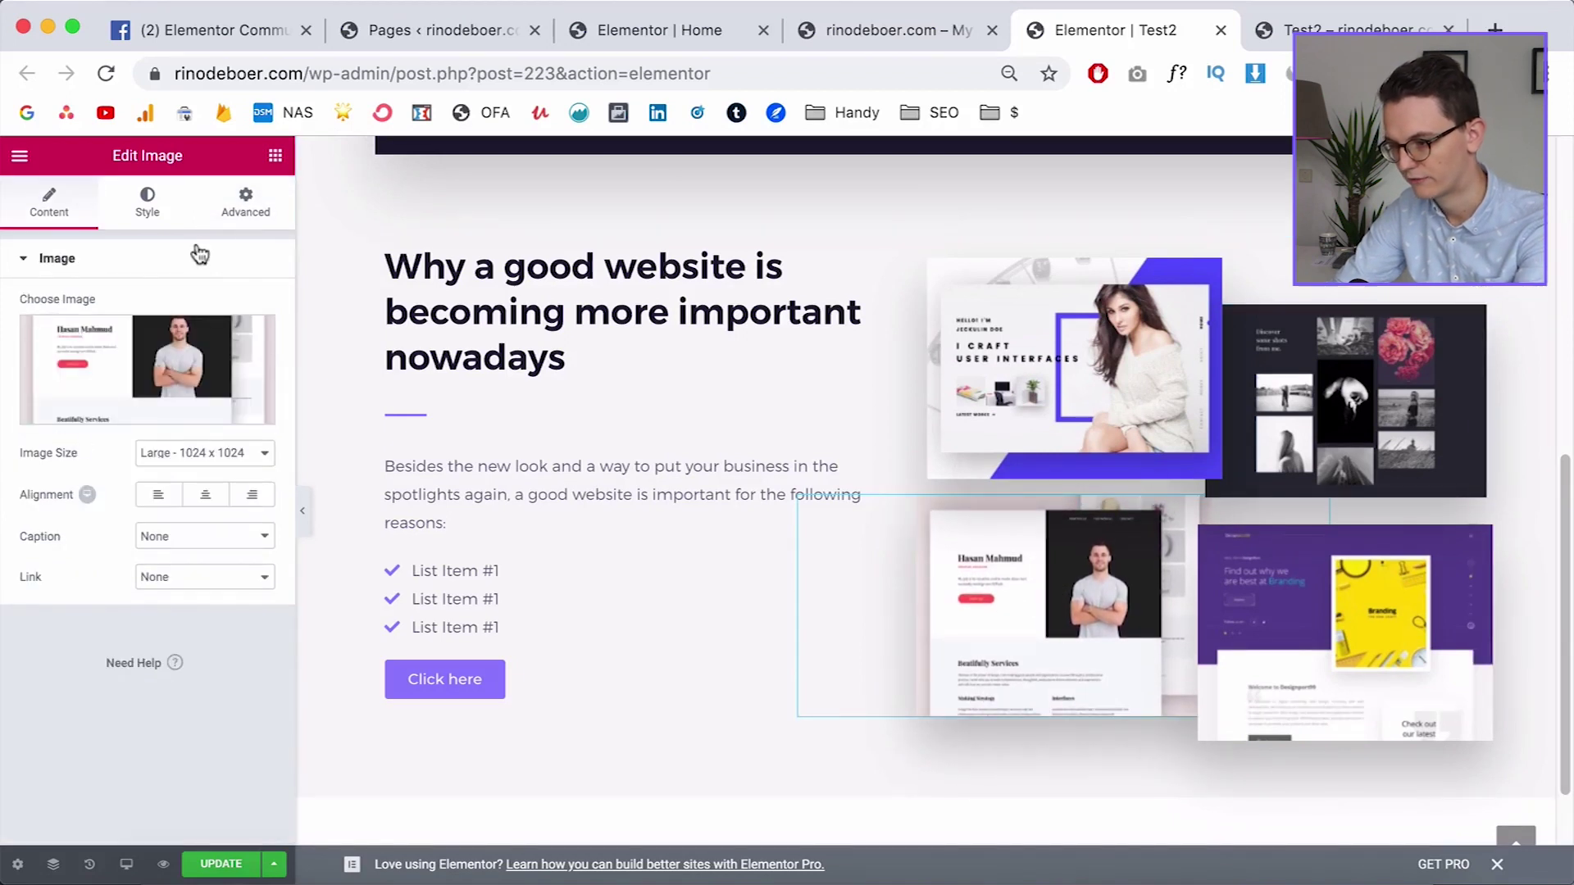
{"action": "left_click", "coordinate": [239, 207]}
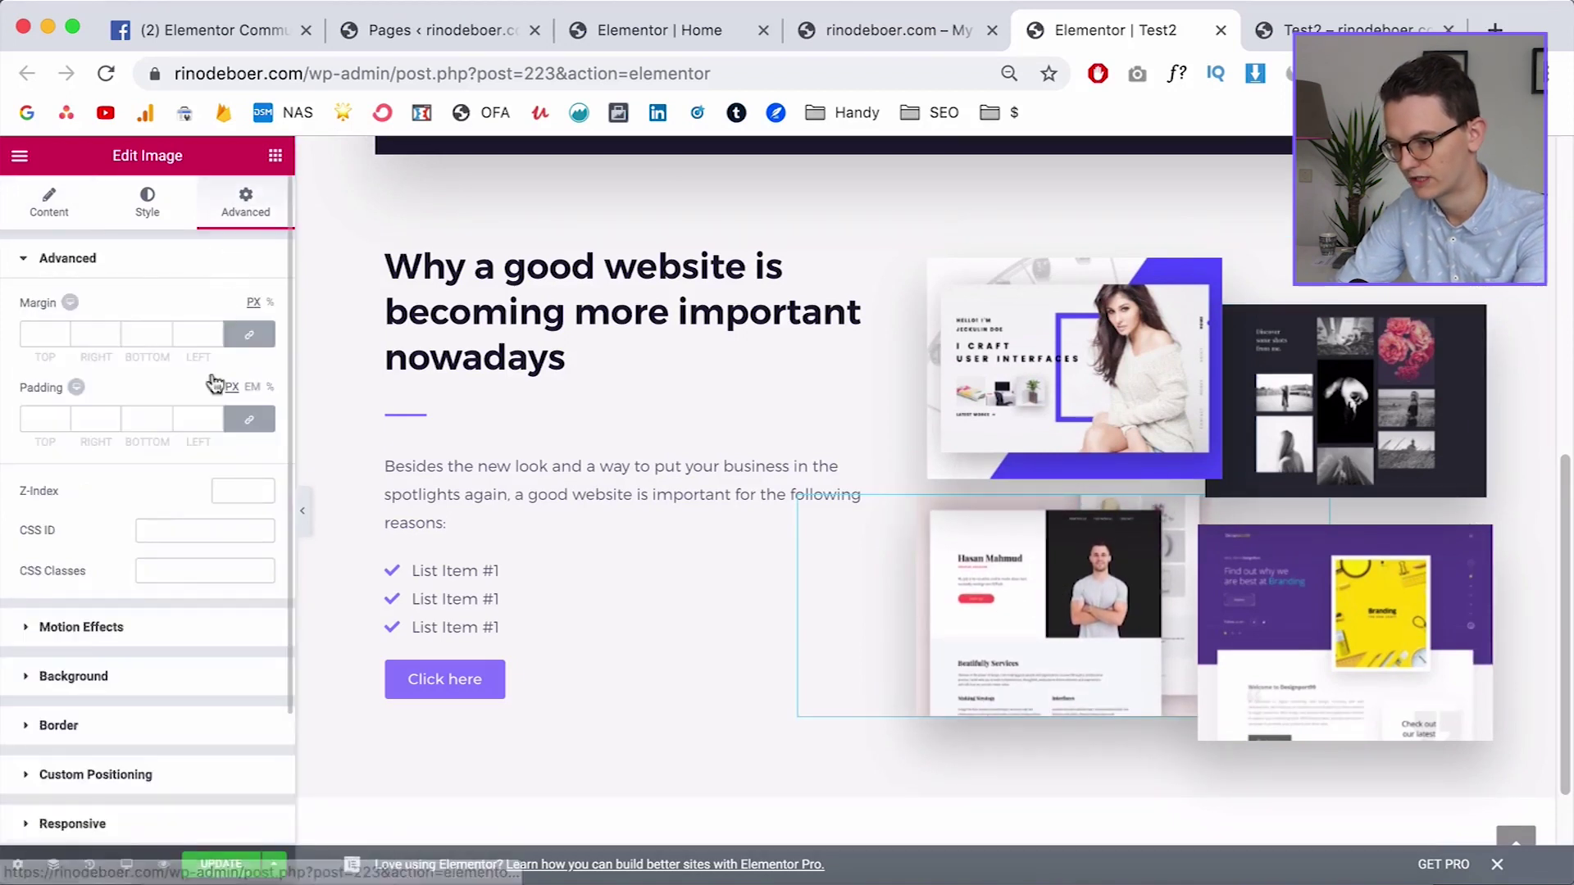
{"action": "left_click", "coordinate": [235, 486]}
{"action": "type", "text": "3"}
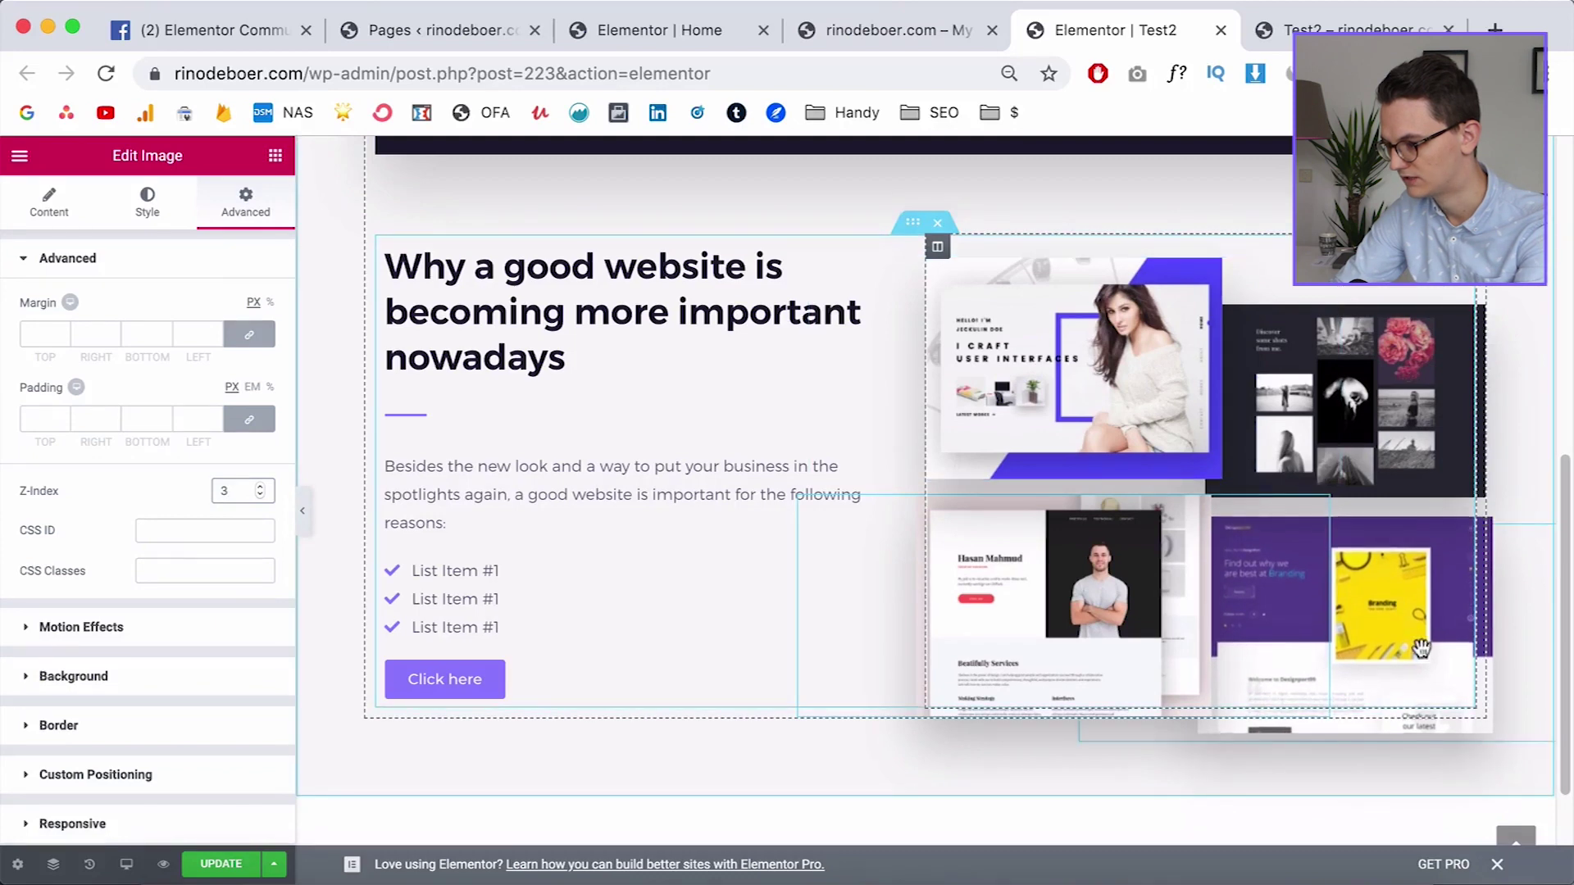
{"action": "scroll", "coordinate": [1421, 649], "scroll_direction": "down", "scroll_amount": 1}
Set the purple Branding mockup's Z-Index to 1 after trying 3 and 4
{"action": "left_click", "coordinate": [1421, 648]}
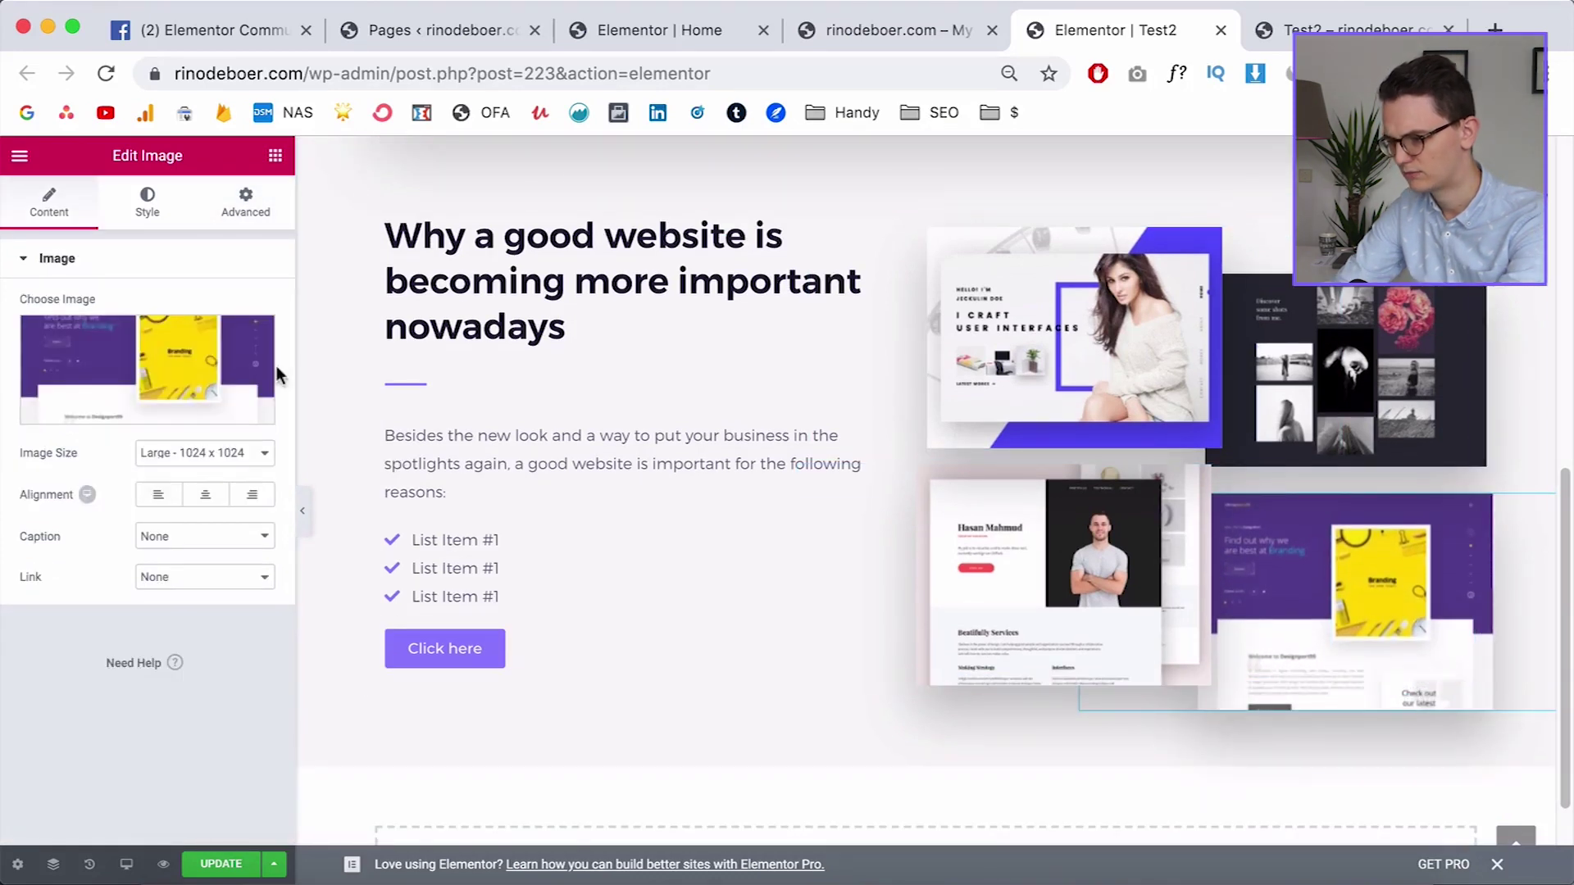
{"action": "left_click", "coordinate": [242, 201]}
{"action": "type", "text": "1"}
{"action": "scroll", "coordinate": [1021, 805], "scroll_direction": "down", "scroll_amount": 1}
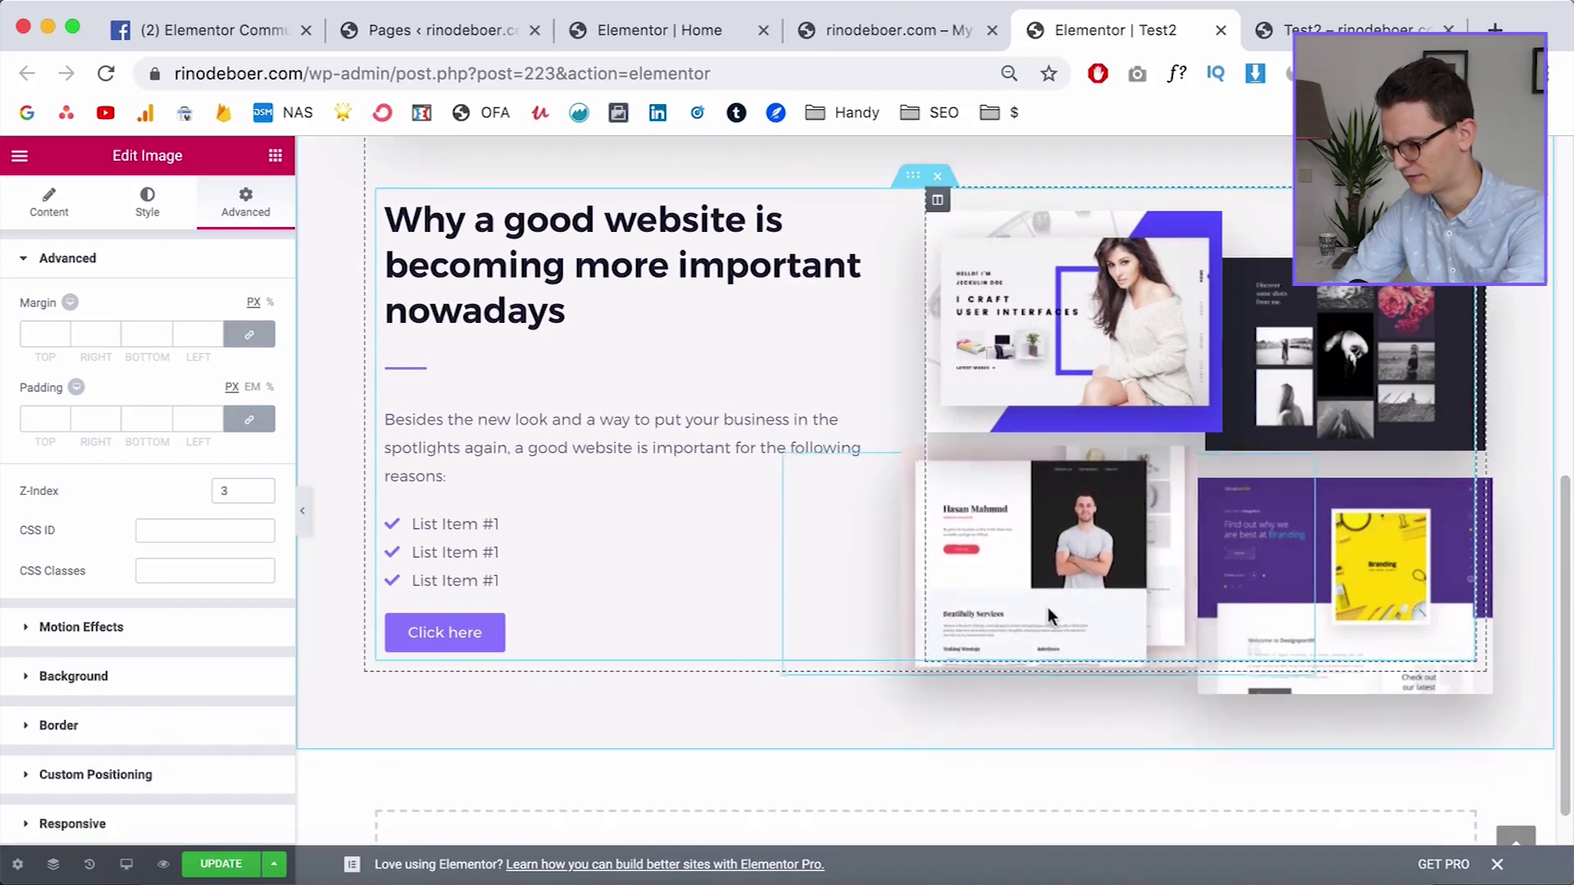
{"action": "key", "text": "BackSpace"}
{"action": "type", "text": "3"}
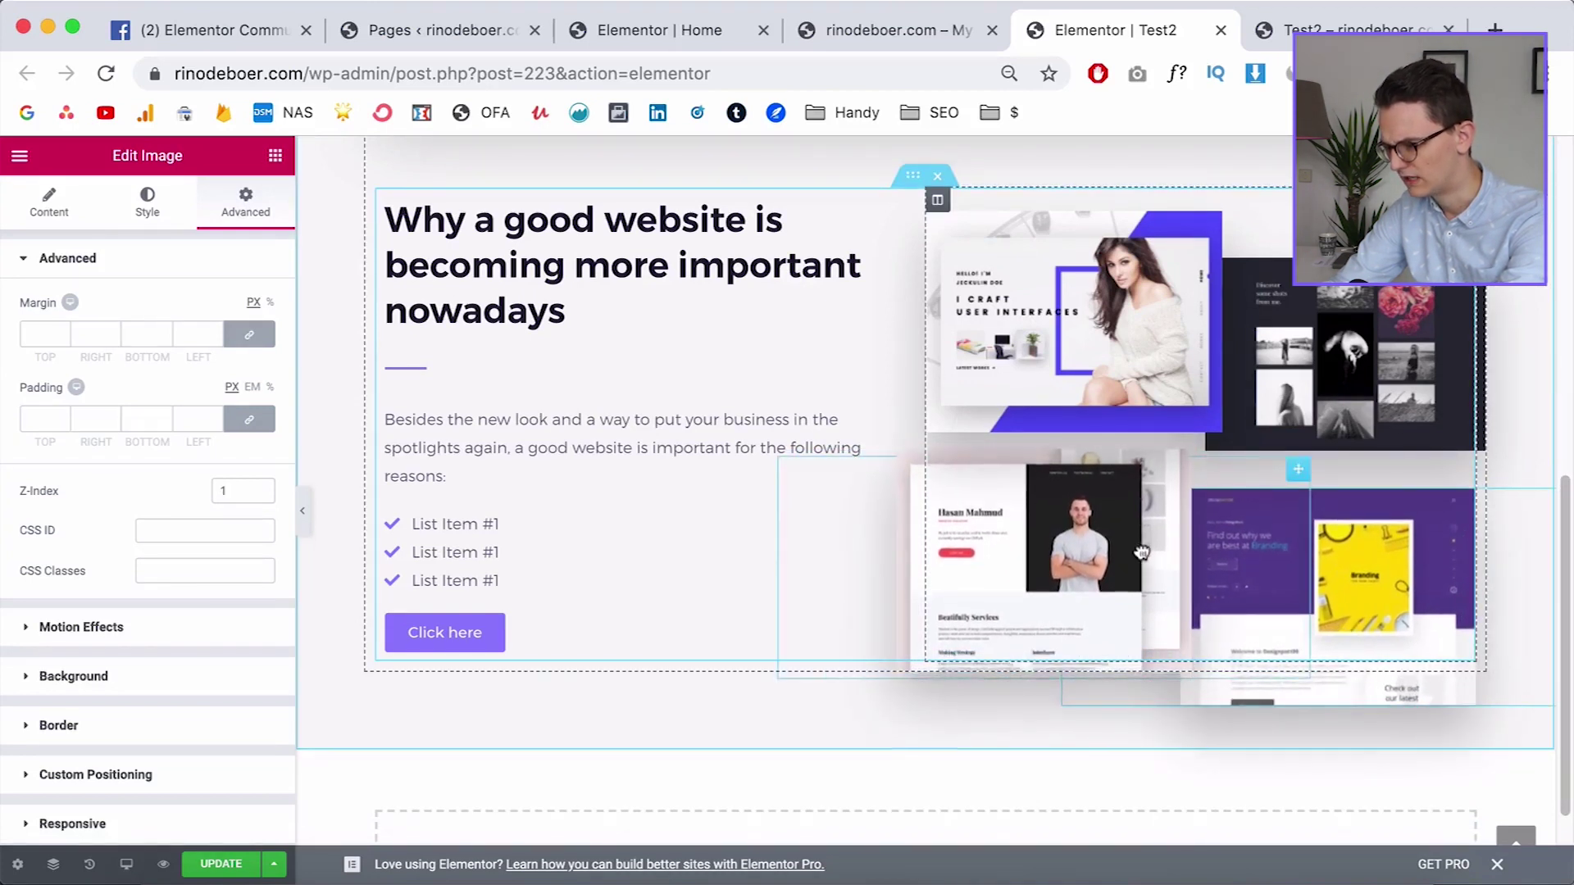
{"action": "key", "text": "BackSpace"}
{"action": "type", "text": "4"}
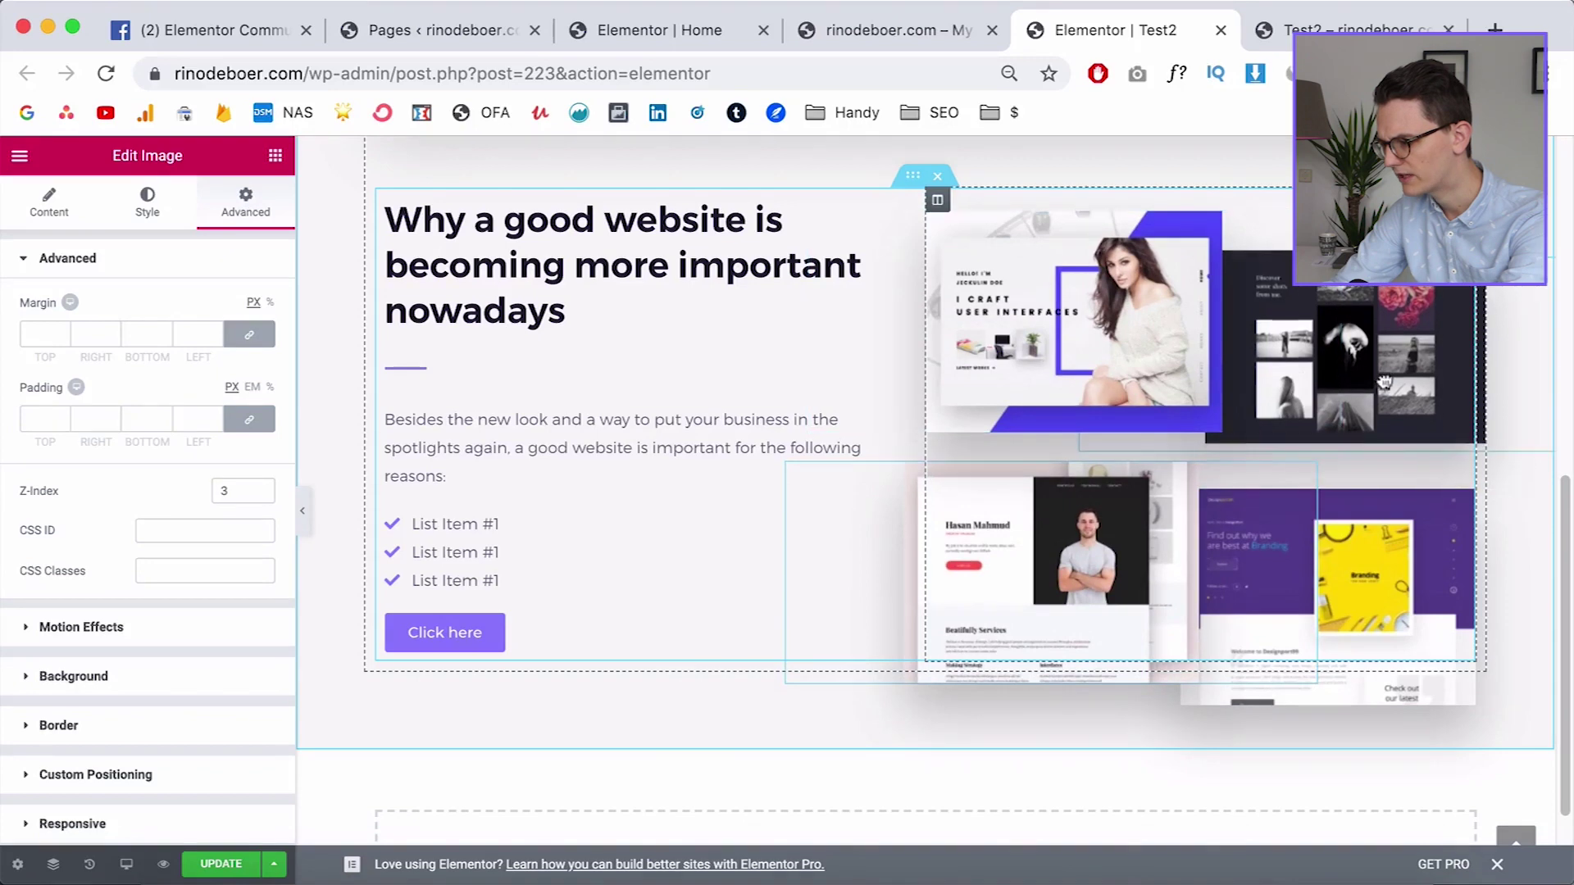
{"action": "key", "text": "BackSpace"}
{"action": "type", "text": "1"}
{"action": "scroll", "coordinate": [1151, 342], "scroll_direction": "up", "scroll_amount": 2}
{"action": "scroll", "coordinate": [1022, 699], "scroll_direction": "down", "scroll_amount": 1}
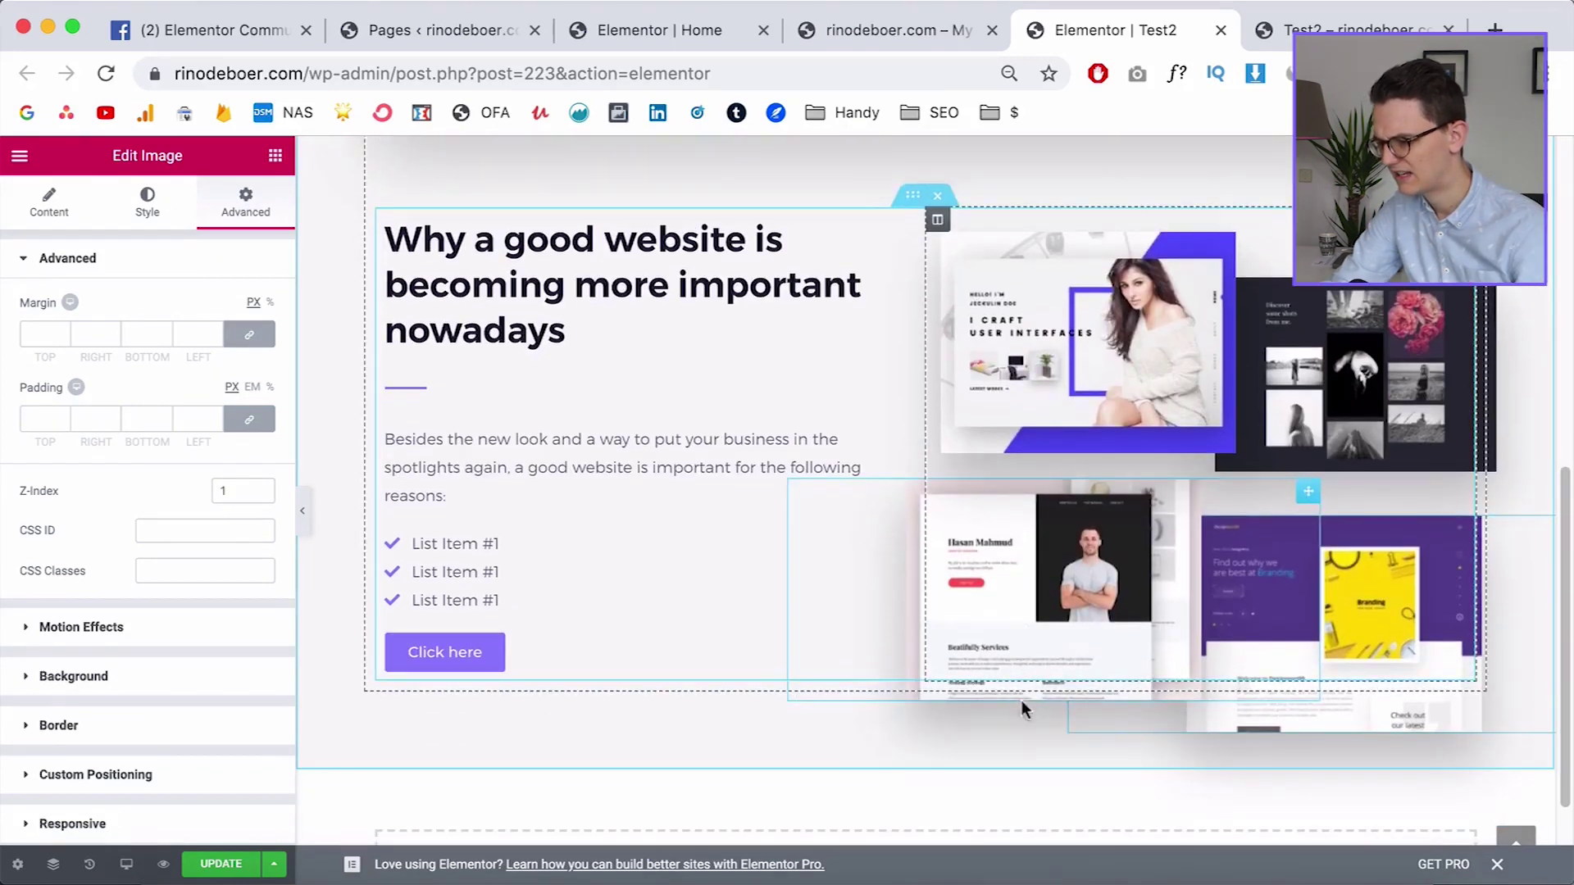
{"action": "scroll", "coordinate": [895, 523], "scroll_direction": "up", "scroll_amount": 2}
{"action": "scroll", "coordinate": [1008, 246], "scroll_direction": "down", "scroll_amount": 1}
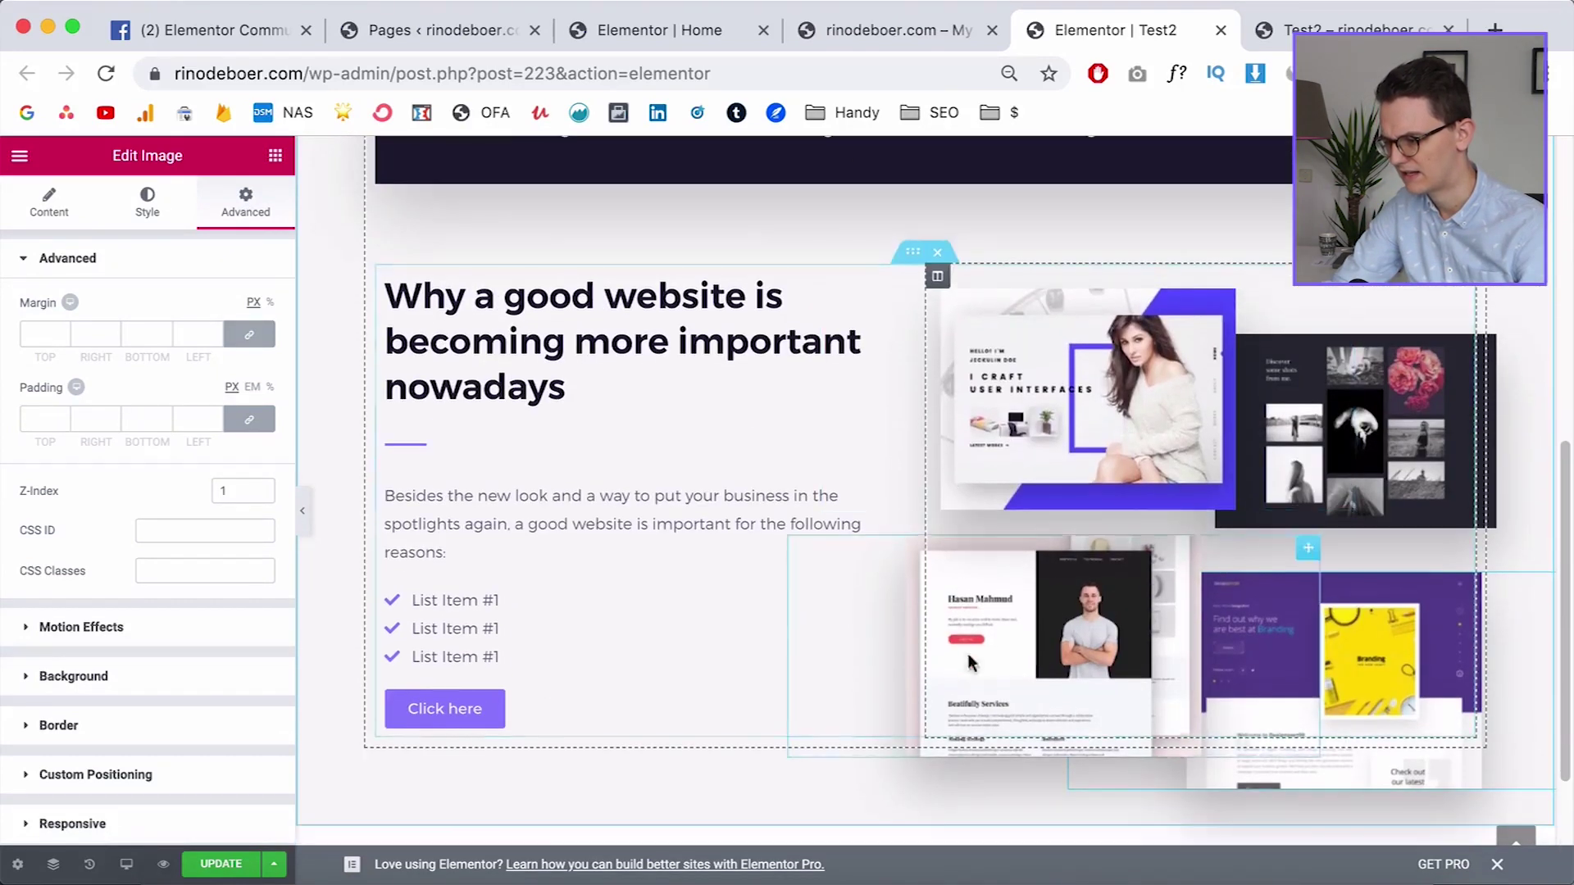
{"action": "right_click", "coordinate": [333, 414]}
{"action": "left_click", "coordinate": [361, 421]}
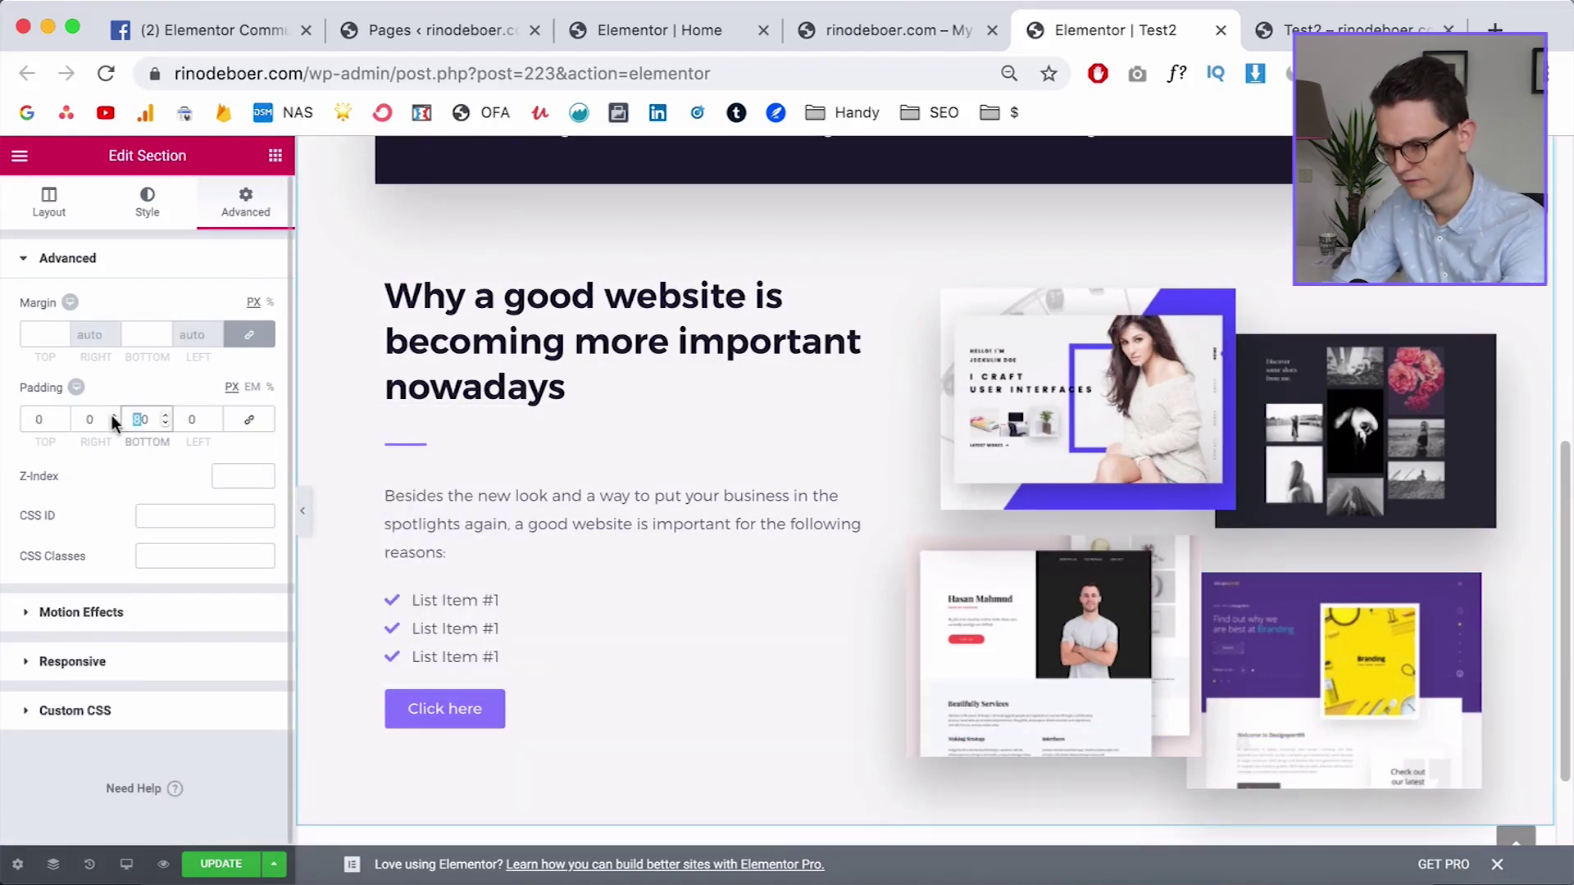
Enter 120 in the outer section's spacing and revise its bottom padding to 140 px
{"action": "type", "text": "120"}
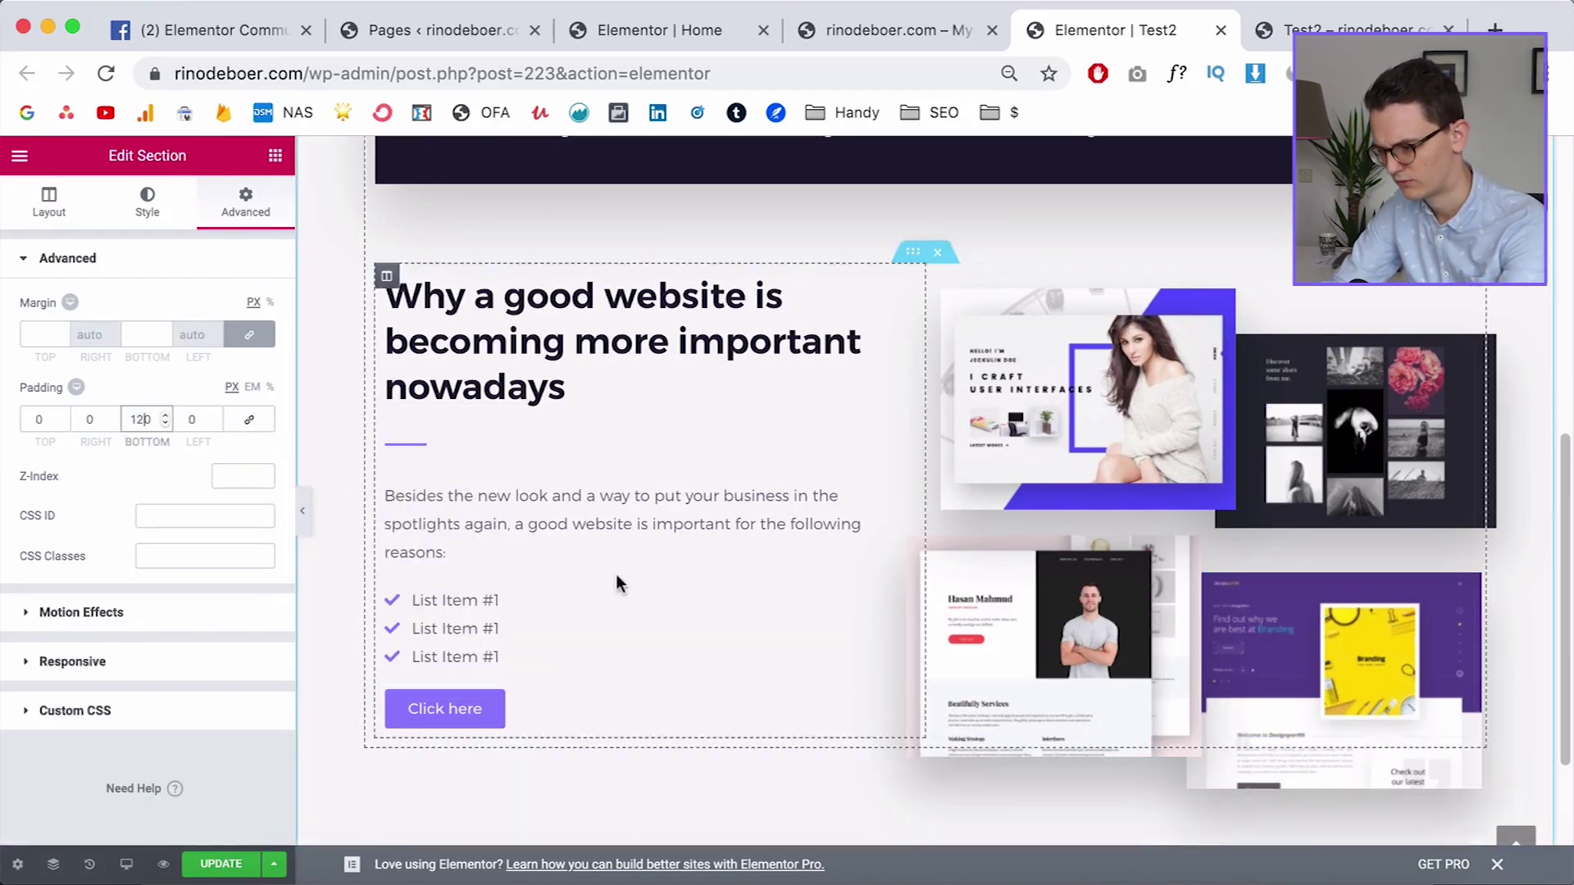
{"action": "scroll", "coordinate": [616, 574], "scroll_direction": "down", "scroll_amount": 3}
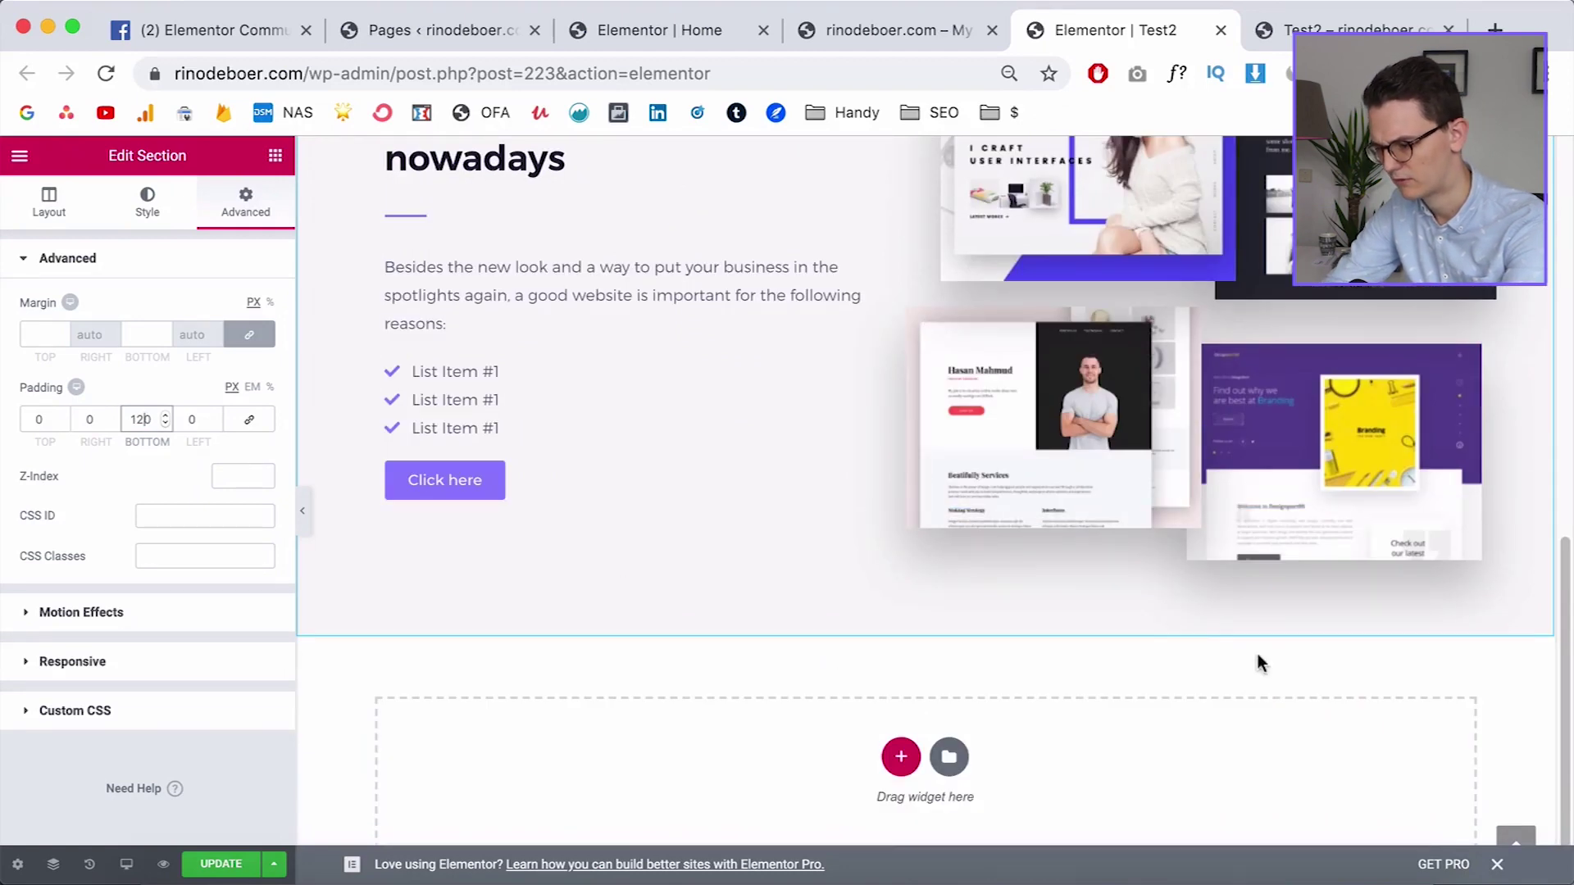
{"action": "key", "text": "Left"}
{"action": "key", "text": "BackSpace"}
{"action": "type", "text": "4"}
{"action": "scroll", "coordinate": [1066, 656], "scroll_direction": "up", "scroll_amount": 2}
{"action": "scroll", "coordinate": [738, 621], "scroll_direction": "up", "scroll_amount": 2}
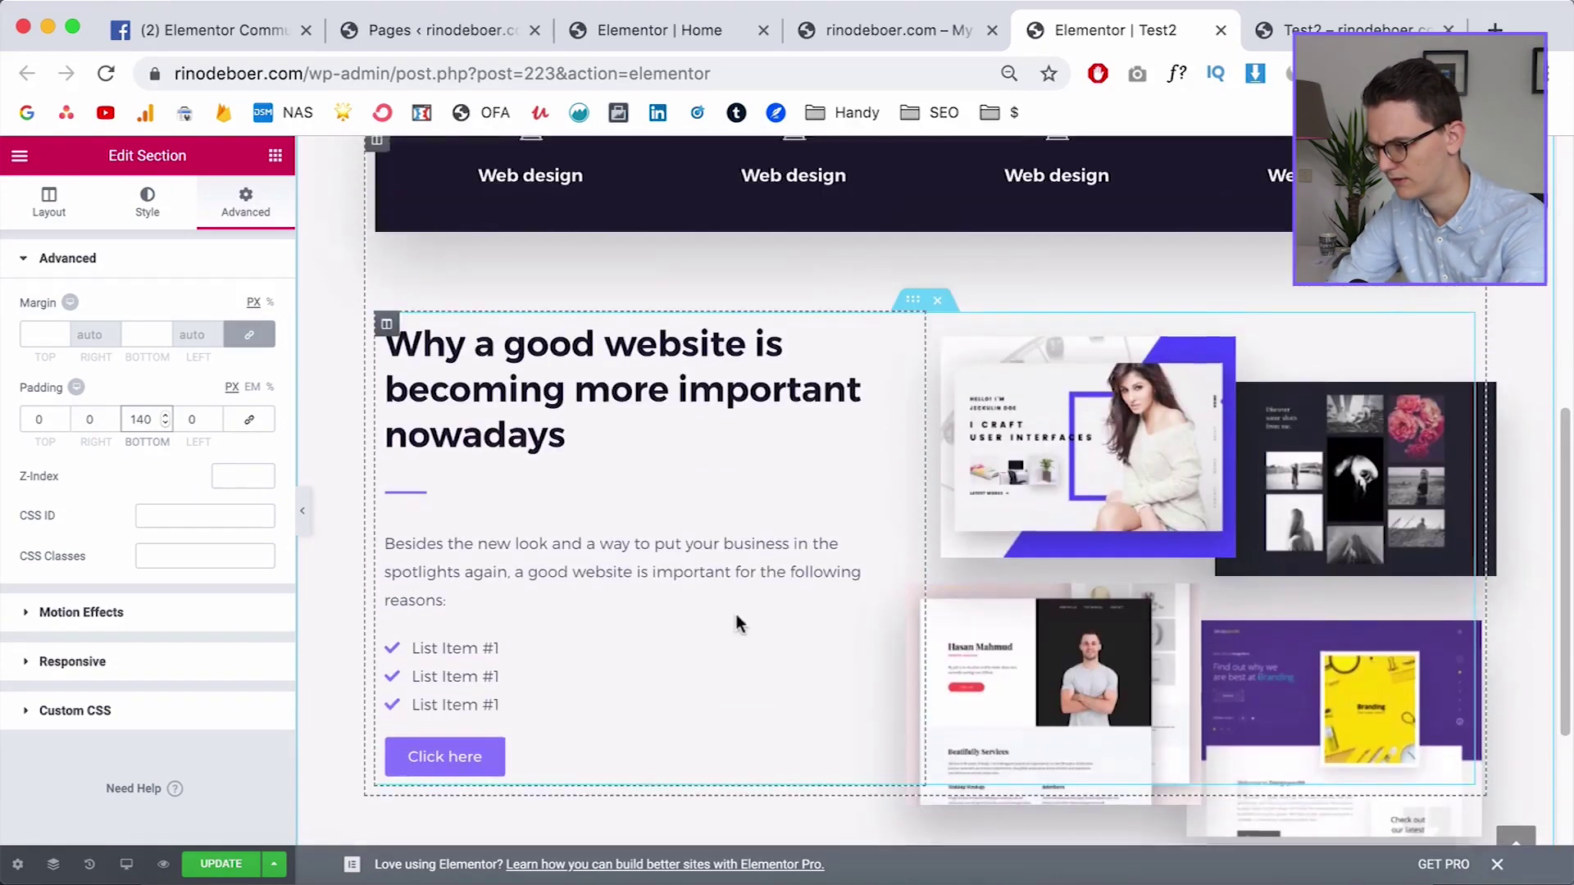
Give the inner Web design section a 120 px top margin and open the preview
{"action": "left_click", "coordinate": [917, 380]}
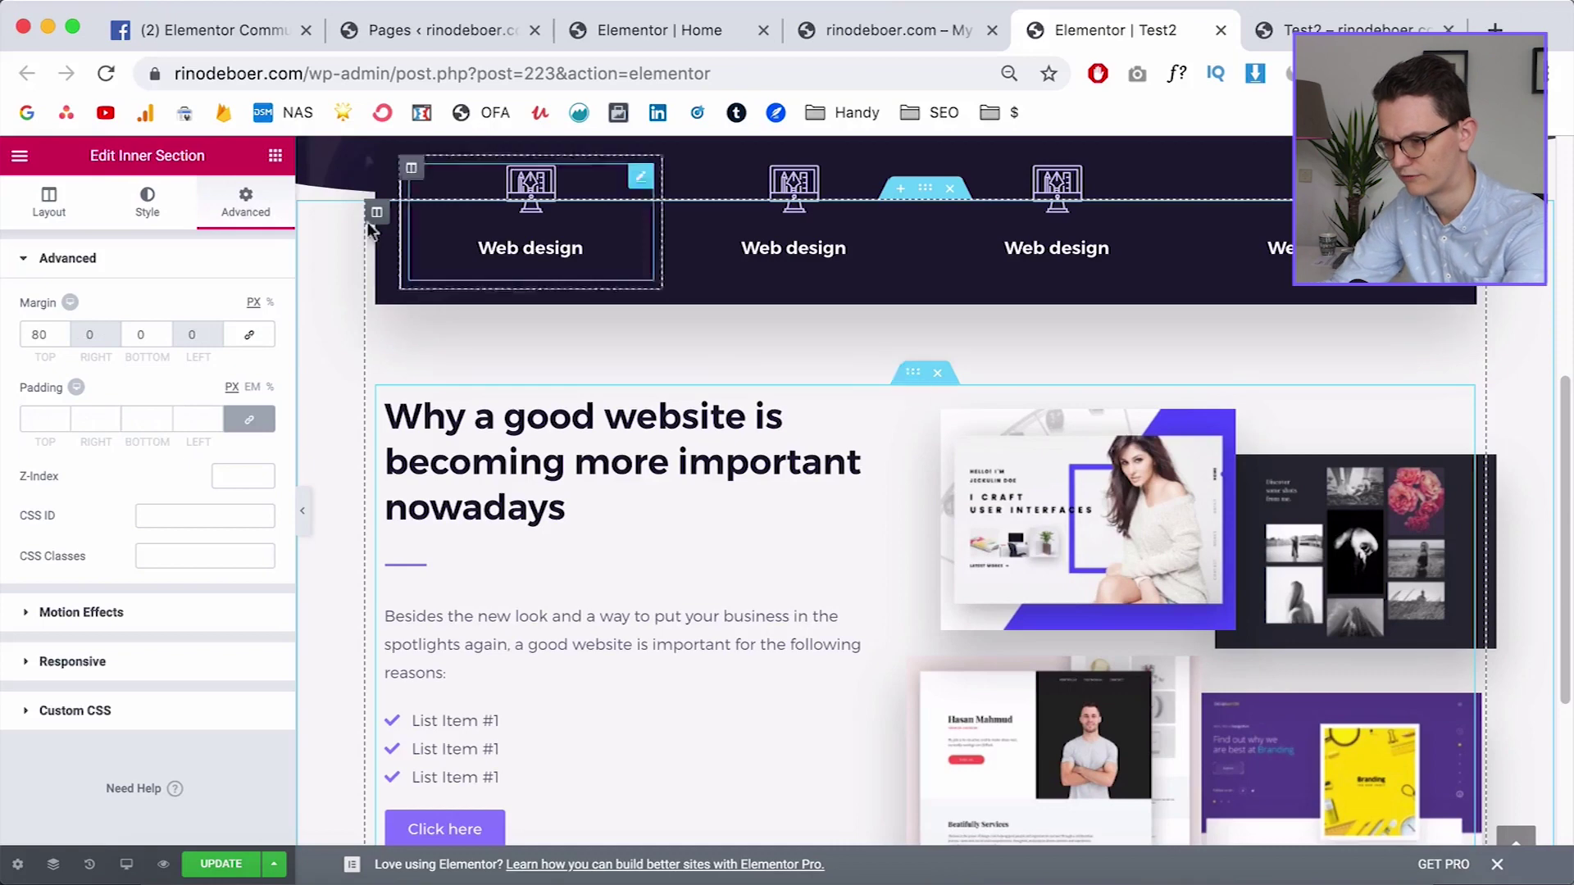
{"action": "type", "text": "12"}
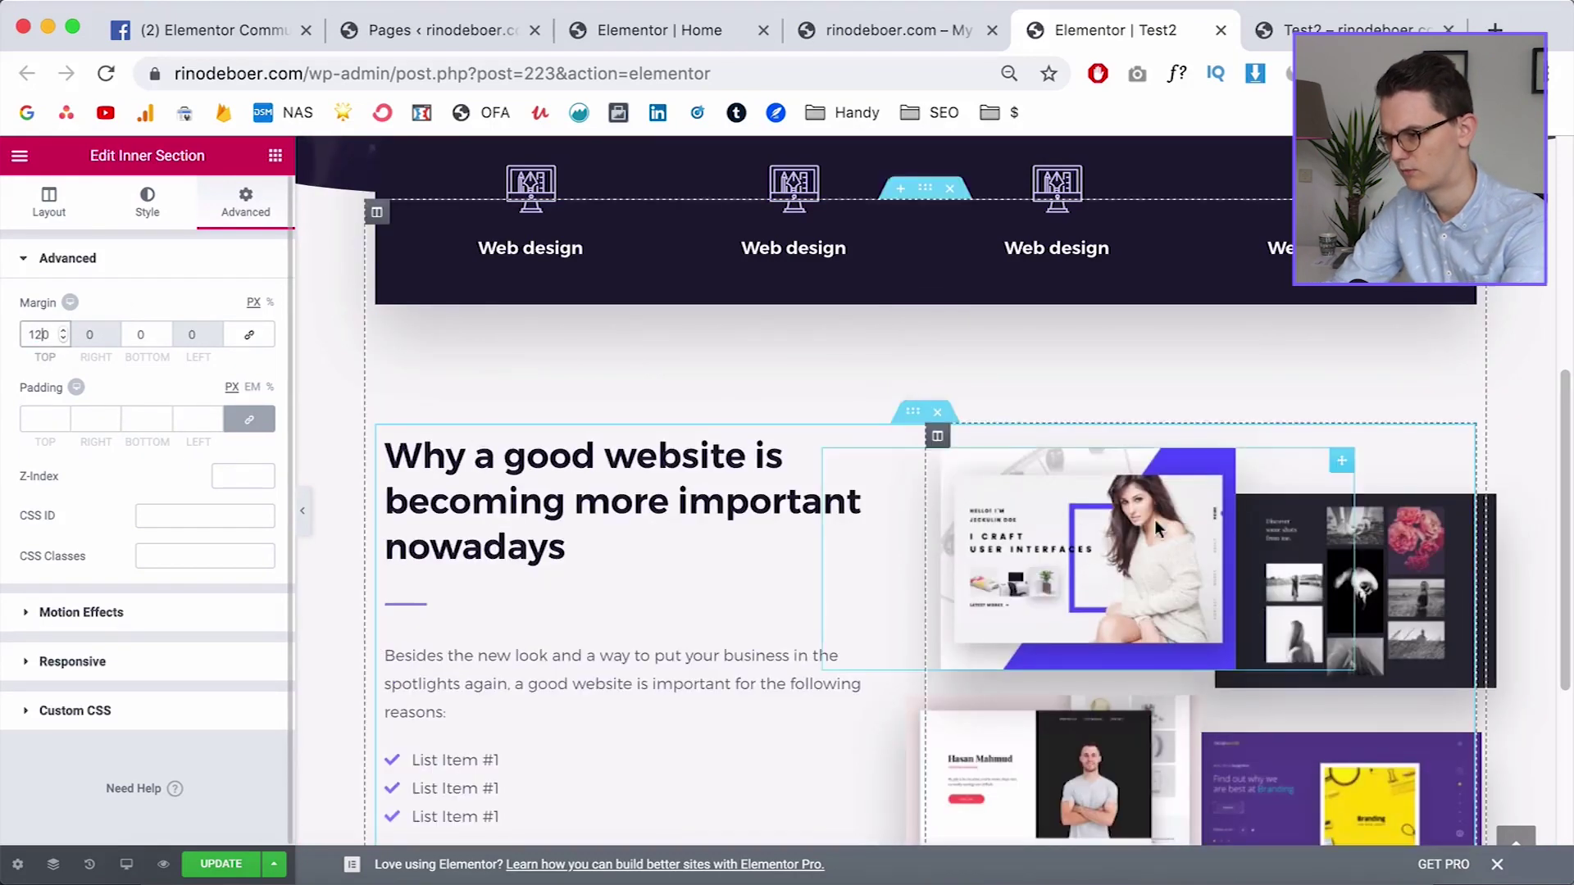
{"action": "scroll", "coordinate": [719, 612], "scroll_direction": "down", "scroll_amount": 2}
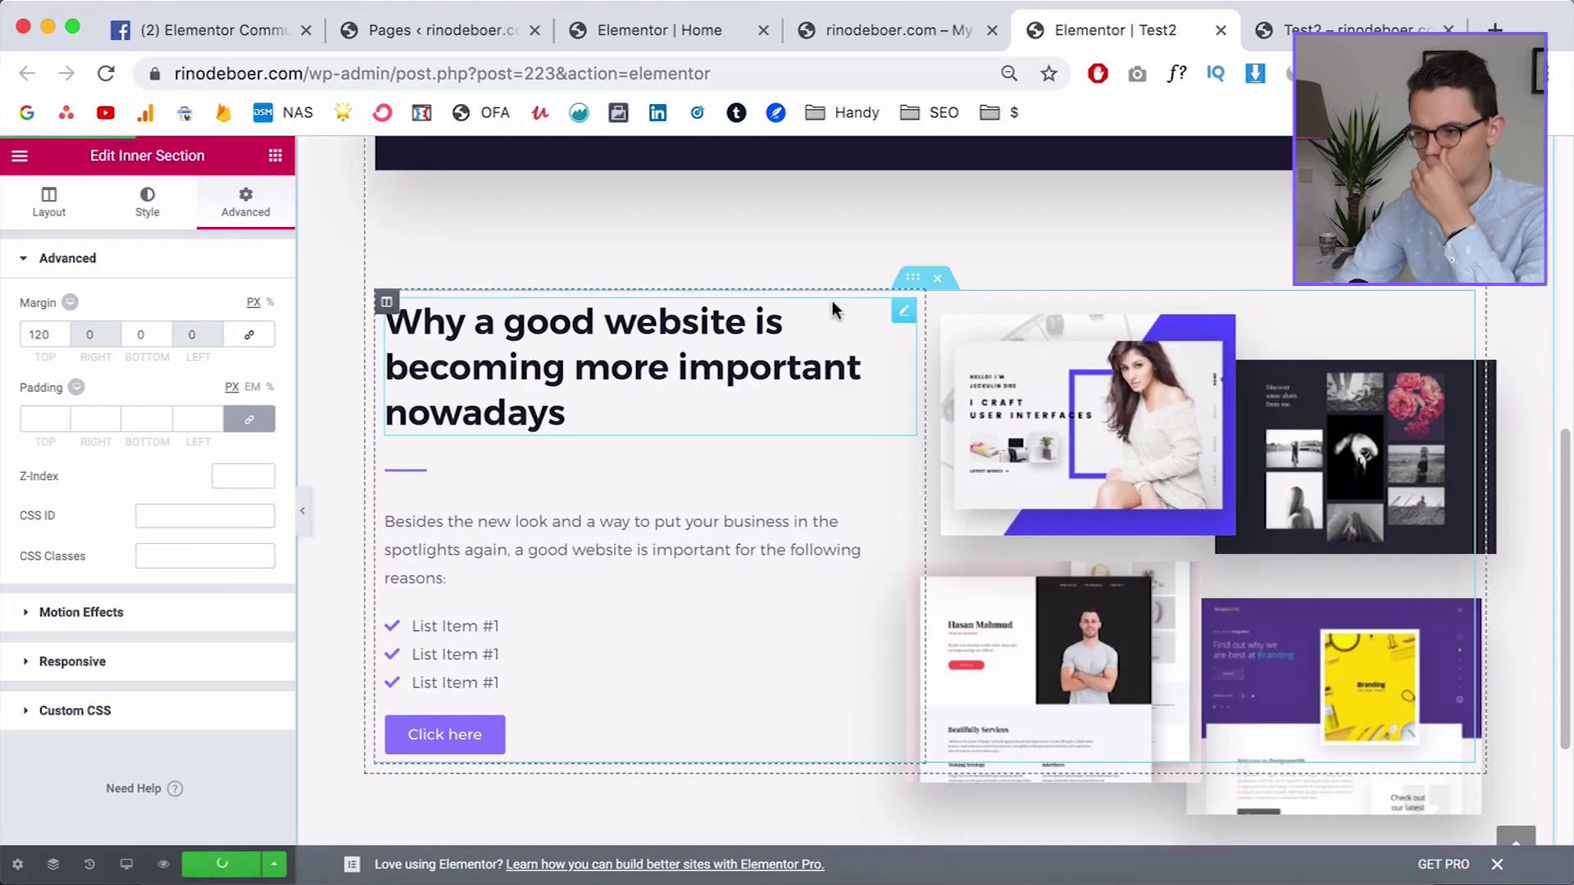
{"action": "left_click", "coordinate": [1289, 28]}
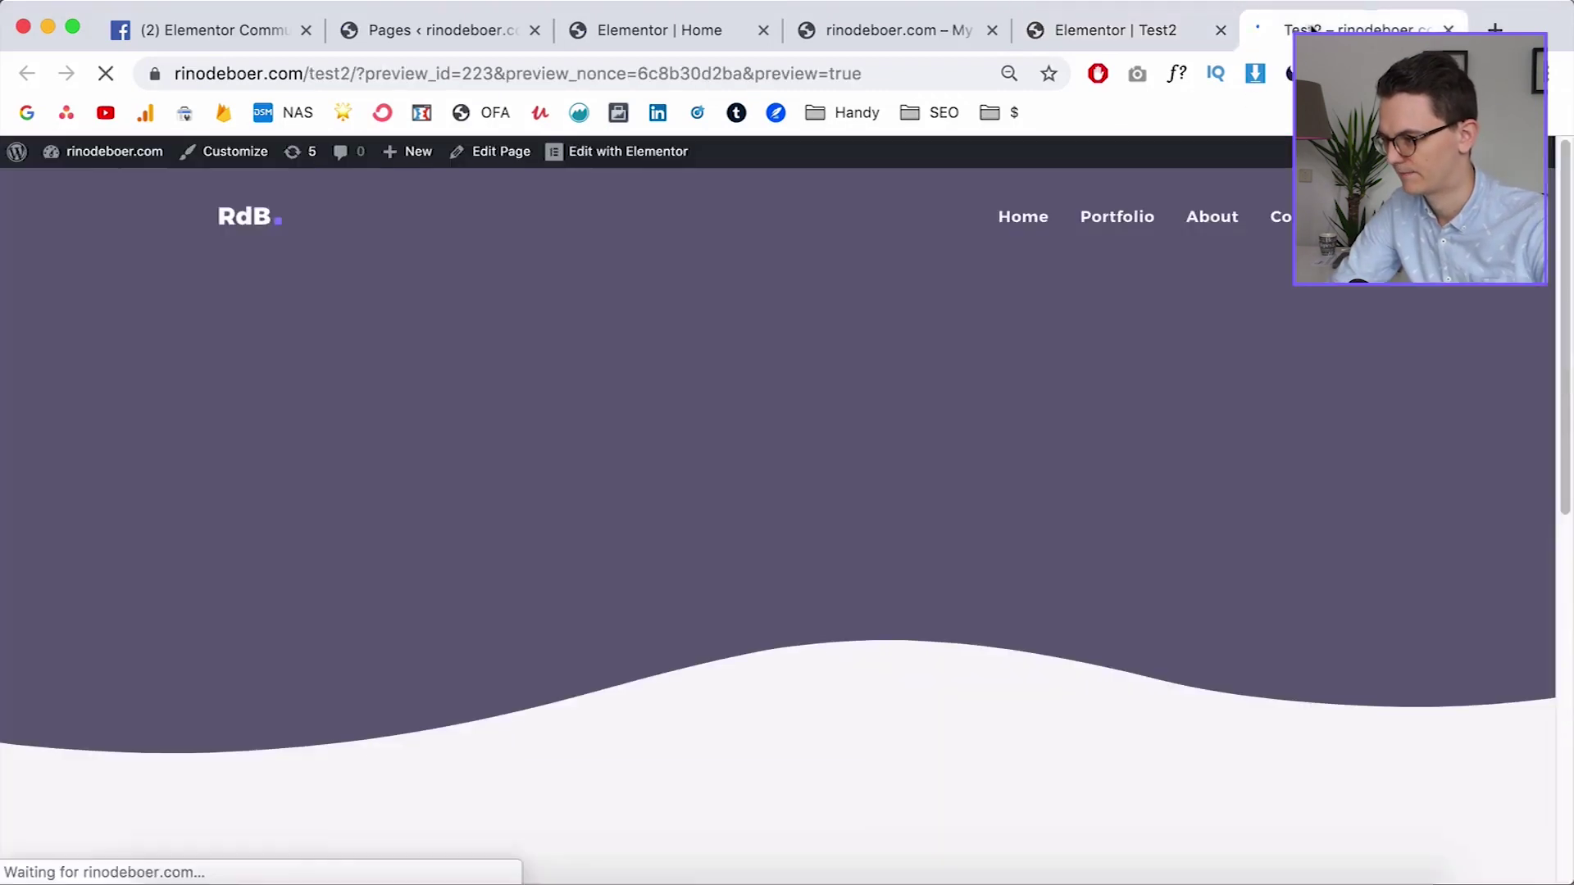
Reload the Test2 preview and scroll to the mockup collage section
{"action": "scroll", "coordinate": [1411, 437], "scroll_direction": "down", "scroll_amount": 8}
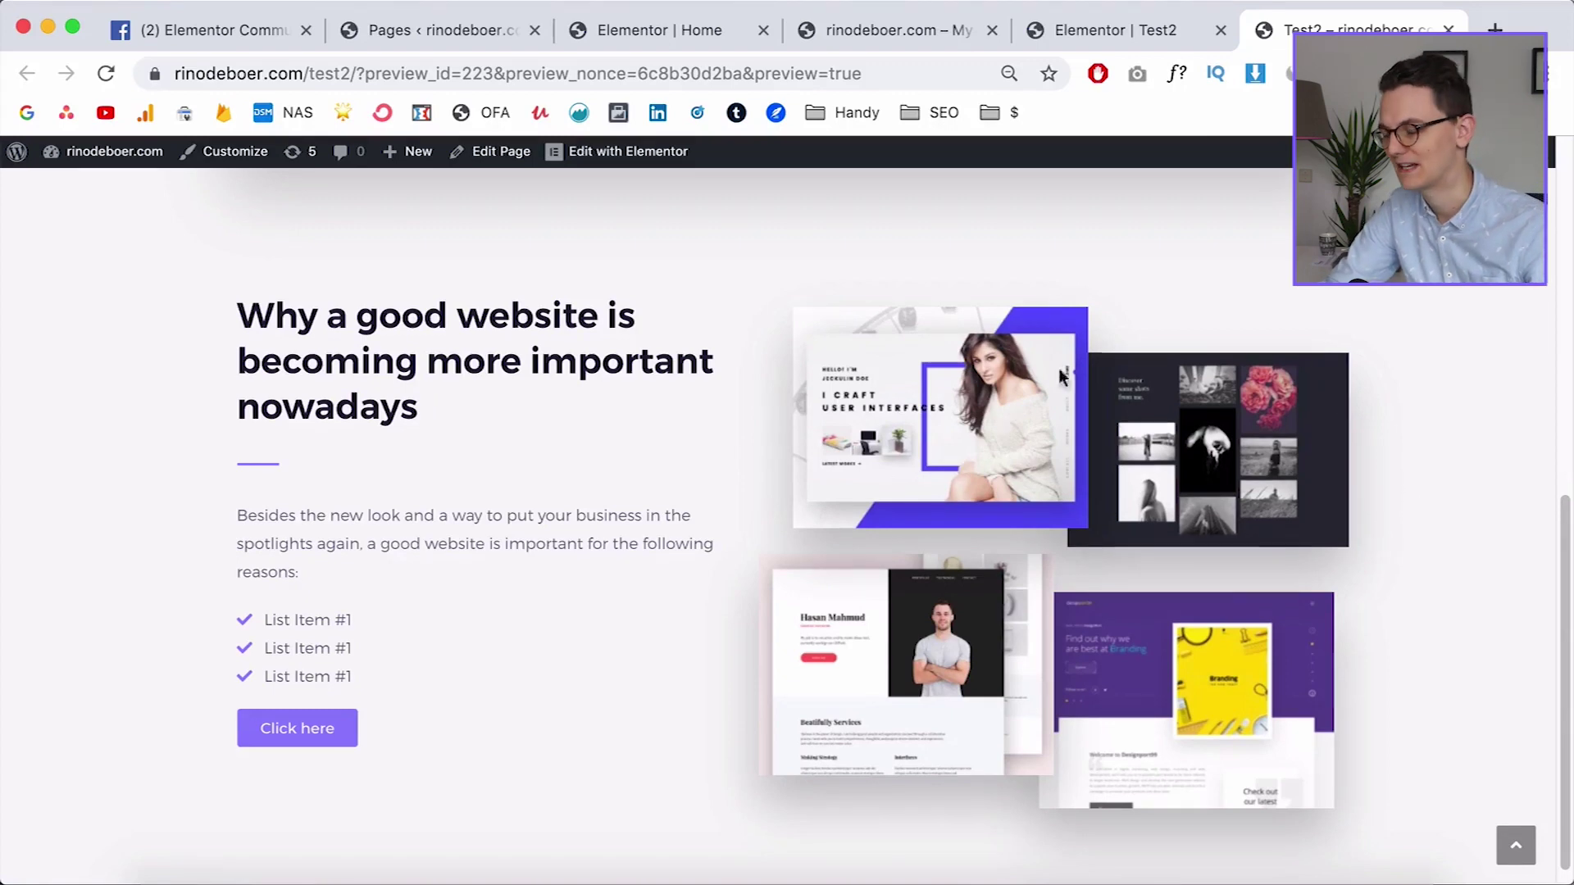
{"action": "scroll", "coordinate": [1202, 503], "scroll_direction": "up", "scroll_amount": 8}
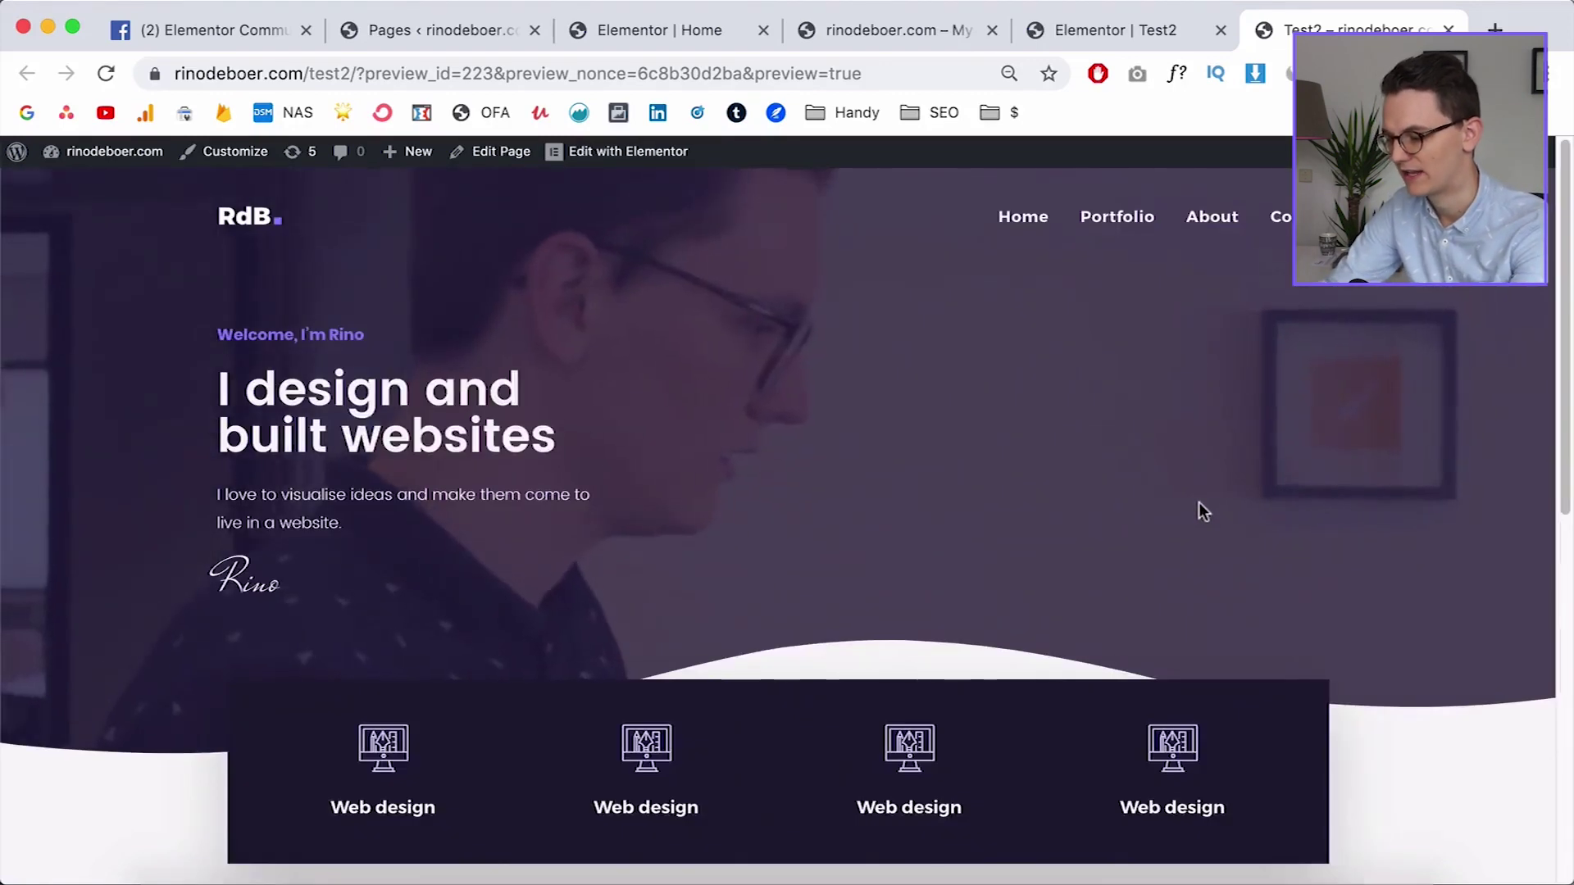
{"action": "key", "text": "super+r"}
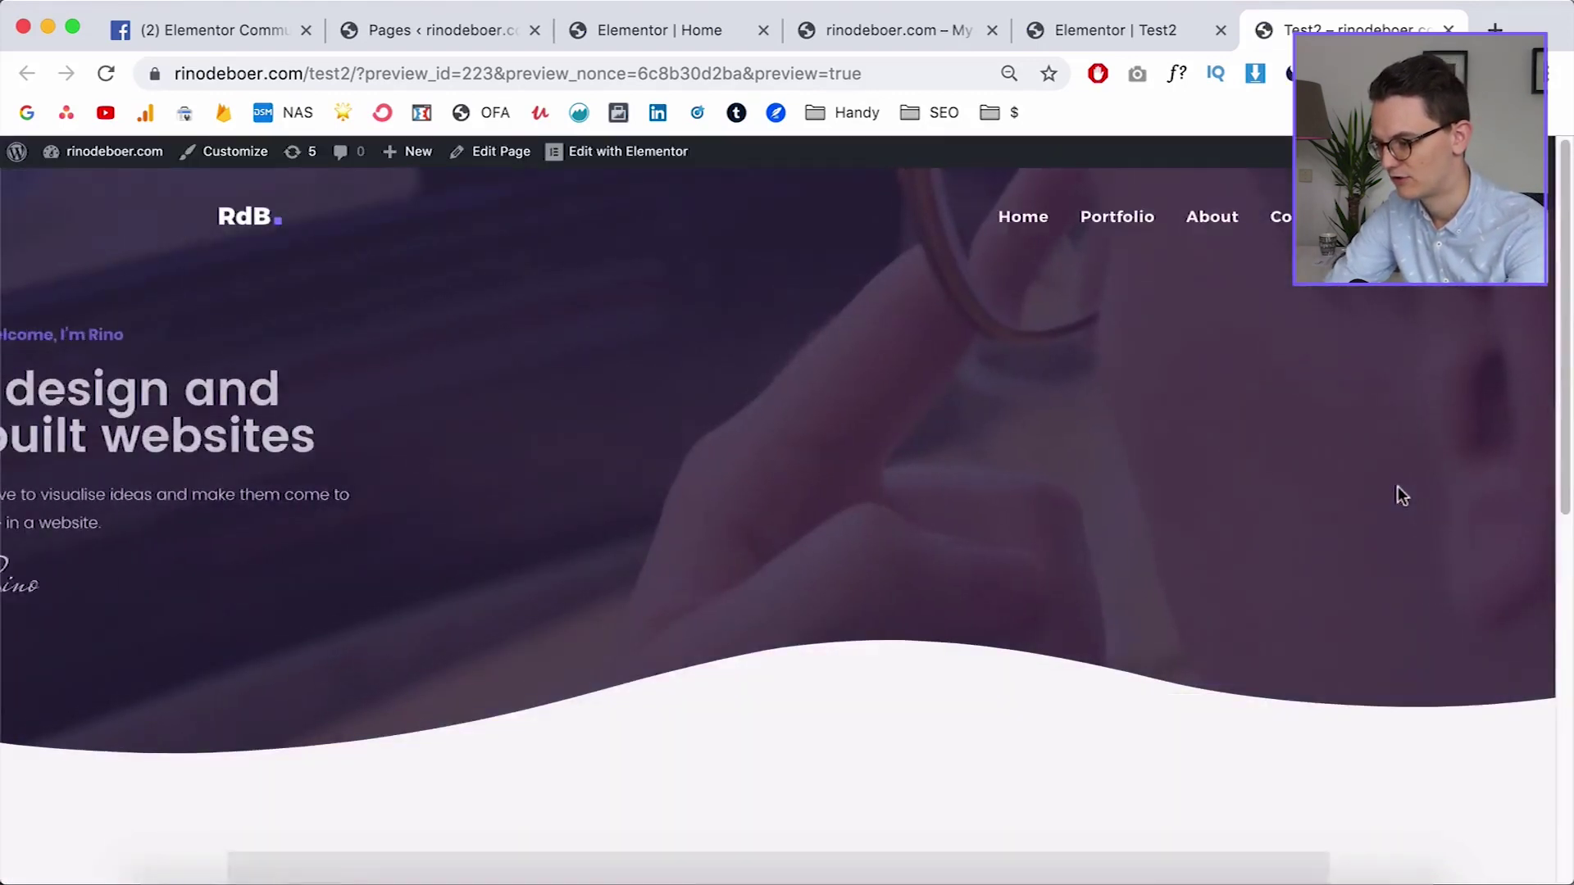
{"action": "scroll", "coordinate": [1397, 494], "scroll_direction": "down", "scroll_amount": 10}
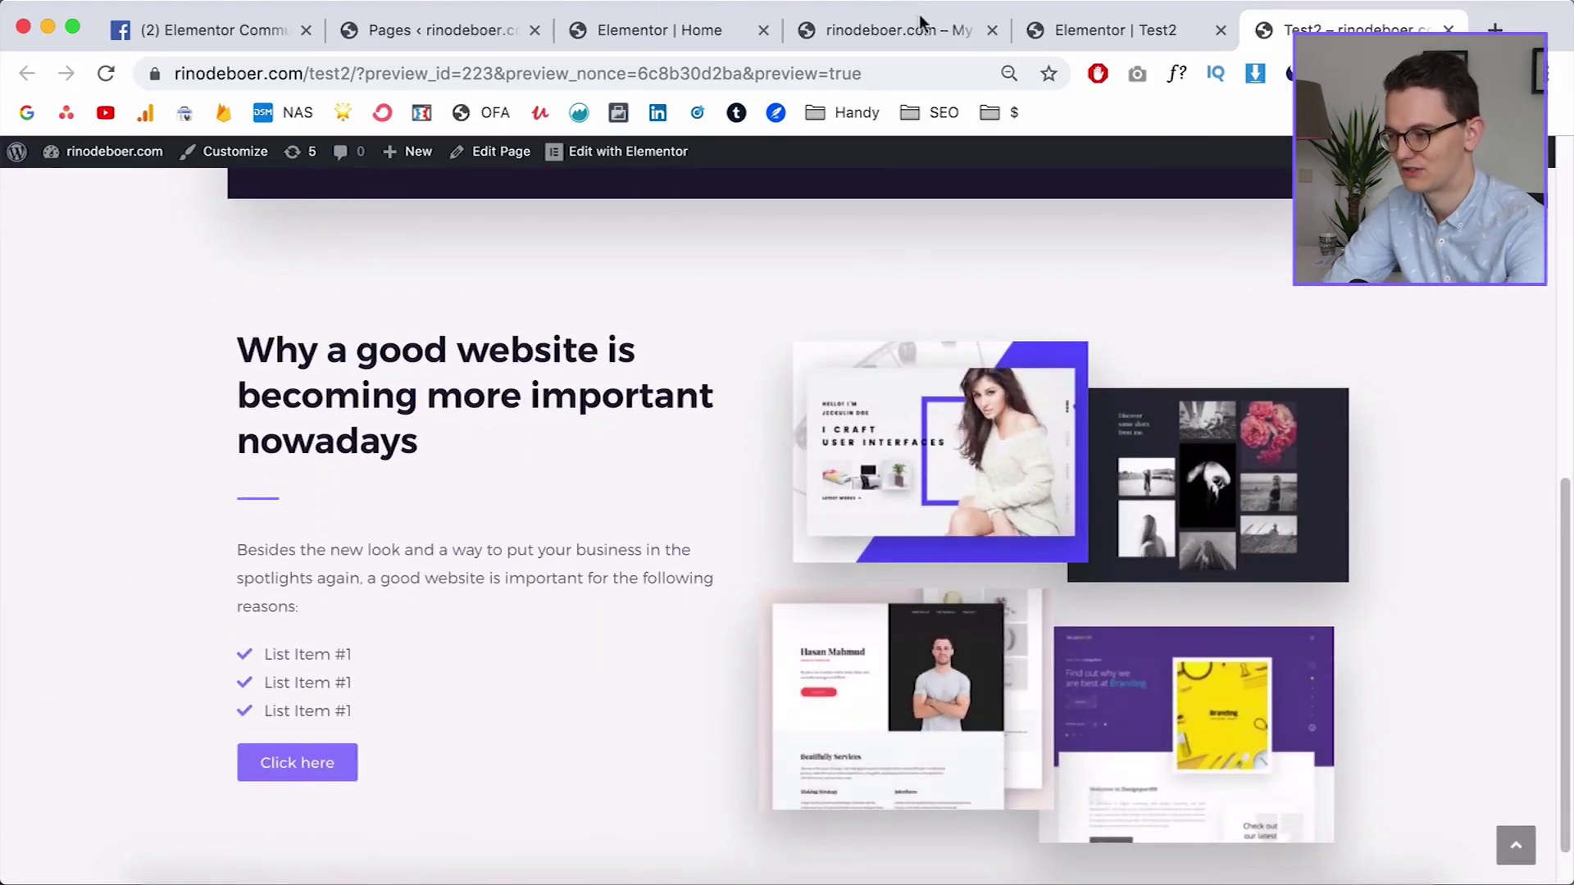
Reload the live homepage to compare its matching section, then return to the editor
{"action": "left_click", "coordinate": [901, 36]}
{"action": "scroll", "coordinate": [1334, 465], "scroll_direction": "up", "scroll_amount": 6}
{"action": "key", "text": "super+r"}
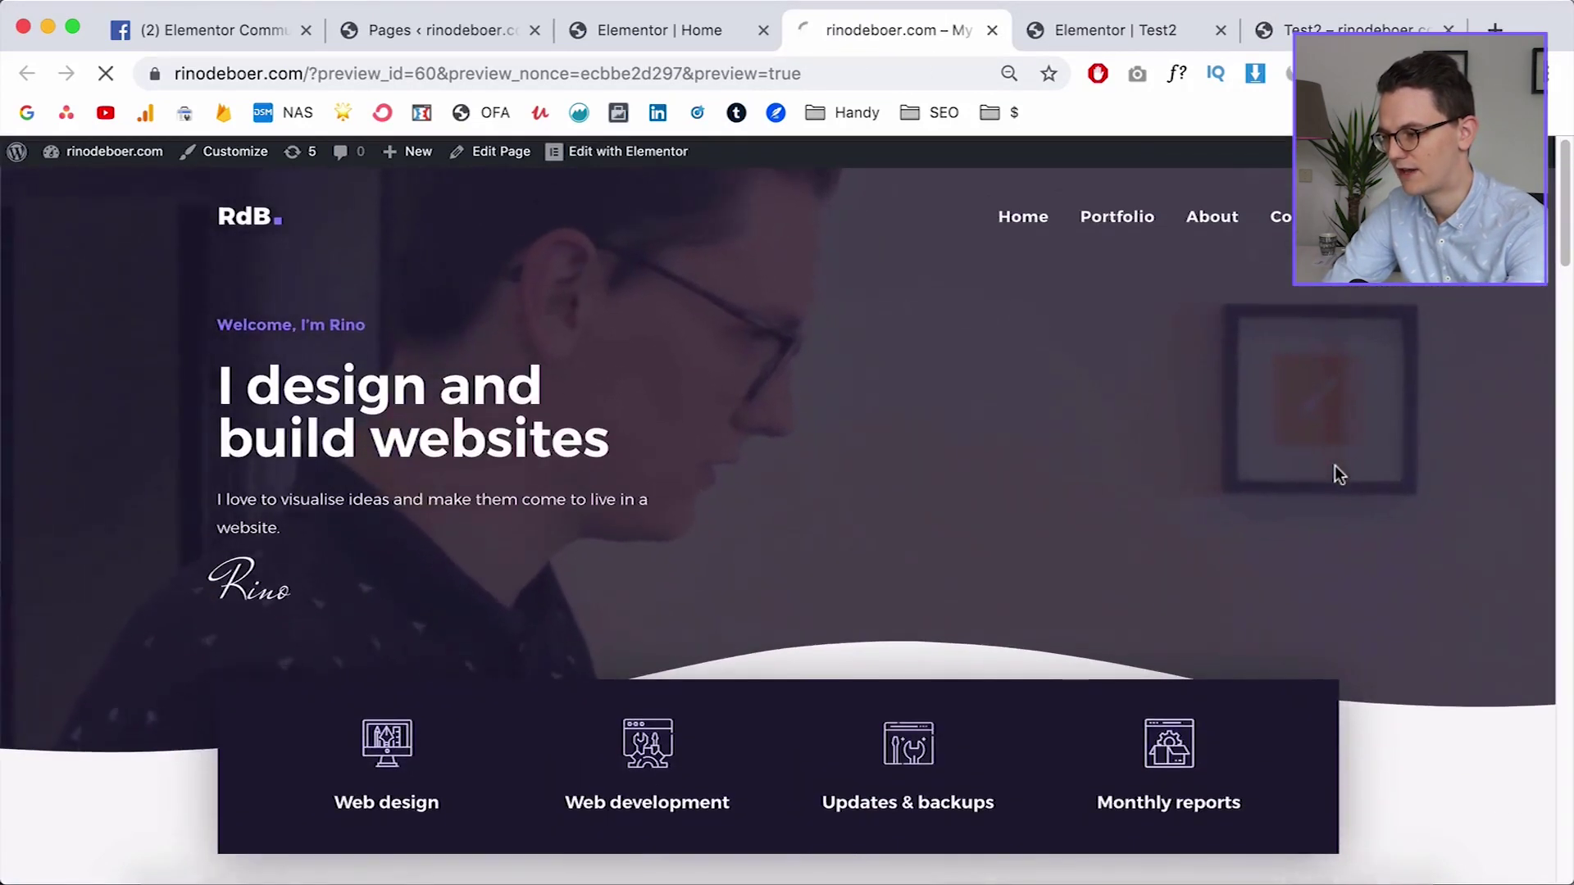
{"action": "scroll", "coordinate": [1409, 442], "scroll_direction": "down", "scroll_amount": 5}
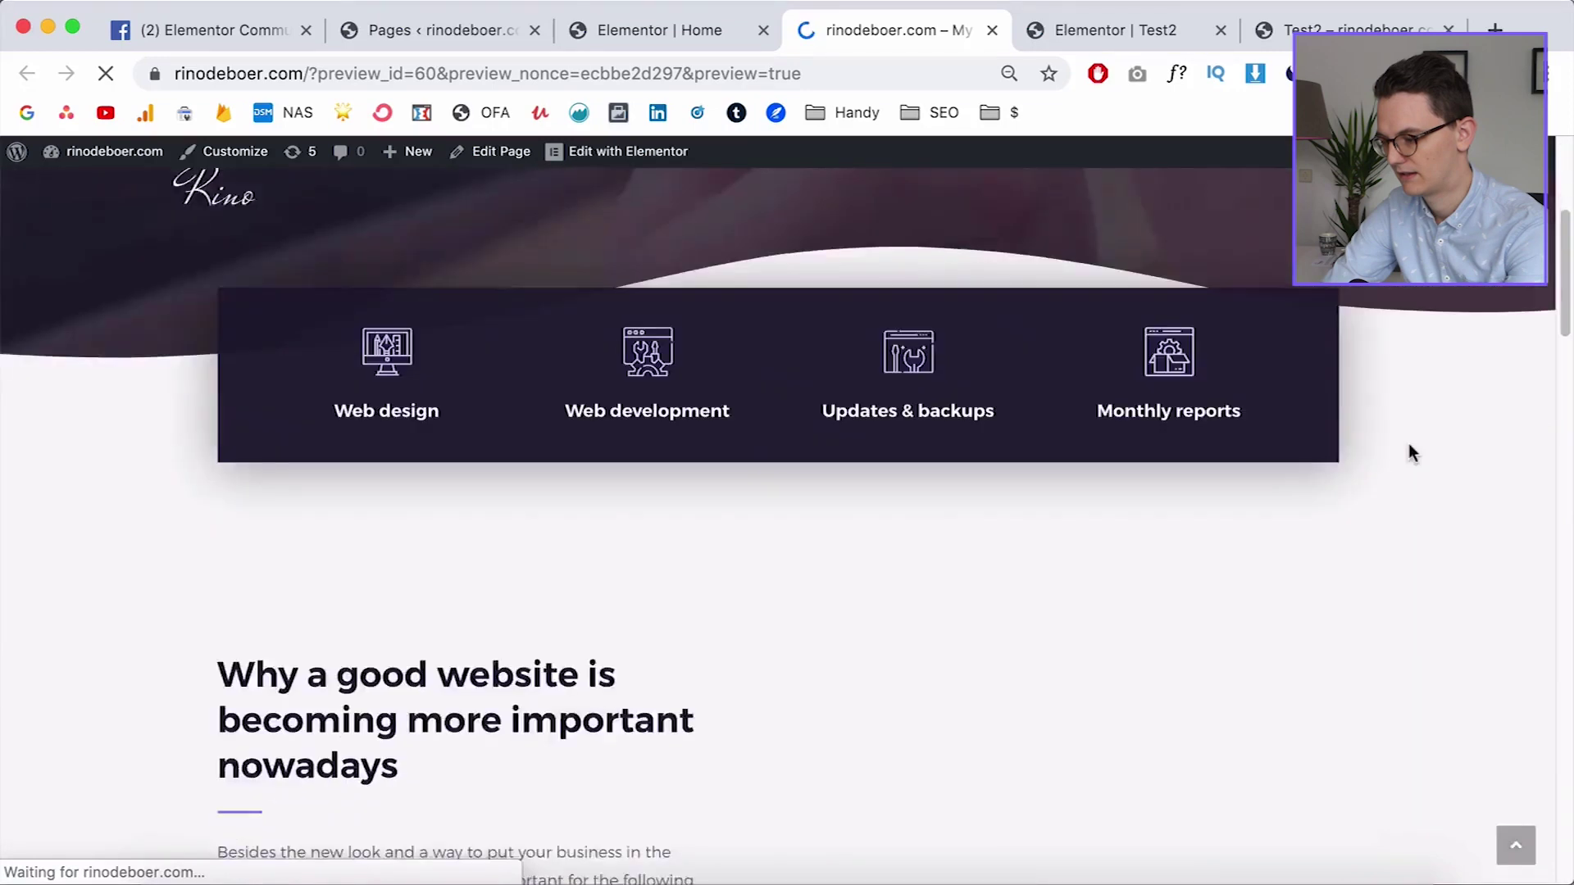
{"action": "scroll", "coordinate": [1408, 444], "scroll_direction": "down", "scroll_amount": 3}
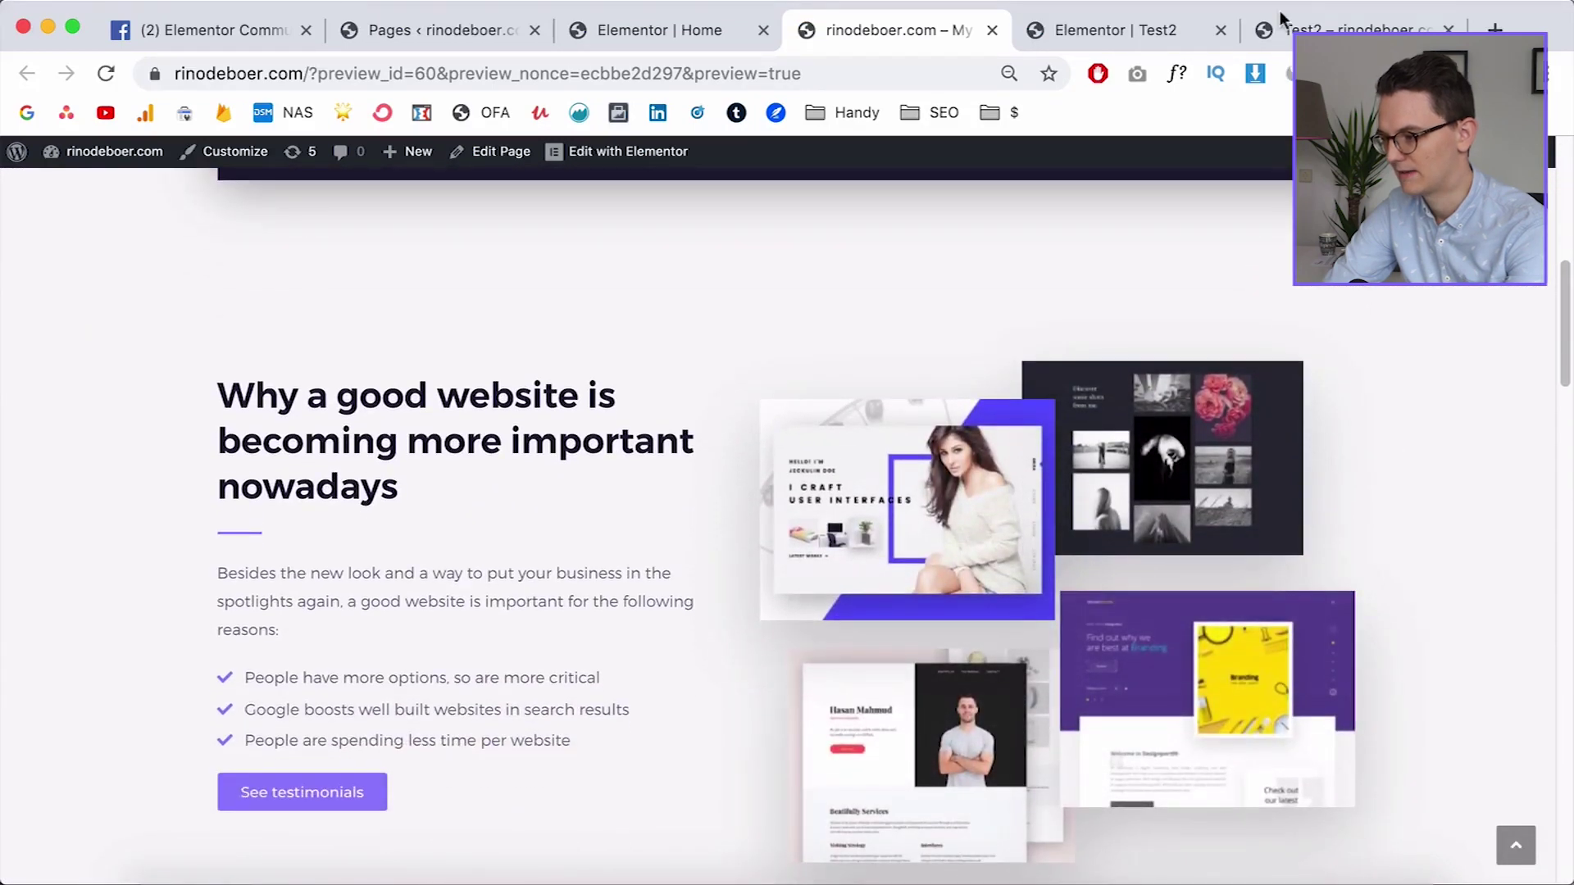
{"action": "left_click", "coordinate": [1283, 20]}
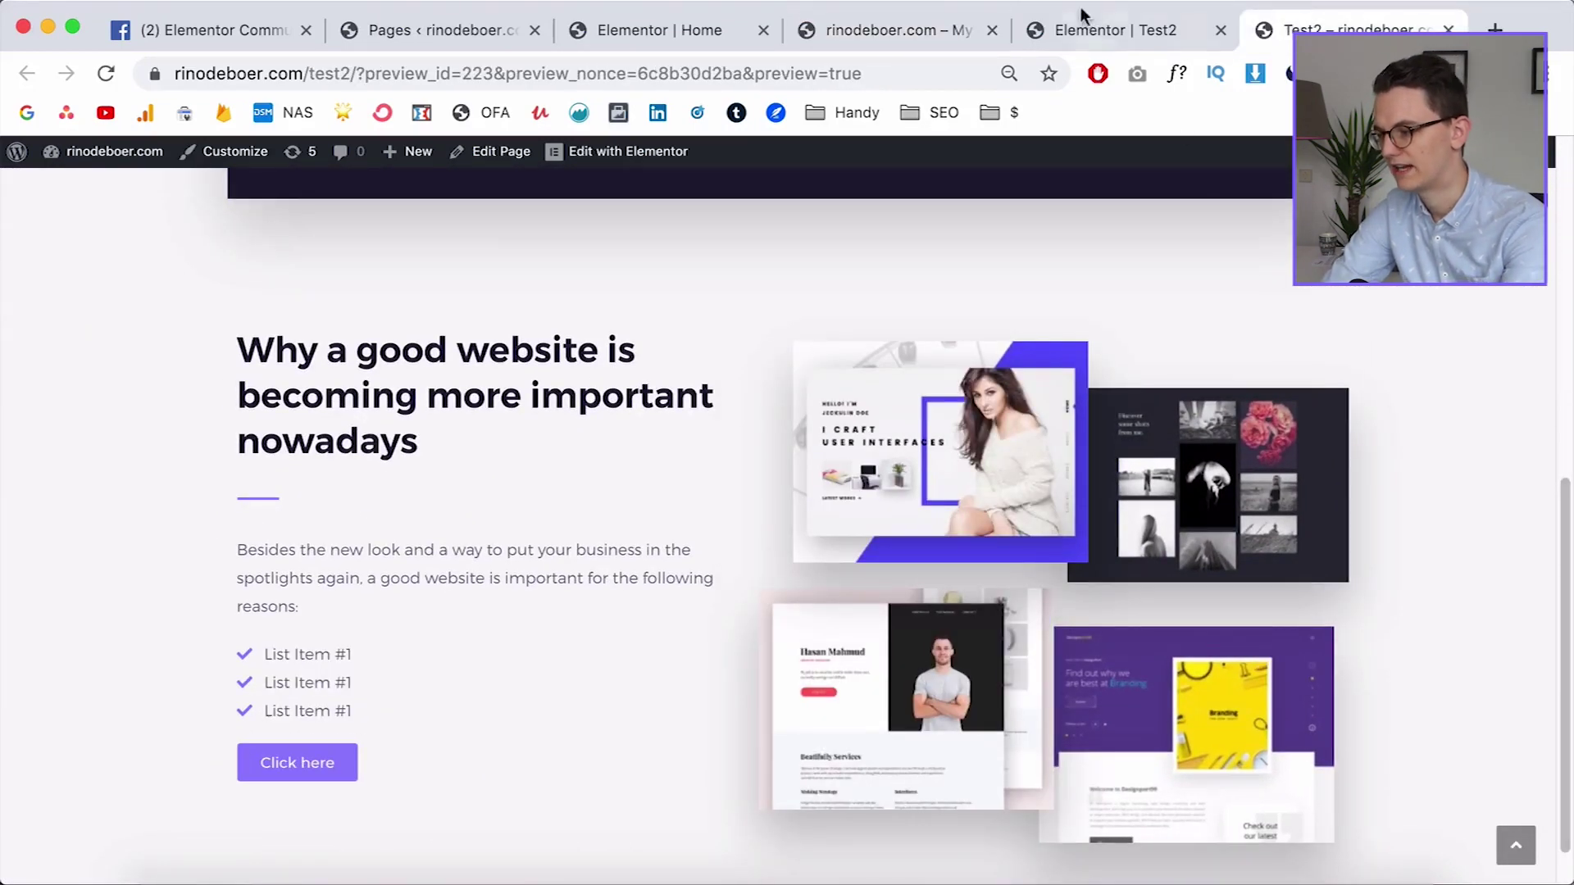
{"action": "left_click", "coordinate": [1104, 26]}
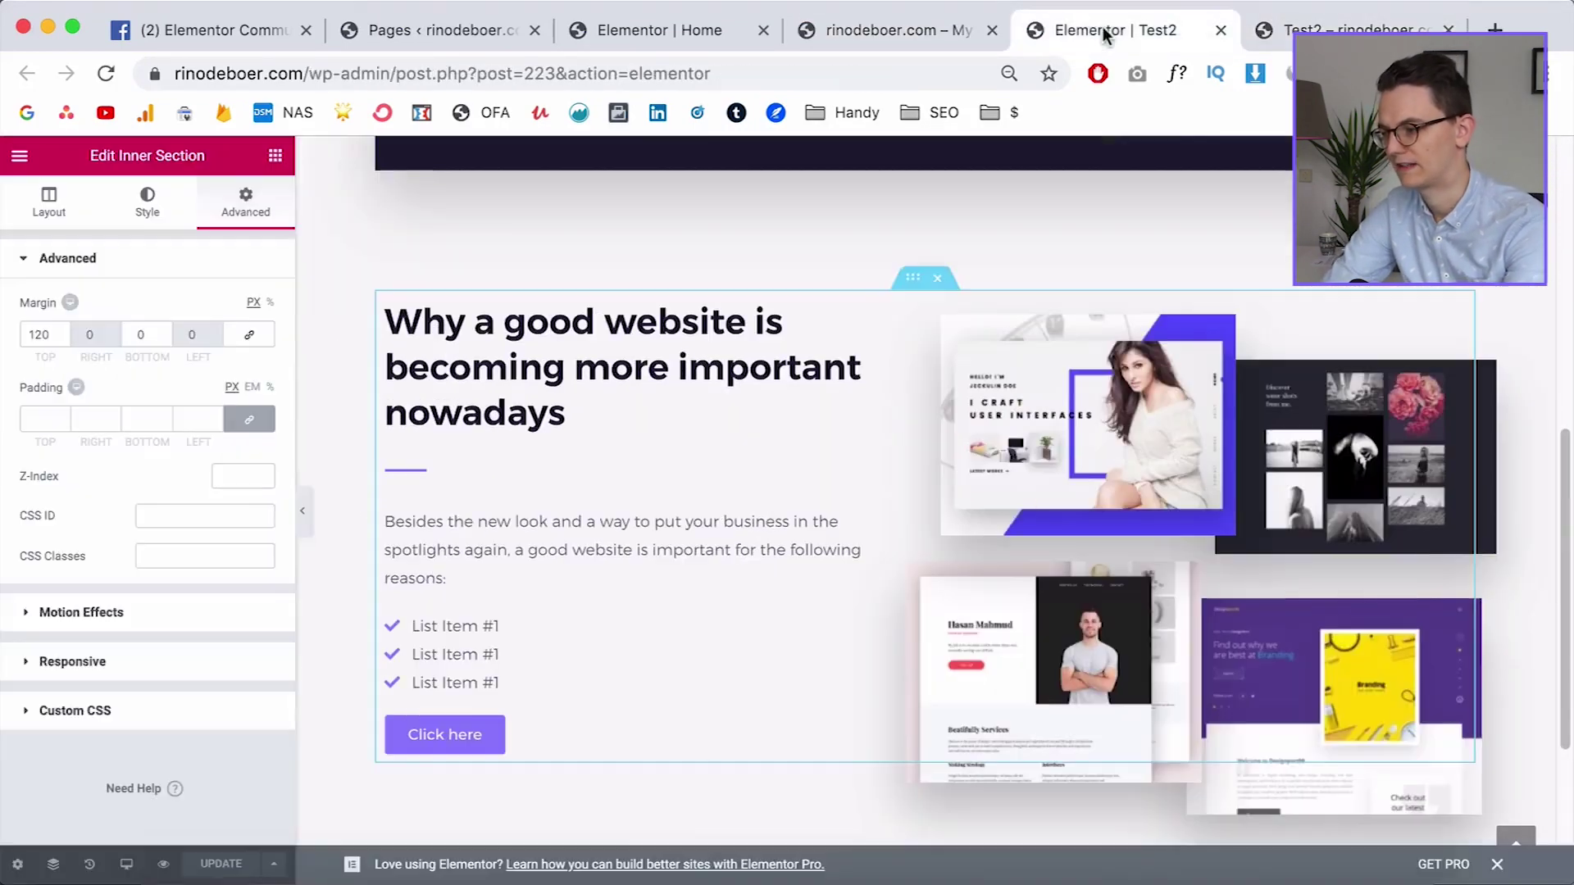
Give the woman mockup a Fade In Up entrance animation
{"action": "left_click", "coordinate": [1145, 466]}
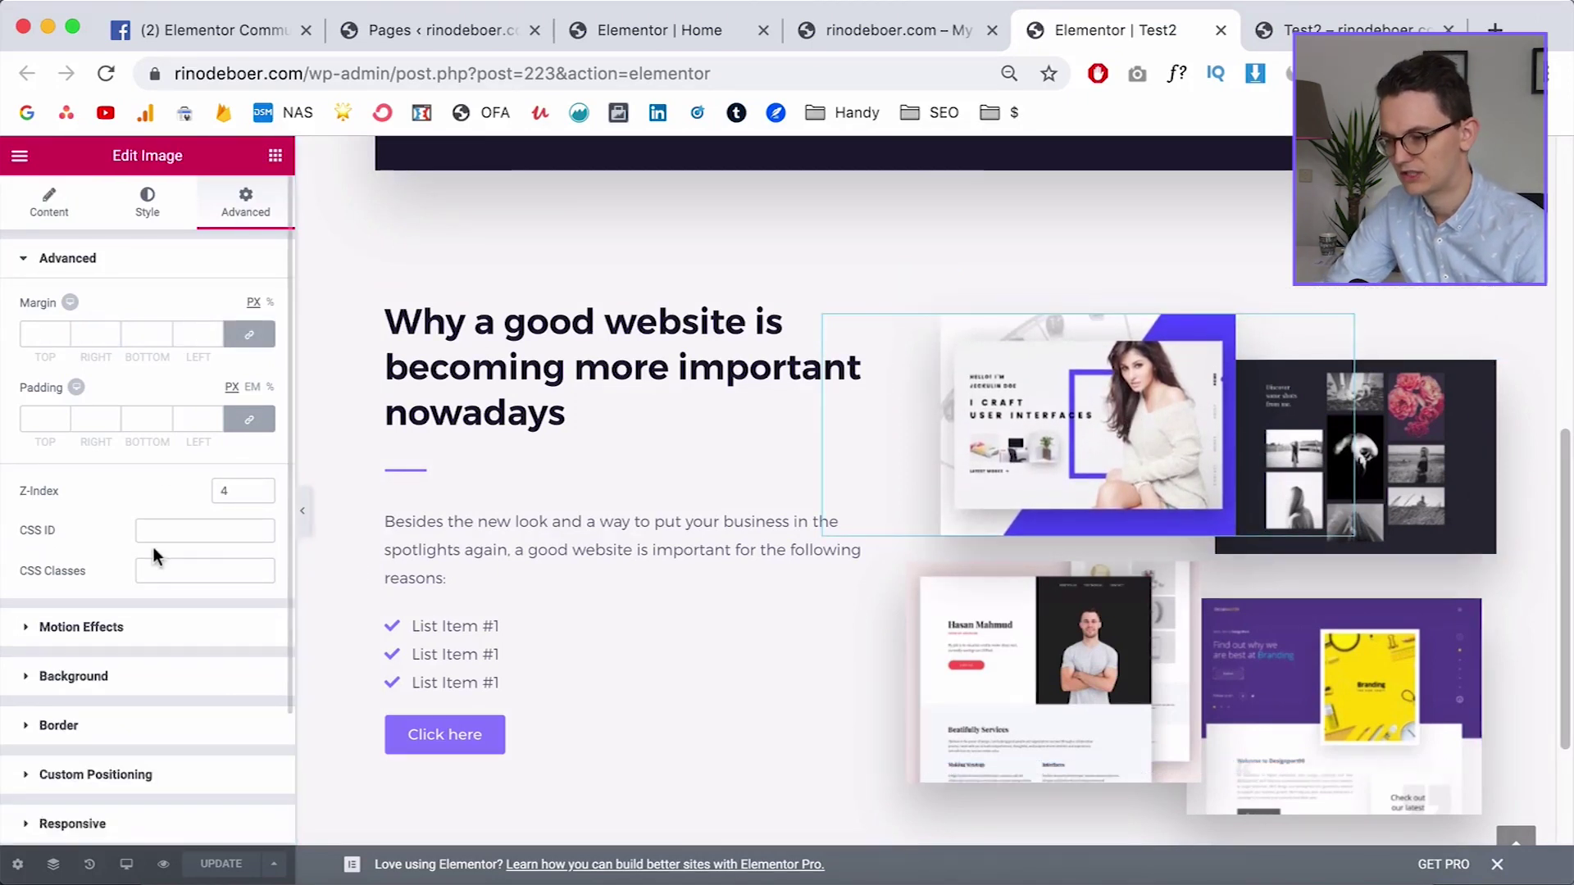
{"action": "left_click", "coordinate": [109, 630]}
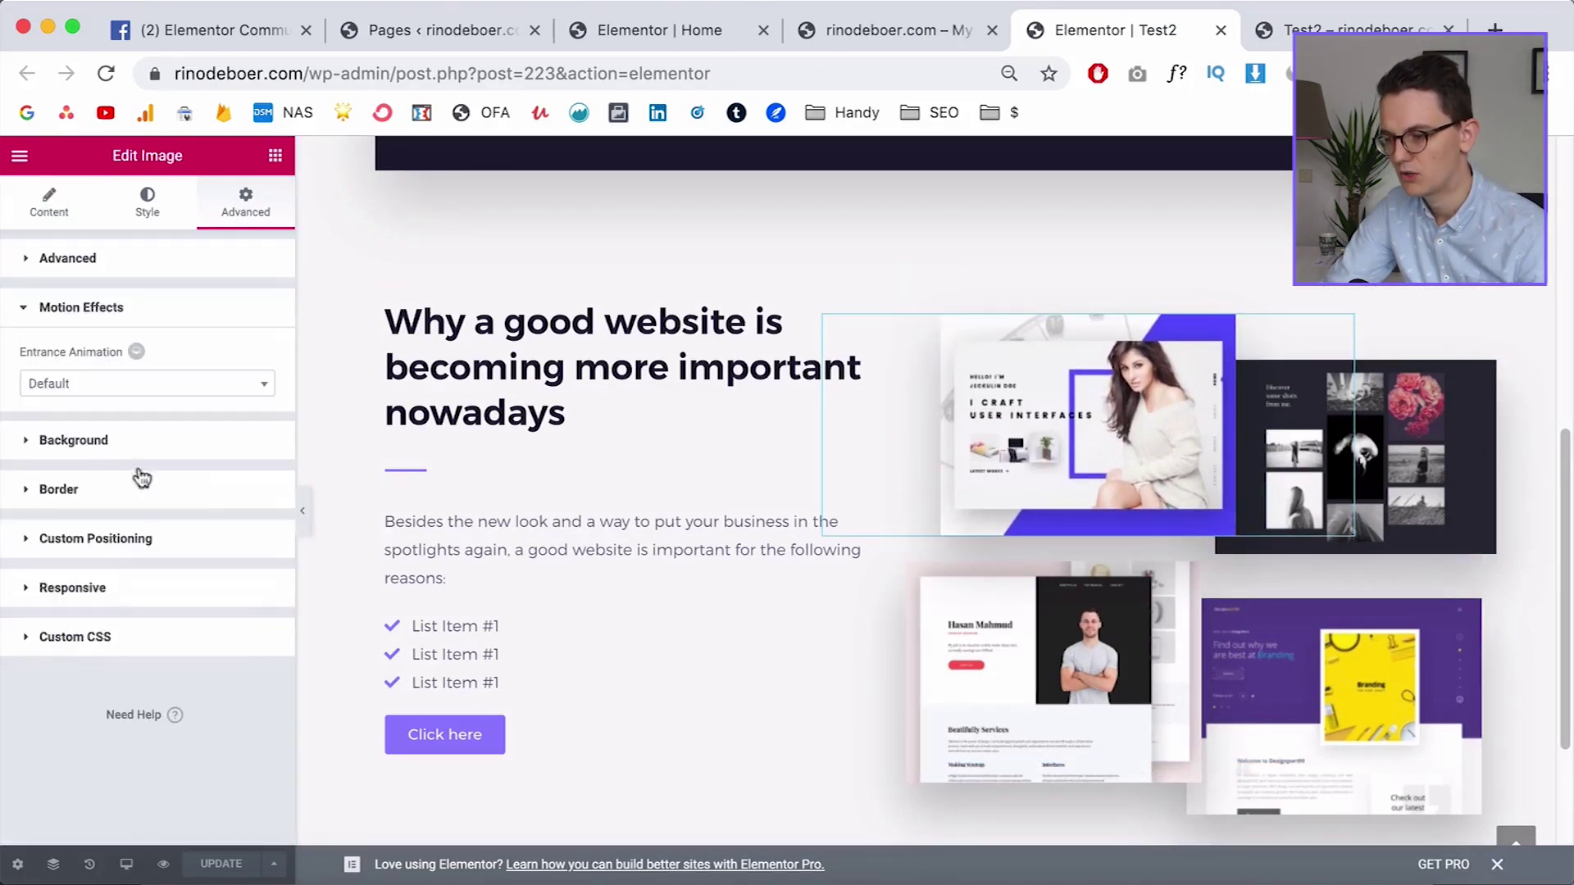
{"action": "left_click", "coordinate": [100, 385]}
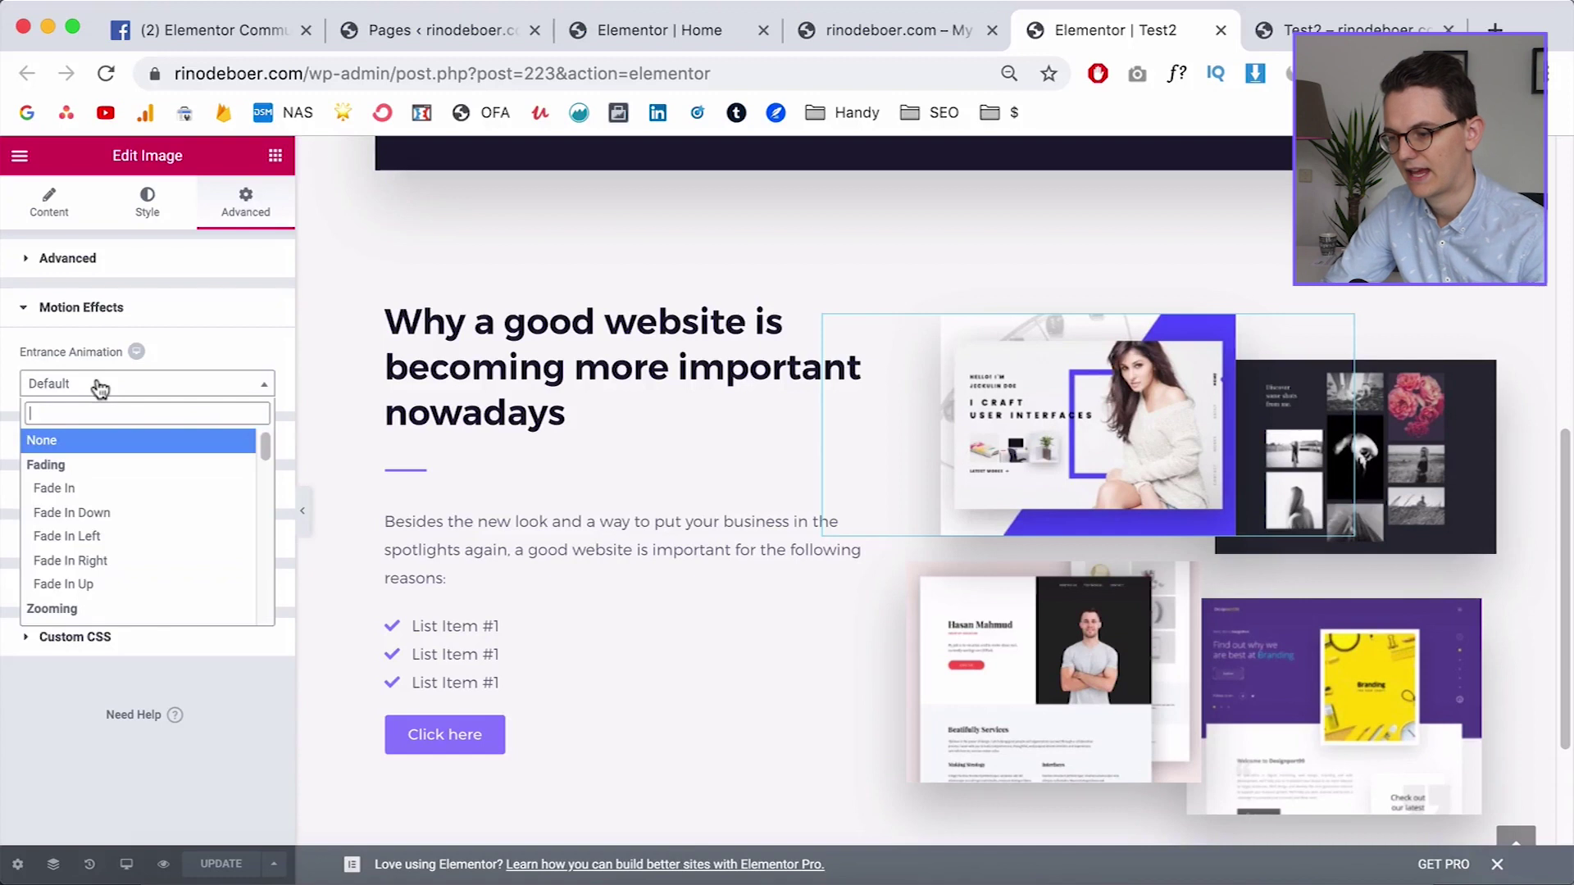
{"action": "left_click", "coordinate": [109, 584]}
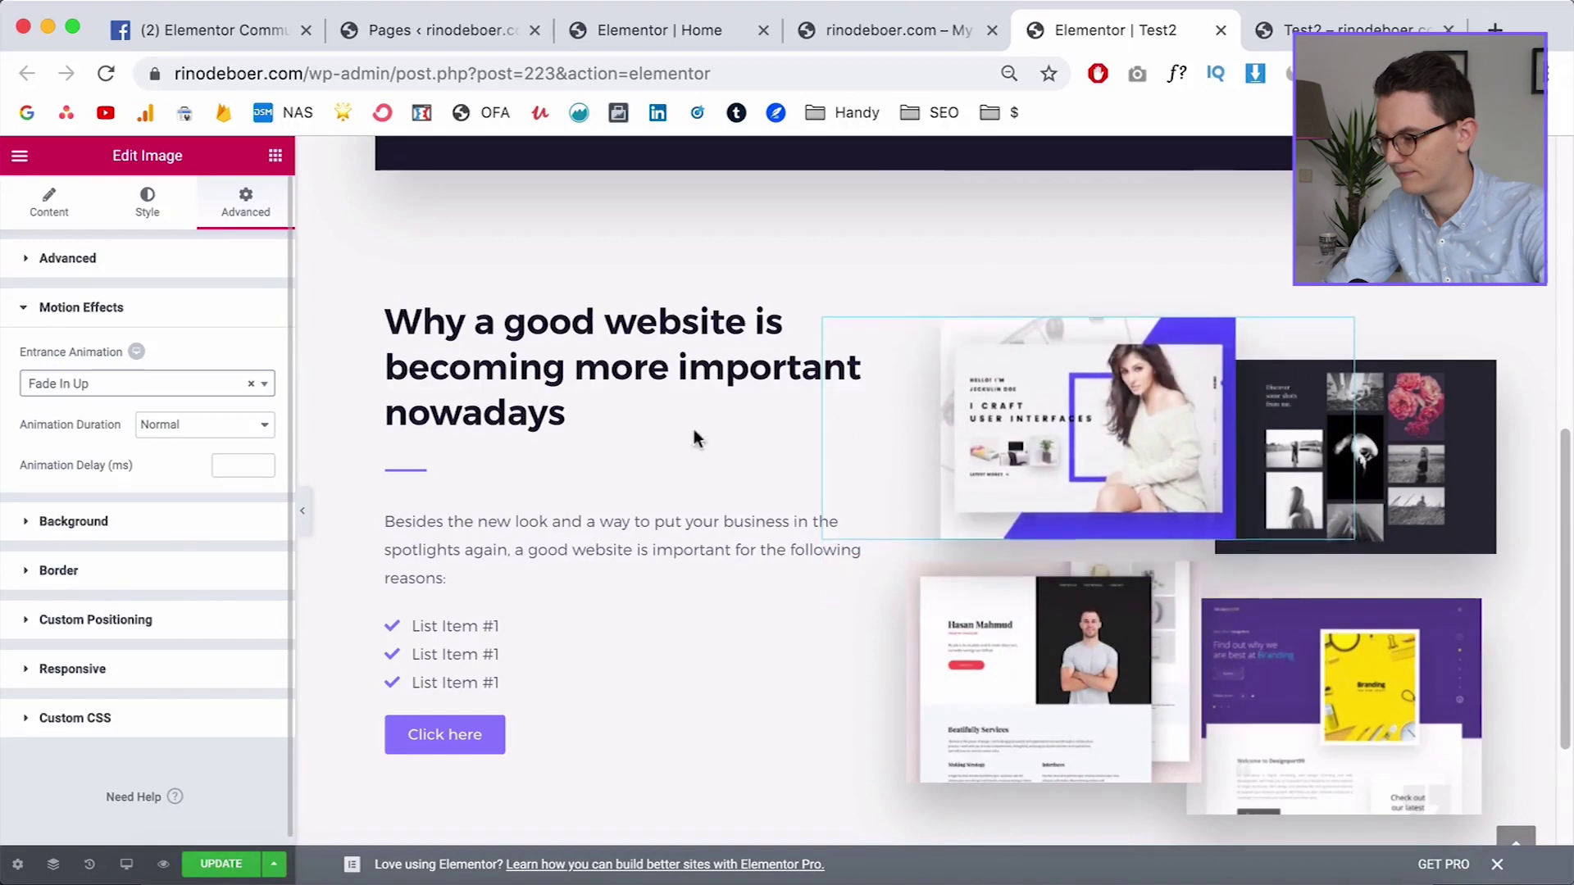
{"action": "scroll", "coordinate": [485, 464], "scroll_direction": "down", "scroll_amount": 1}
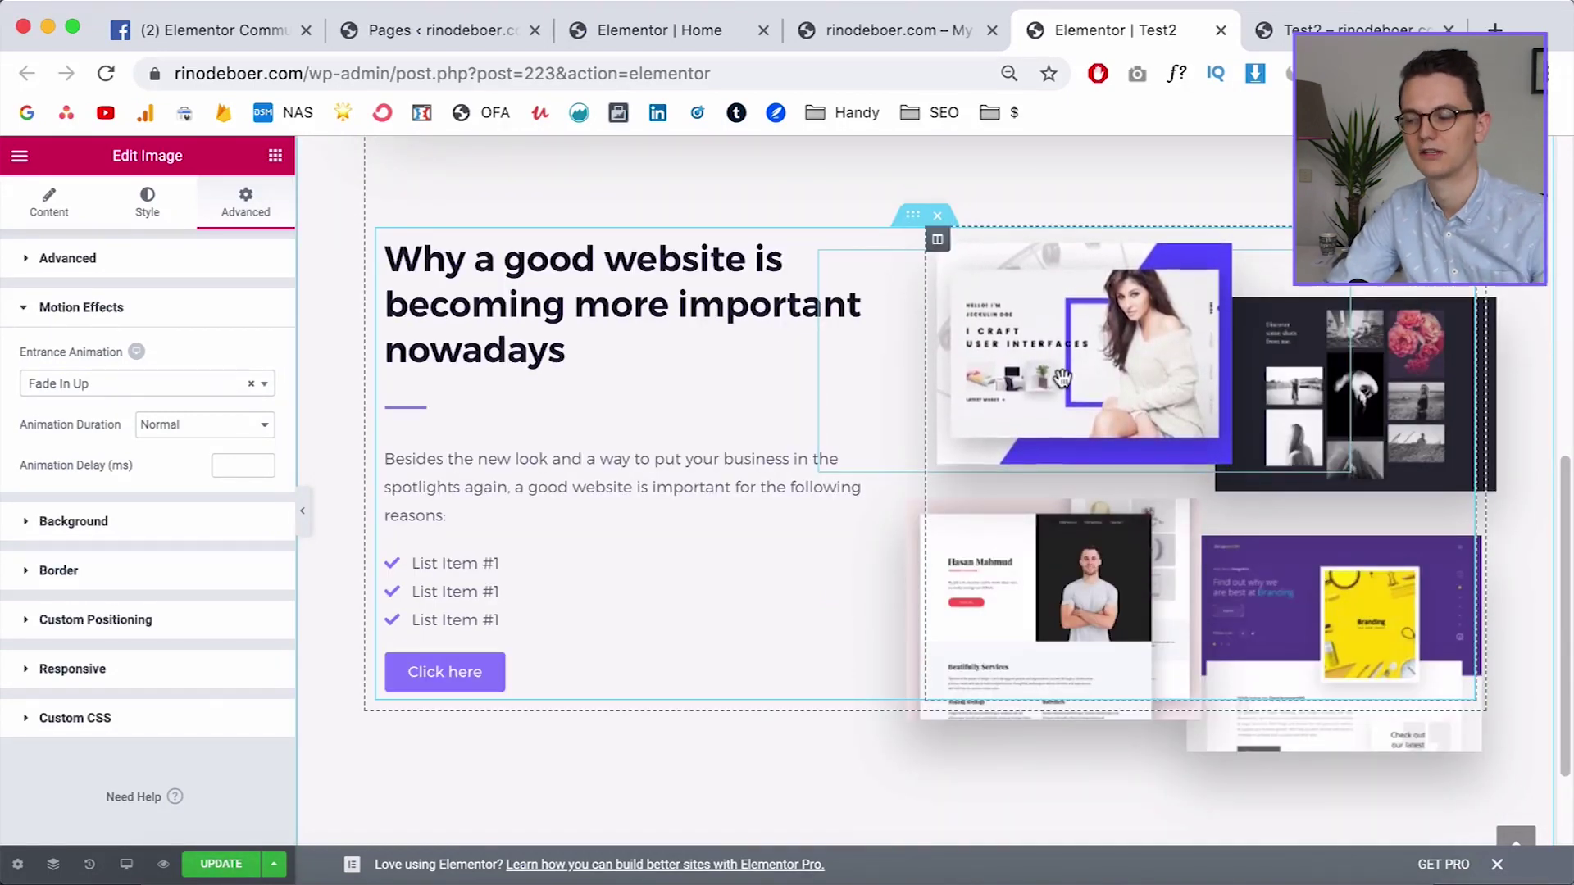
Paste the style onto the dark gallery image and set its entrance to Fade In Up
{"action": "right_click", "coordinate": [1381, 402]}
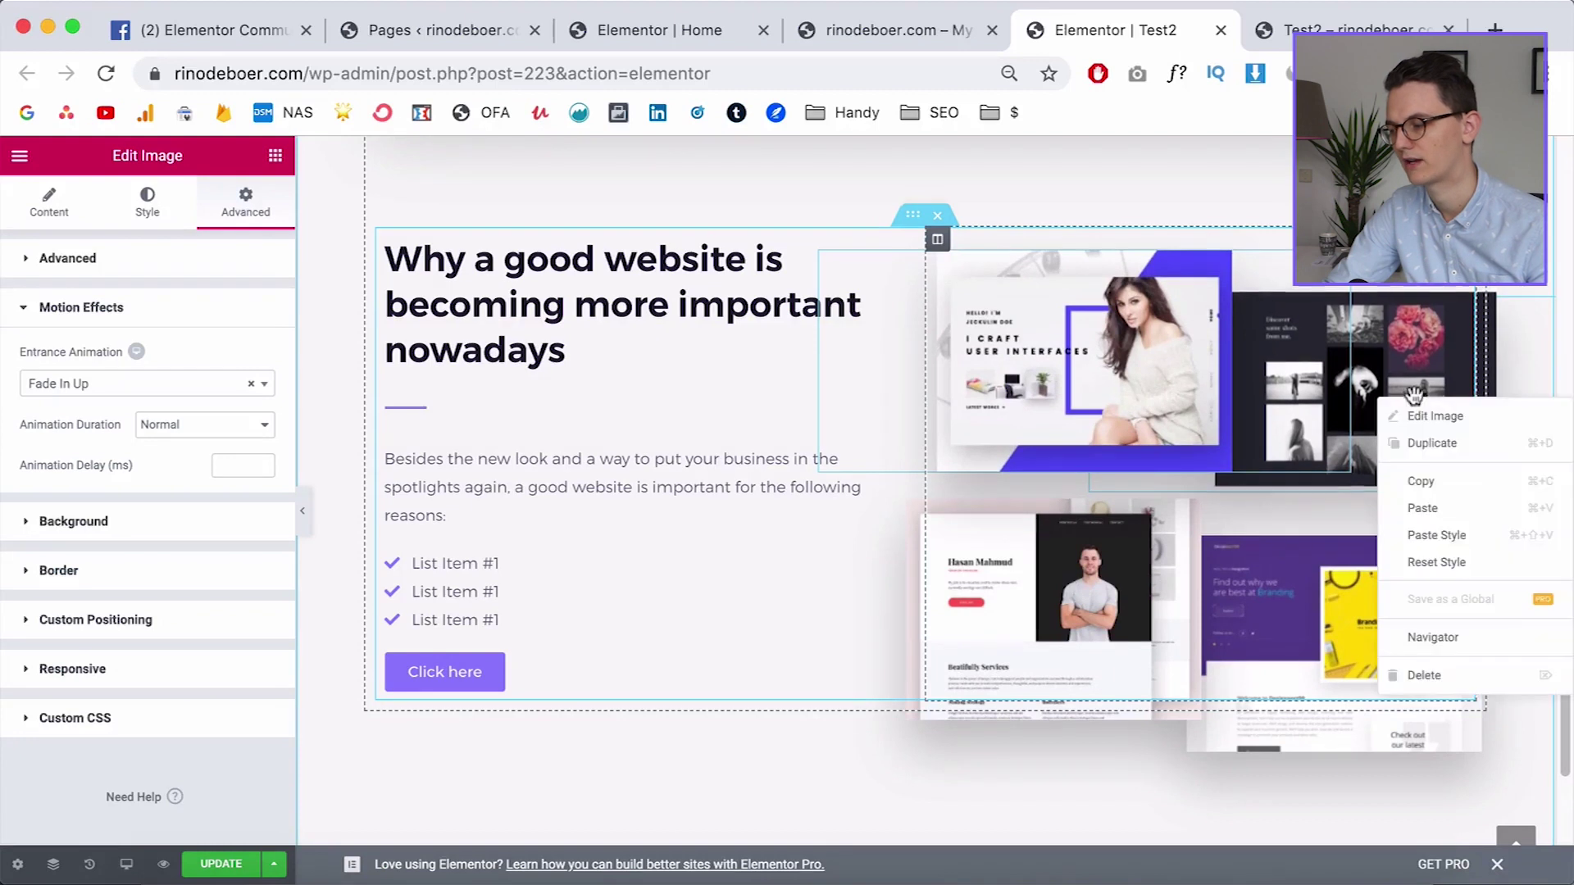
{"action": "left_click", "coordinate": [1485, 543]}
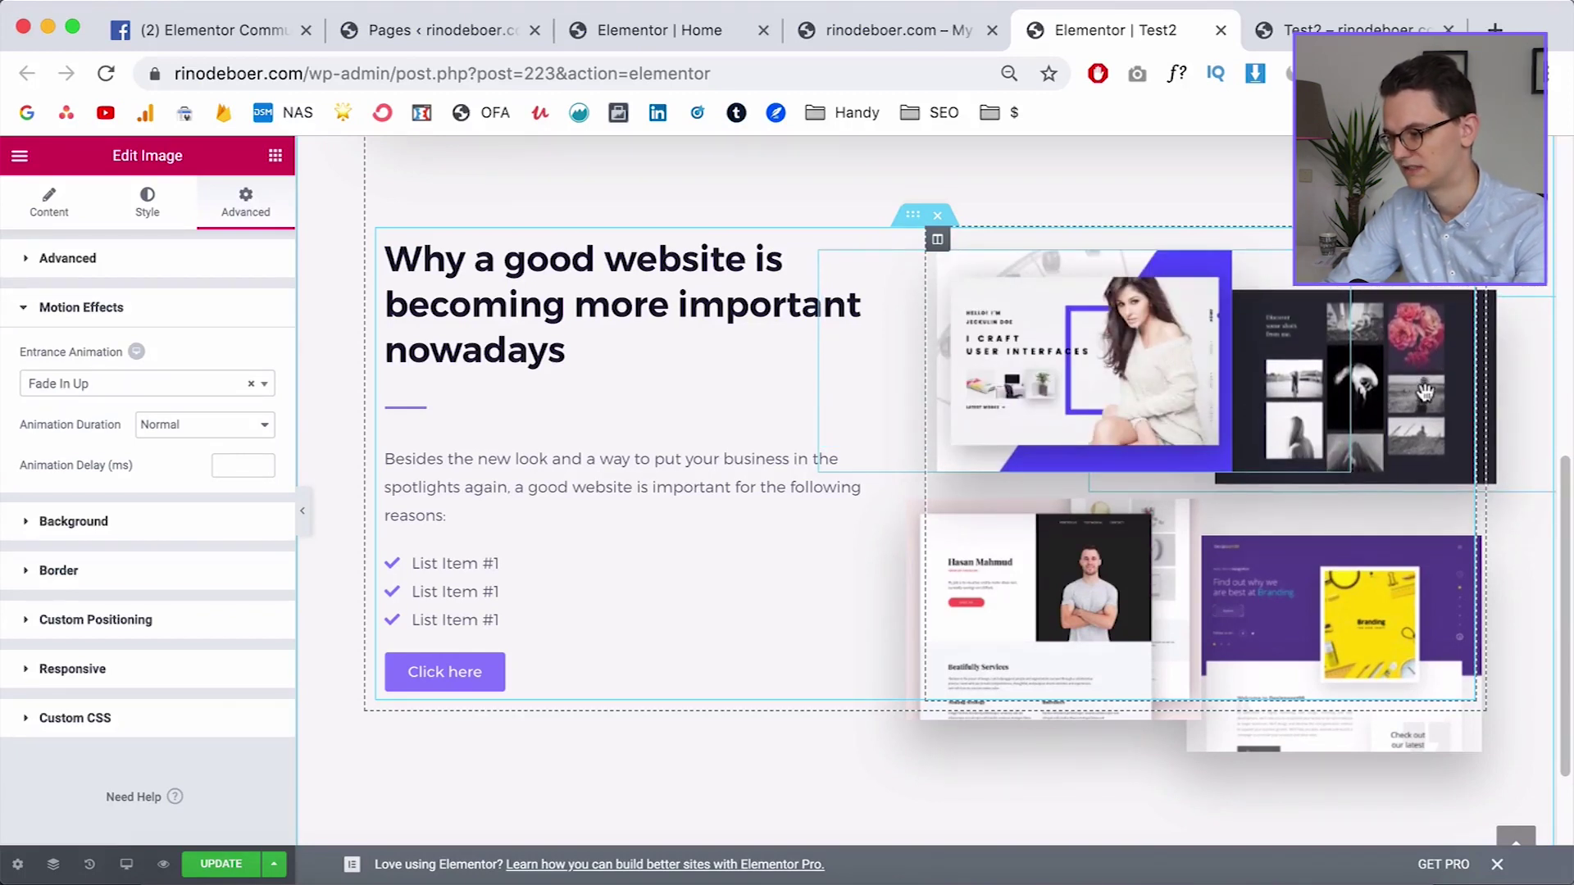
{"action": "left_click", "coordinate": [1417, 392]}
{"action": "left_click", "coordinate": [82, 627]}
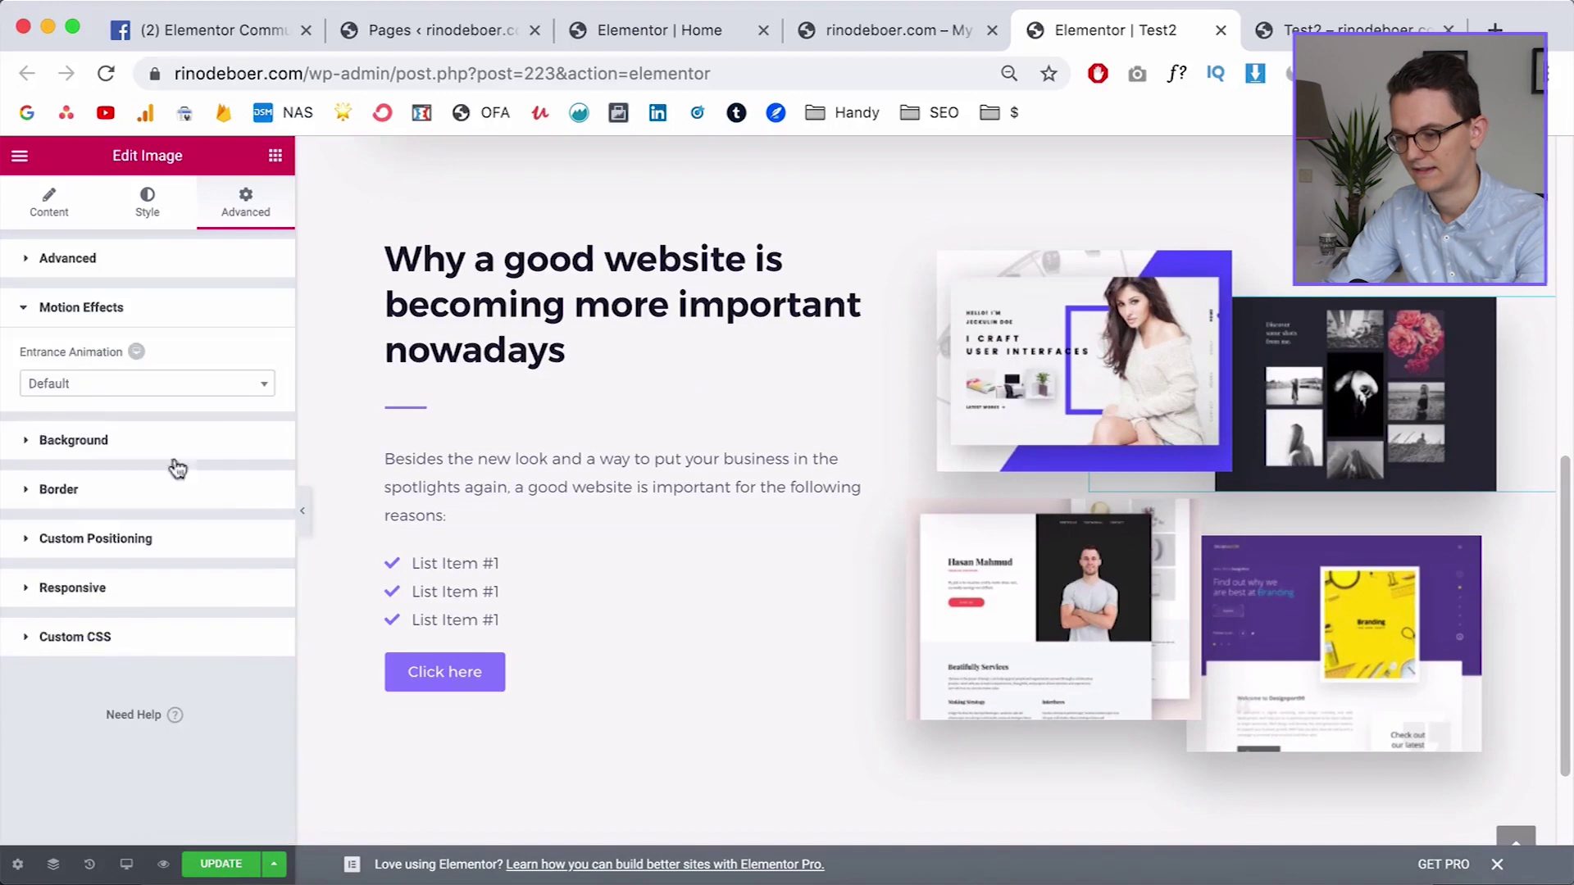
{"action": "left_click", "coordinate": [99, 387]}
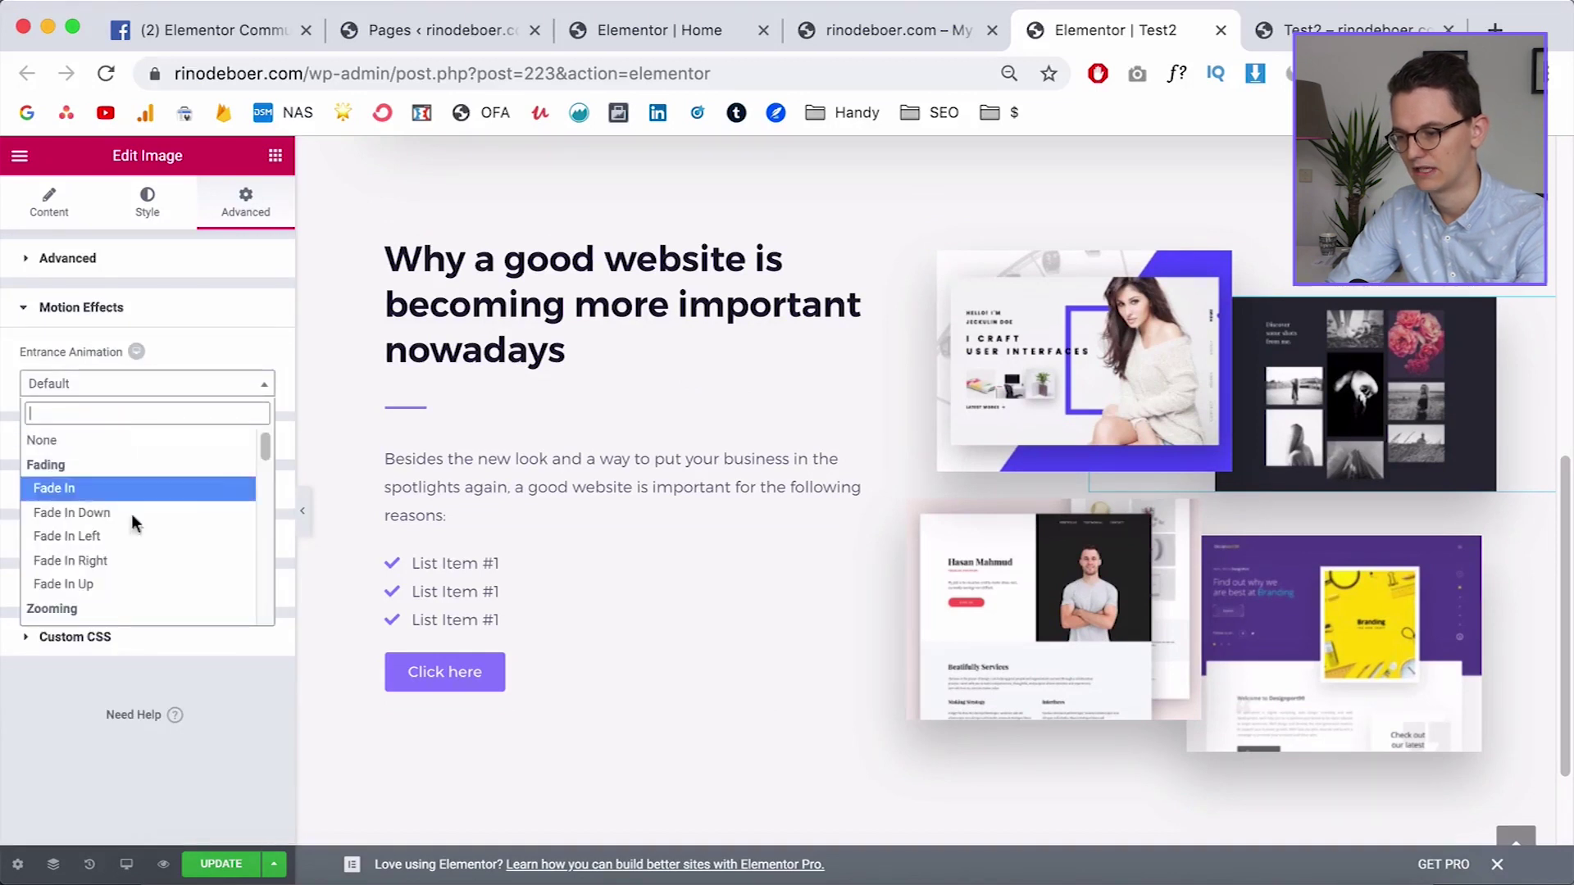
{"action": "left_click", "coordinate": [111, 583]}
Check the lower-left profile mockup's entrance animation and save the page
{"action": "left_click", "coordinate": [211, 204]}
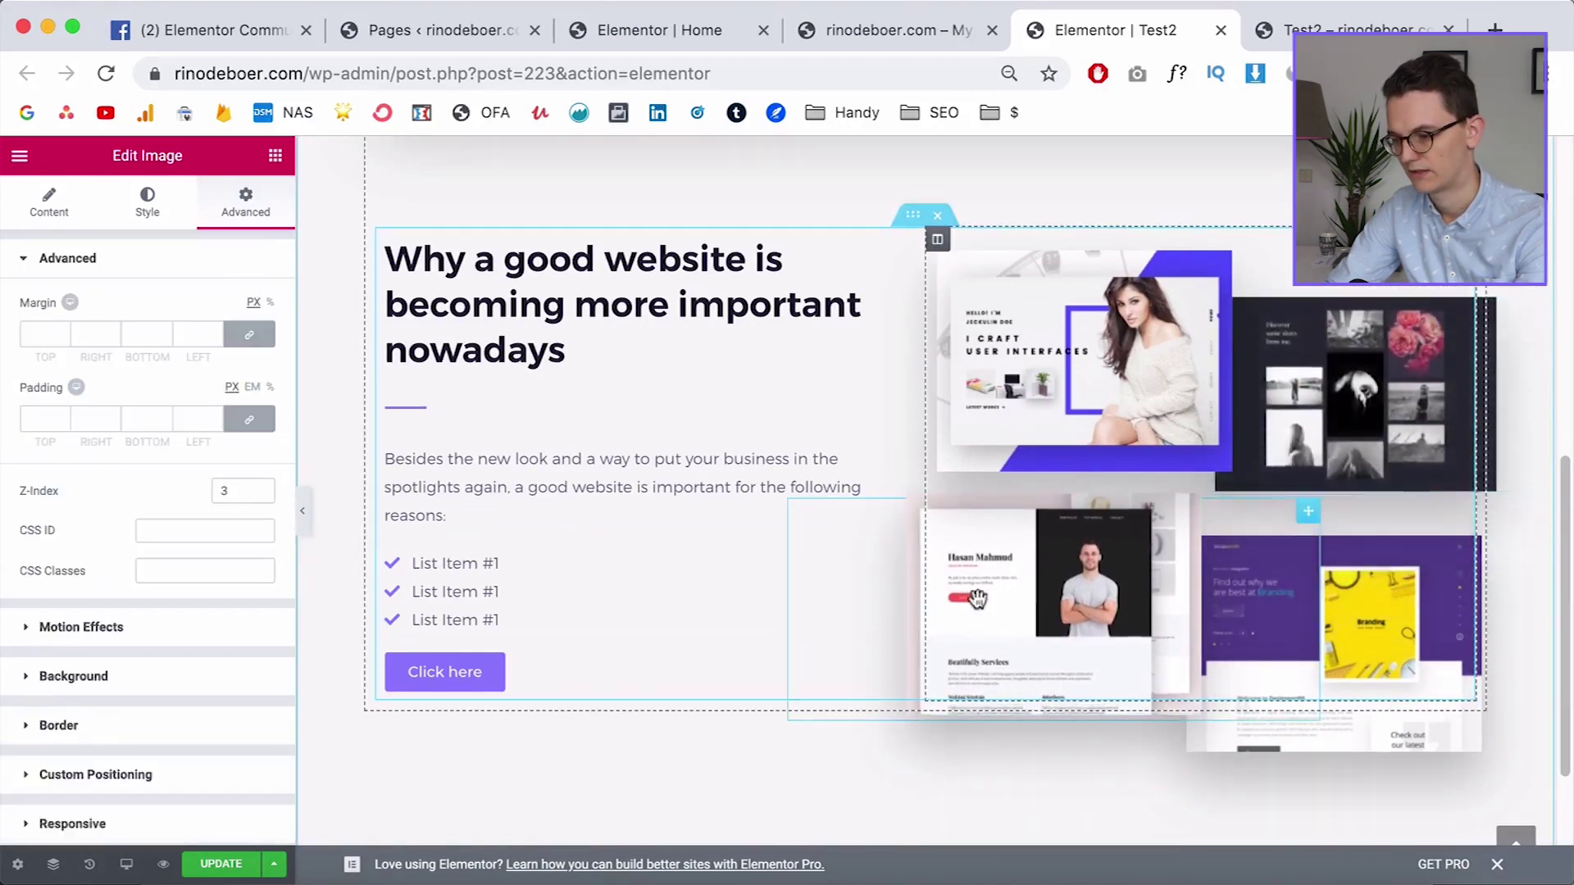
{"action": "left_click", "coordinate": [115, 628]}
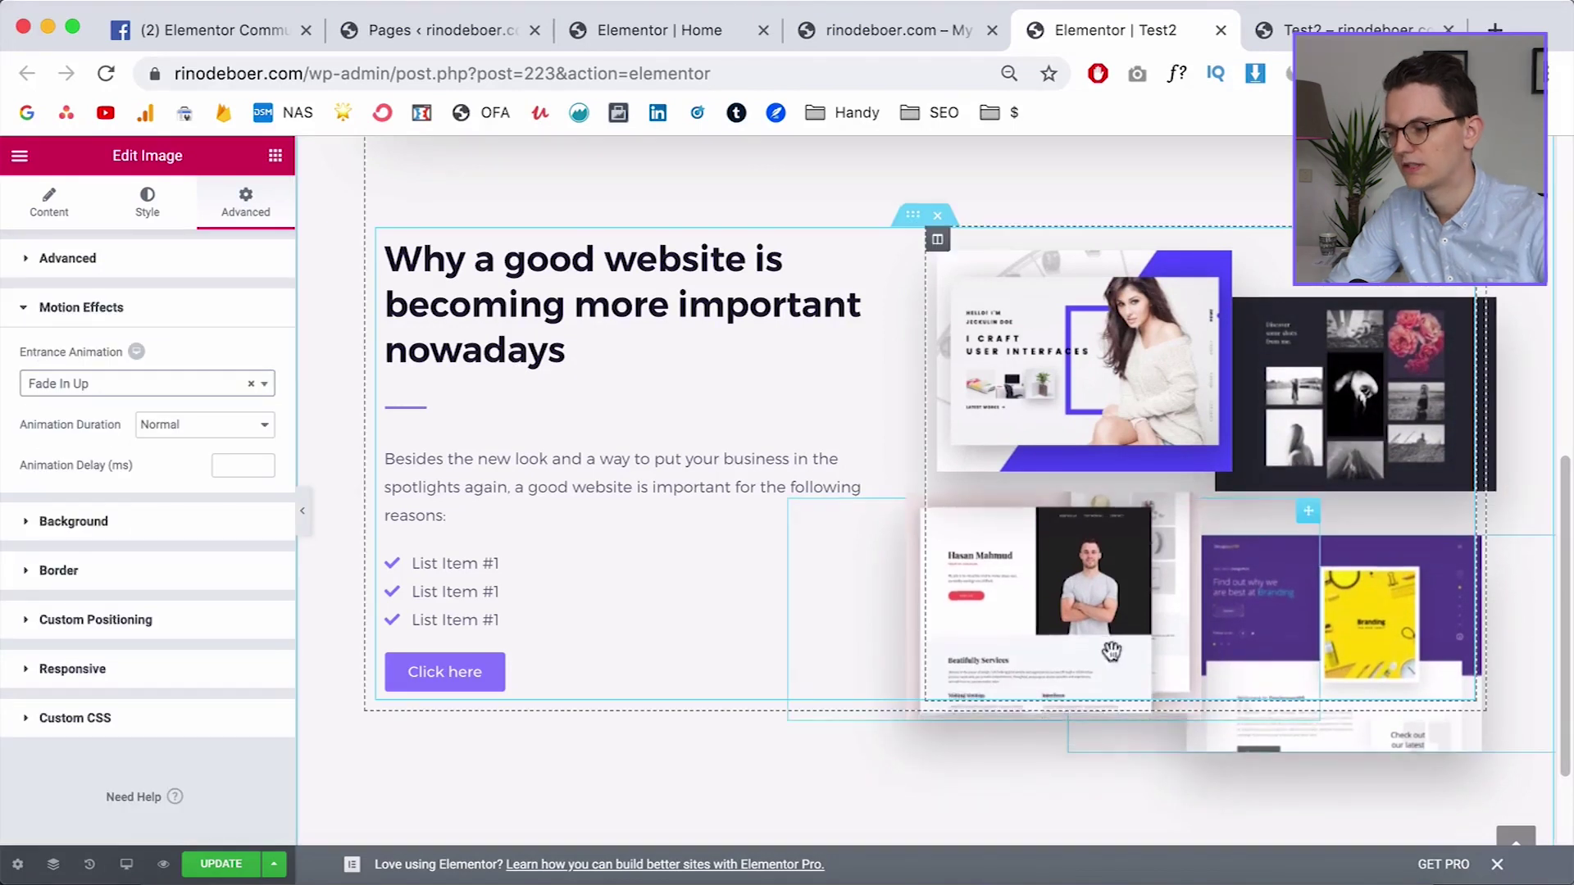
{"action": "scroll", "coordinate": [1148, 631], "scroll_direction": "up", "scroll_amount": 1}
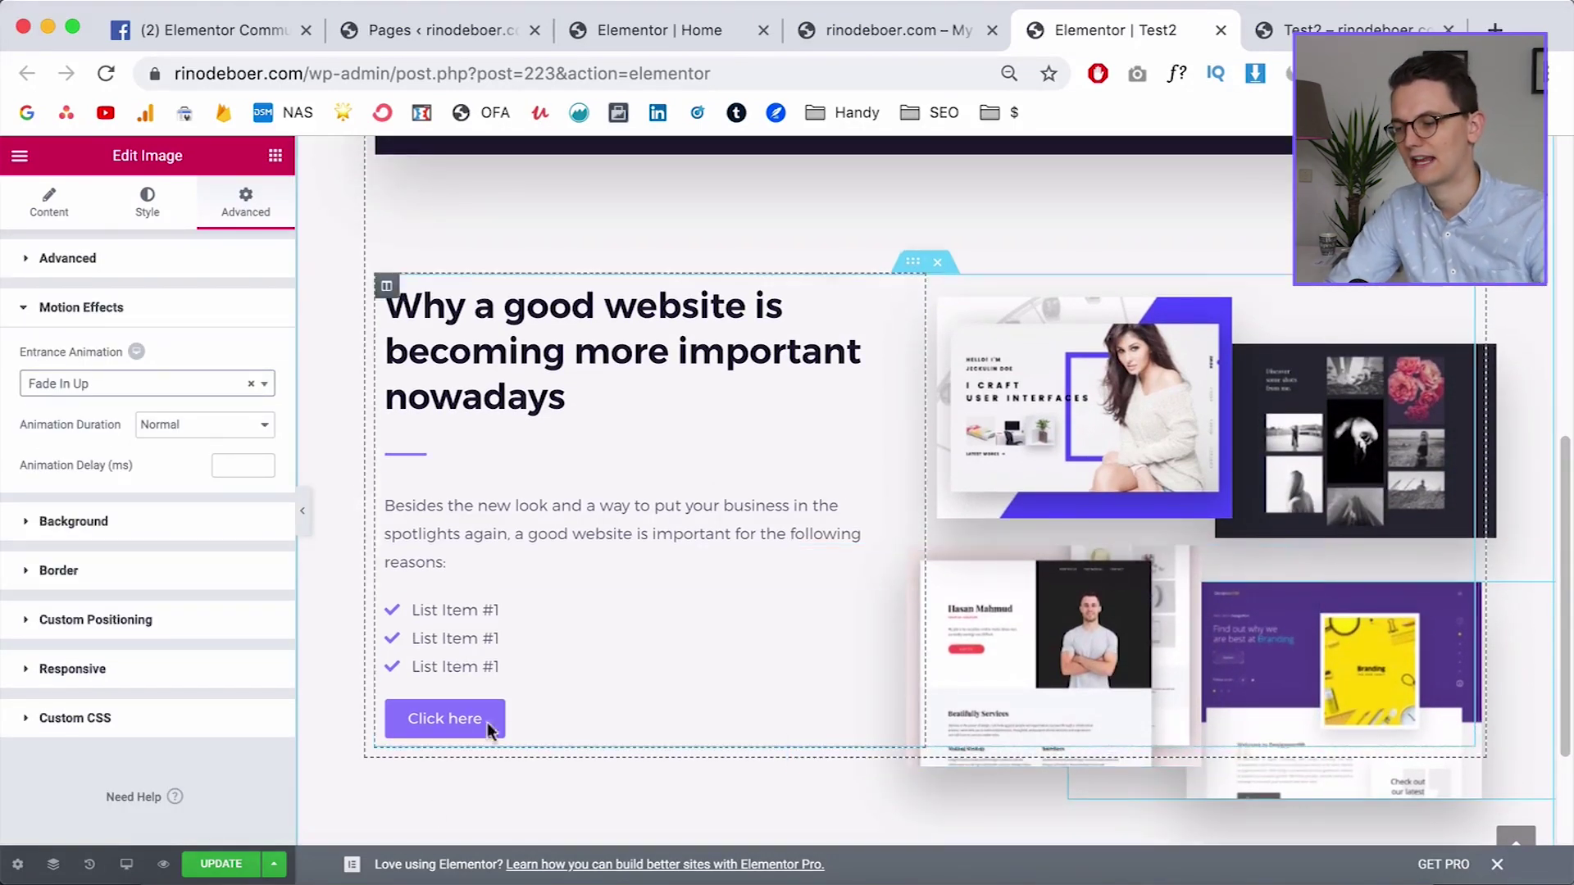
{"action": "left_click", "coordinate": [213, 867]}
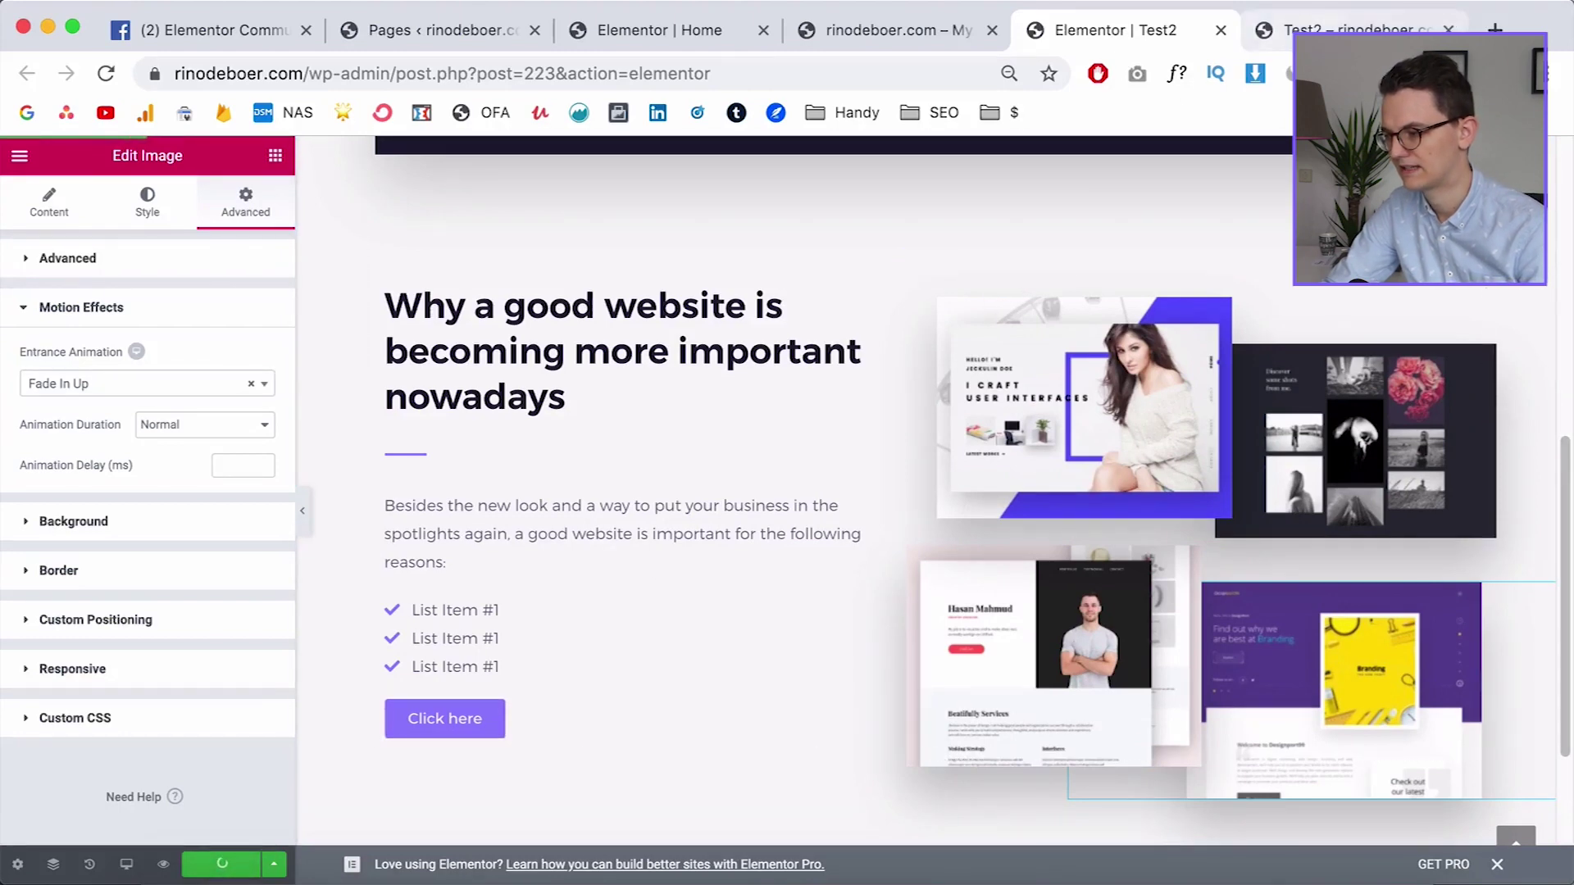
{"action": "left_click", "coordinate": [1320, 26]}
{"action": "key", "text": "super+r"}
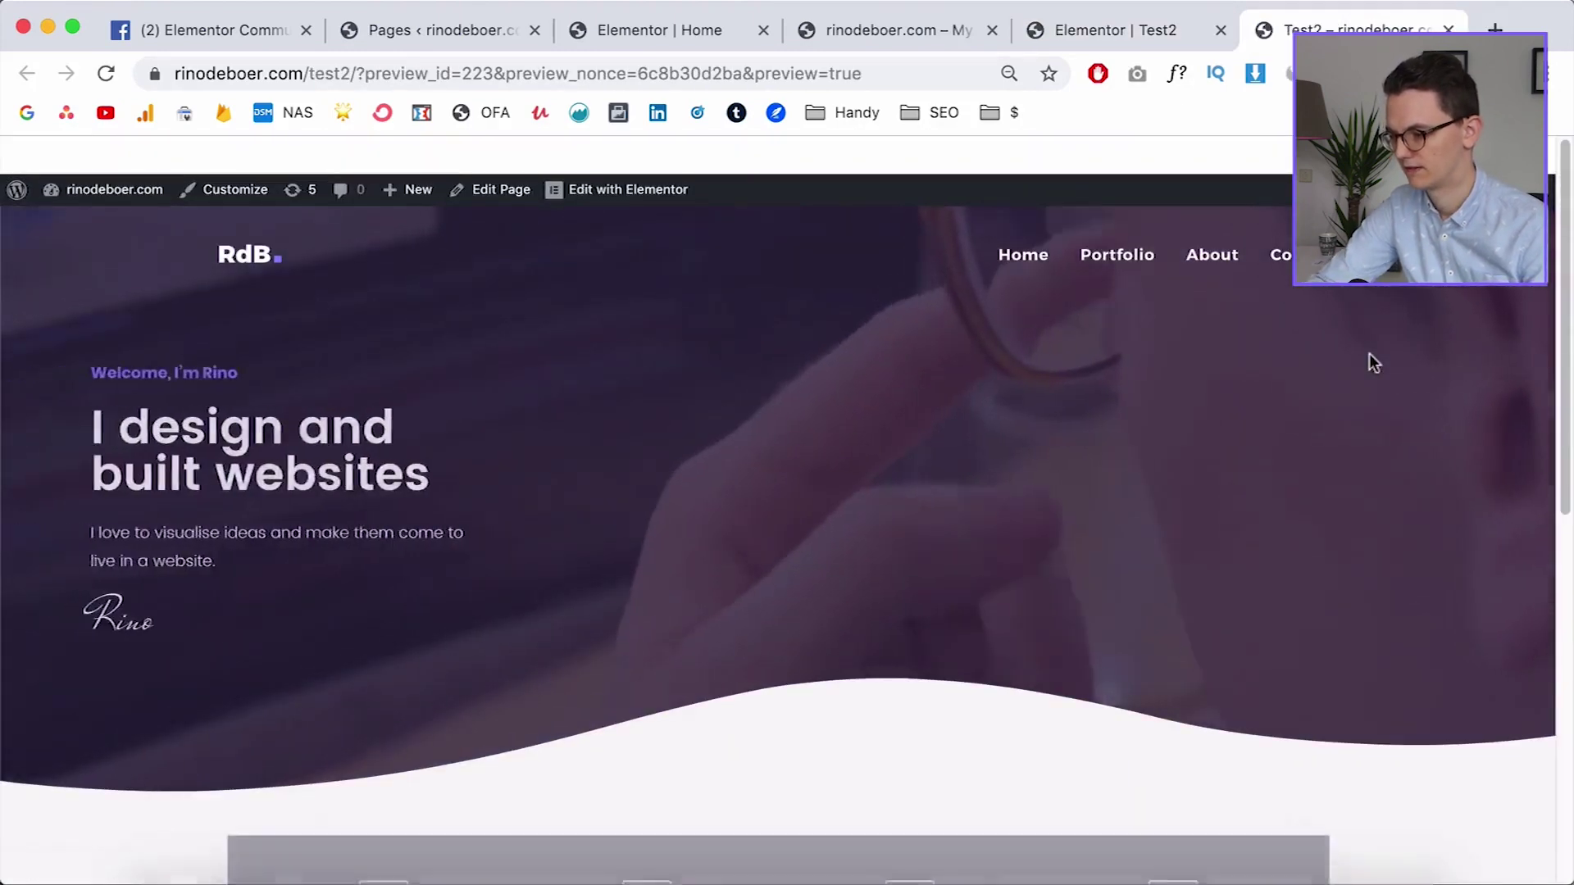
{"action": "scroll", "coordinate": [1471, 500], "scroll_direction": "down", "scroll_amount": 5}
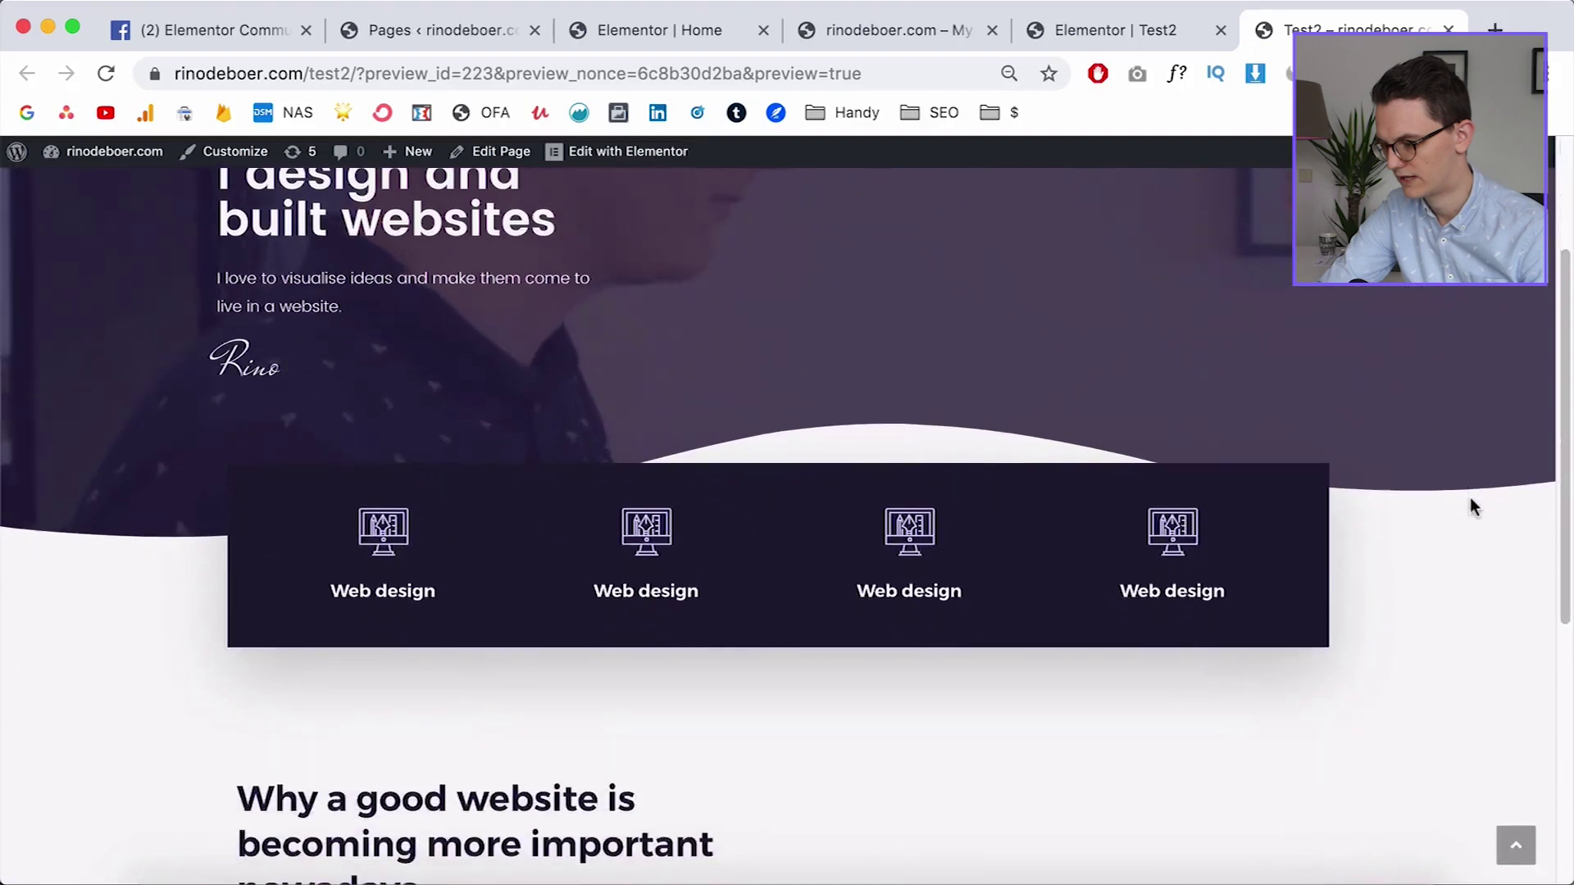
{"action": "scroll", "coordinate": [1472, 507], "scroll_direction": "down", "scroll_amount": 3}
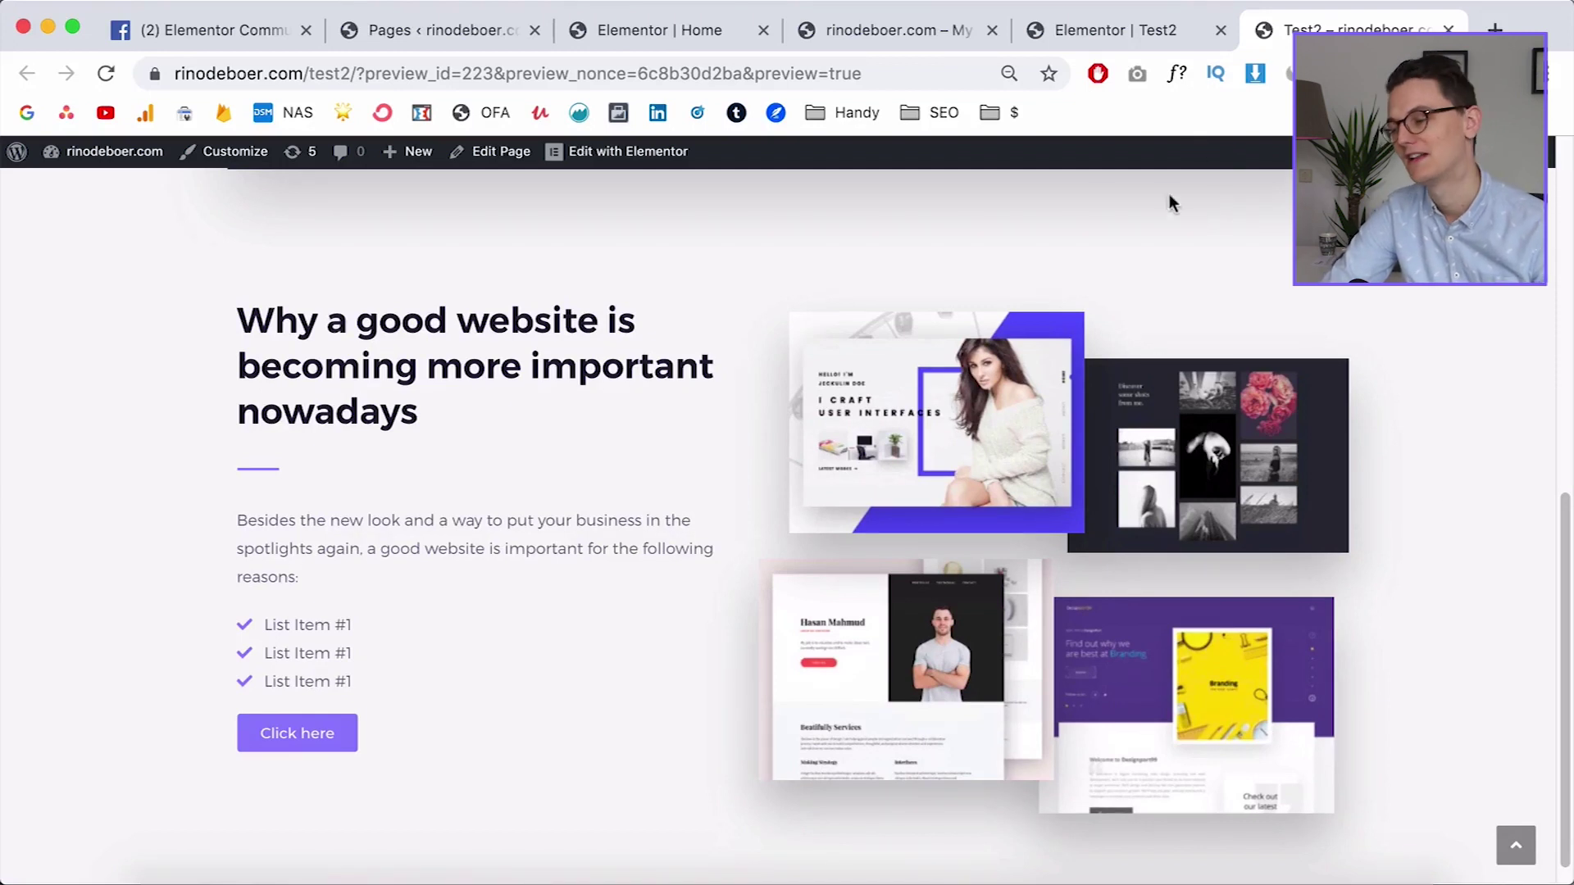
{"action": "left_click", "coordinate": [1099, 31]}
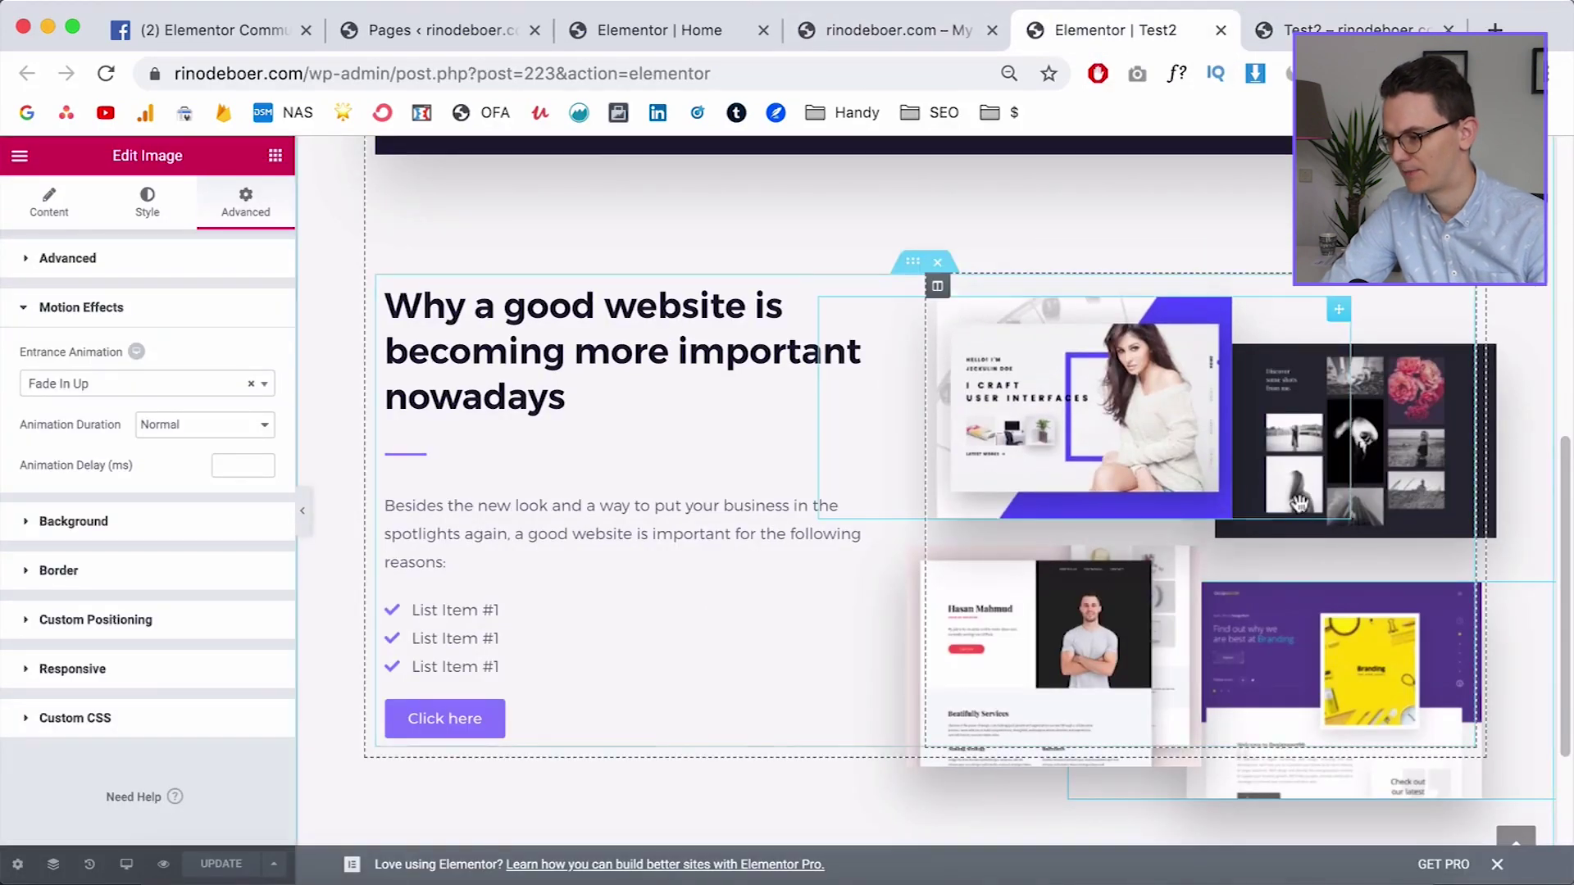
Switch the Elementor editor preview to mobile width
{"action": "scroll", "coordinate": [1066, 451], "scroll_direction": "down", "scroll_amount": 2}
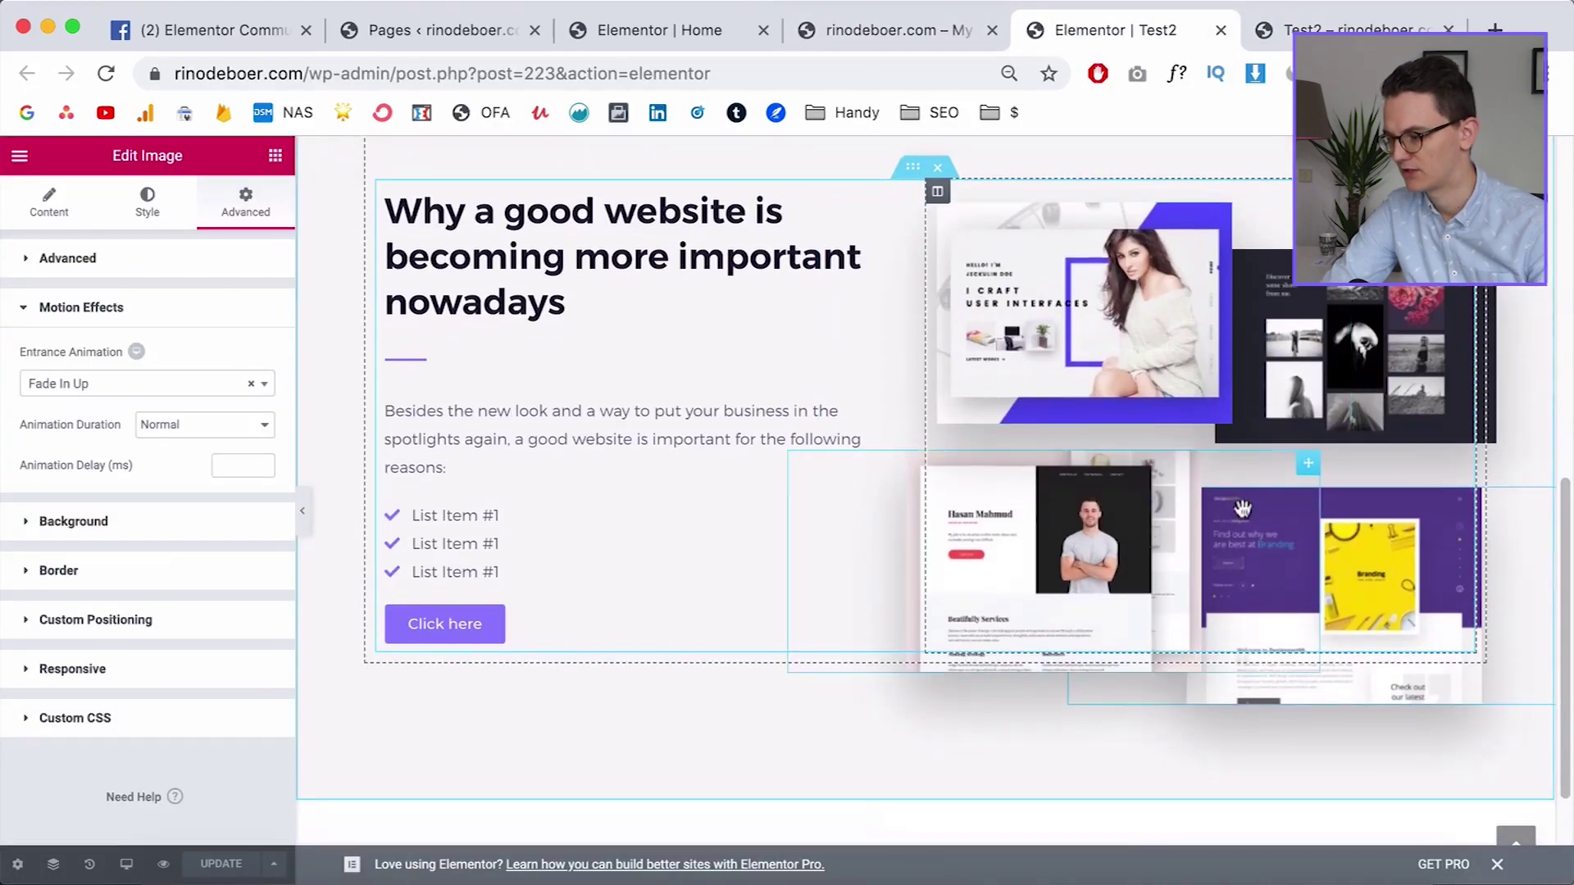
{"action": "left_click", "coordinate": [127, 865]}
{"action": "left_click", "coordinate": [103, 816]}
Open the Edit Column settings for the column holding the overlapping mockup images
{"action": "scroll", "coordinate": [902, 492], "scroll_direction": "down", "scroll_amount": 10}
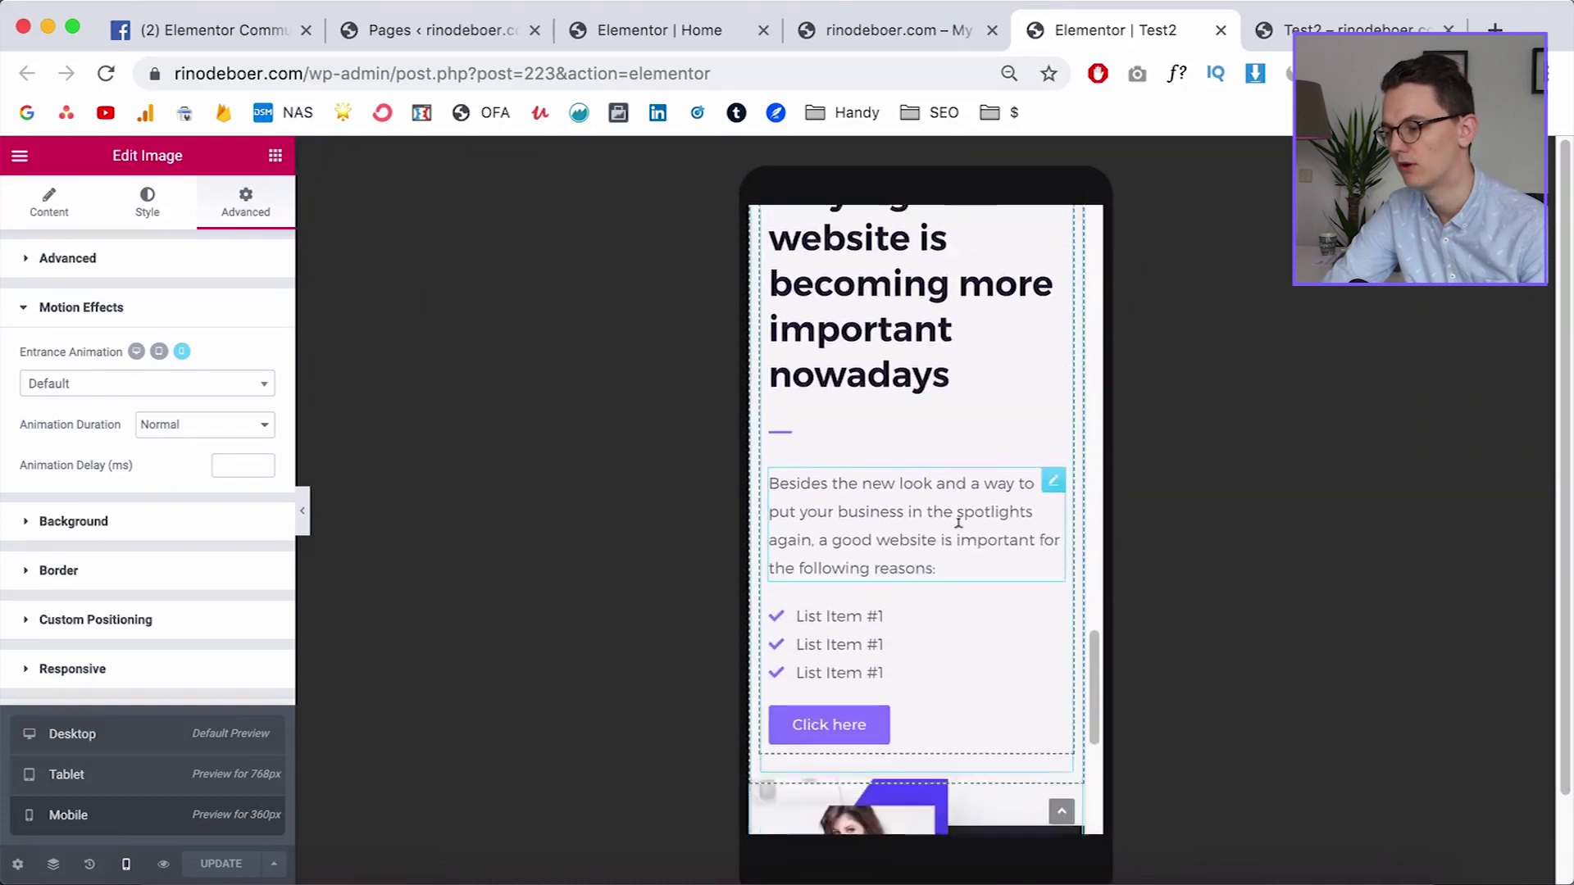
{"action": "scroll", "coordinate": [958, 529], "scroll_direction": "down", "scroll_amount": 1}
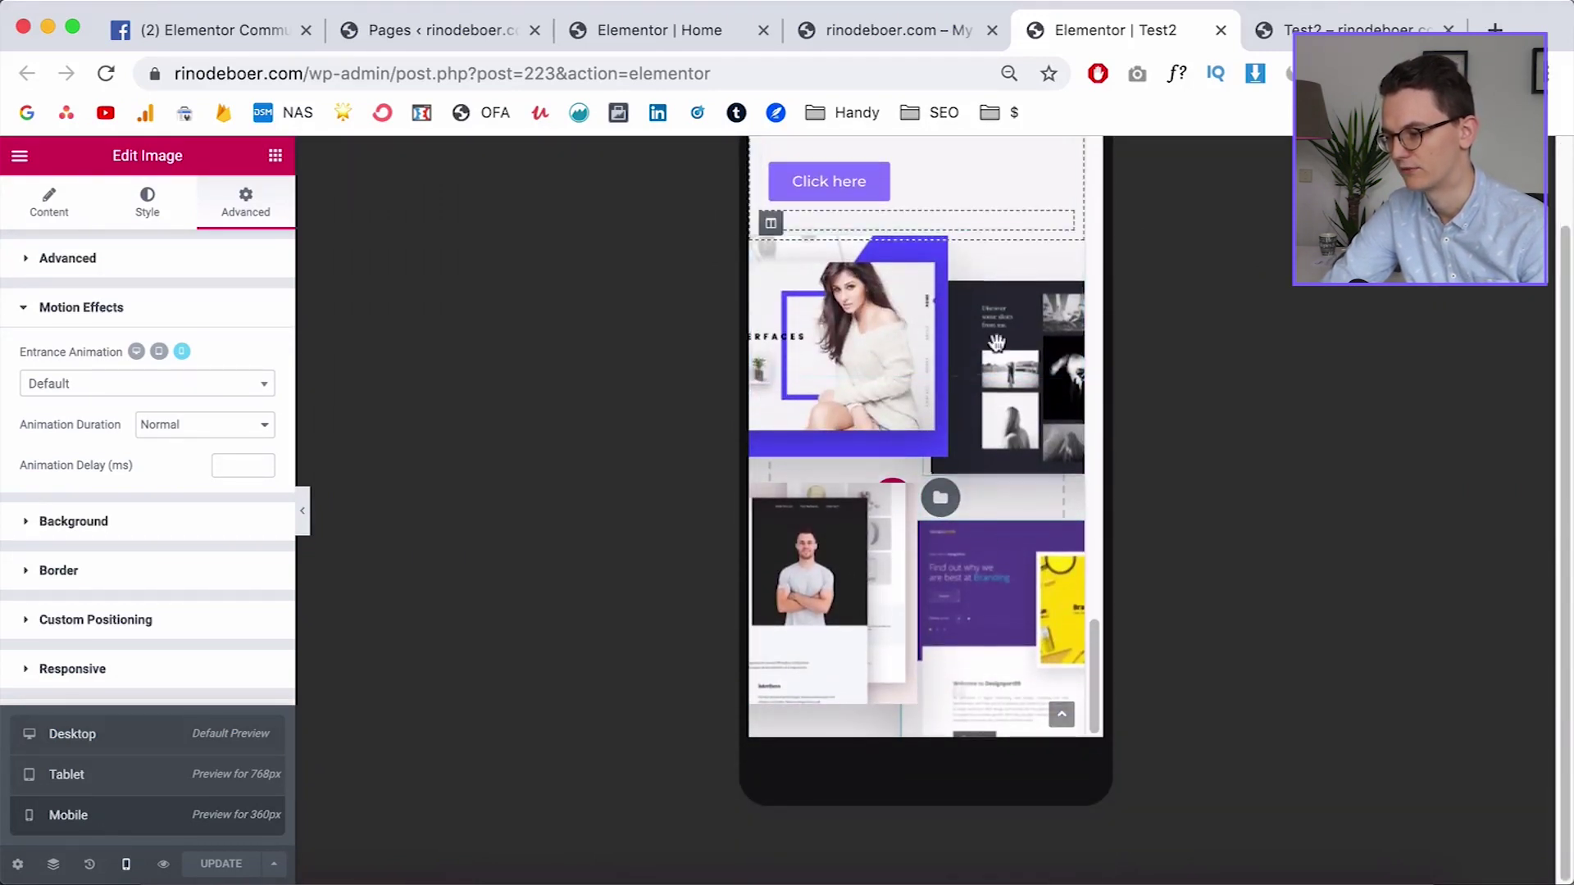
{"action": "scroll", "coordinate": [992, 524], "scroll_direction": "up", "scroll_amount": 3}
{"action": "scroll", "coordinate": [994, 535], "scroll_direction": "down", "scroll_amount": 3}
{"action": "scroll", "coordinate": [1008, 574], "scroll_direction": "up", "scroll_amount": 2}
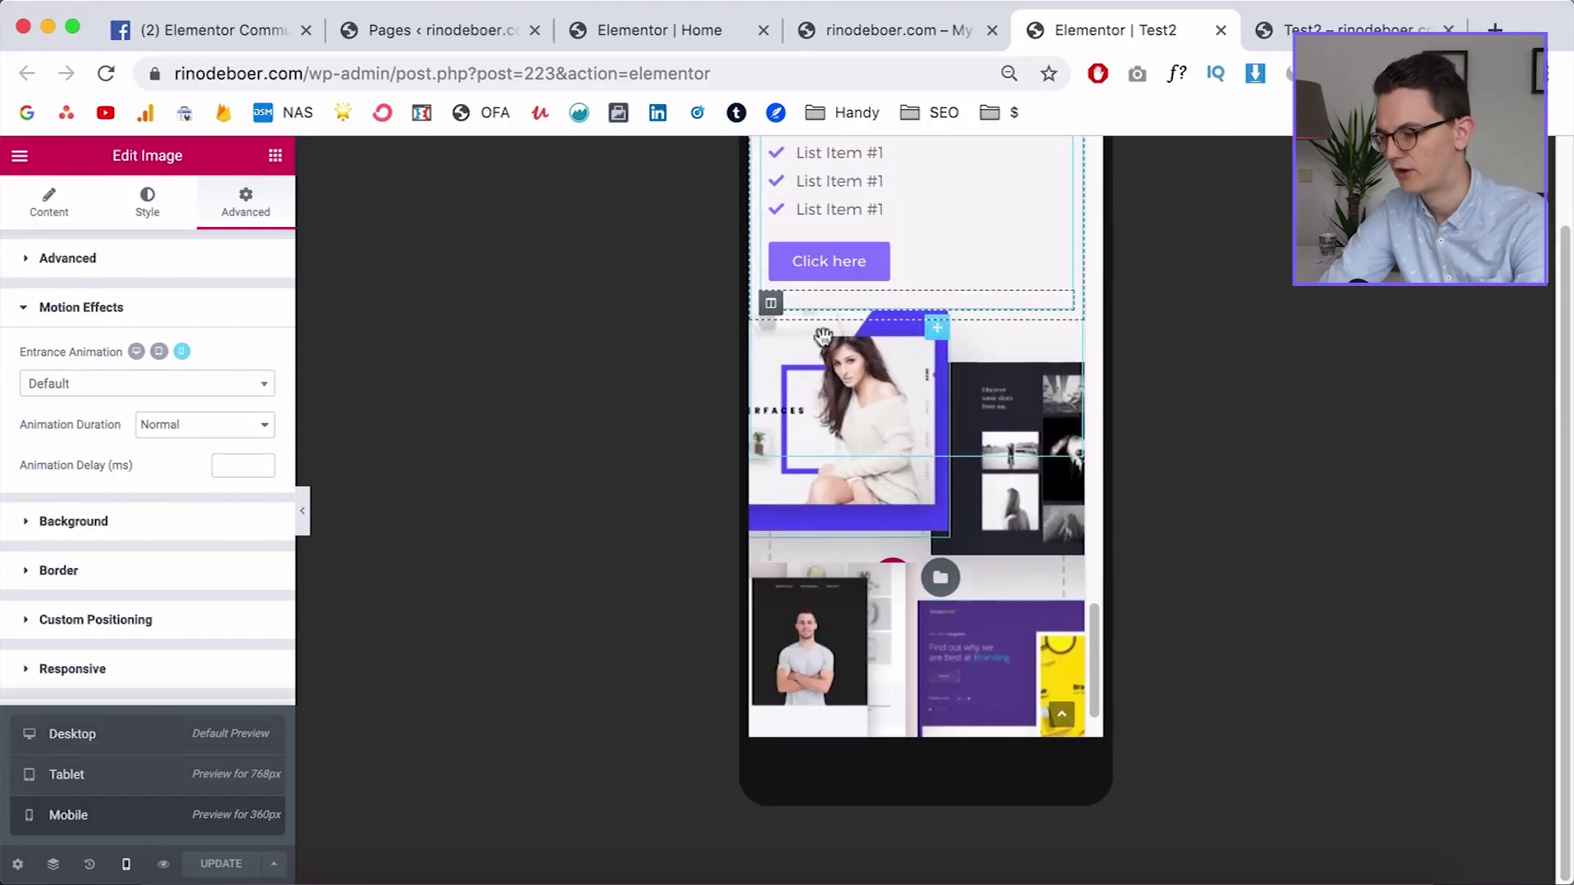
{"action": "left_click", "coordinate": [771, 305]}
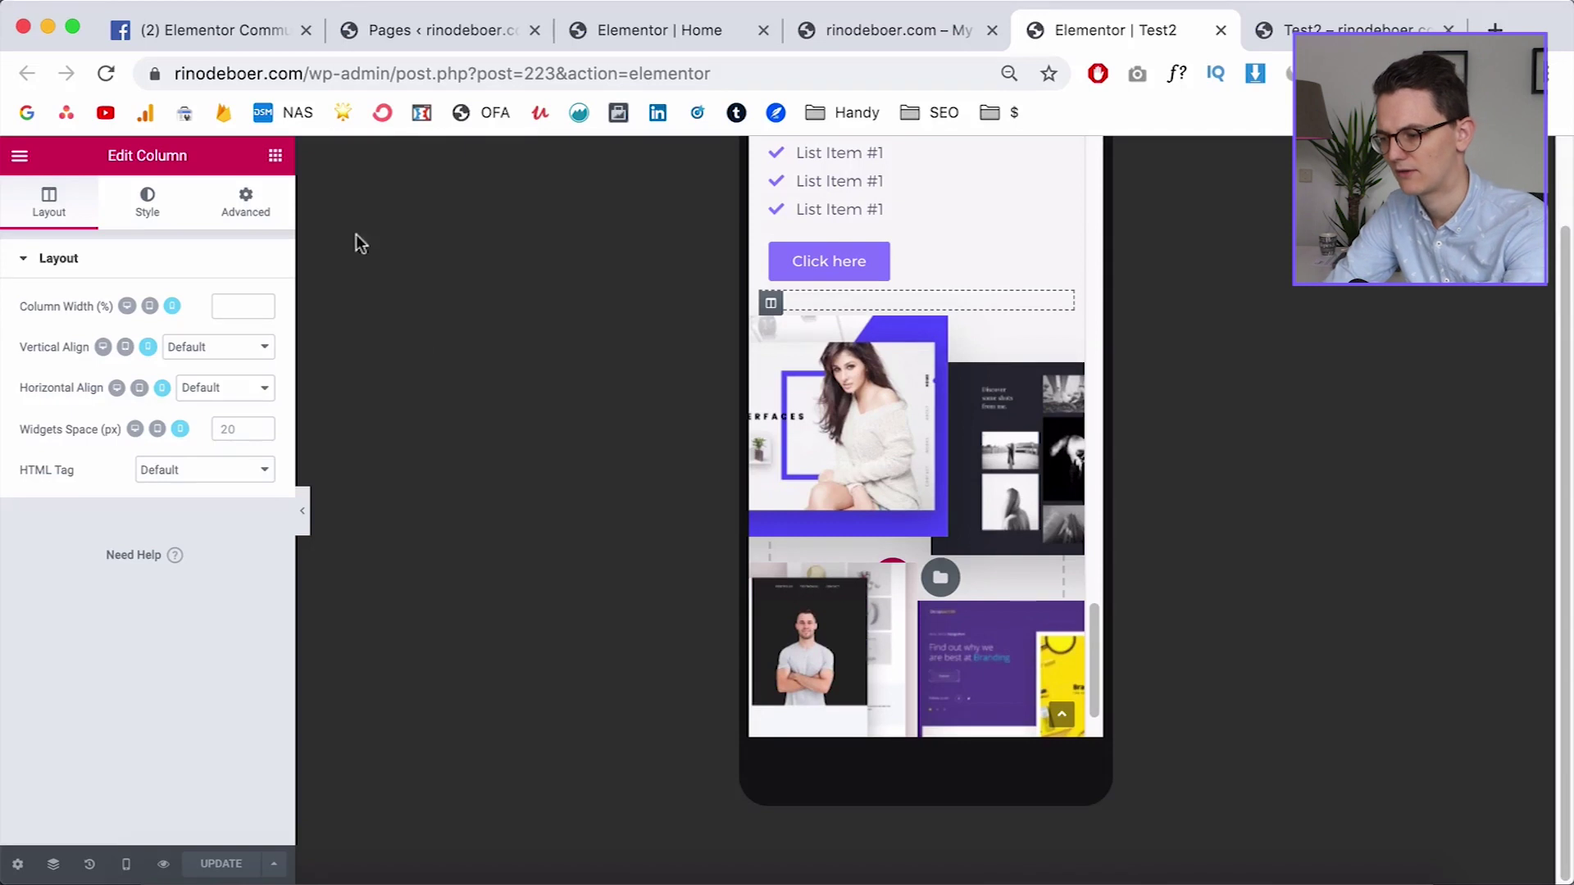
Unlink the mockup column's padding and set Top to 250 px and Bottom to 200 px on mobile
{"action": "left_click", "coordinate": [240, 203]}
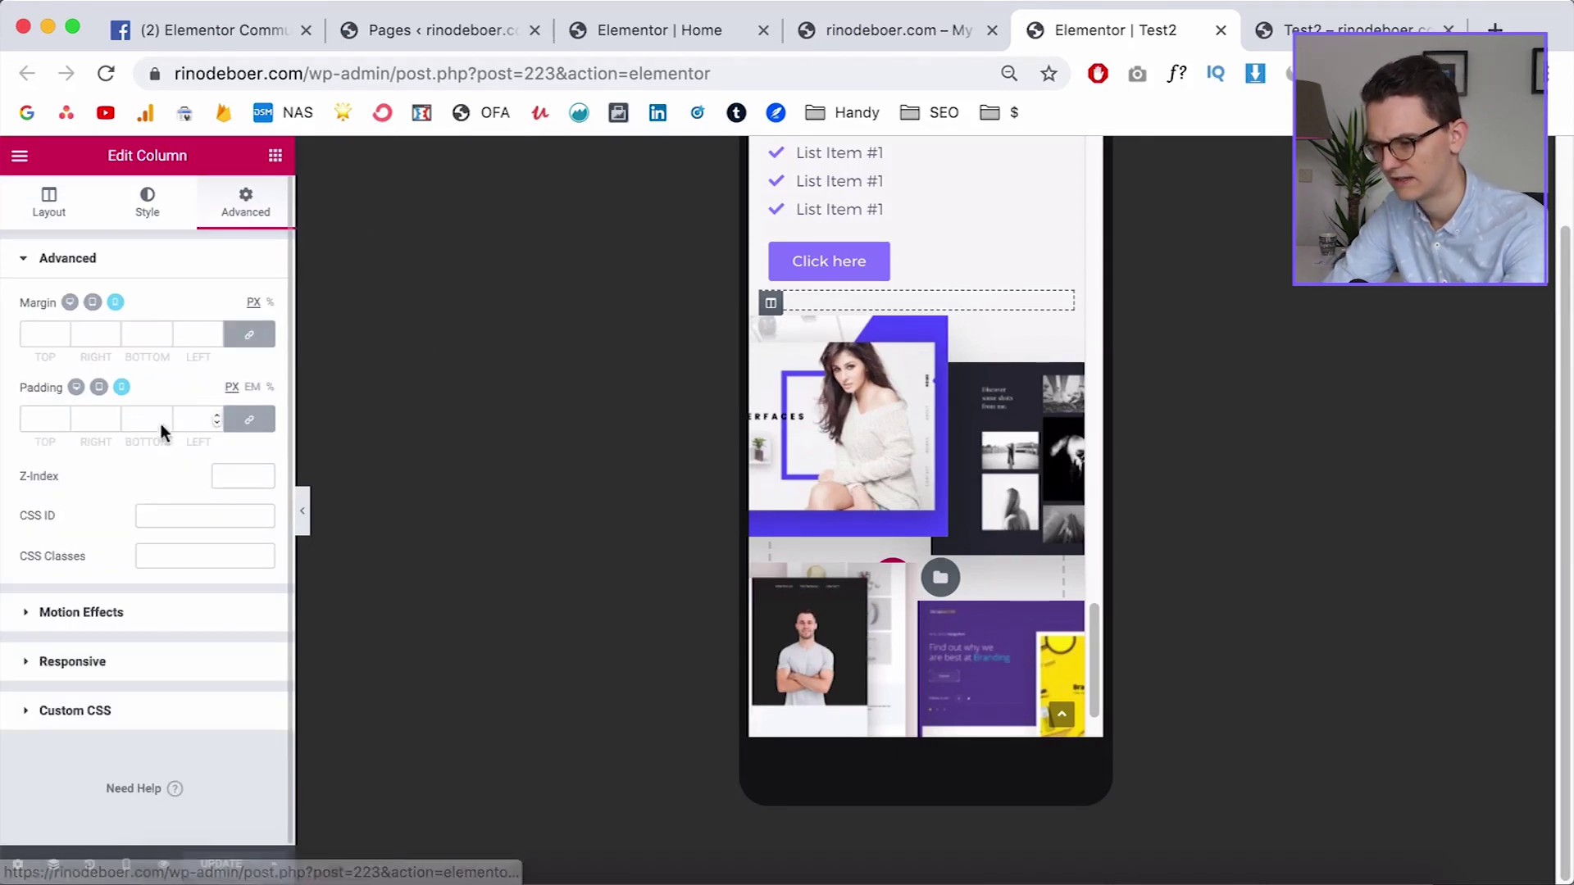
{"action": "left_click", "coordinate": [252, 423]}
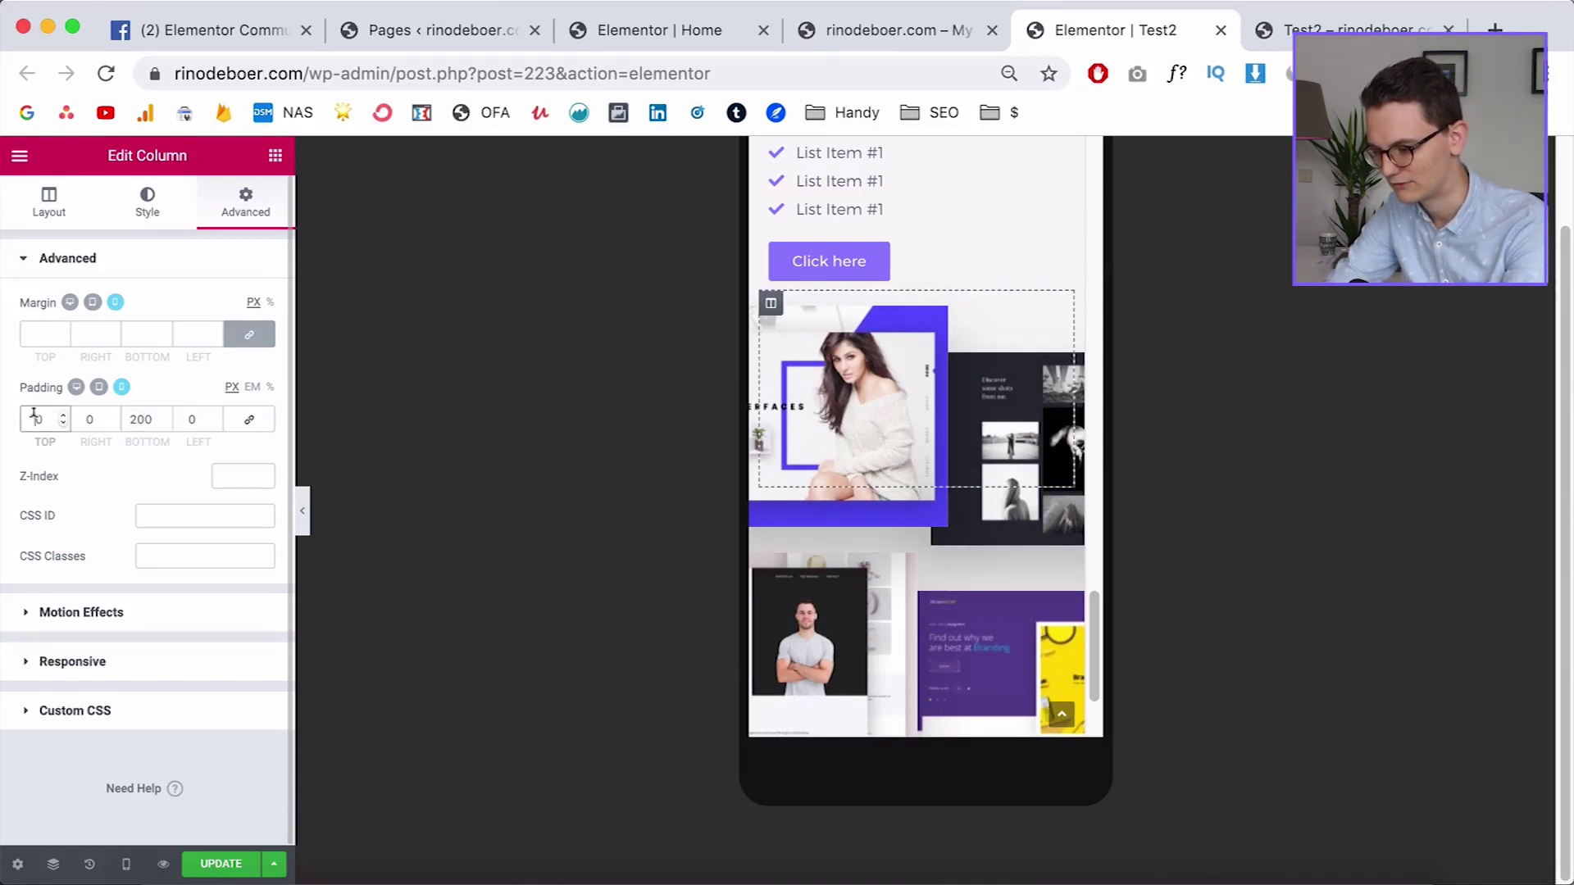
{"action": "type", "text": "200"}
{"action": "key", "text": "BackSpace"}
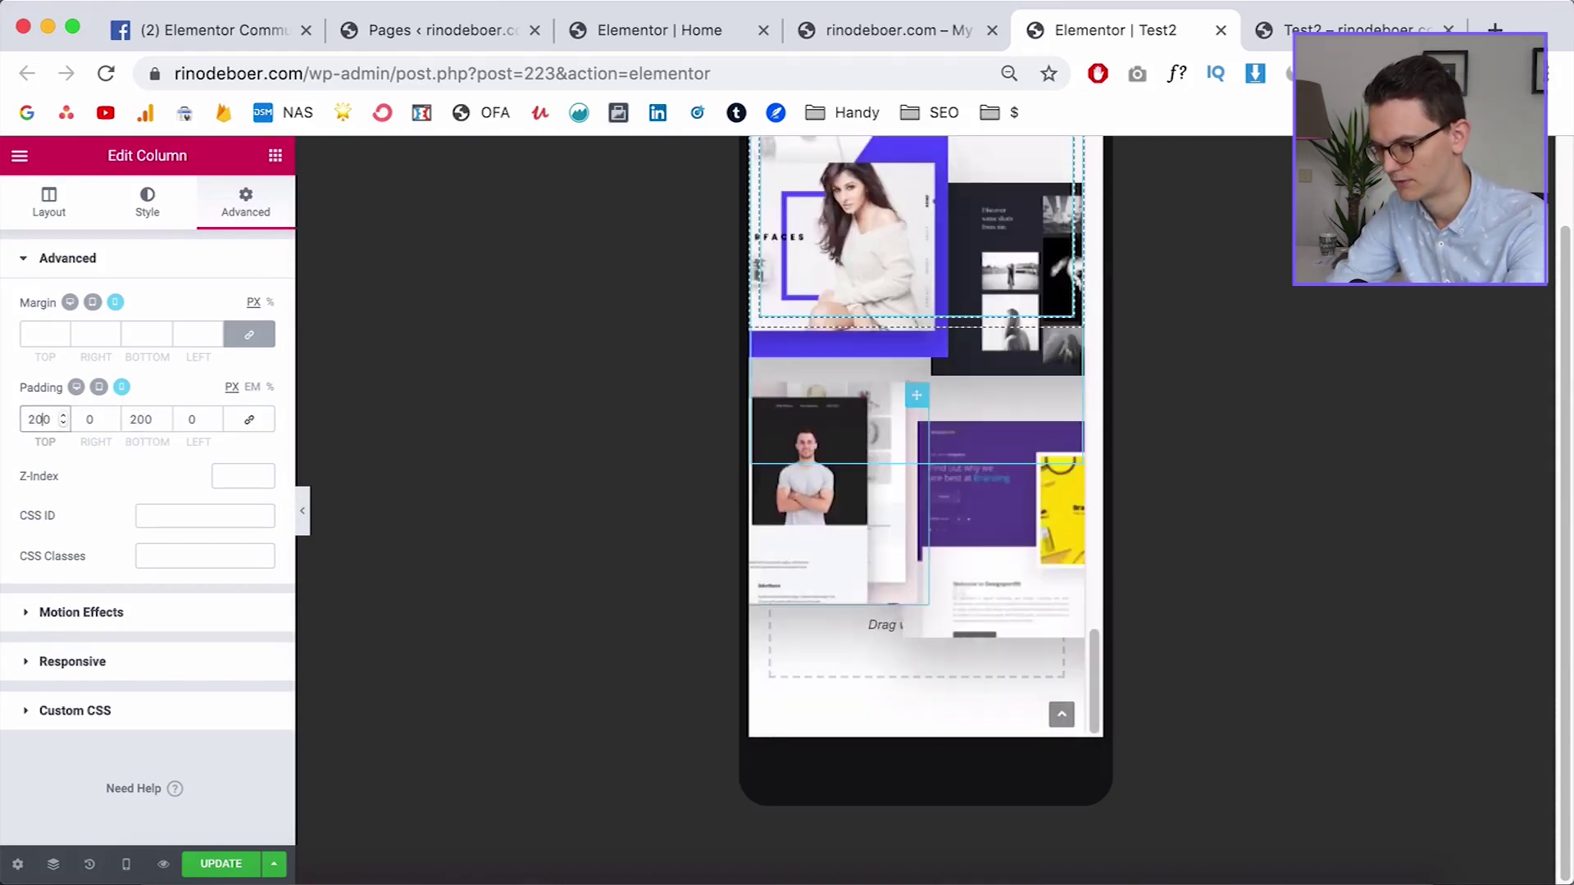
{"action": "scroll", "coordinate": [1091, 525], "scroll_direction": "down", "scroll_amount": 3}
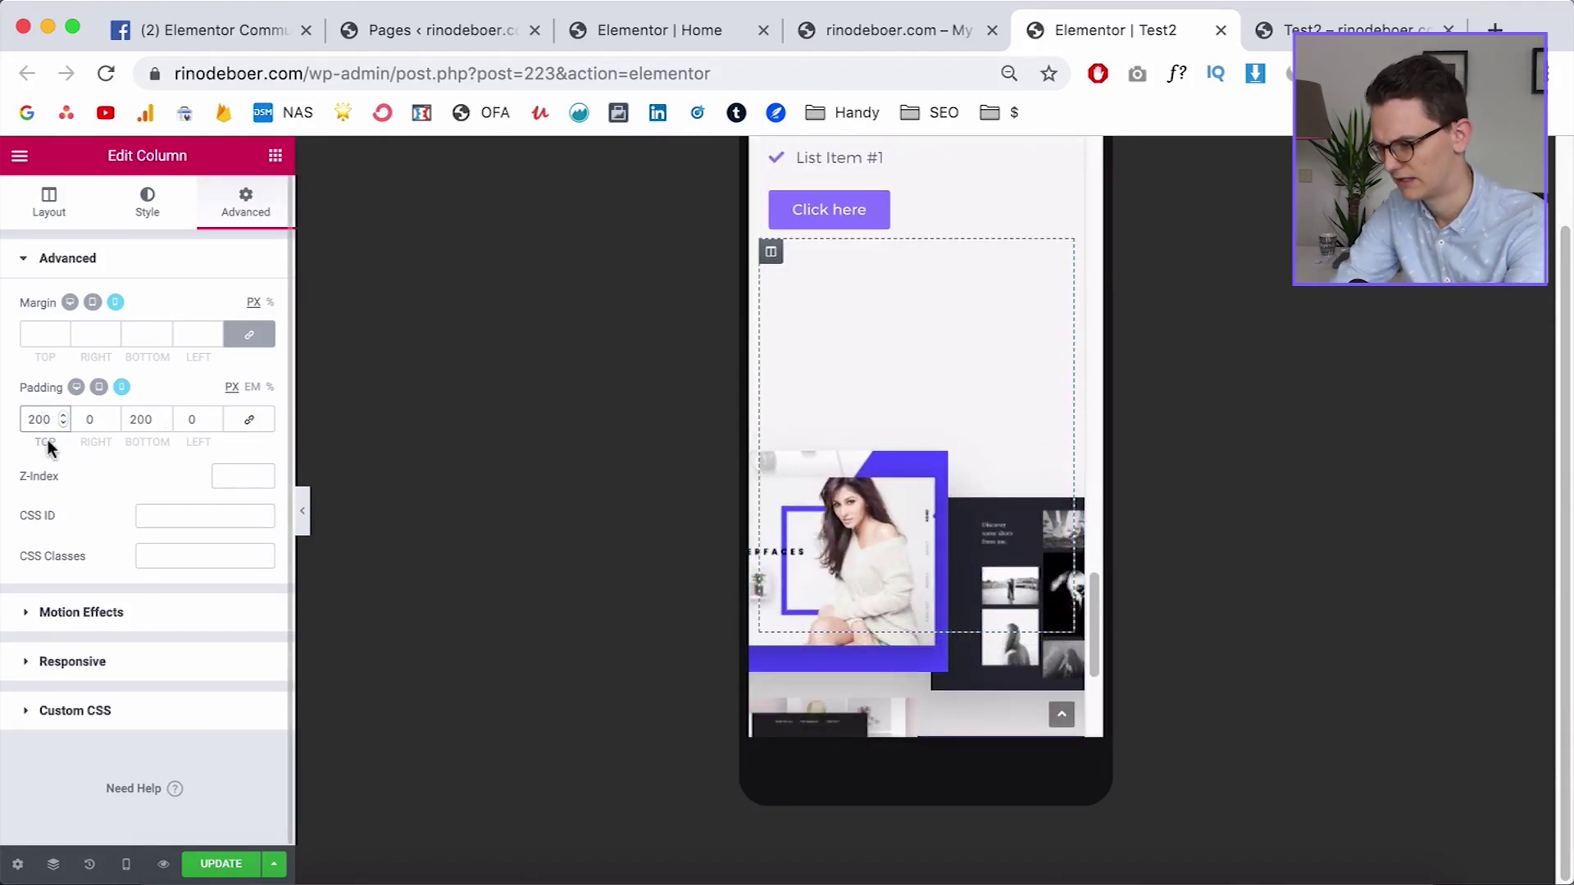
{"action": "key", "text": "BackSpace"}
{"action": "type", "text": "5"}
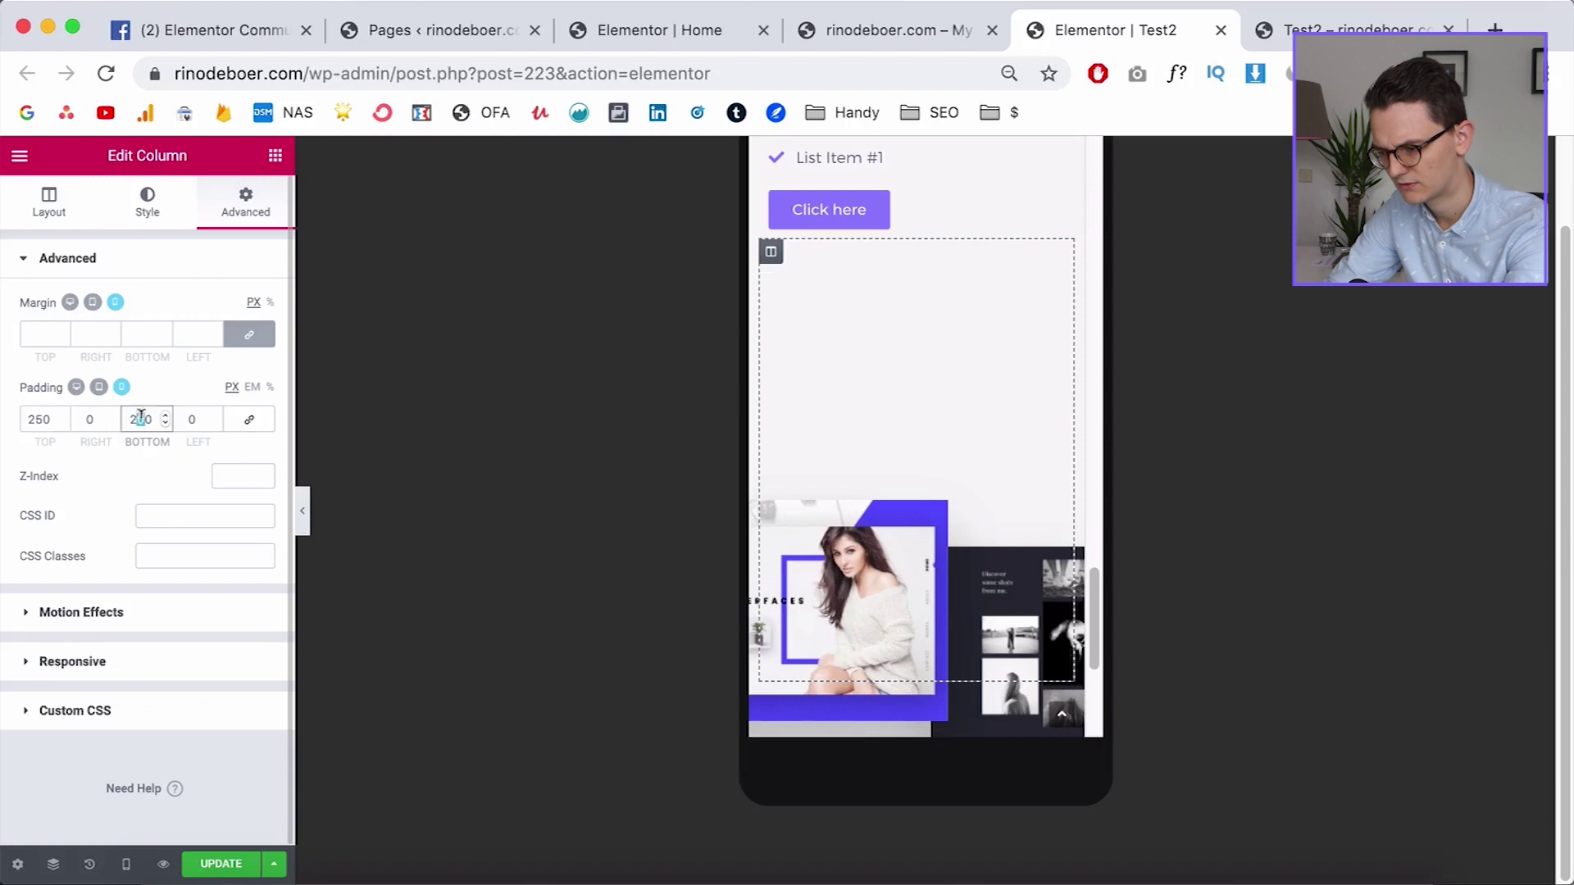
{"action": "left_click", "coordinate": [921, 441]}
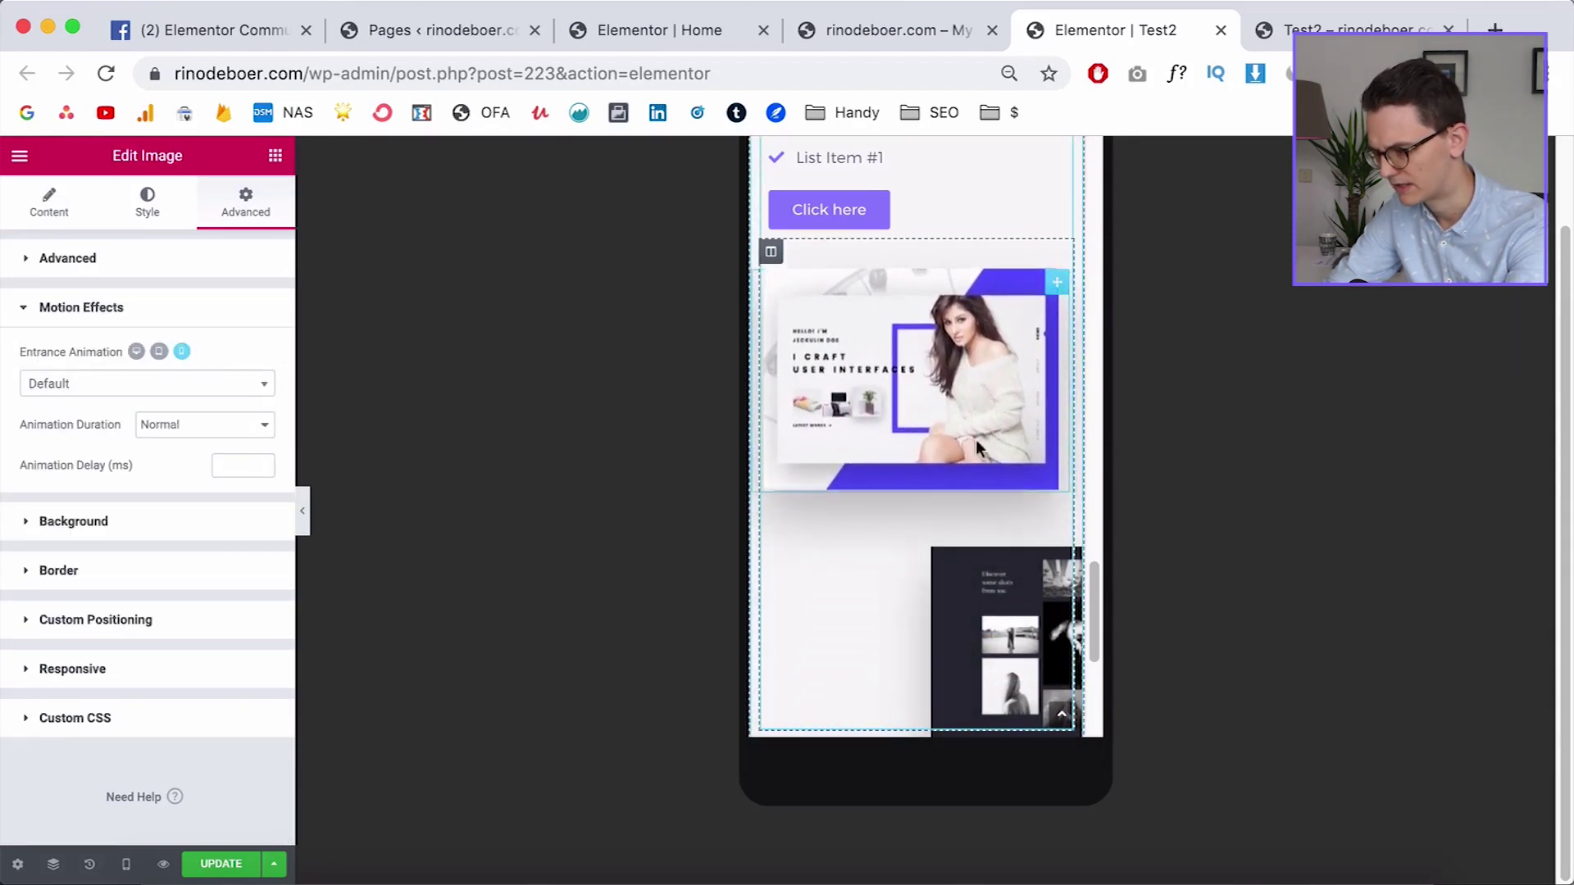
Hide the man's portrait mockup image on mobile in its Responsive settings
{"action": "scroll", "coordinate": [992, 579], "scroll_direction": "down", "scroll_amount": 3}
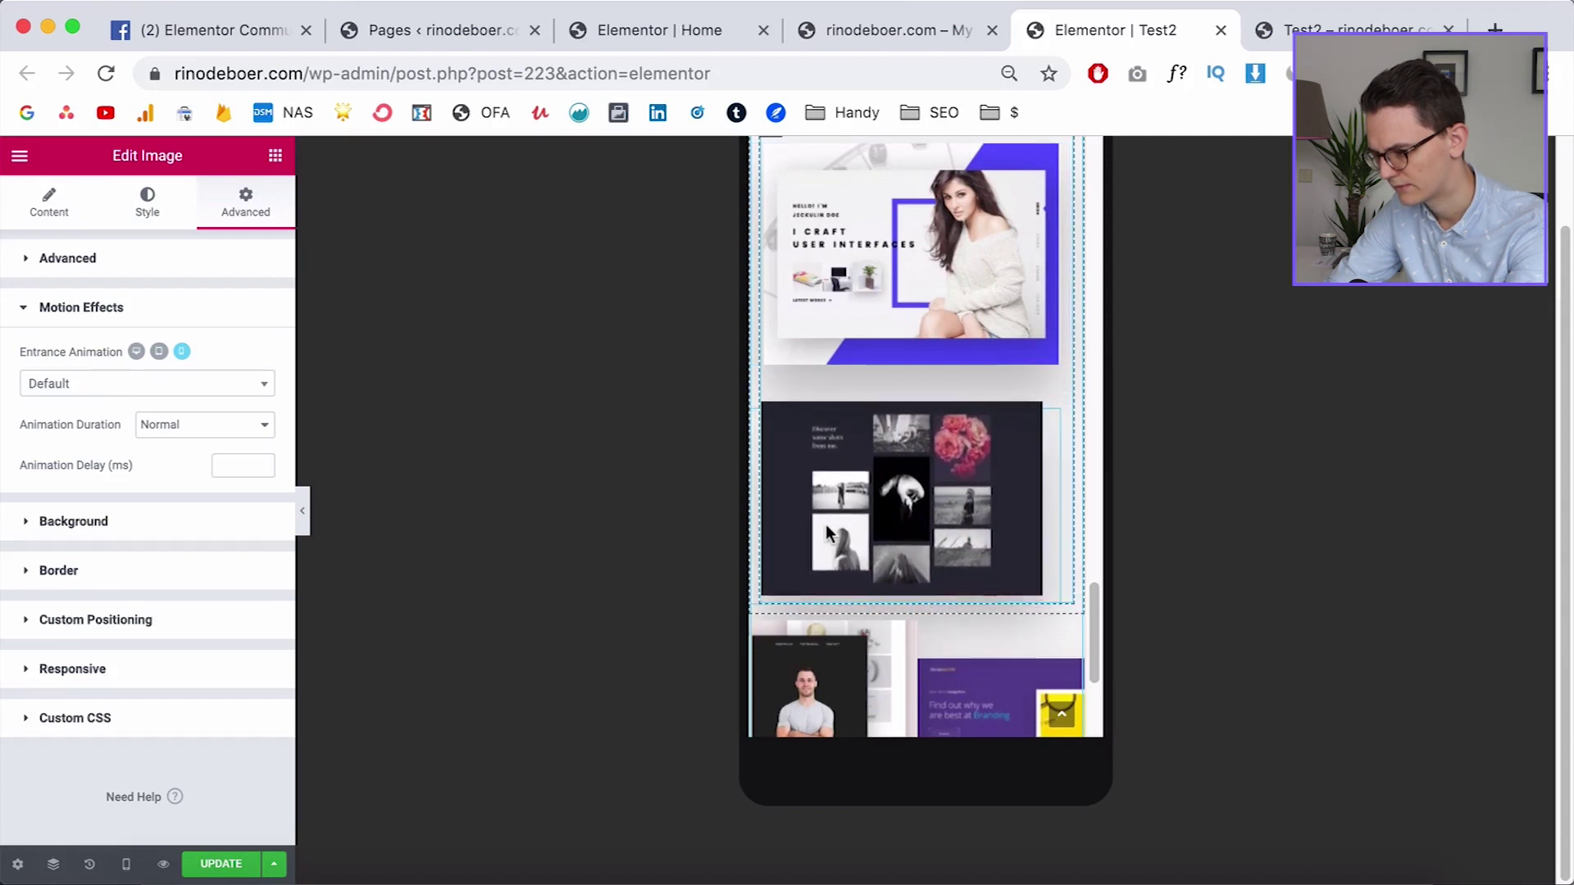
{"action": "scroll", "coordinate": [832, 525], "scroll_direction": "down", "scroll_amount": 4}
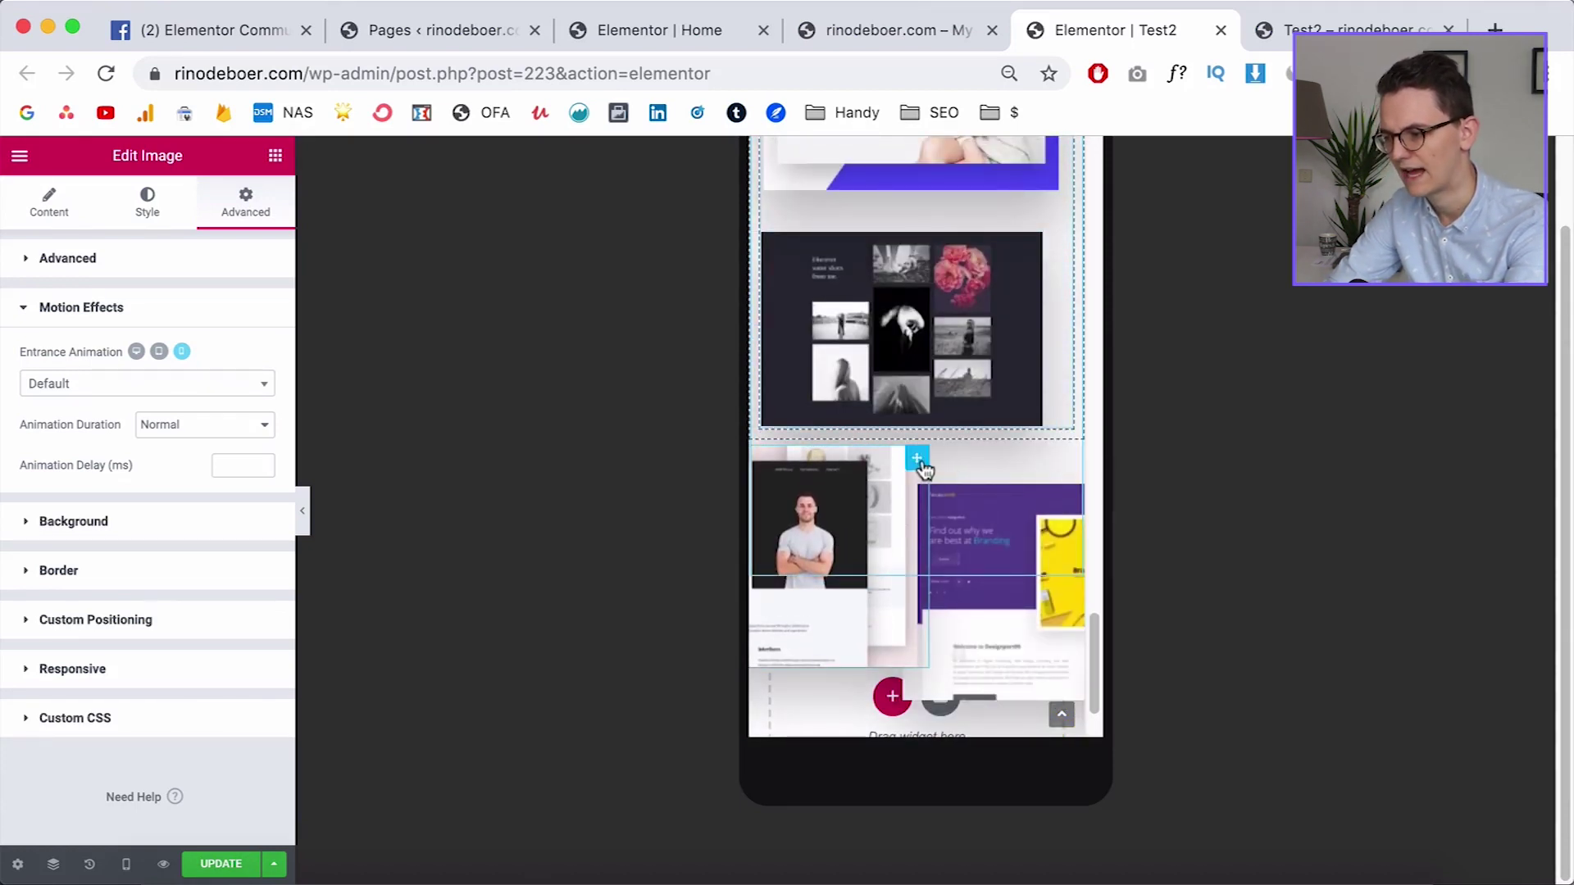
{"action": "left_click", "coordinate": [143, 676]}
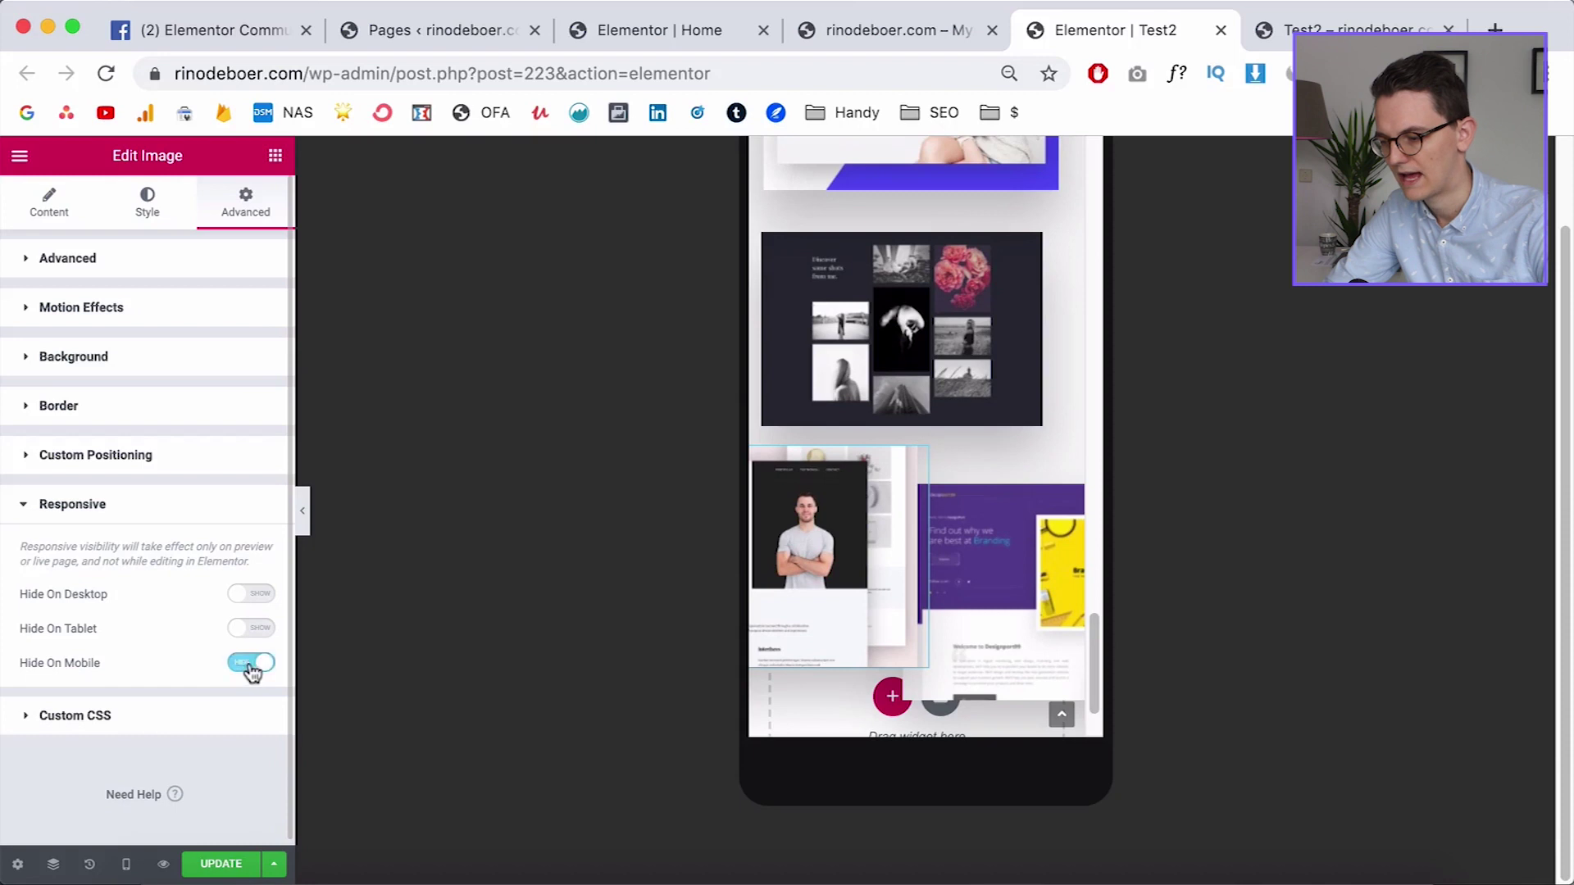
Select another lower mockup image and expand its Responsive visibility options
{"action": "scroll", "coordinate": [924, 584], "scroll_direction": "down", "scroll_amount": 1}
{"action": "left_click", "coordinate": [1041, 556]}
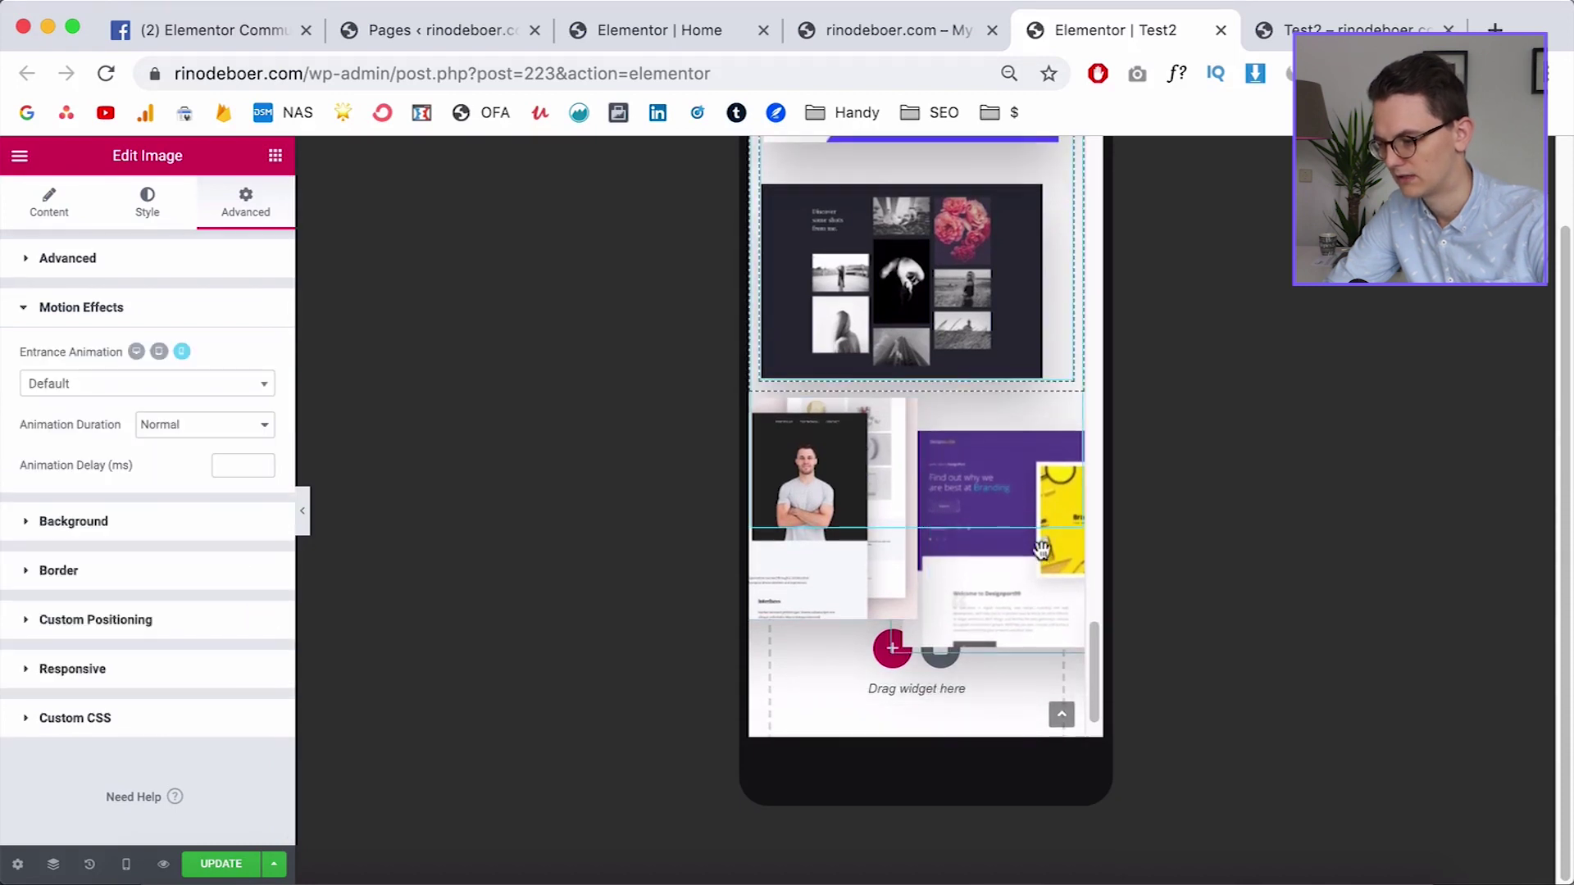
{"action": "left_click", "coordinate": [154, 672]}
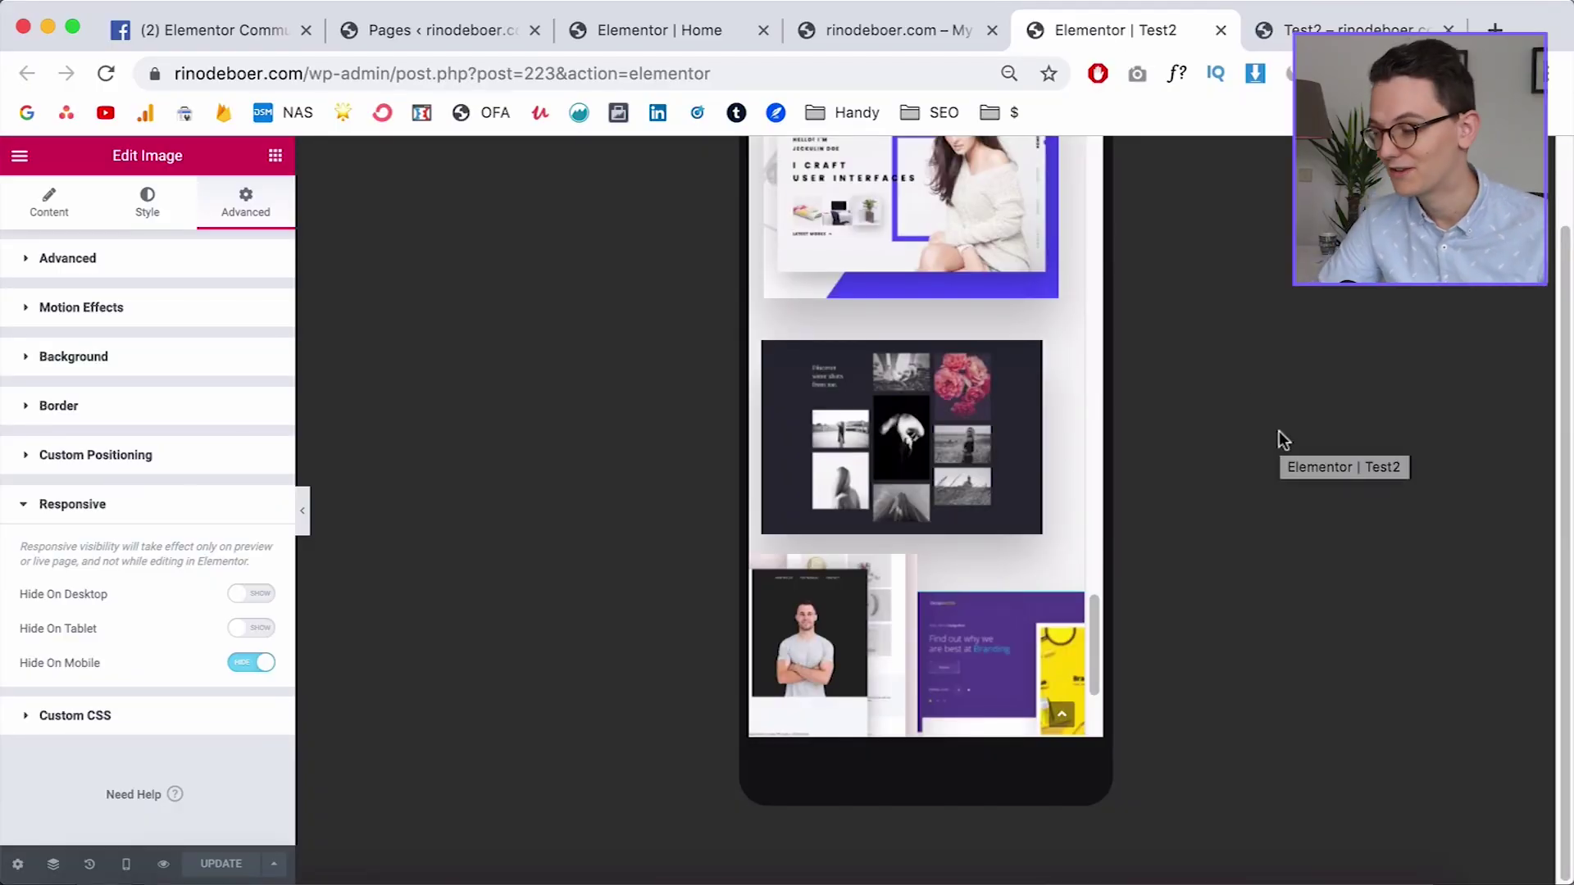
Switch to the Test2 page's live preview tab in Chrome
{"action": "key", "text": "ctrl+Tab"}
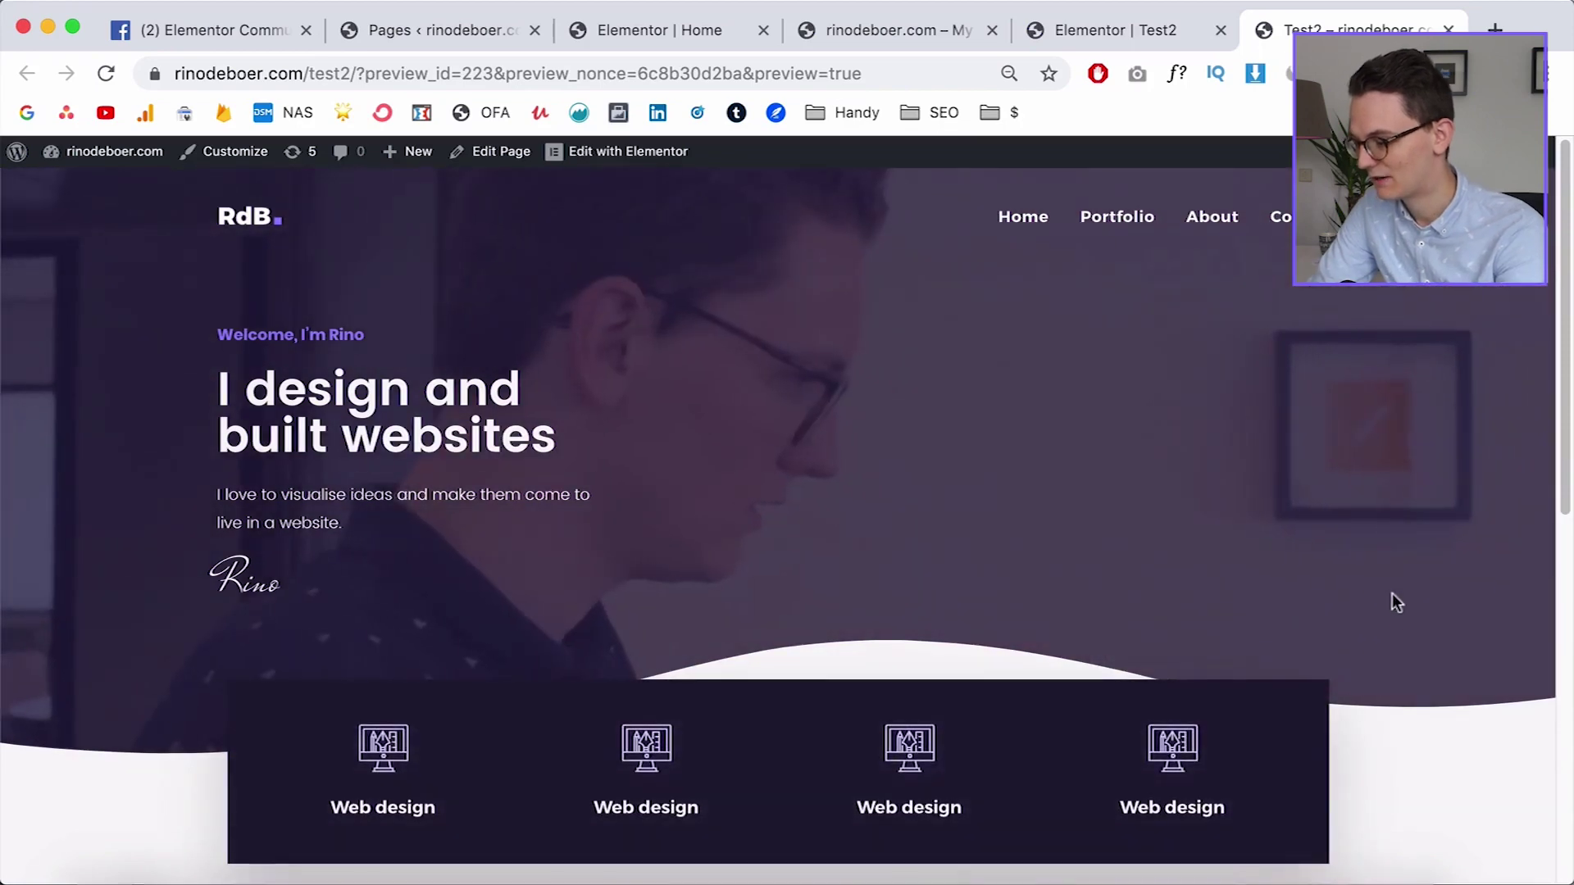
Reload the Test2 preview and scroll down to the two-column mockup section
{"action": "key", "text": "super+r"}
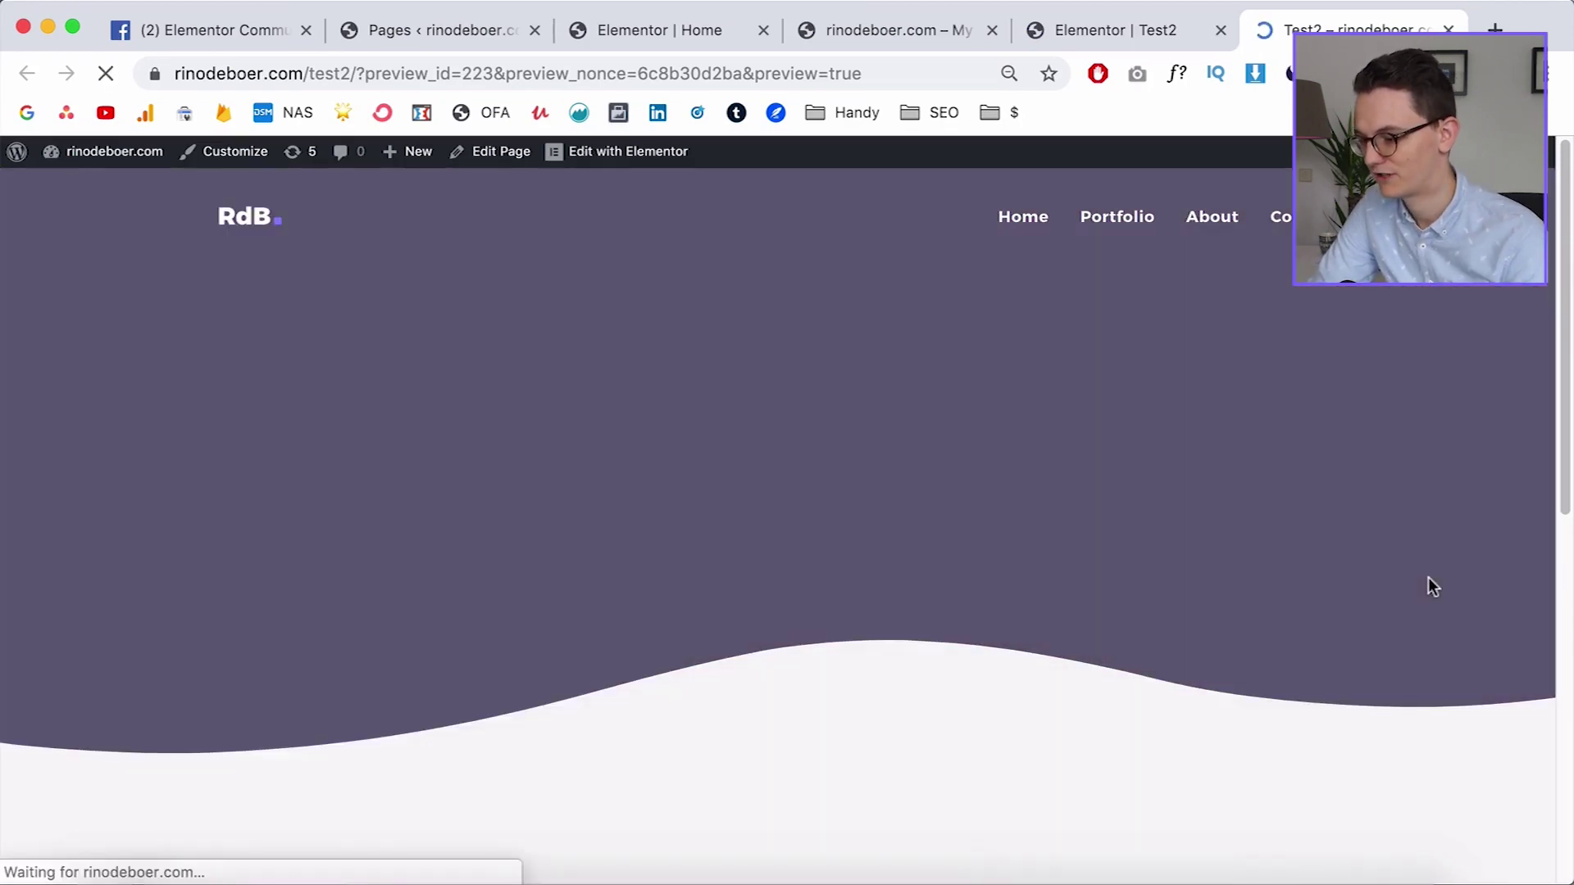
{"action": "scroll", "coordinate": [1428, 577], "scroll_direction": "down", "scroll_amount": 6}
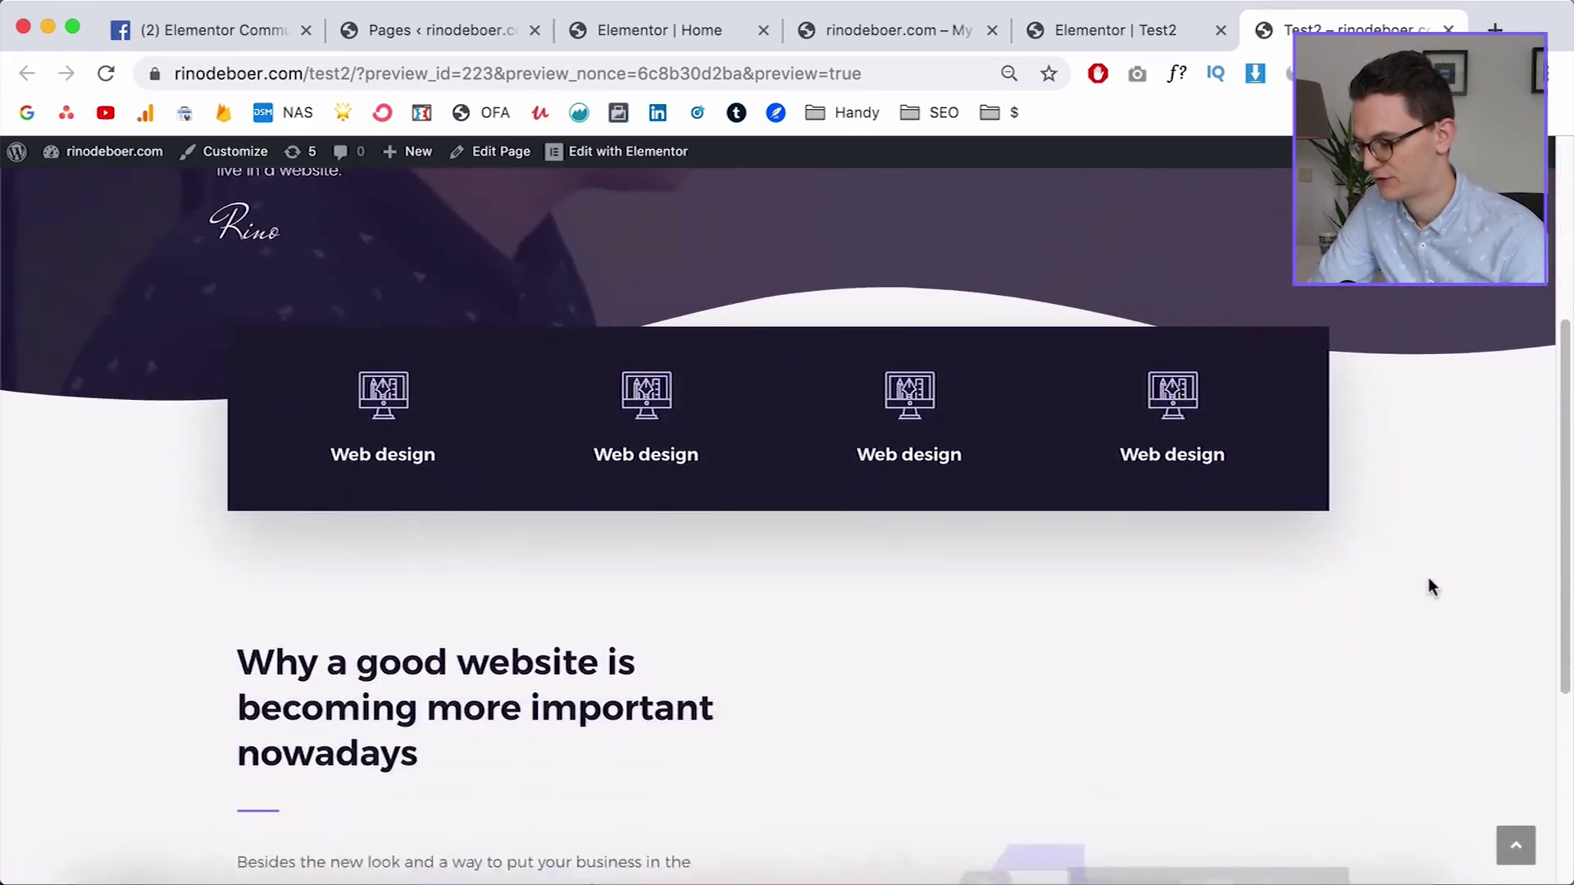
{"action": "scroll", "coordinate": [1428, 577], "scroll_direction": "down", "scroll_amount": 4}
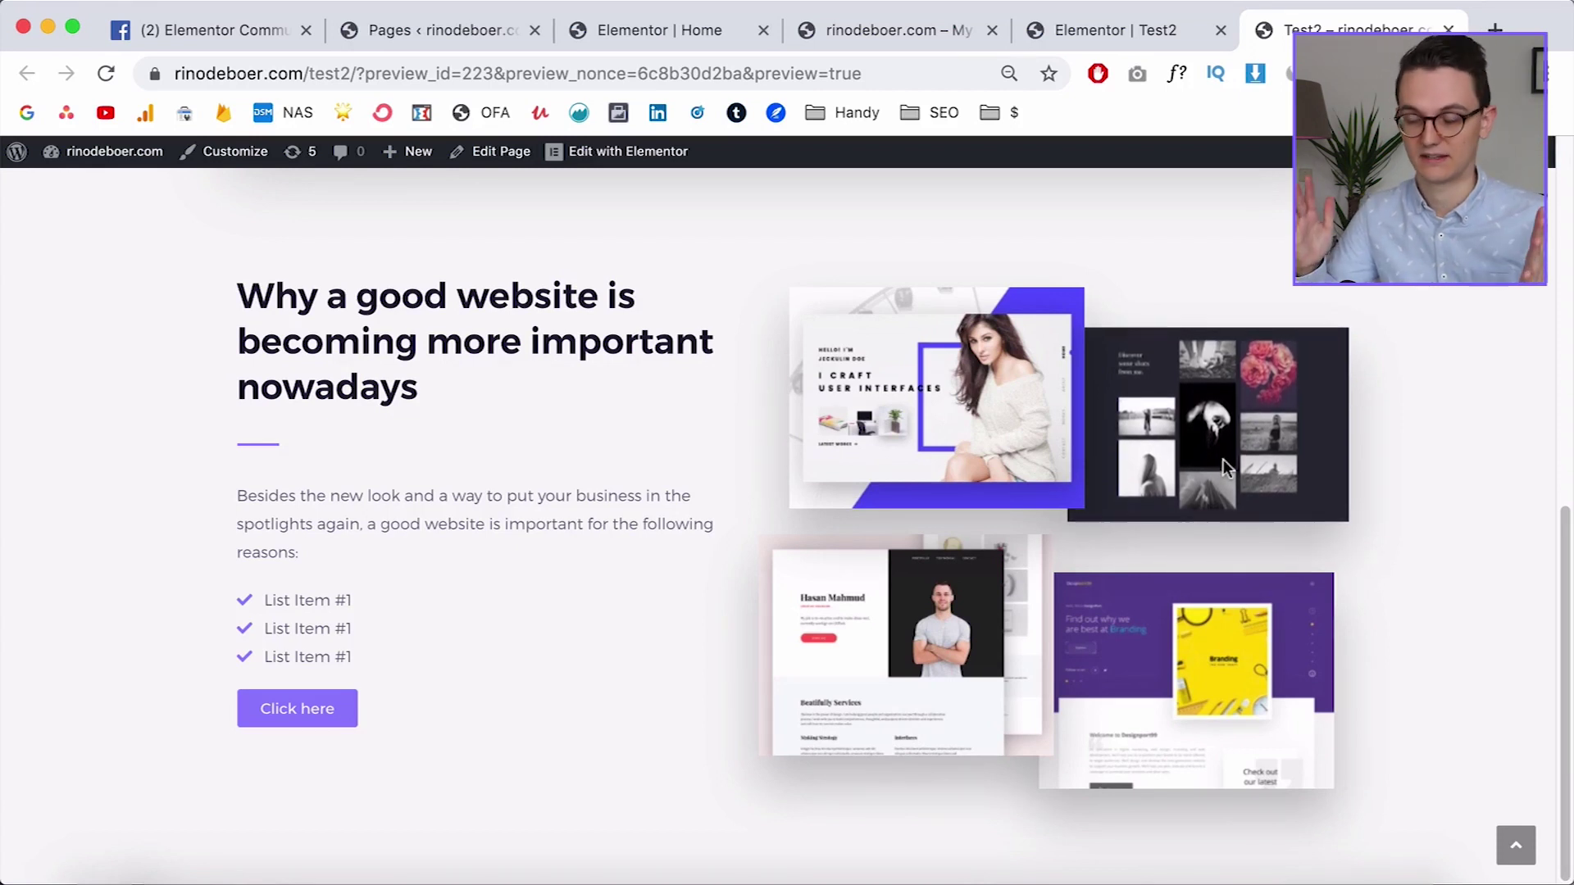
{"action": "left_click", "coordinate": [894, 26]}
Reload the rinodeboer.com portfolio homepage and scroll through its sections for comparison
{"action": "scroll", "coordinate": [977, 431], "scroll_direction": "up", "scroll_amount": 15}
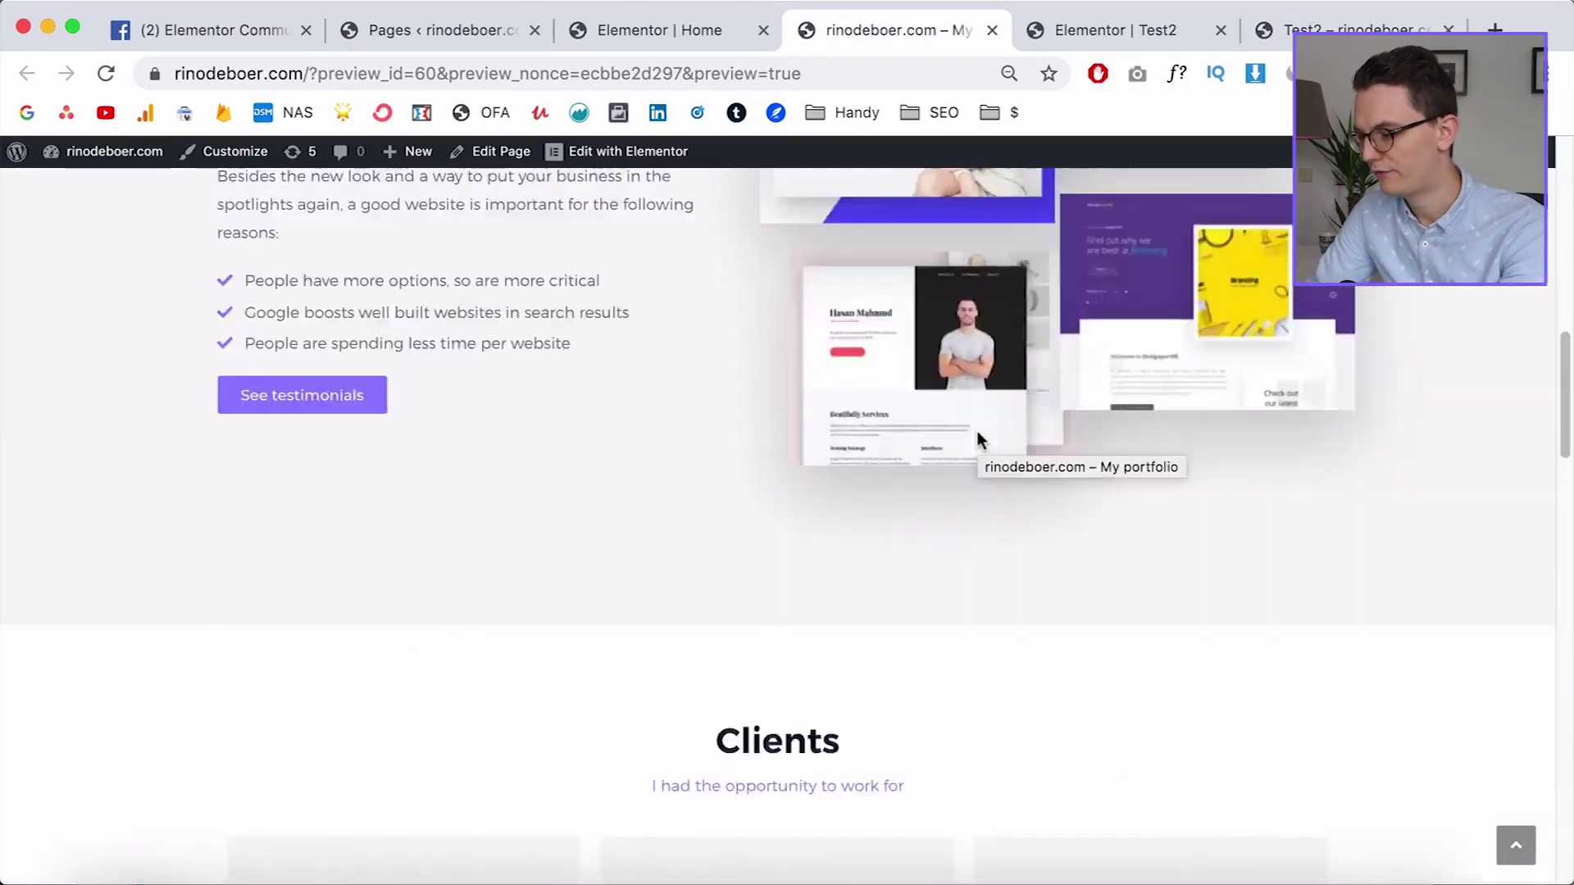
{"action": "key", "text": "super+r"}
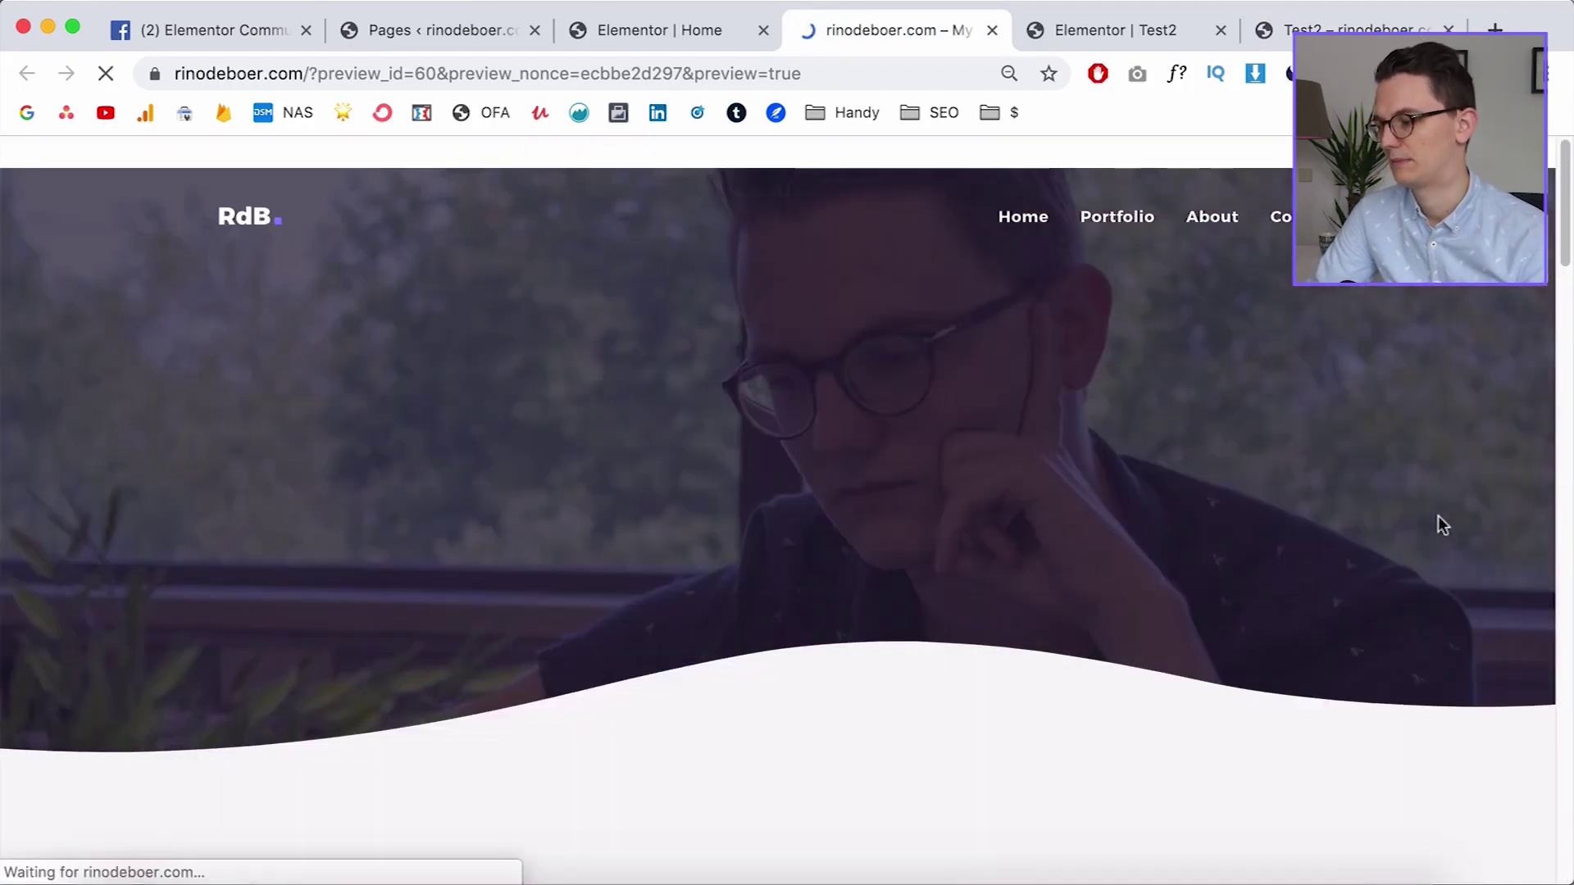
{"action": "scroll", "coordinate": [1438, 515], "scroll_direction": "down", "scroll_amount": 8}
{"action": "scroll", "coordinate": [1439, 523], "scroll_direction": "down", "scroll_amount": 6}
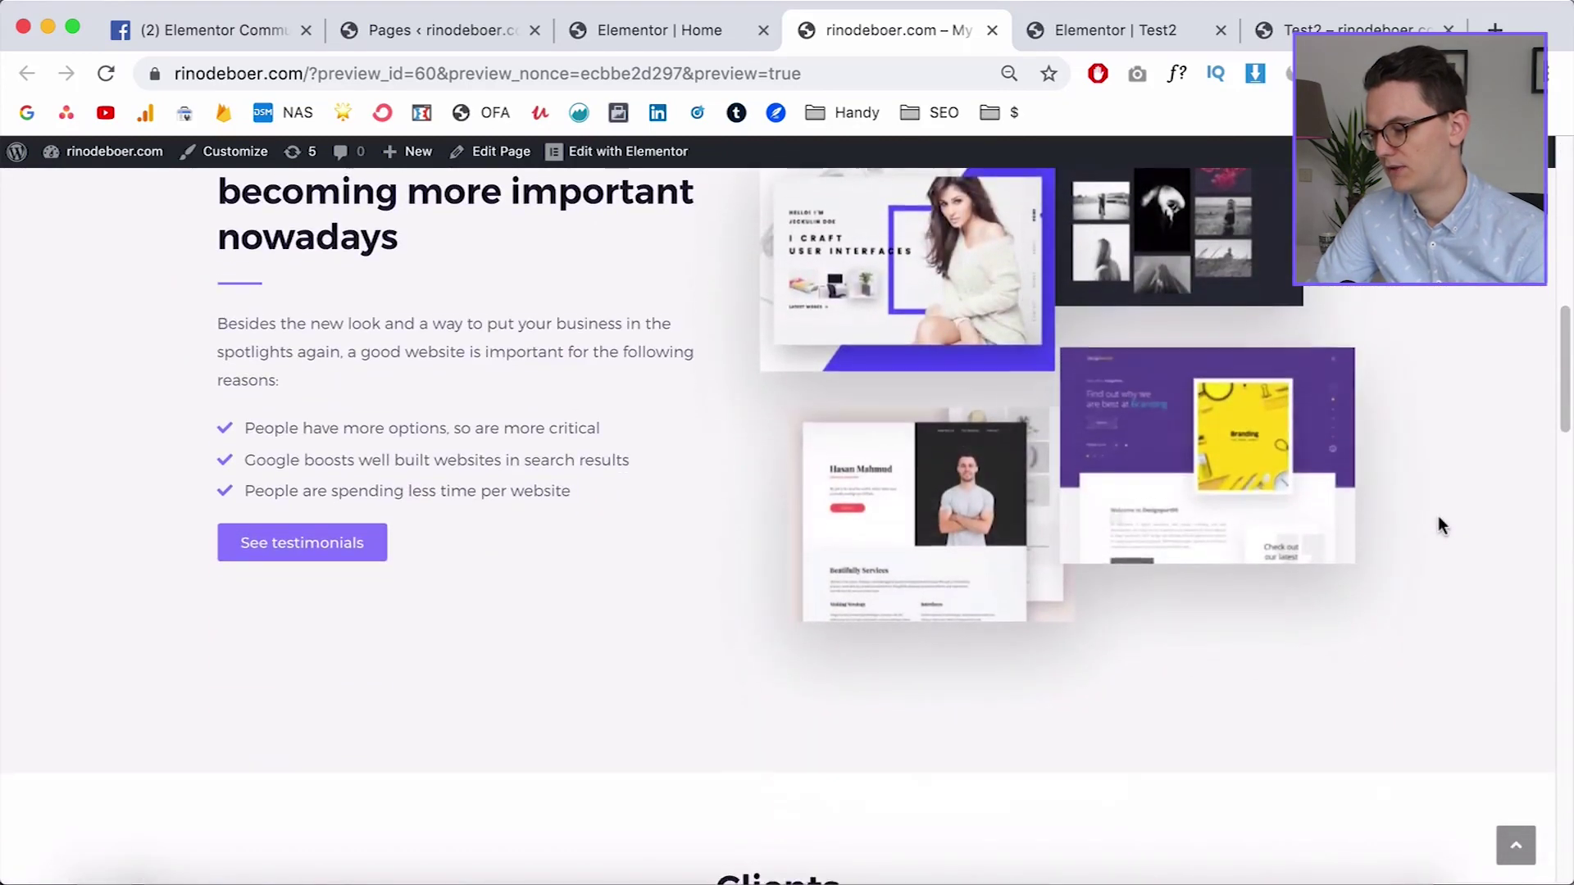
{"action": "scroll", "coordinate": [1438, 525], "scroll_direction": "down", "scroll_amount": 4}
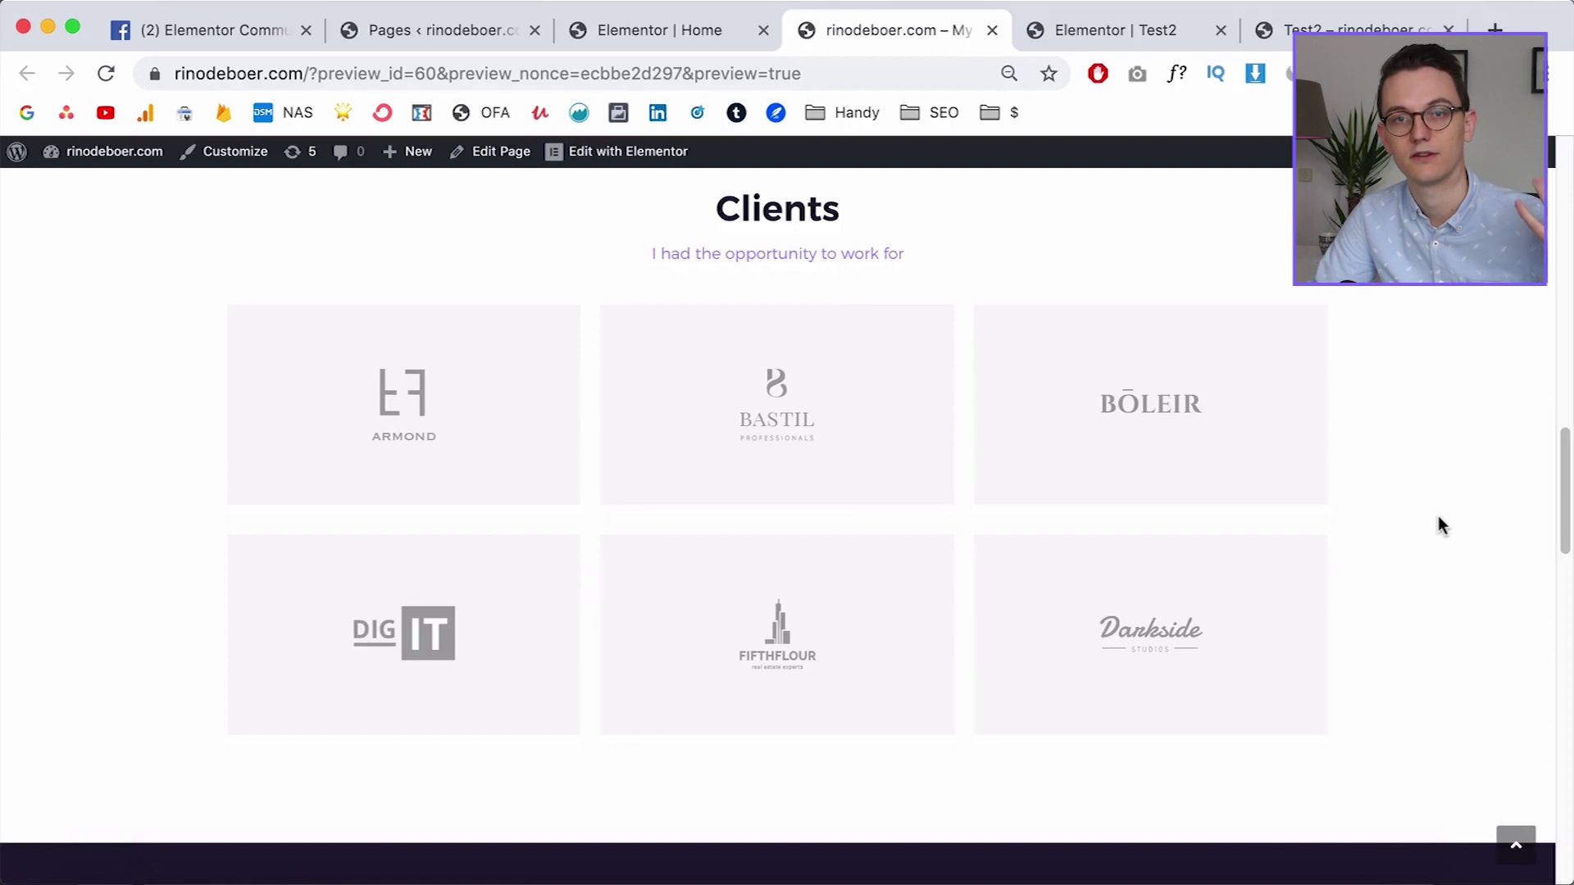
{"action": "scroll", "coordinate": [1438, 525], "scroll_direction": "down", "scroll_amount": 1}
{"action": "scroll", "coordinate": [1438, 525], "scroll_direction": "up", "scroll_amount": 2}
{"action": "scroll", "coordinate": [1437, 525], "scroll_direction": "down", "scroll_amount": 2}
{"action": "scroll", "coordinate": [1440, 524], "scroll_direction": "up", "scroll_amount": 15}
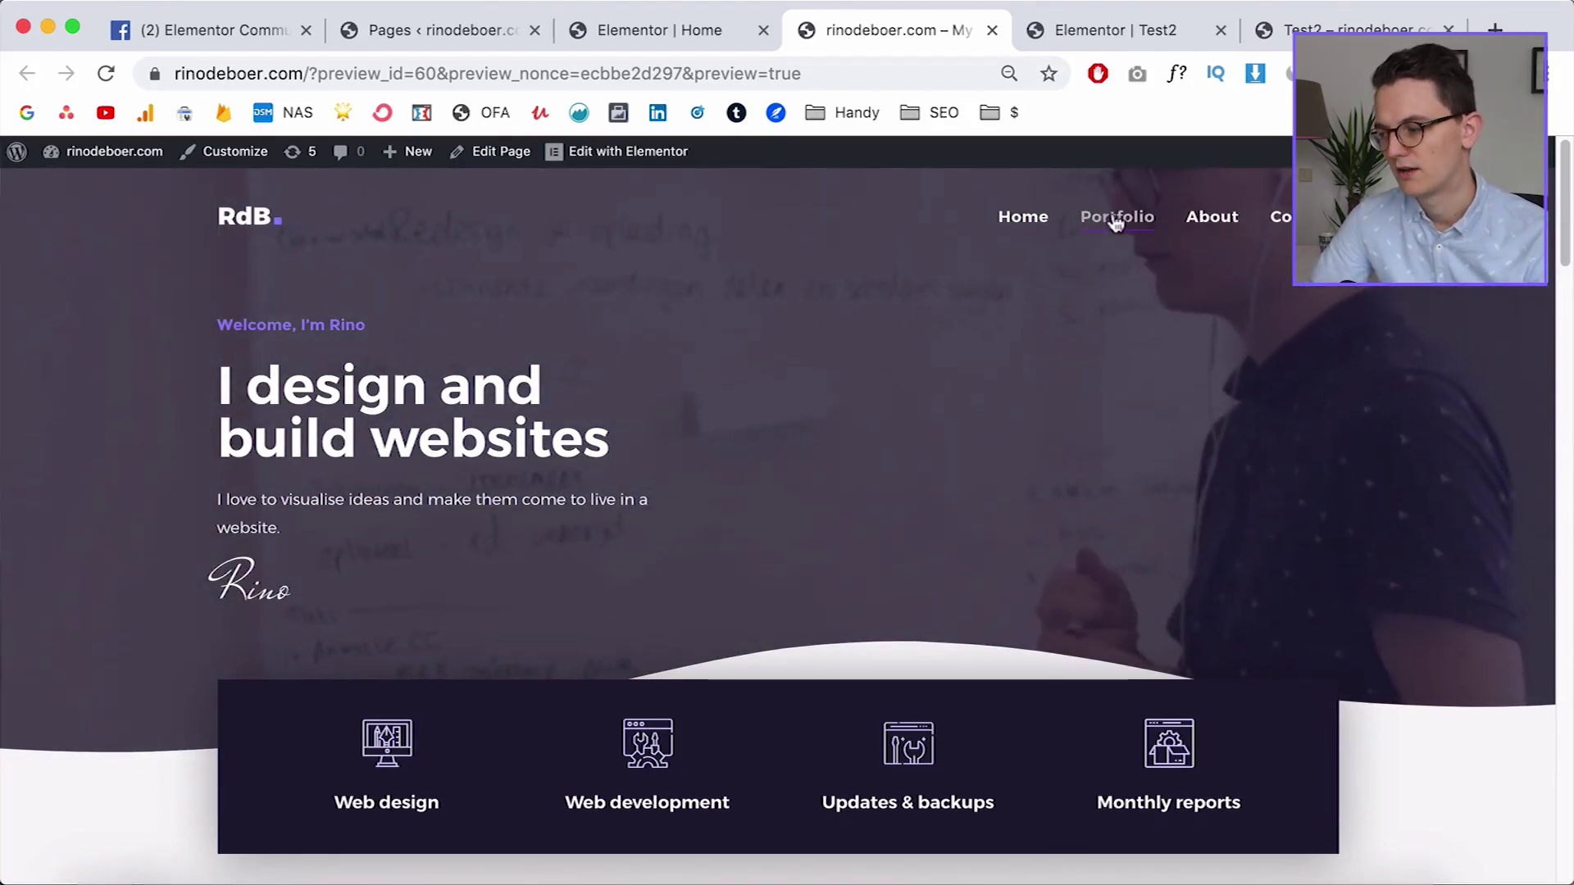
Open the site's Portfolio page and browse project cards like Party Animal Club
{"action": "left_click", "coordinate": [1117, 217]}
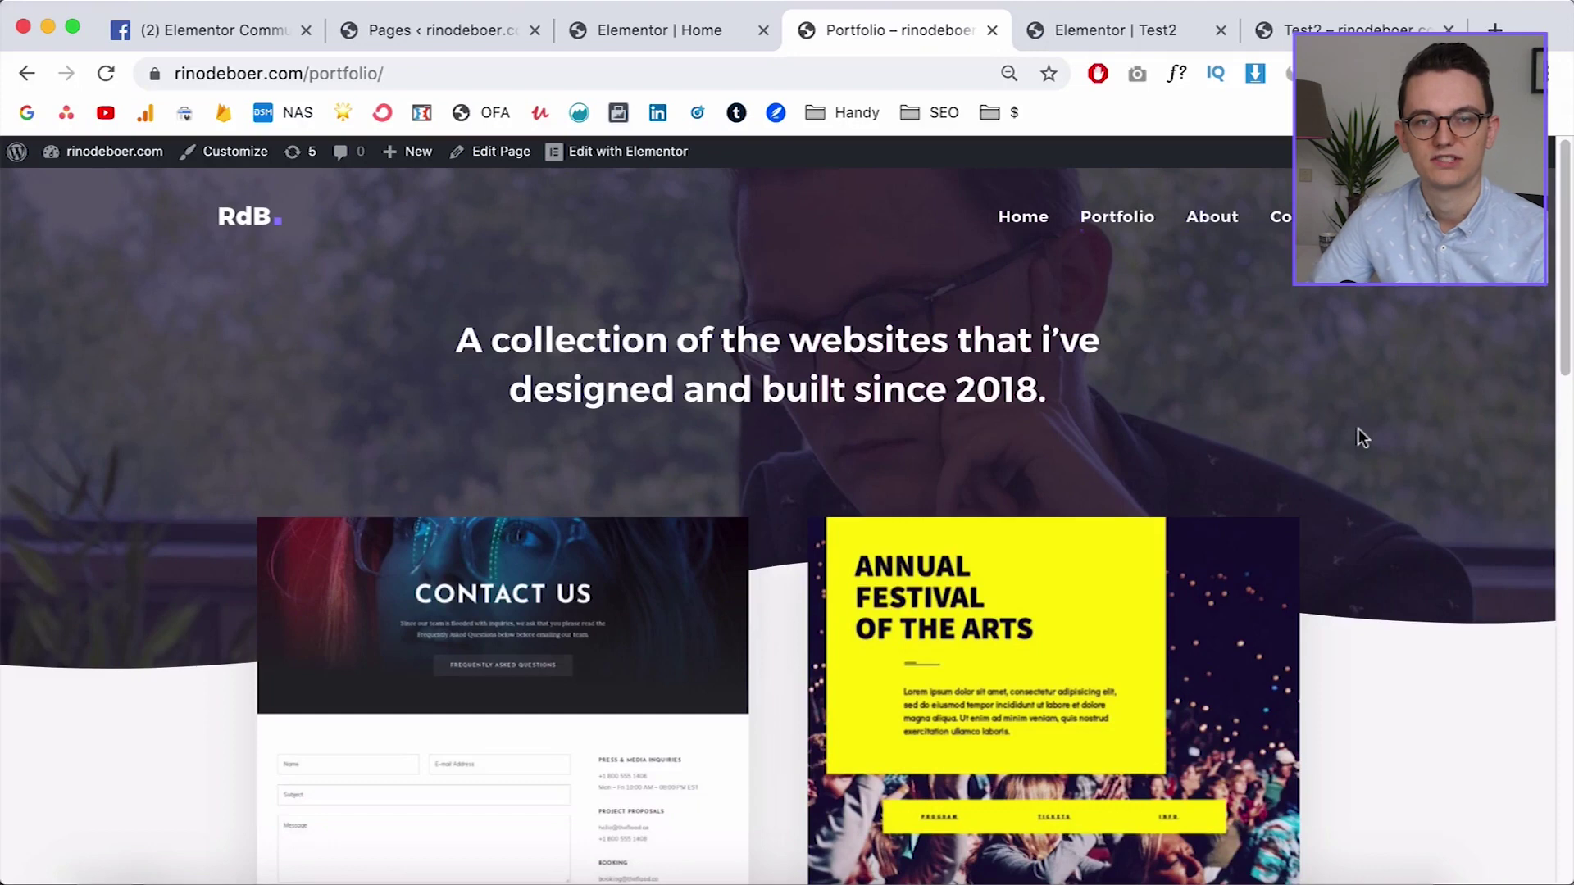
{"action": "scroll", "coordinate": [1438, 450], "scroll_direction": "down", "scroll_amount": 4}
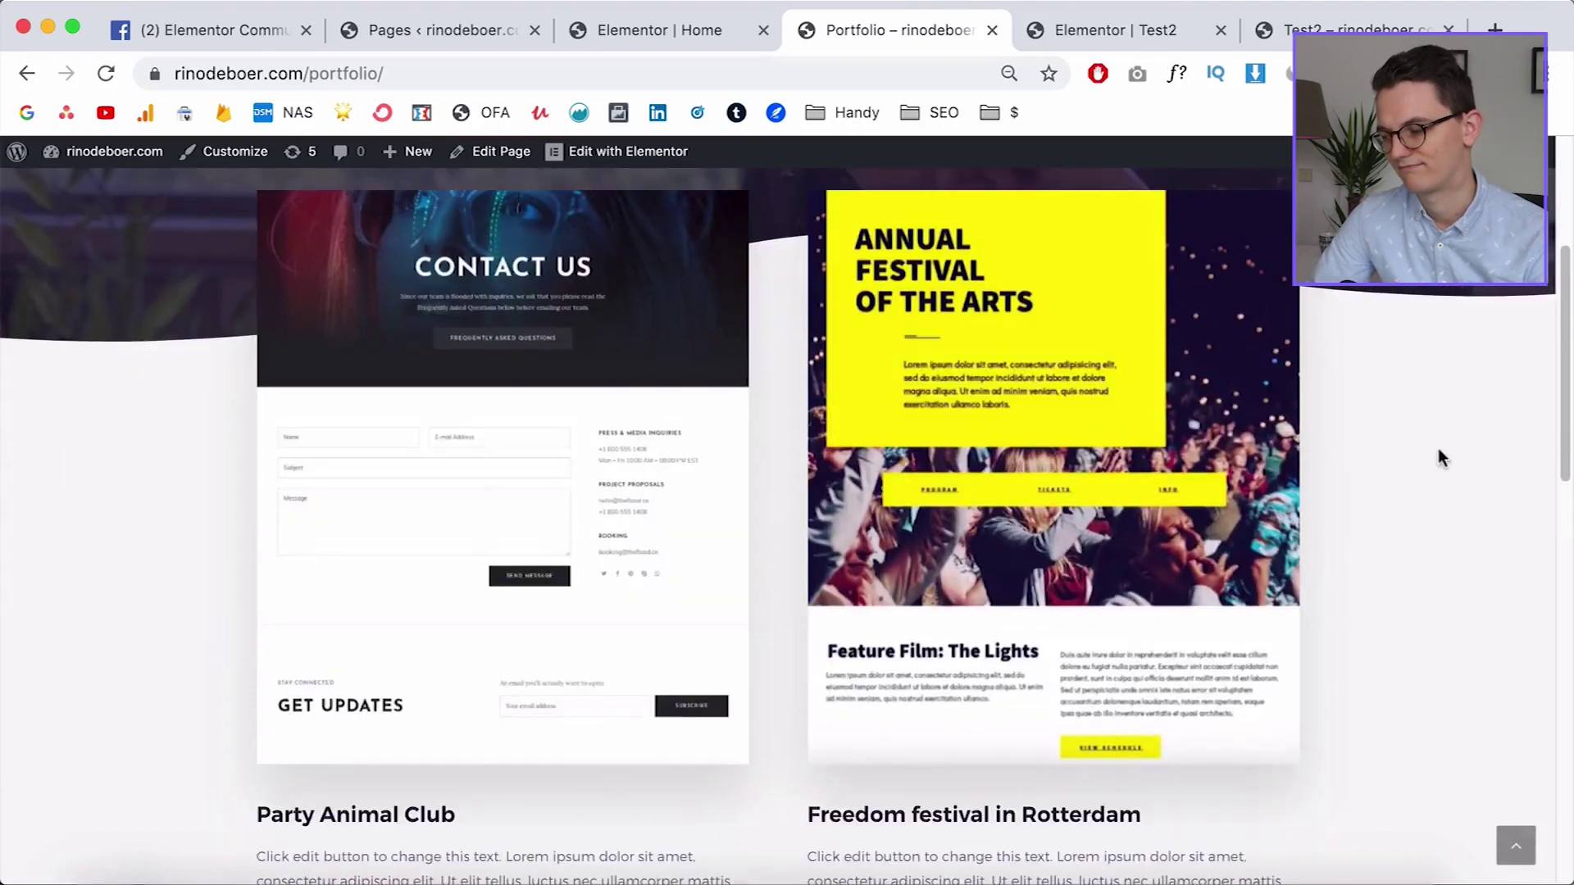
{"action": "scroll", "coordinate": [1438, 450], "scroll_direction": "up", "scroll_amount": 3}
{"action": "scroll", "coordinate": [1403, 459], "scroll_direction": "down", "scroll_amount": 5}
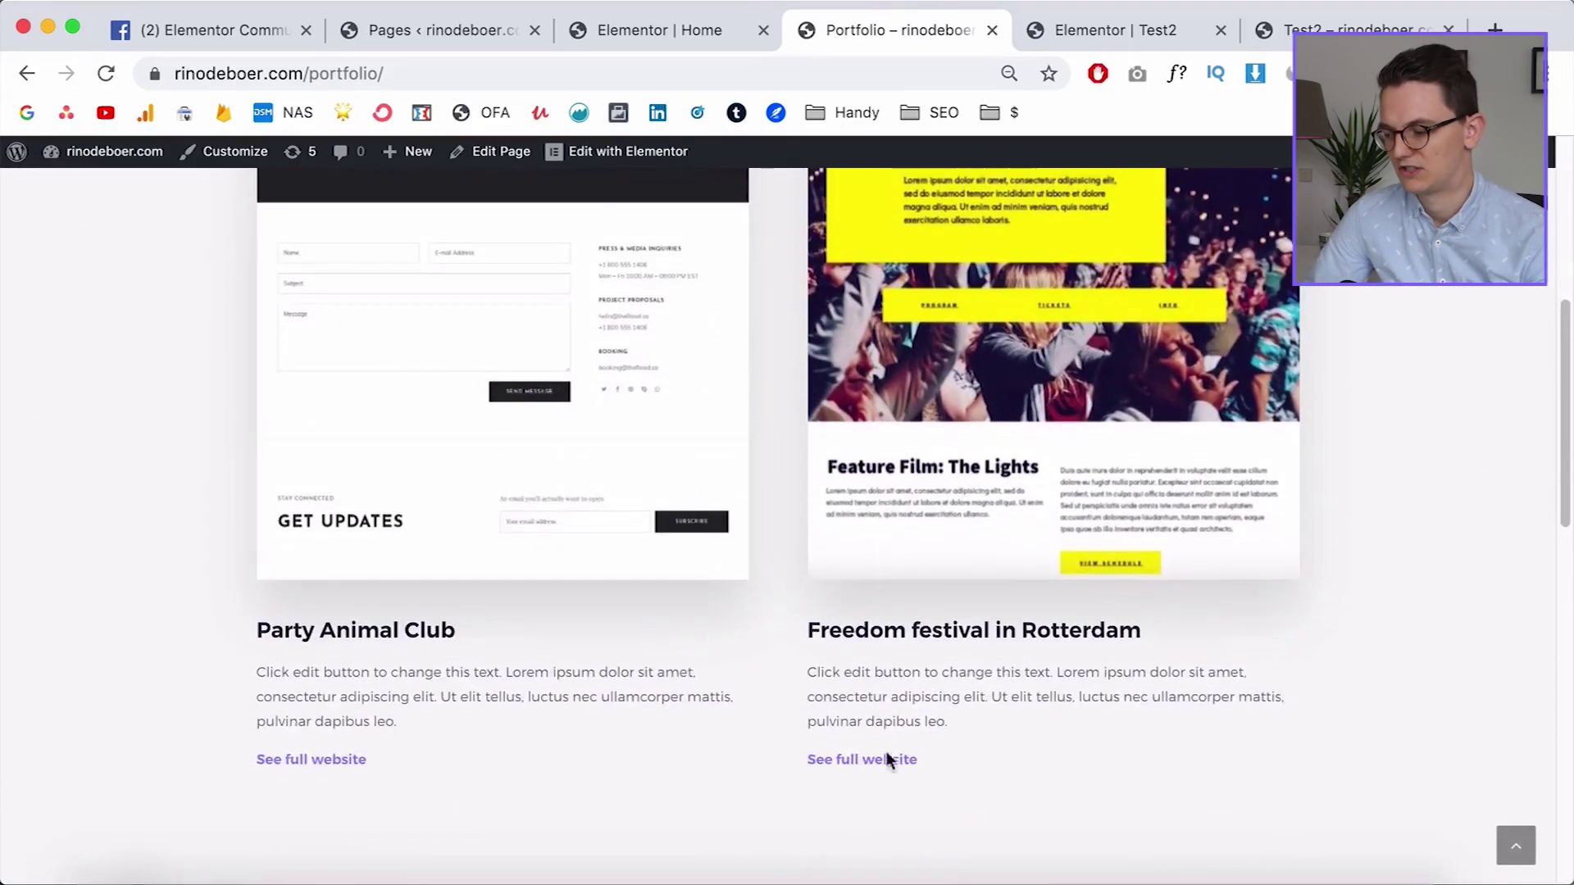